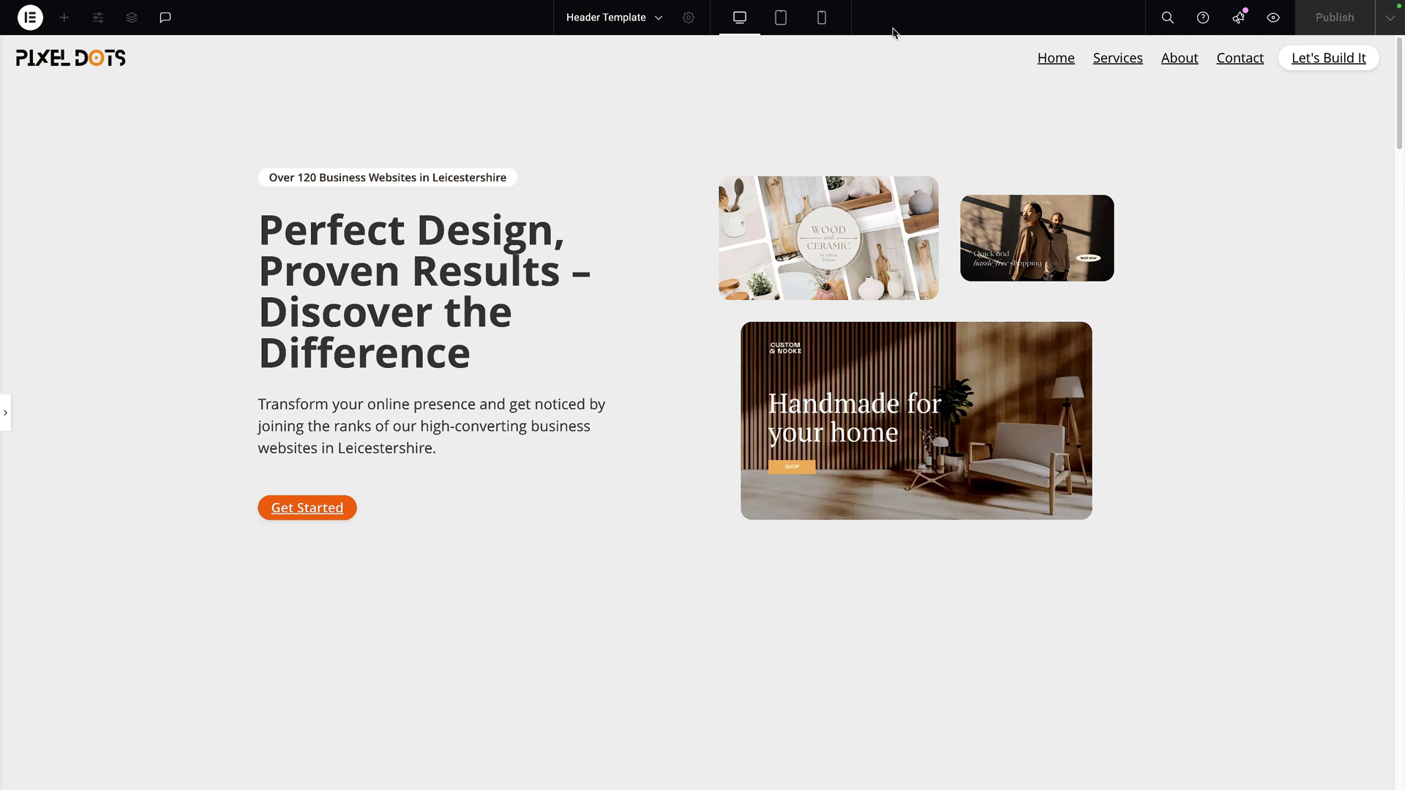
Preview the header in Mobile Portrait view, expand and collapse its hamburger menu, and return to desktop view
click(821, 17)
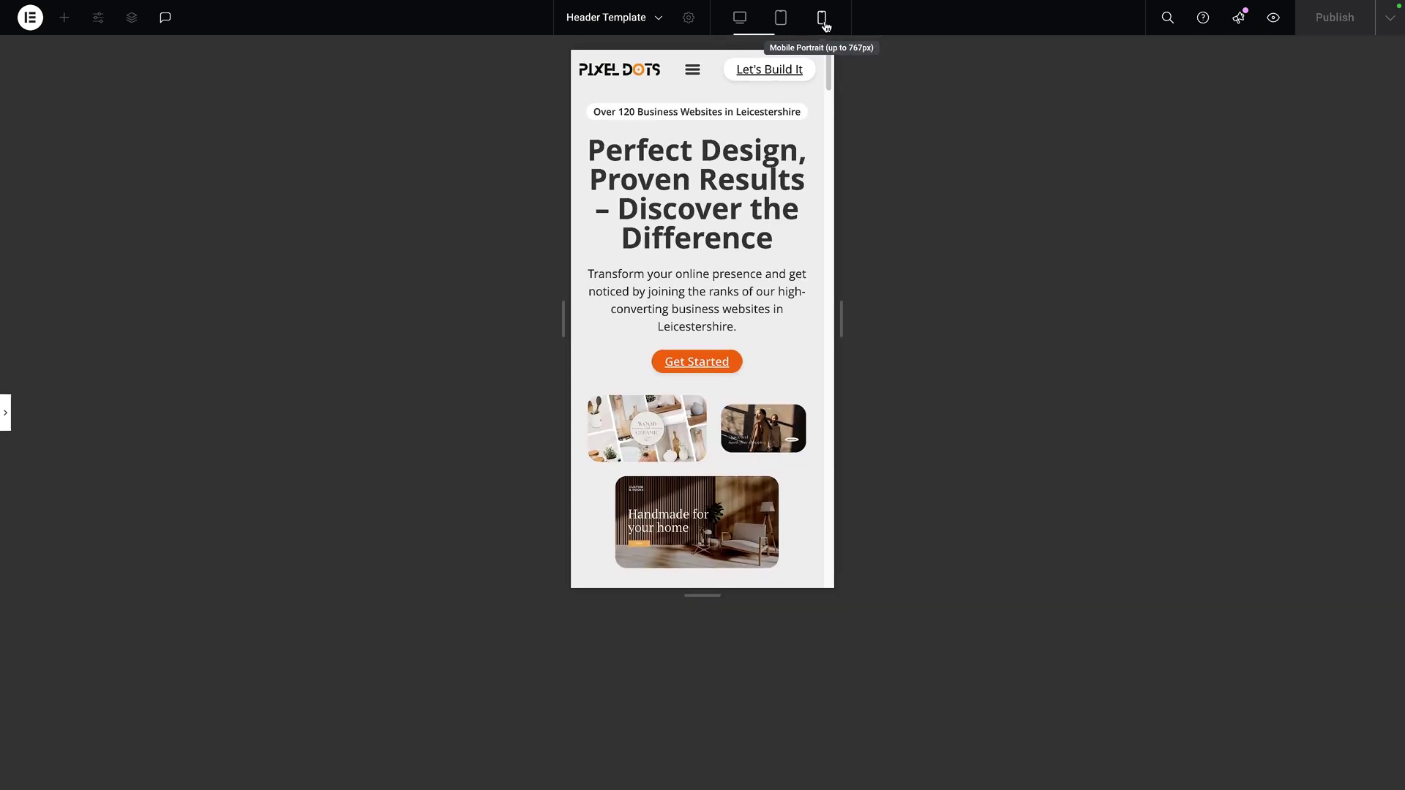
click(694, 75)
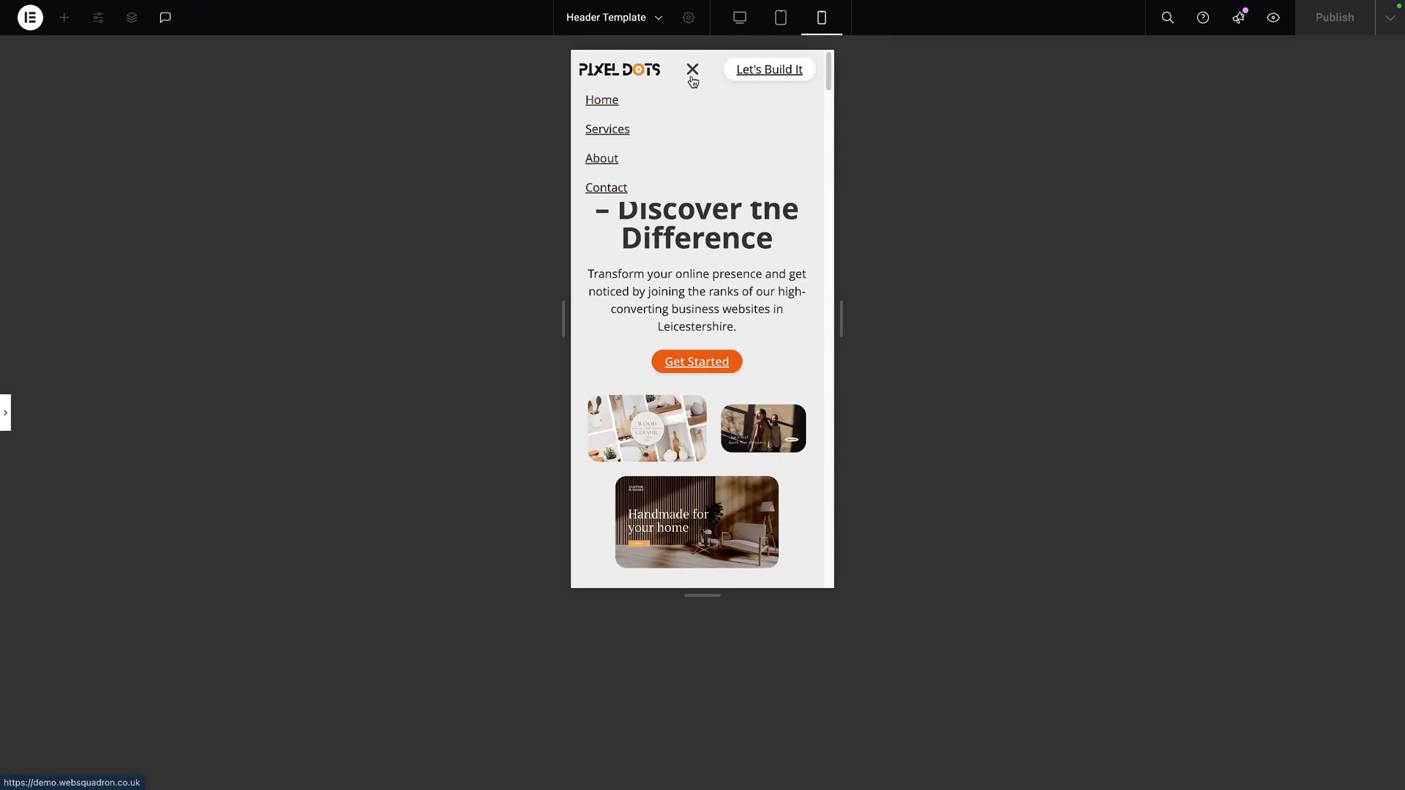
click(692, 78)
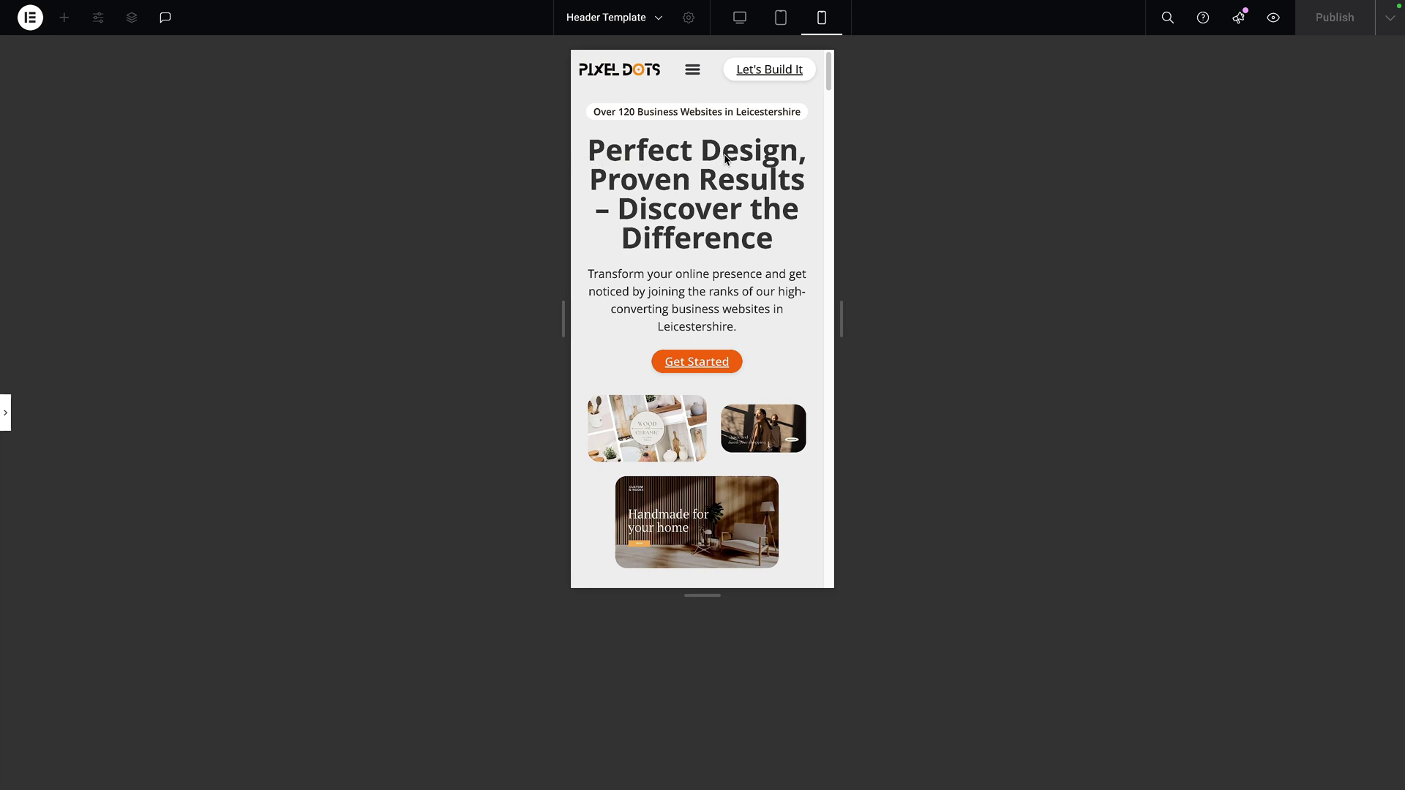
click(691, 75)
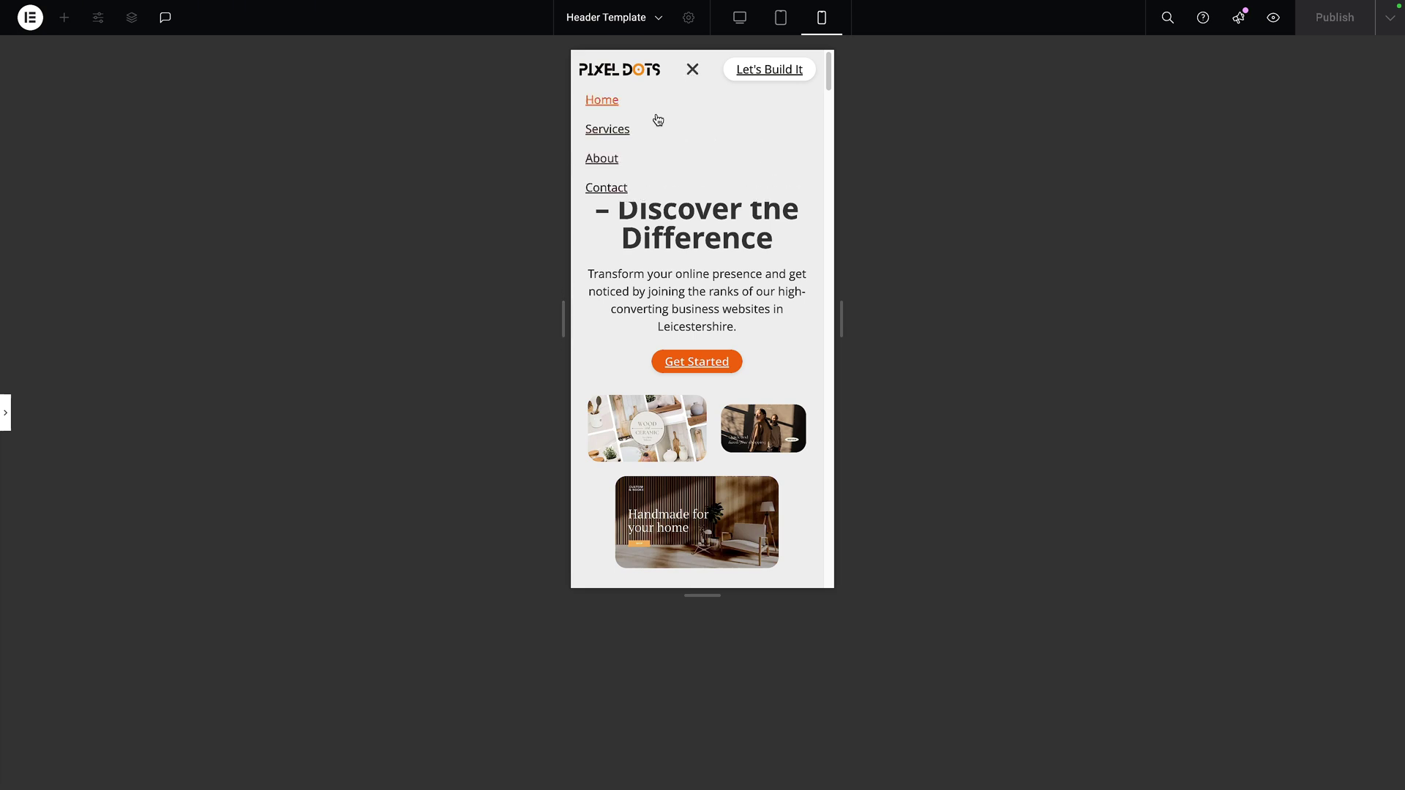
click(695, 75)
click(740, 17)
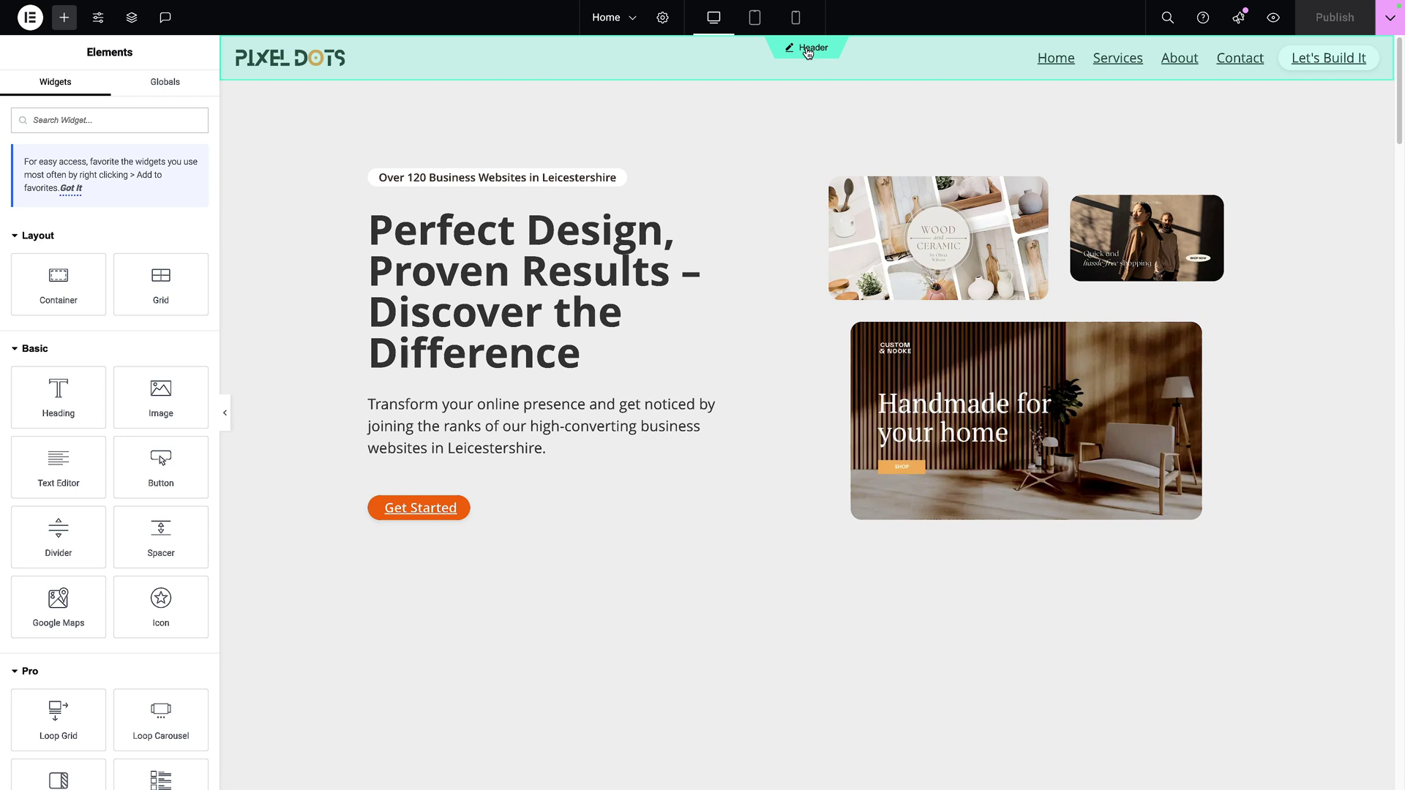
Open the site header for editing, add an Off-Canvas widget to its container and turn the widget's editing mode off
click(807, 50)
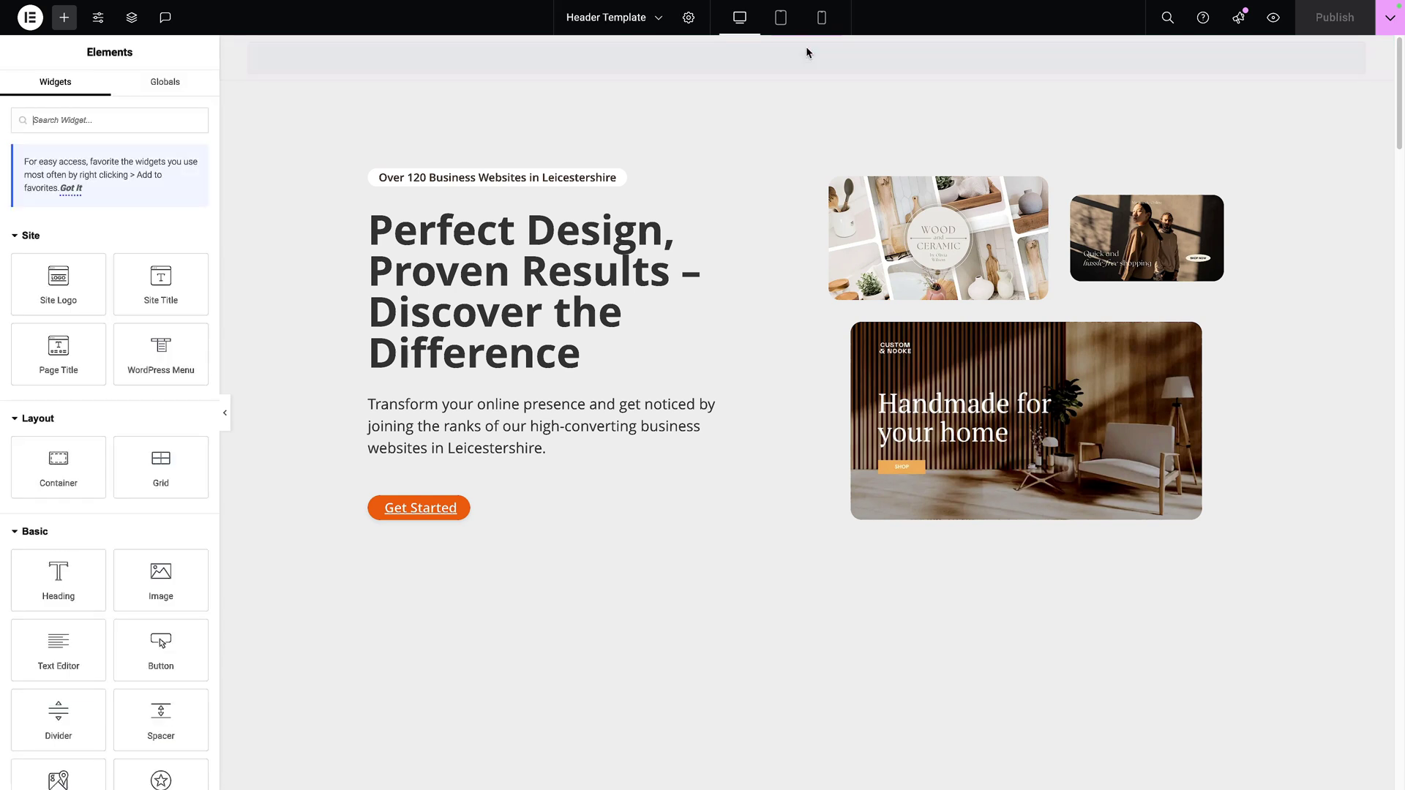
click(805, 46)
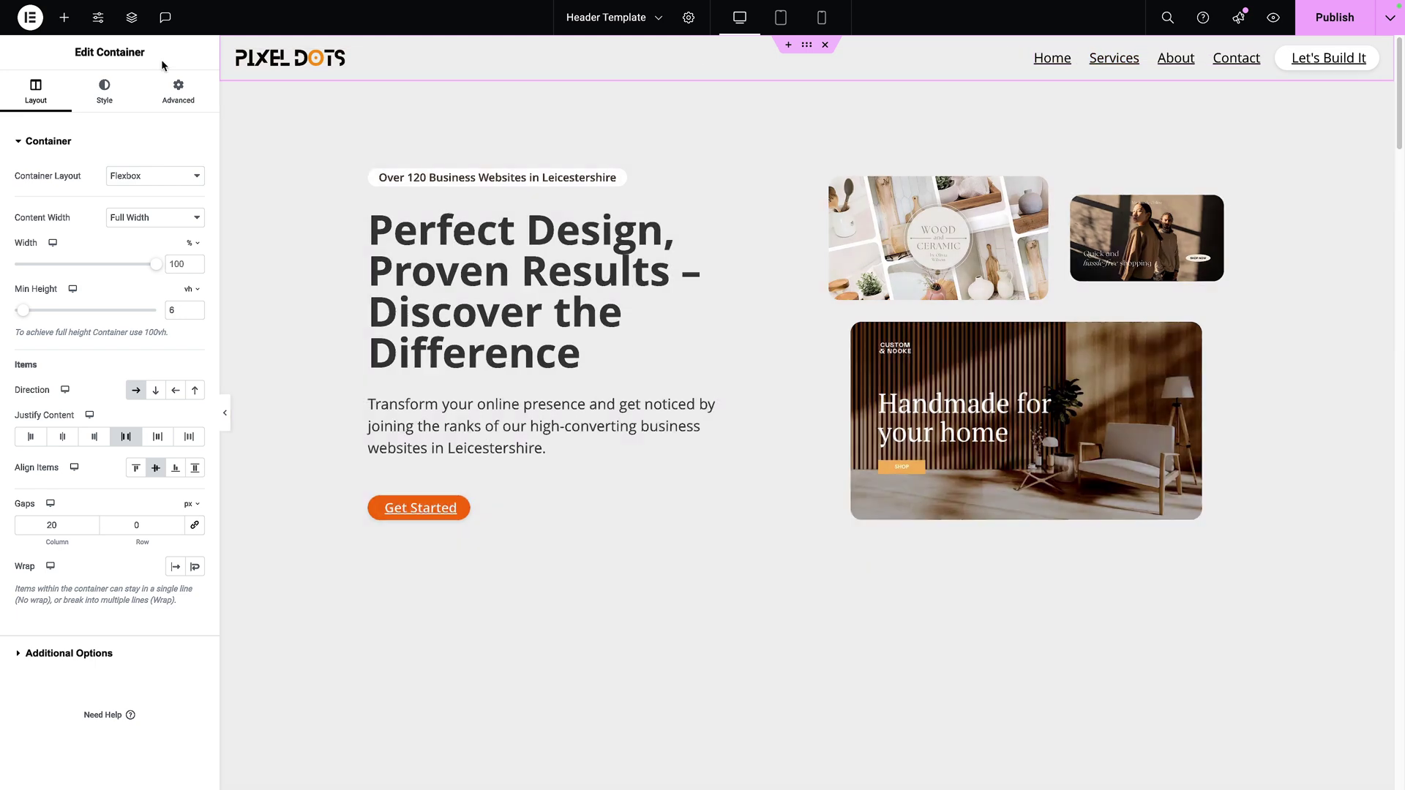
click(64, 17)
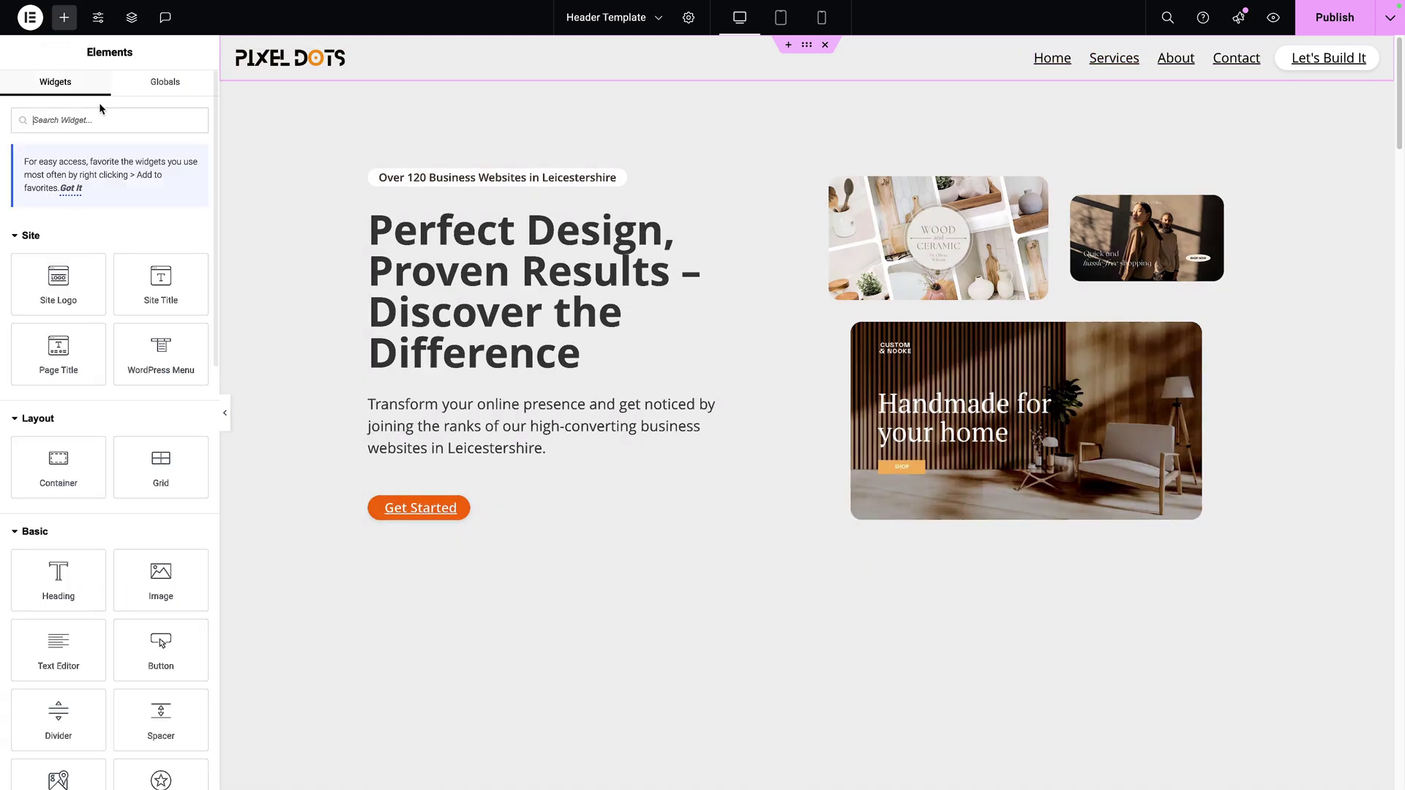
click(100, 120)
text(off)
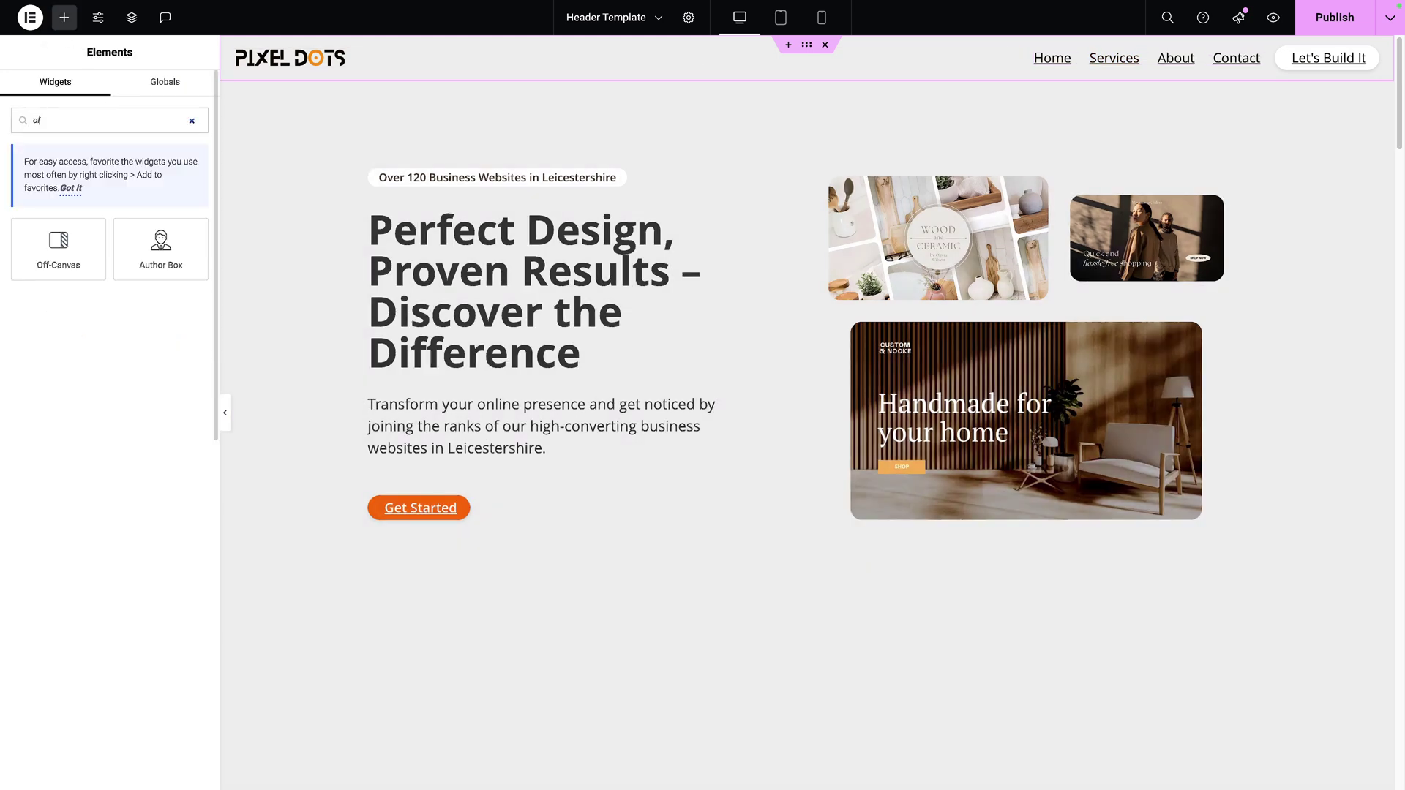
click(58, 247)
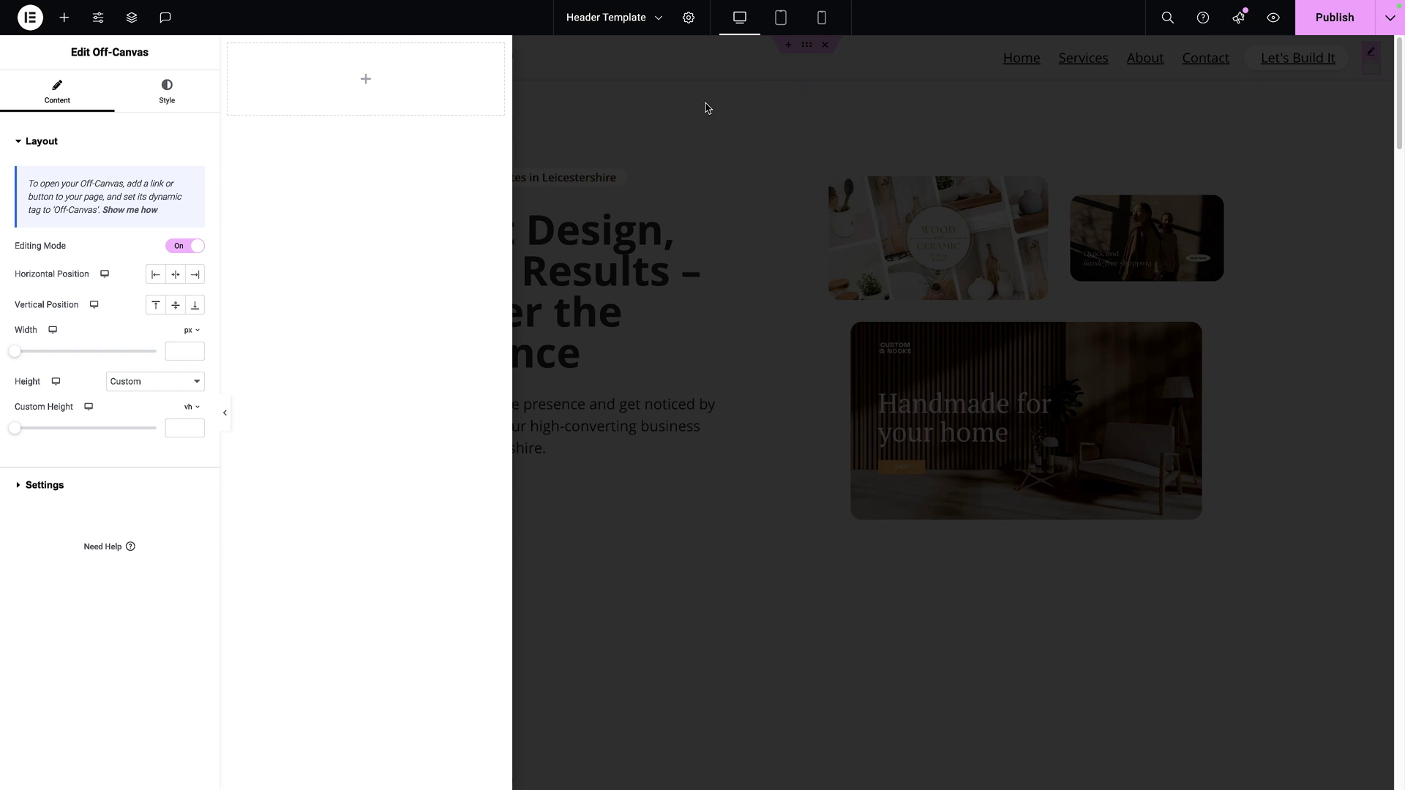
click(184, 249)
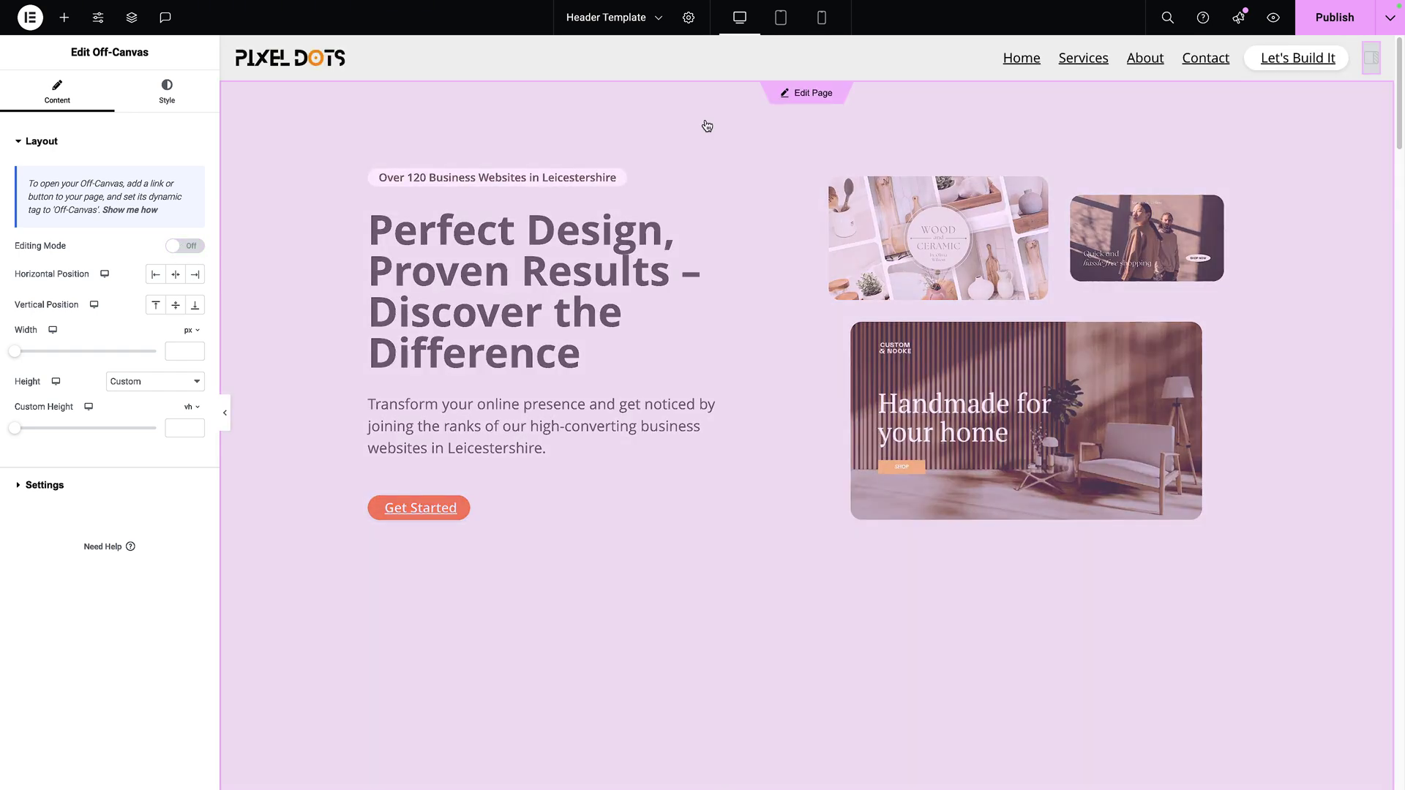
Show the page structure and examine the logo, WordPress Menu, Button and Off-Canvas elements inside the header container
mouse_move(808, 47)
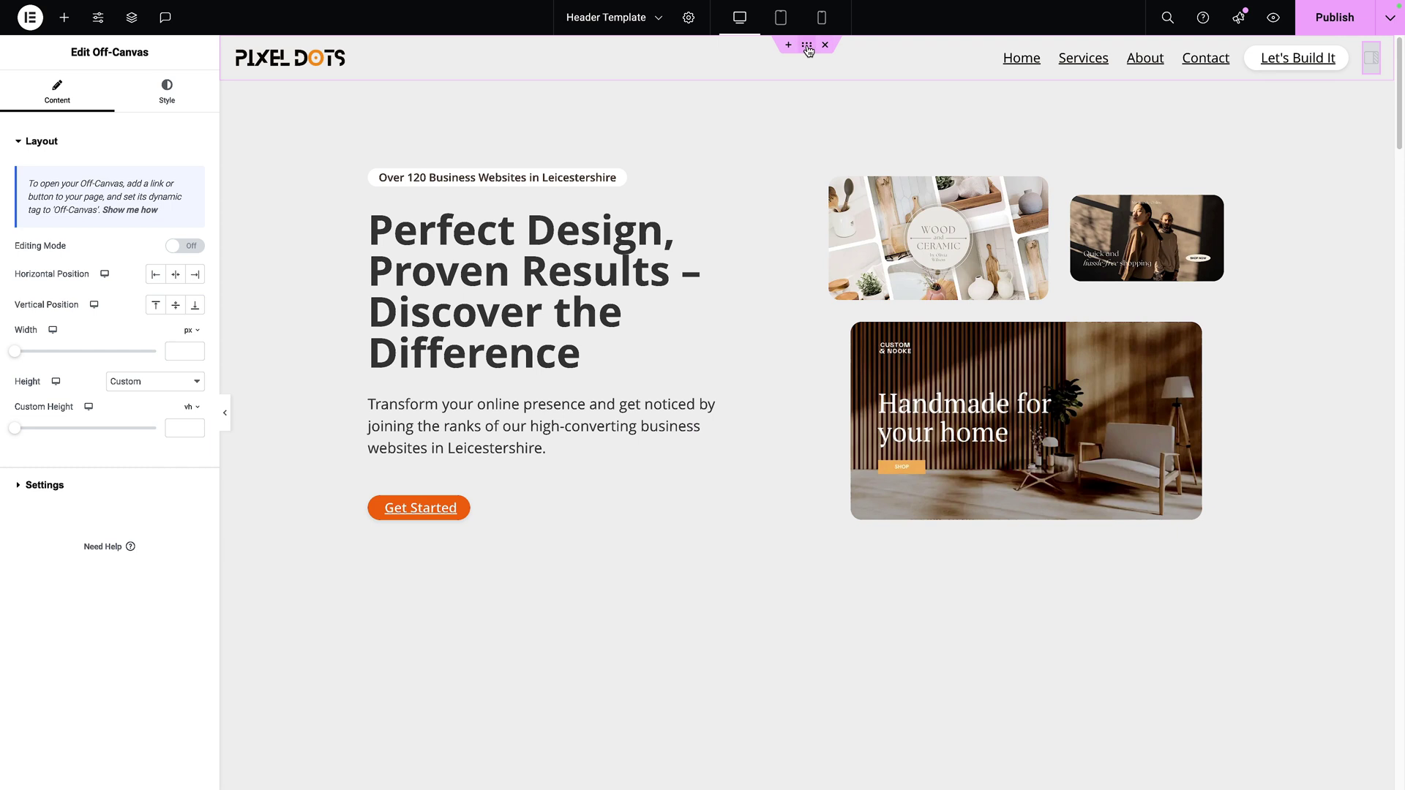
click(132, 17)
drag(1284, 86, 955, 179)
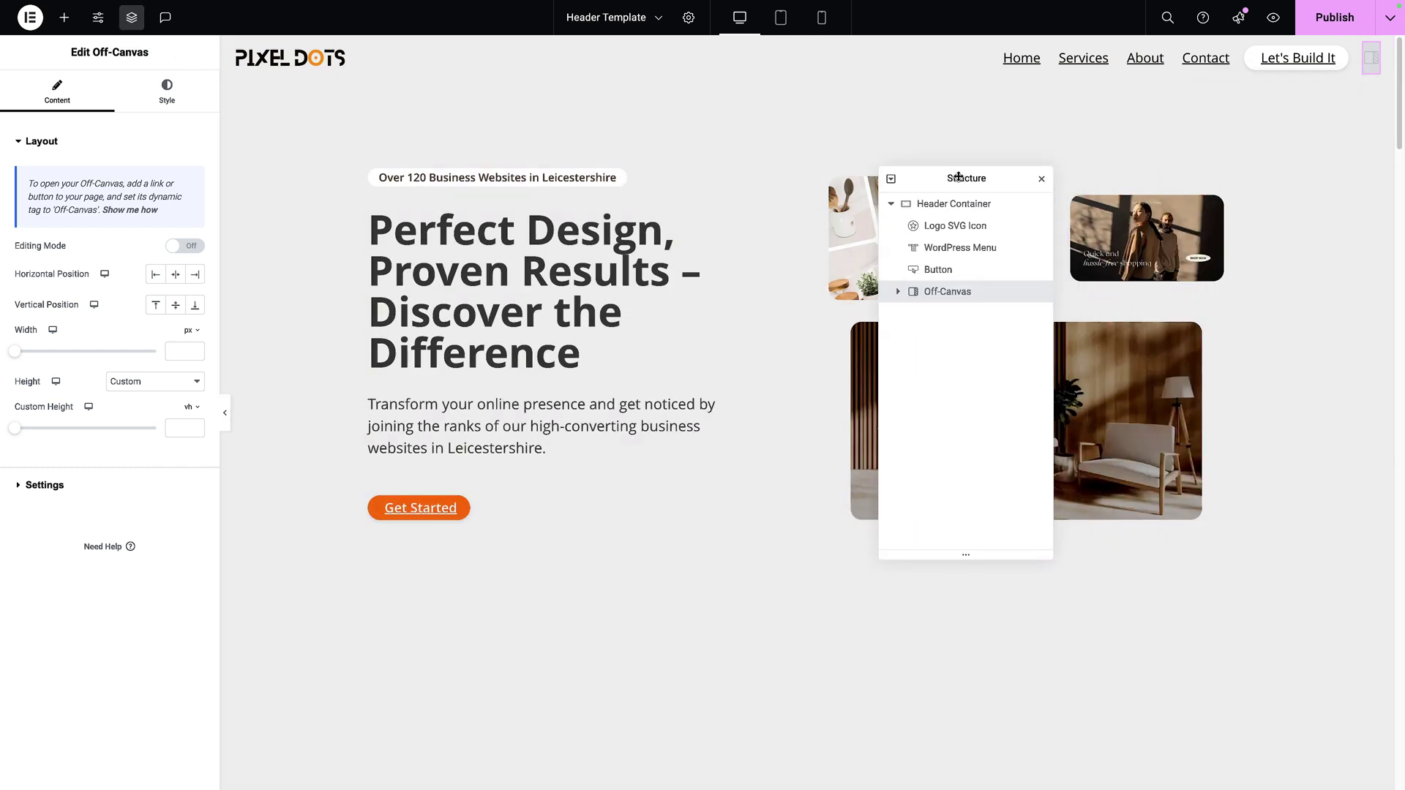
click(963, 228)
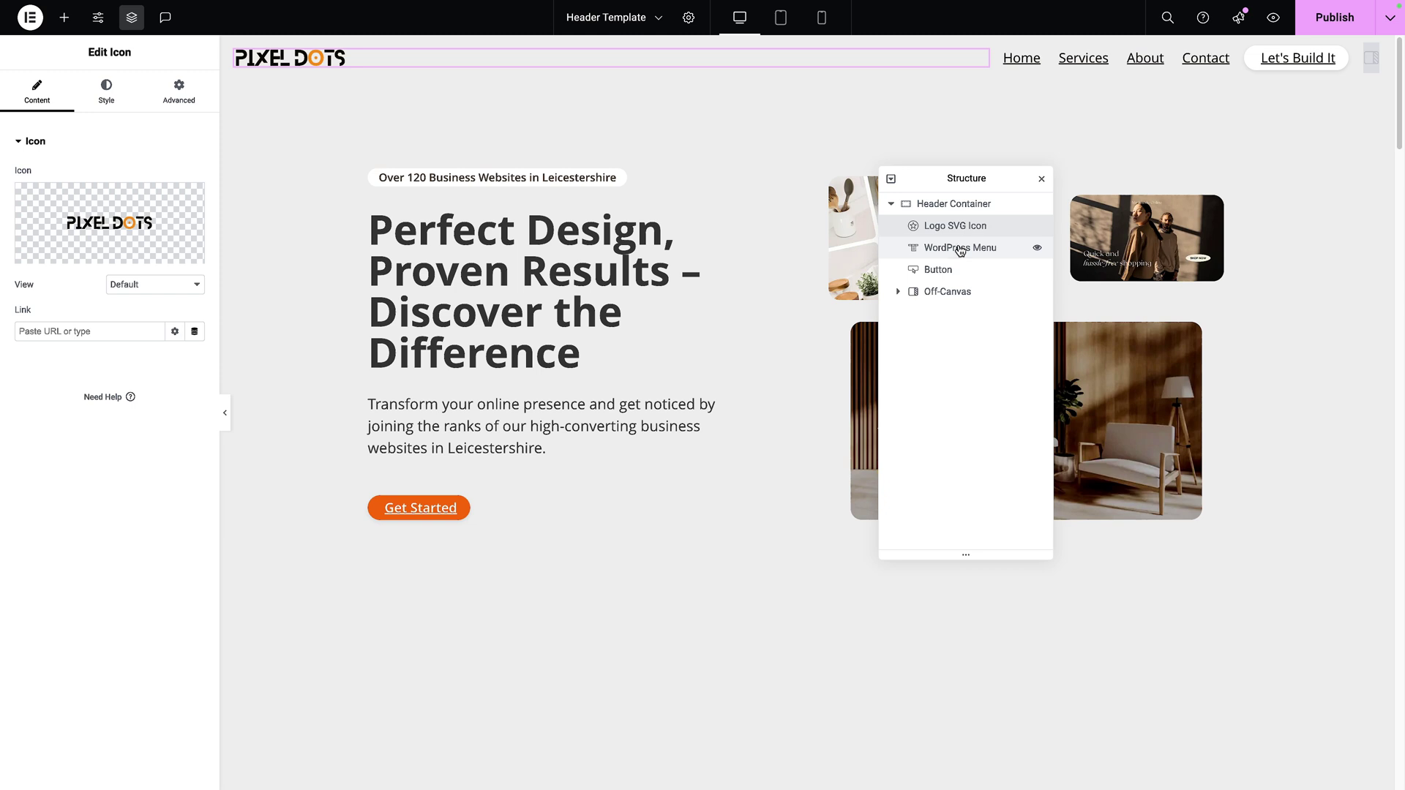
click(960, 249)
click(943, 272)
click(953, 293)
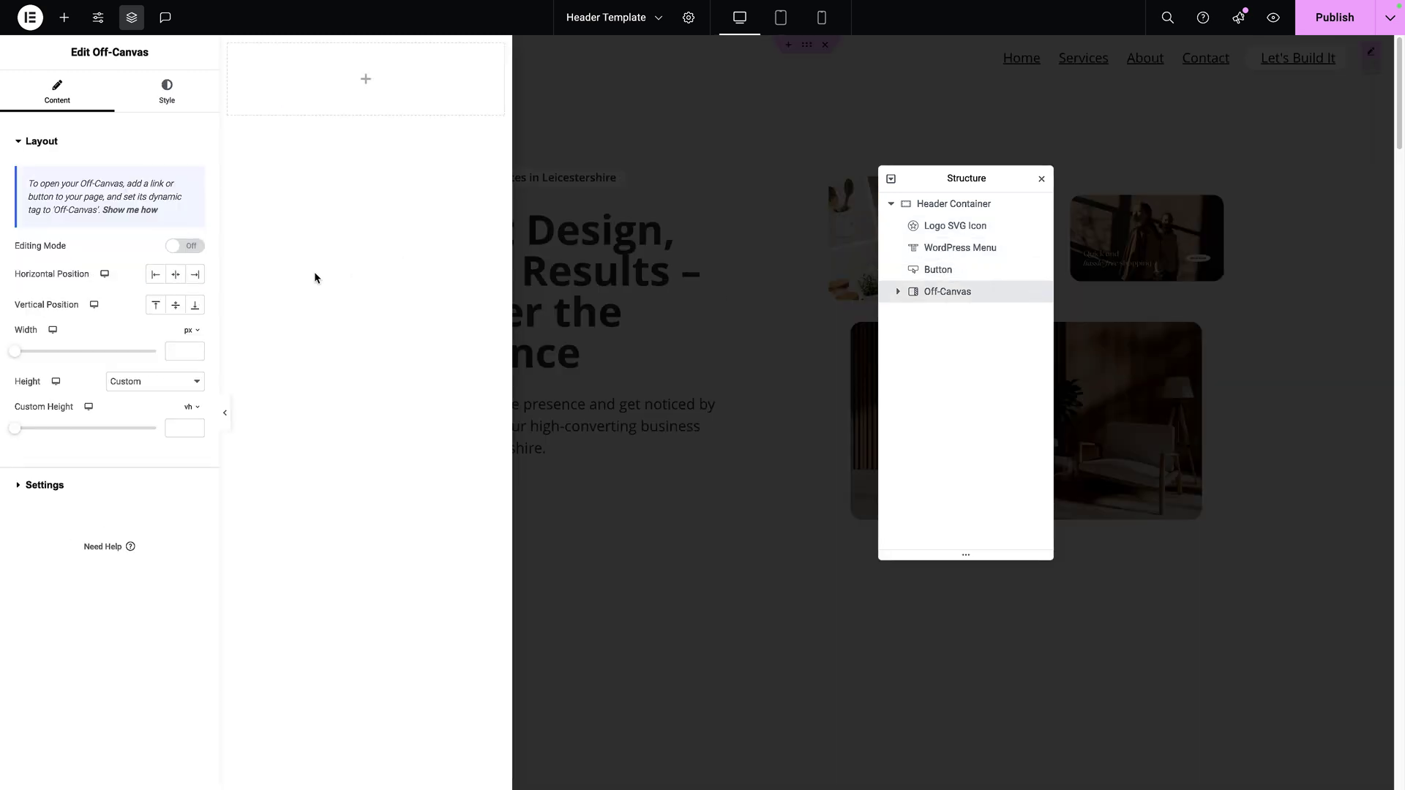
click(938, 270)
click(935, 293)
Set the padding of the container inside the Off-Canvas to 20 px and its column and row gaps to 0
click(898, 294)
drag(956, 295, 931, 323)
click(943, 315)
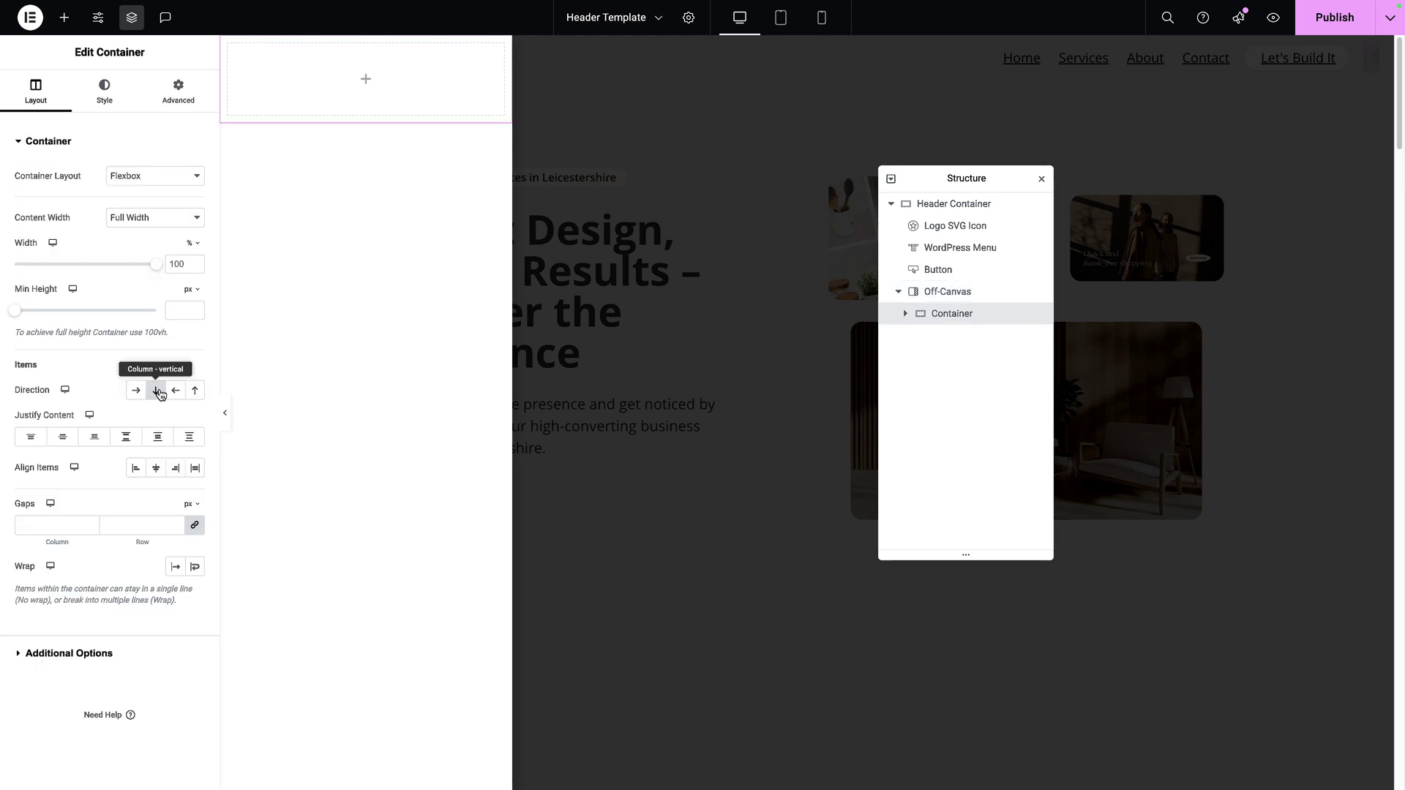
click(178, 92)
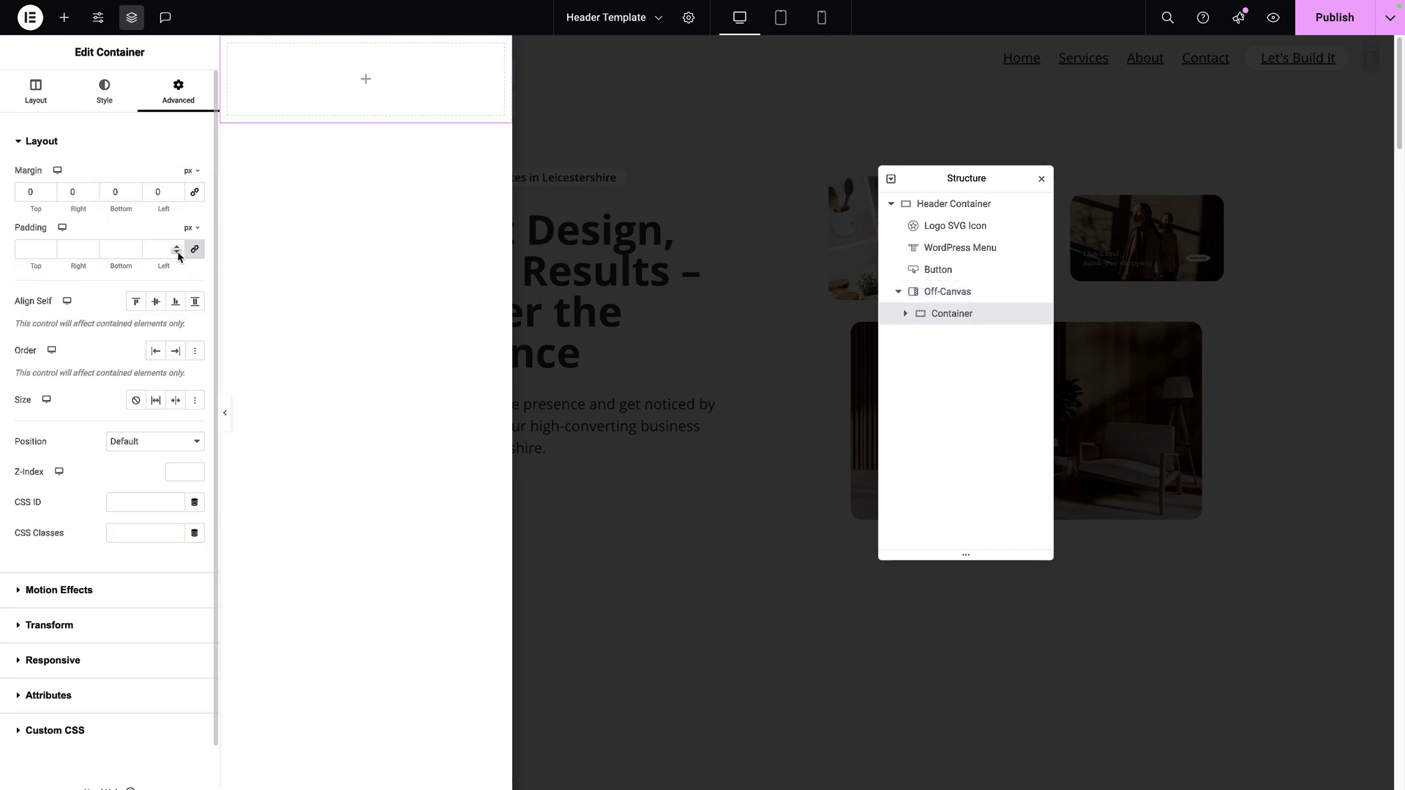
click(163, 250)
text(20)
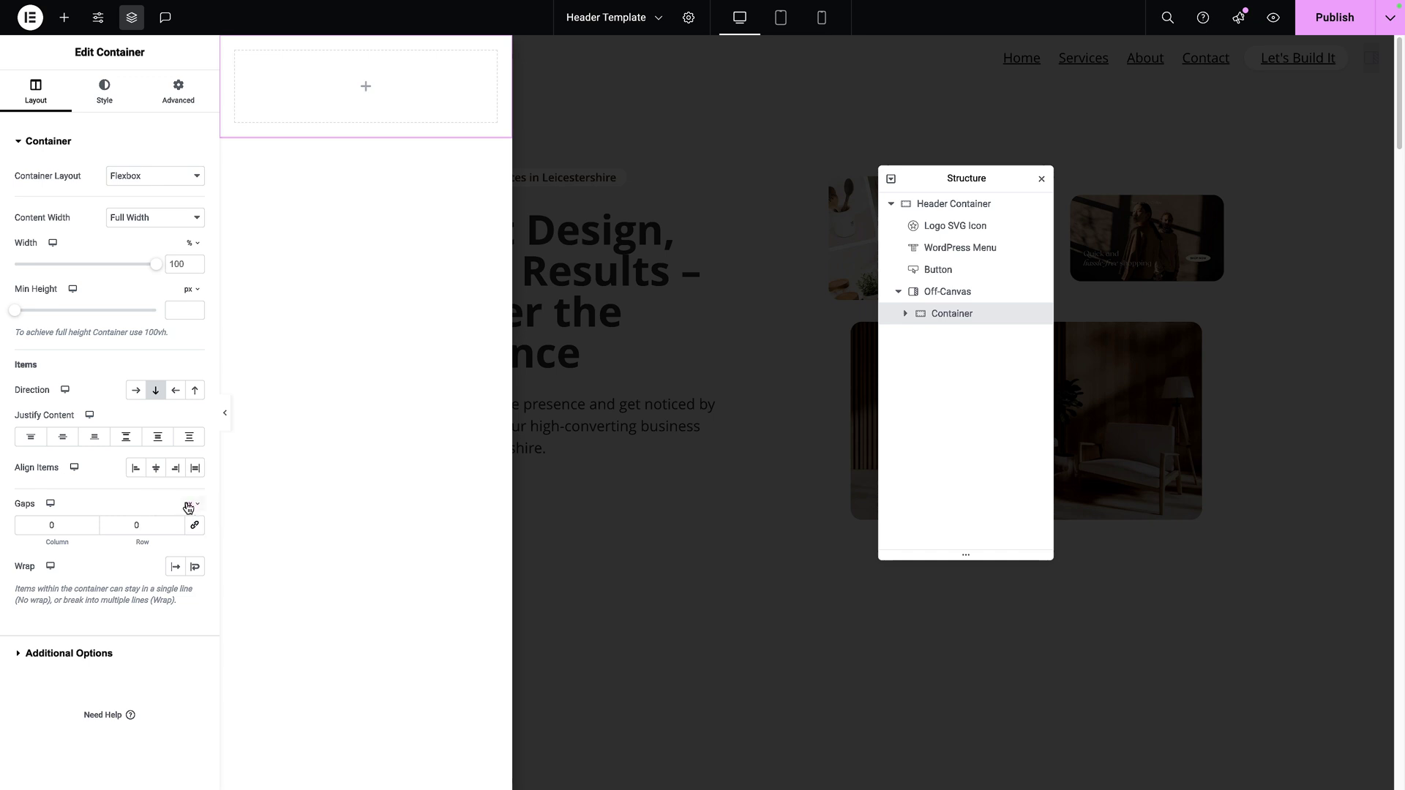
Turn on the Off-Canvas widget's editing mode and set its horizontal position to Start after trying End and Center
click(961, 297)
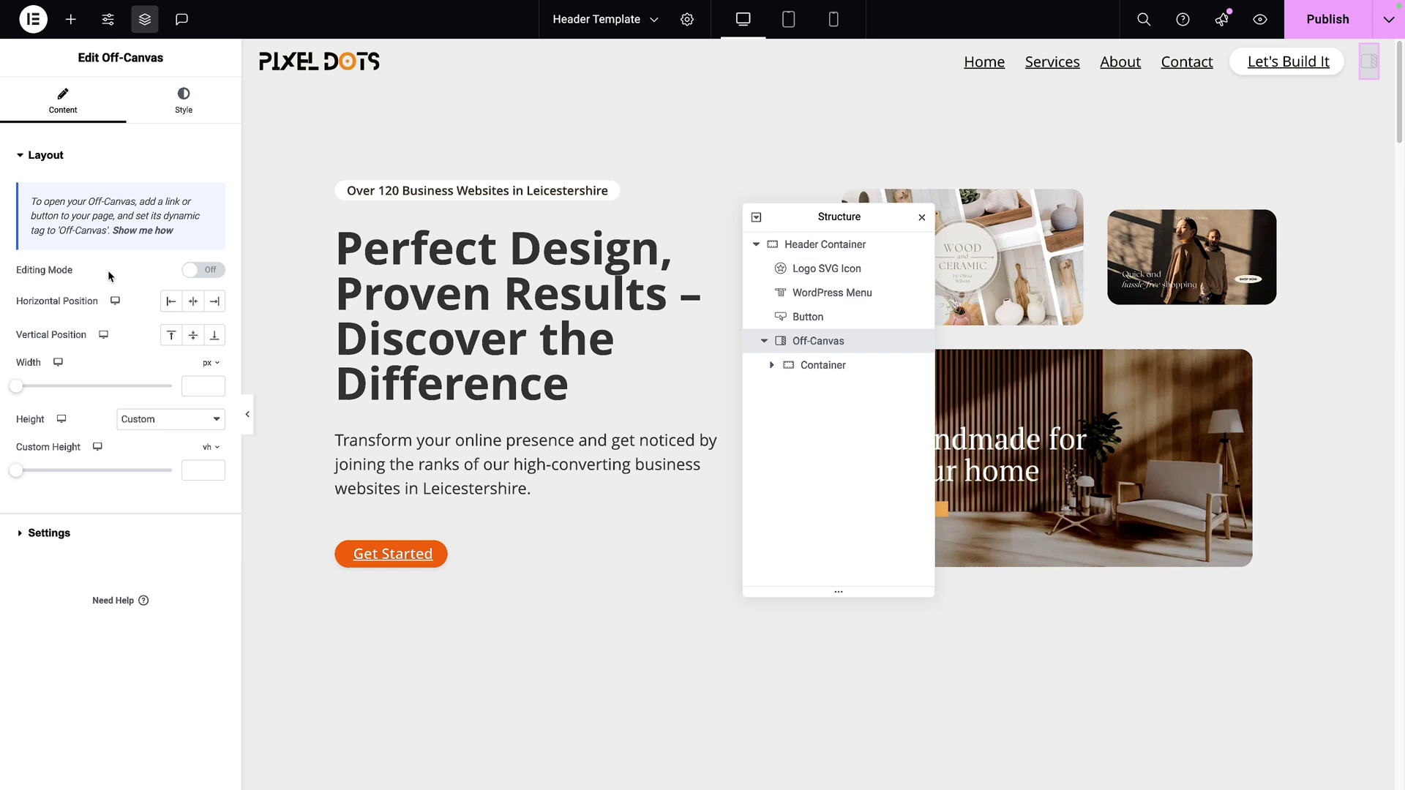
click(210, 272)
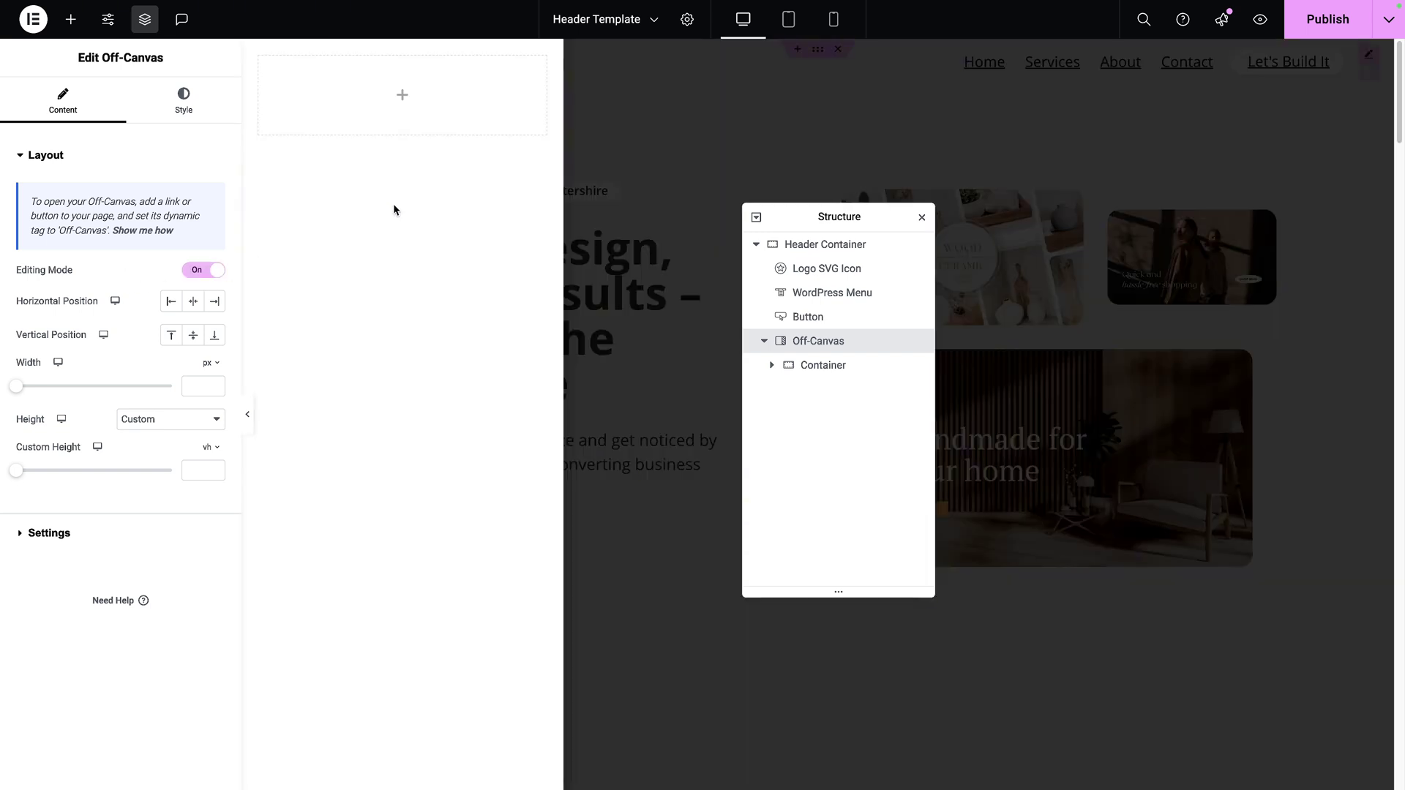
click(214, 304)
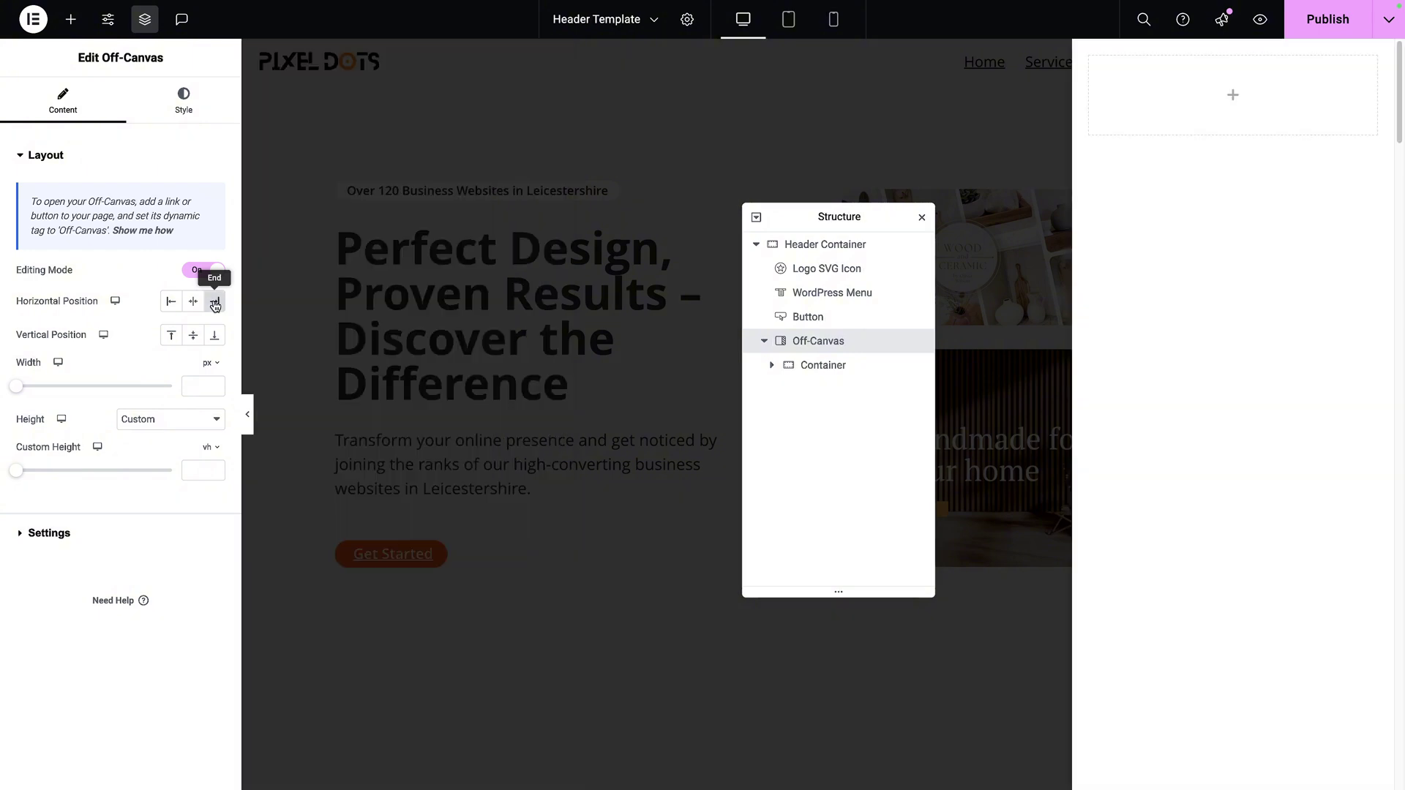
click(192, 301)
click(170, 300)
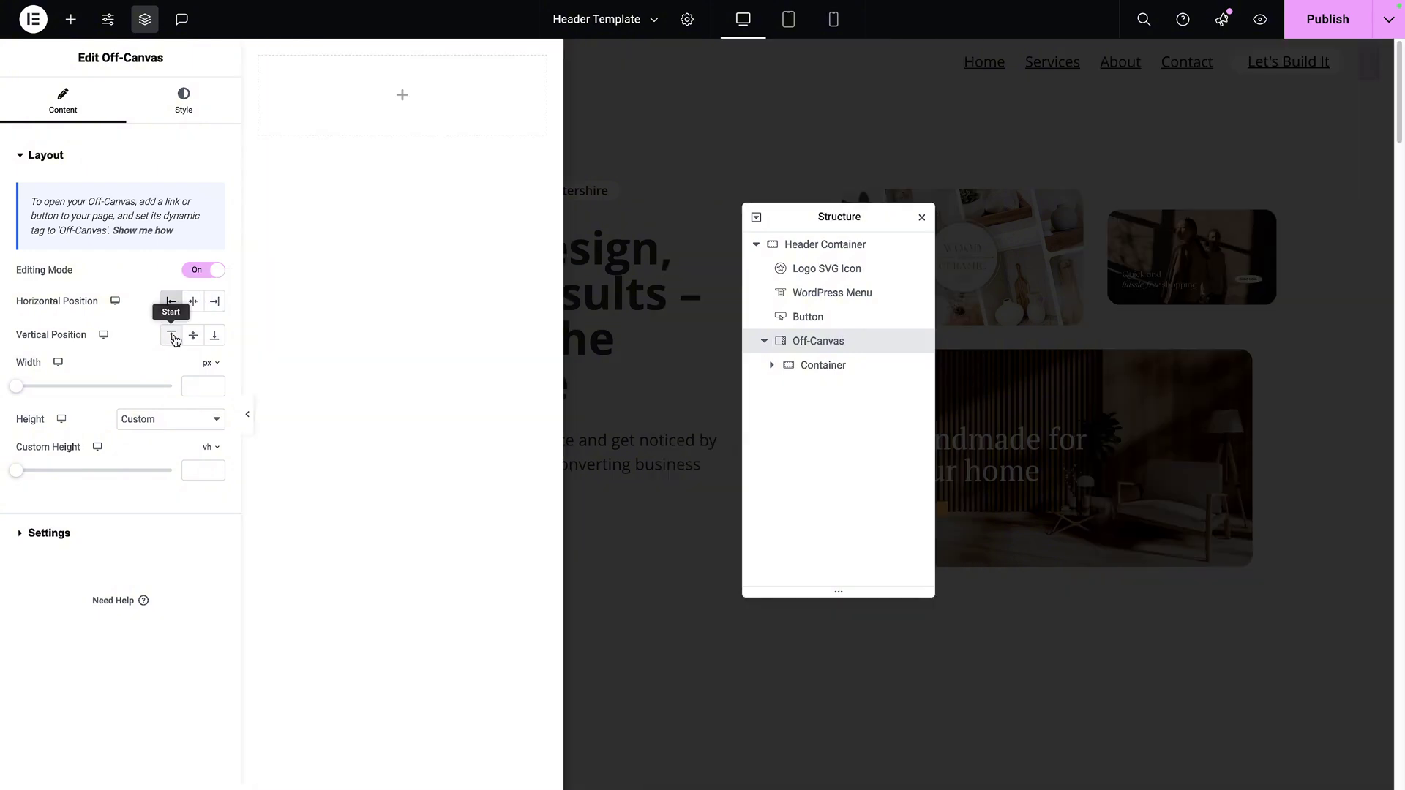
Try a Center vertical position for the Off-Canvas with a custom height of 50 vh
click(195, 338)
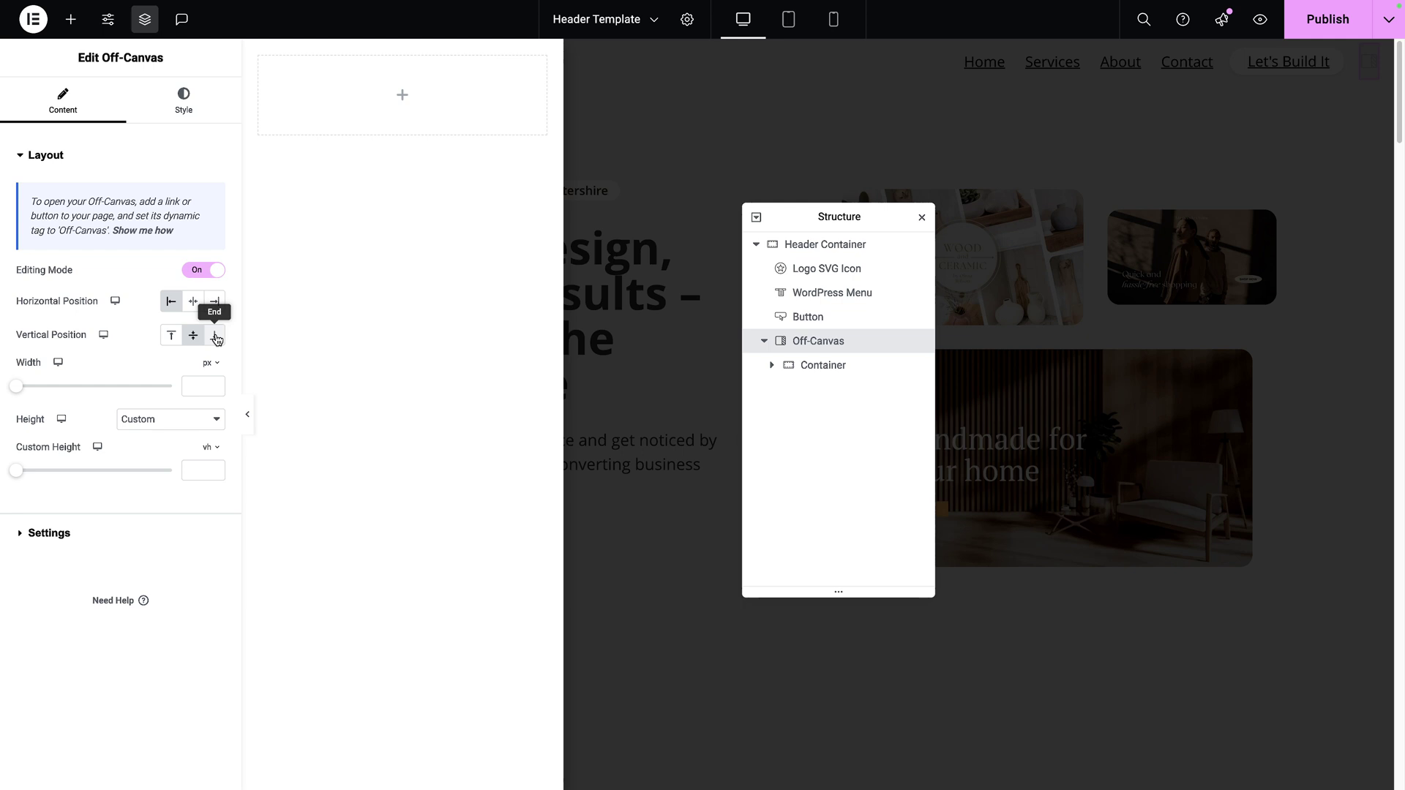
click(210, 469)
text(5)
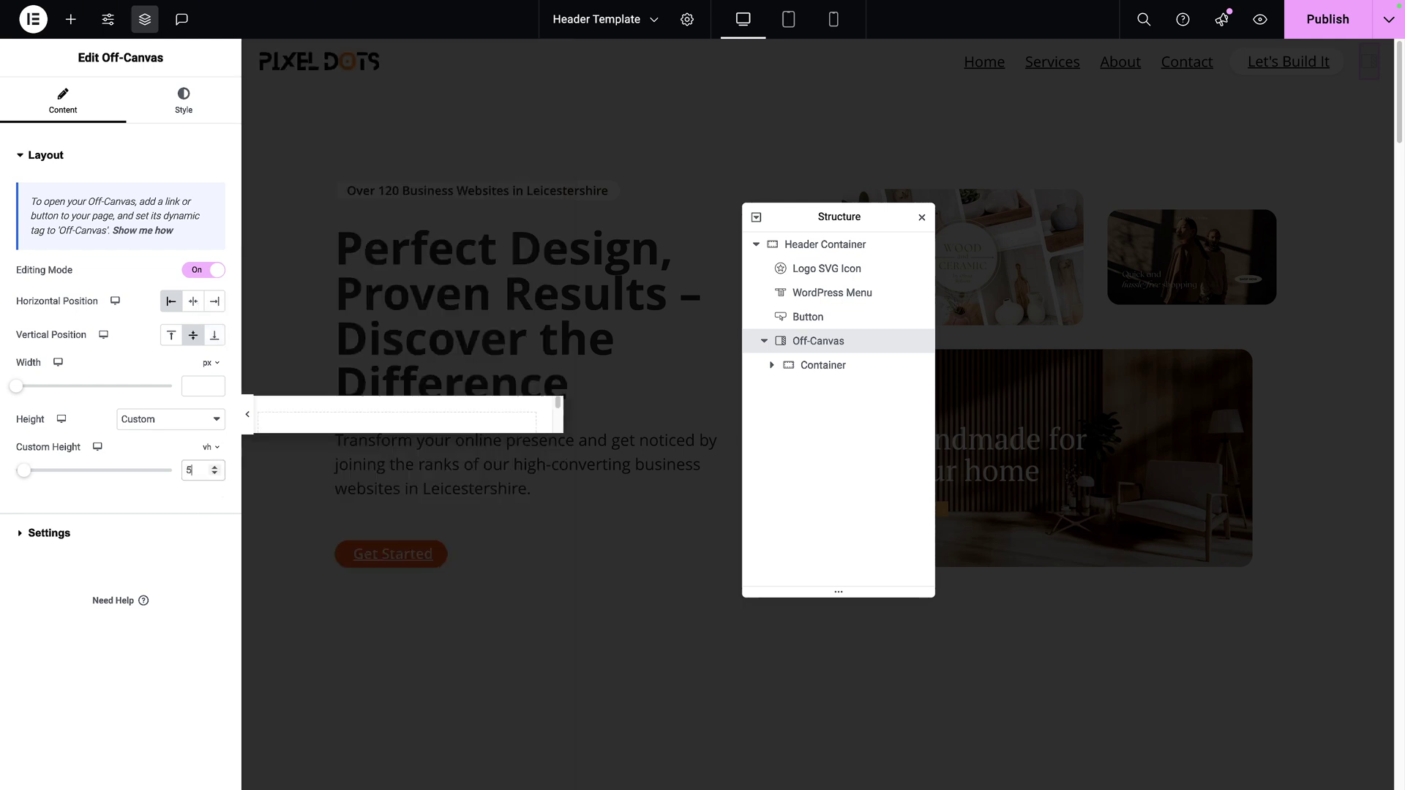
text(0)
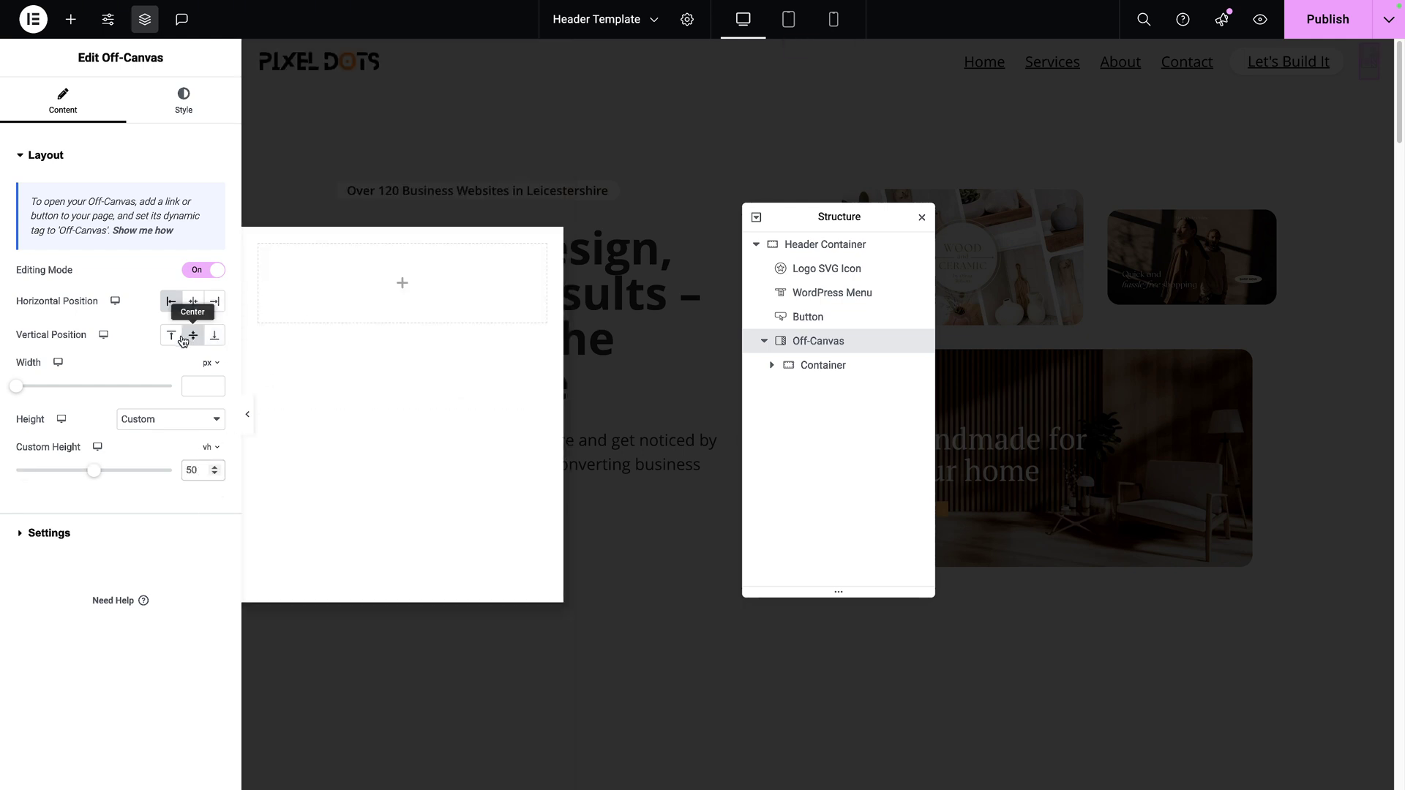
Try the End, Start and Center vertical positions of the Off-Canvas, then center it horizontally with the structure outline moved clear
click(211, 336)
click(172, 335)
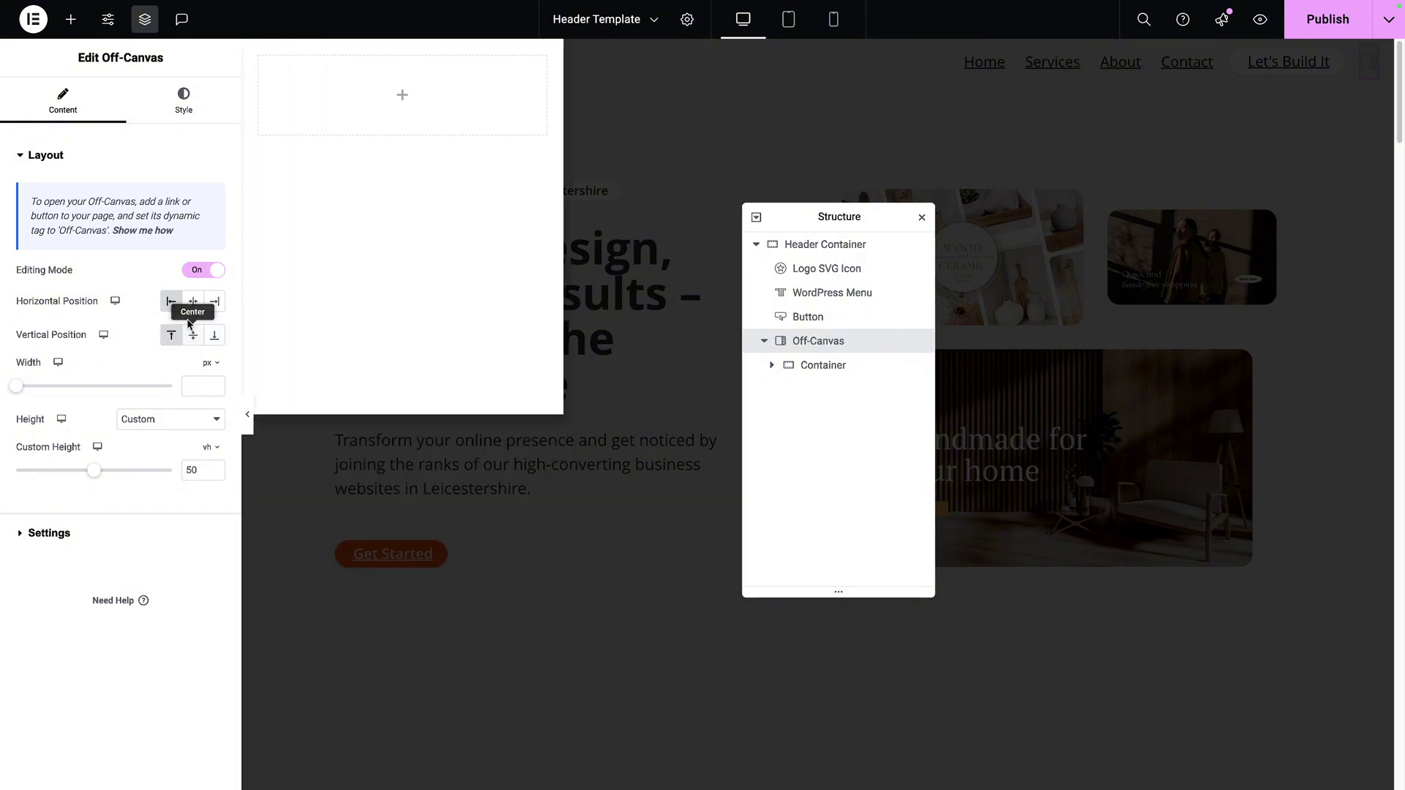
click(192, 335)
click(192, 300)
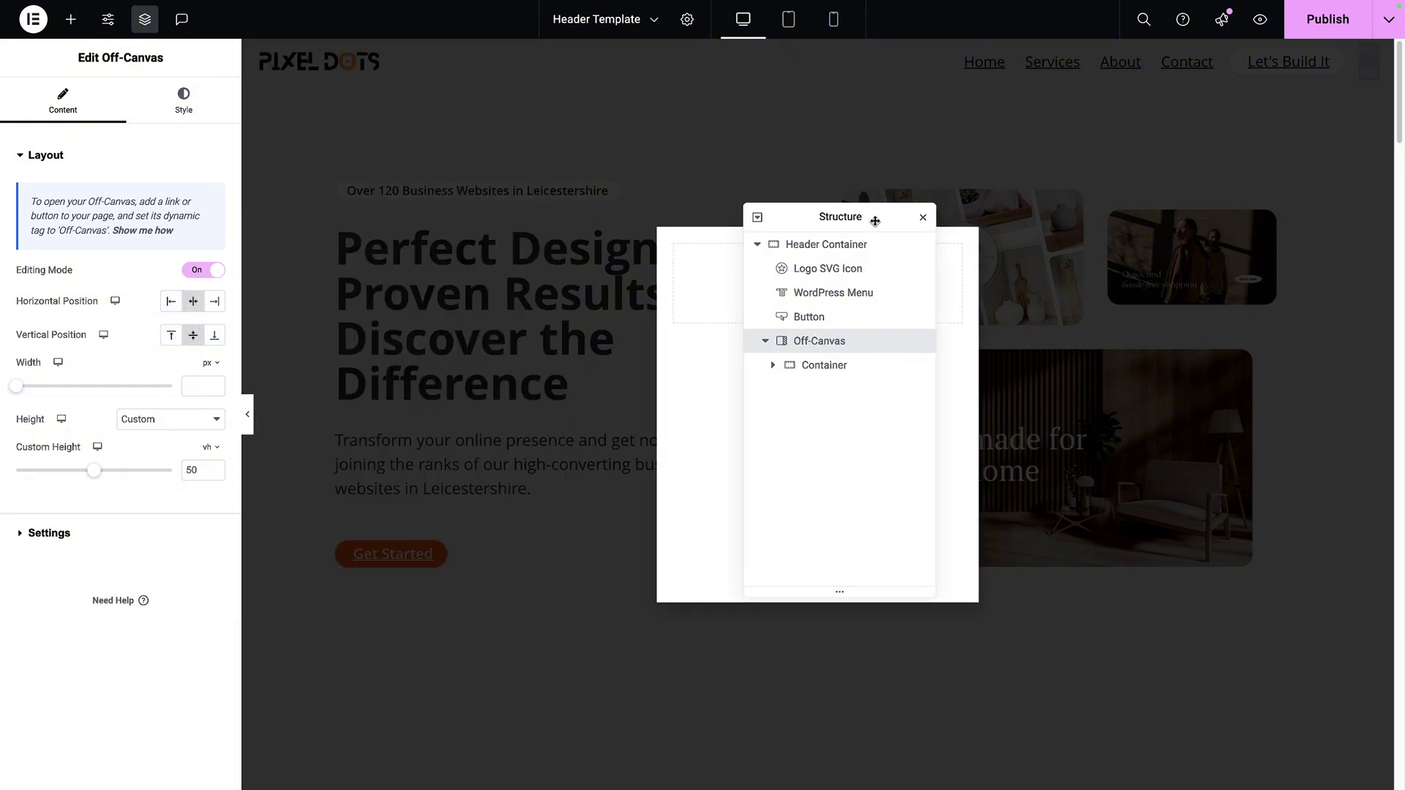
drag(875, 220, 1249, 222)
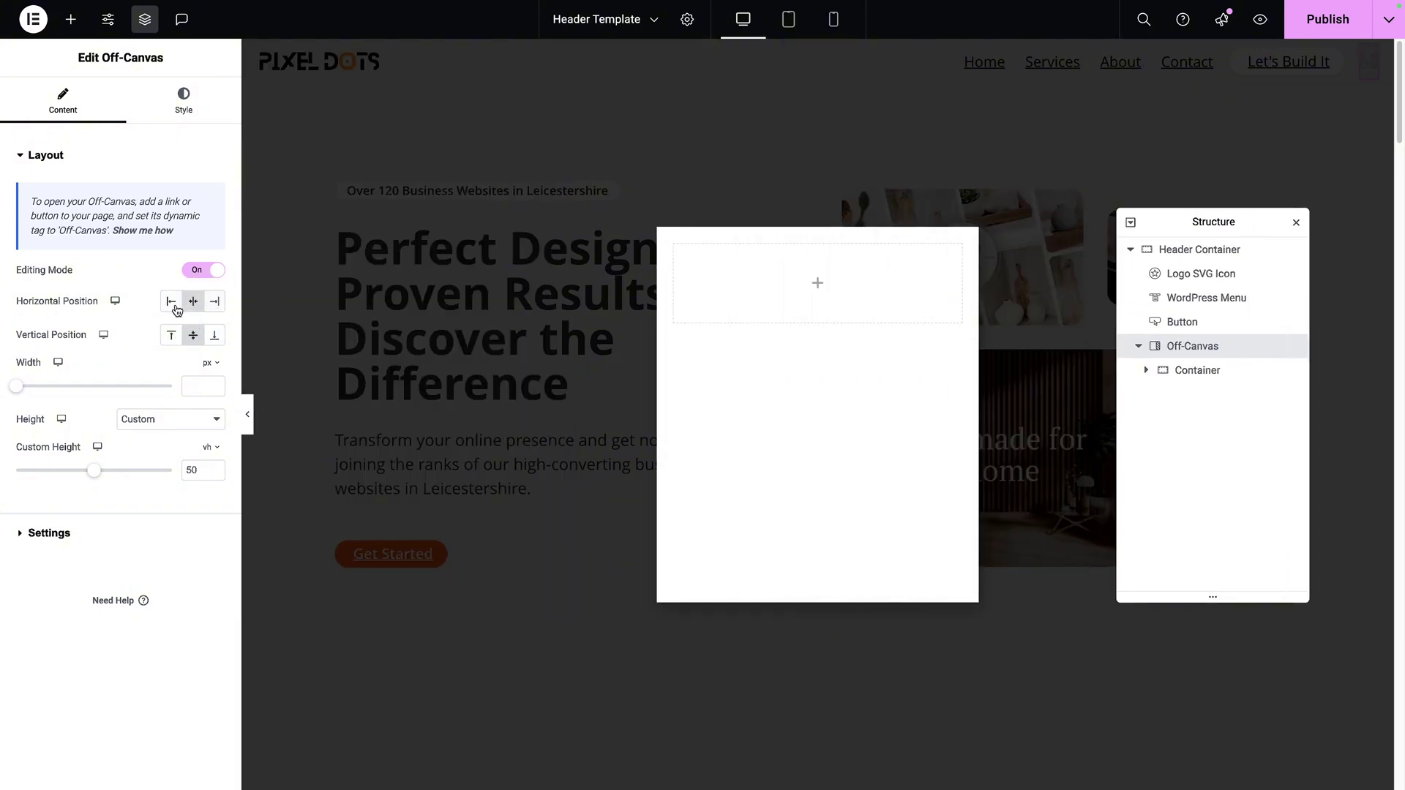
Set both the vertical and horizontal positions of the Off-Canvas to Start and its custom height to 100 vh
click(171, 335)
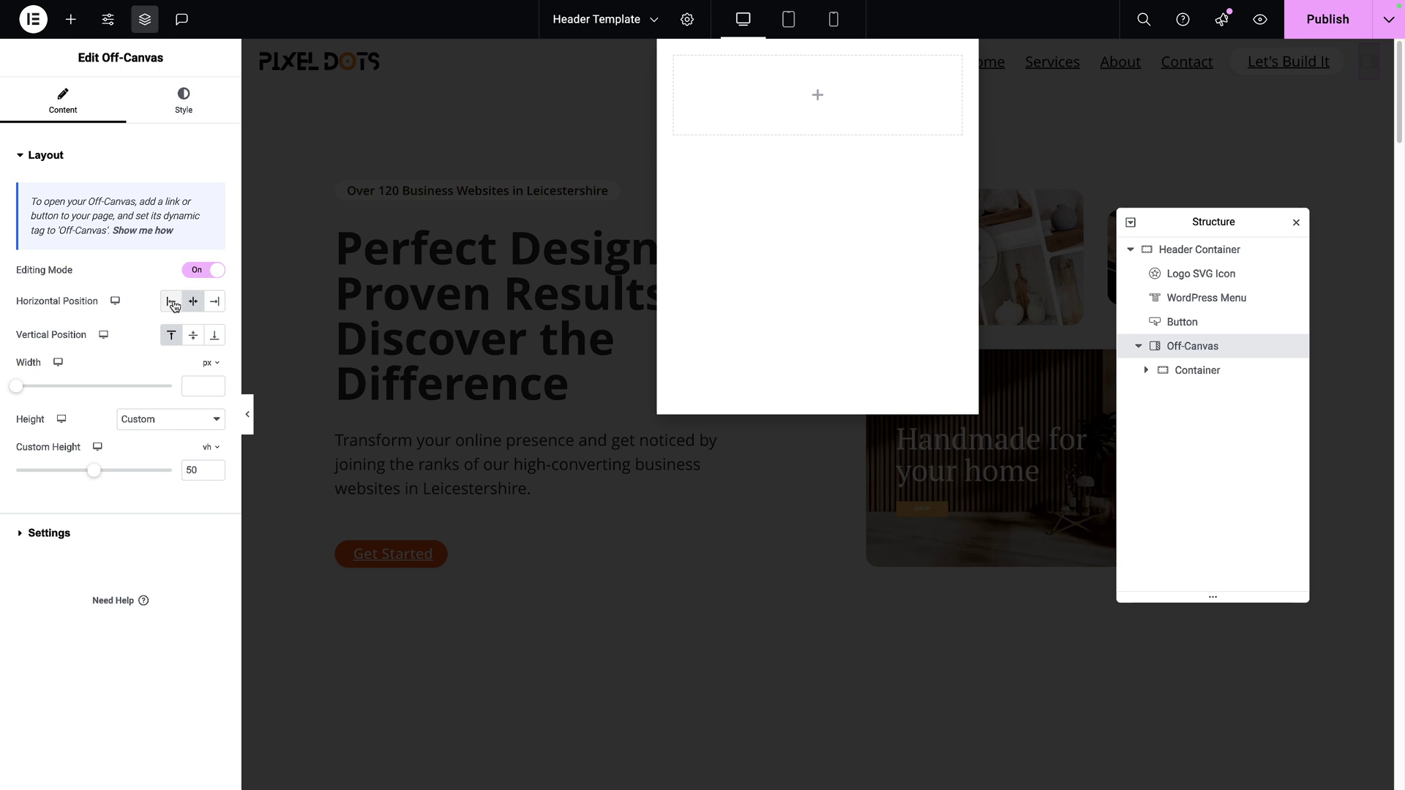
click(170, 301)
click(171, 470)
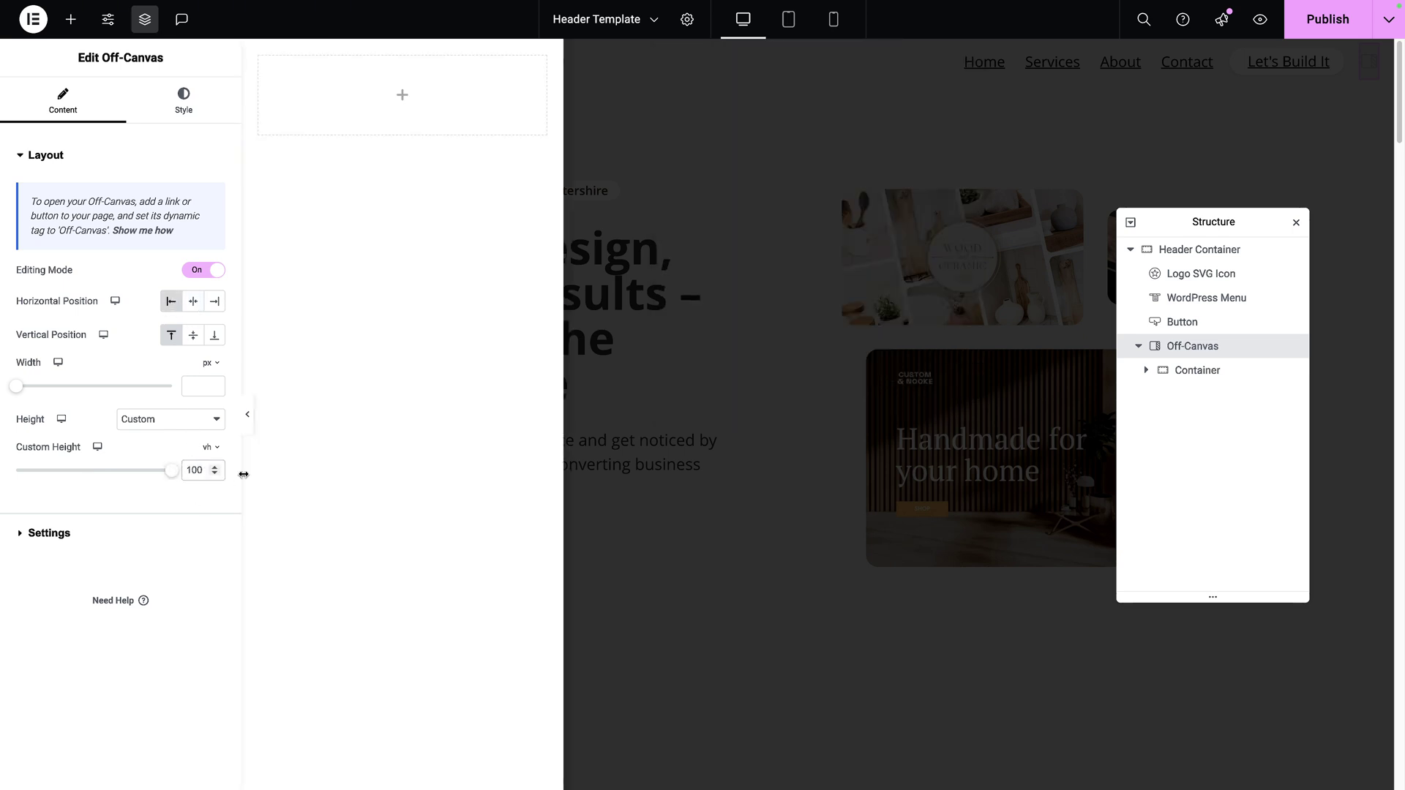
click(212, 470)
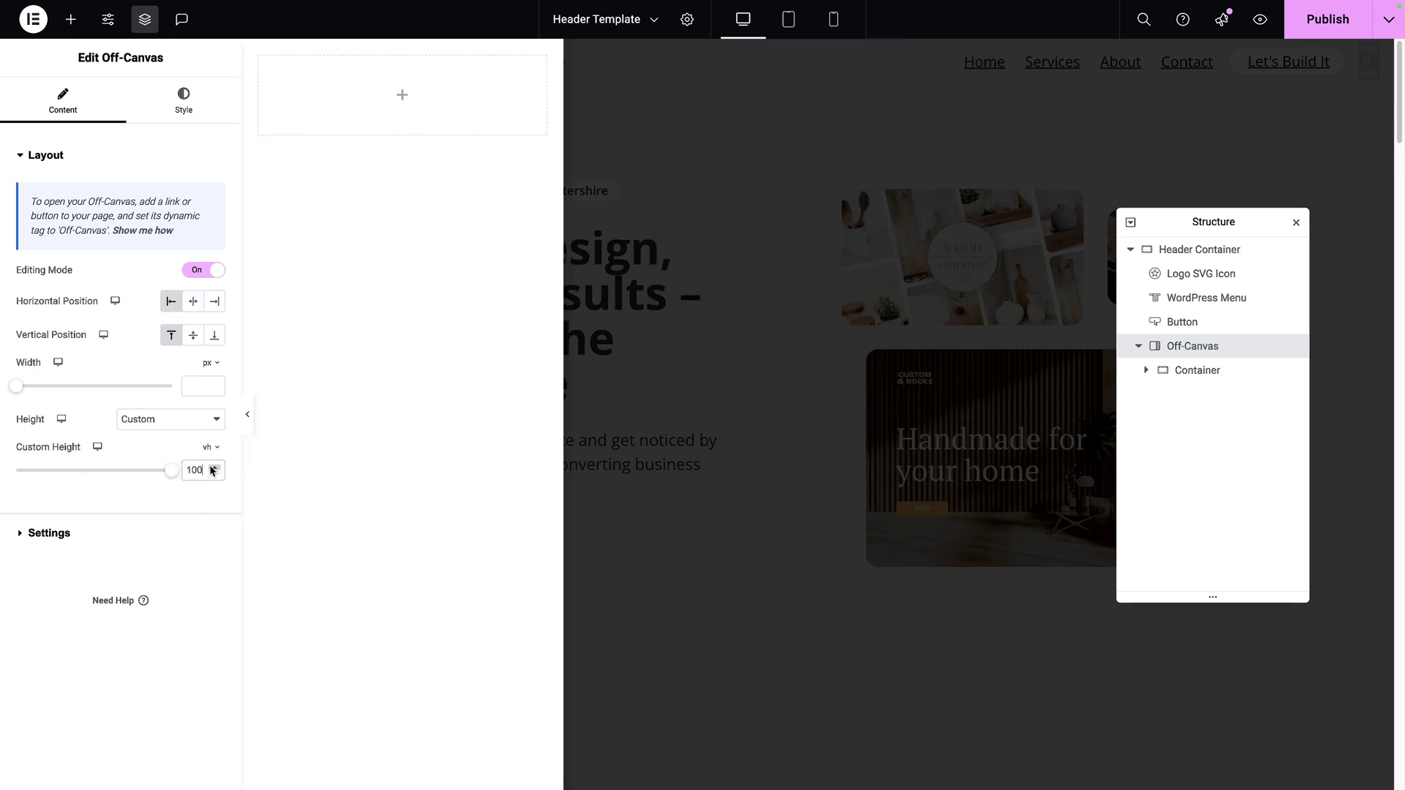
Set the Off-Canvas entrance animation to Slide In Left
click(109, 533)
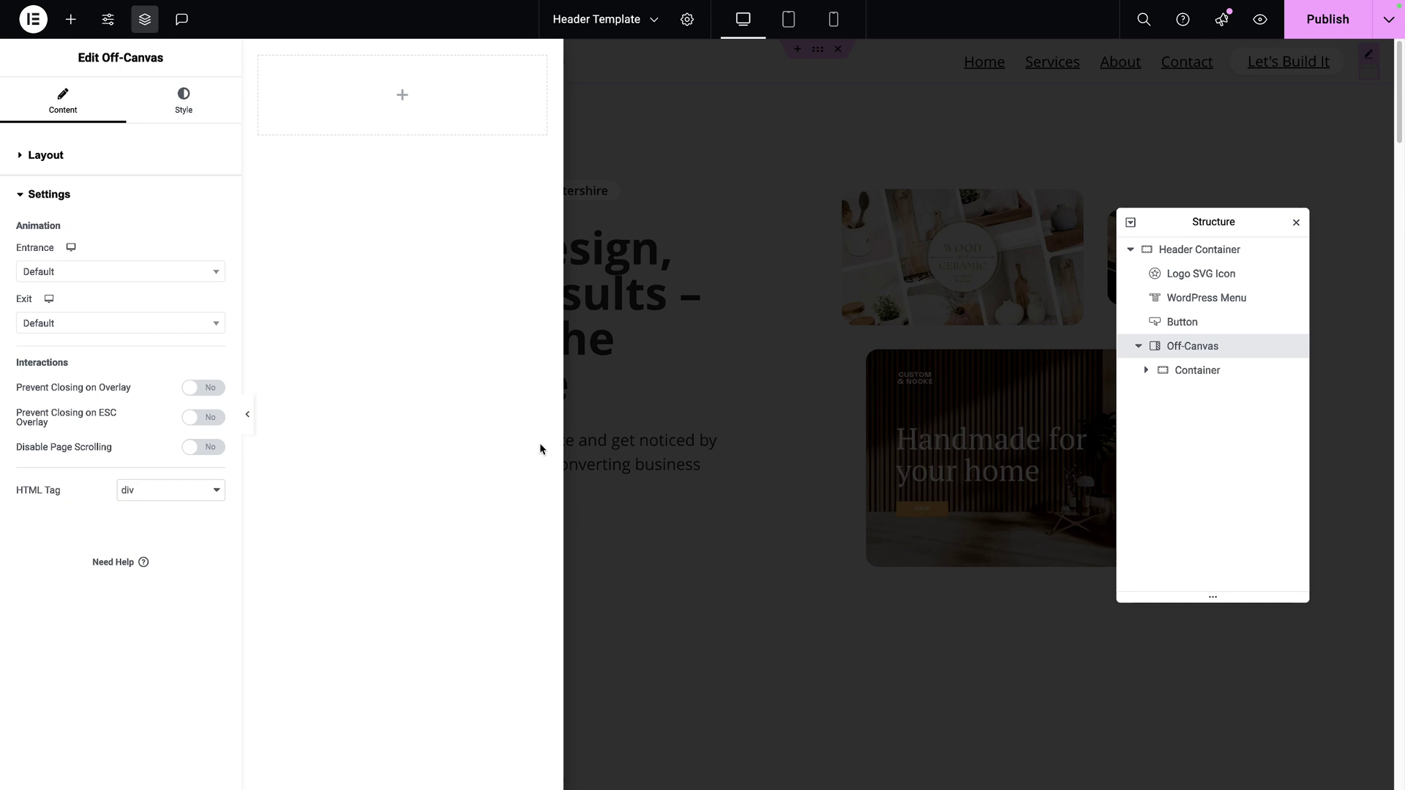
click(121, 272)
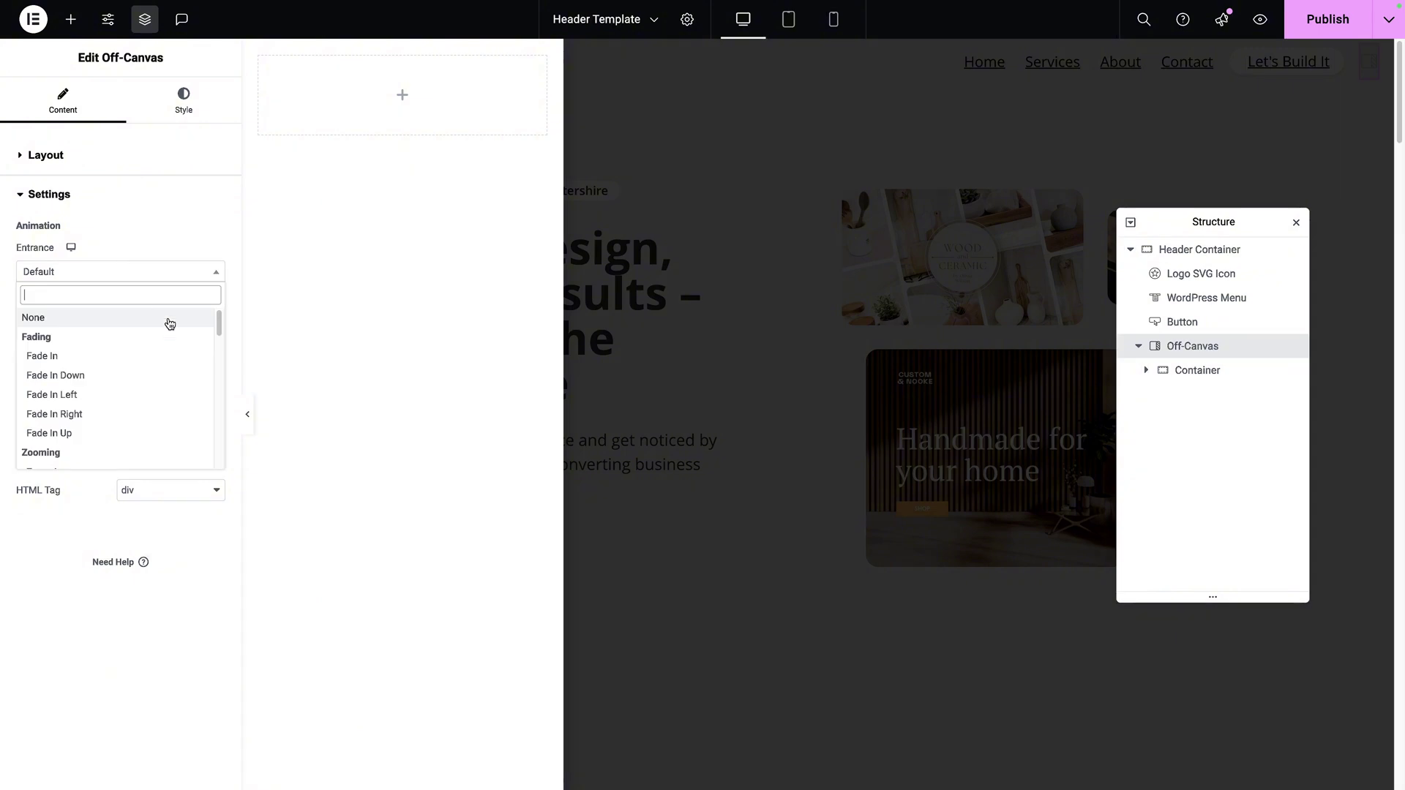
scroll(121, 395, down, 5)
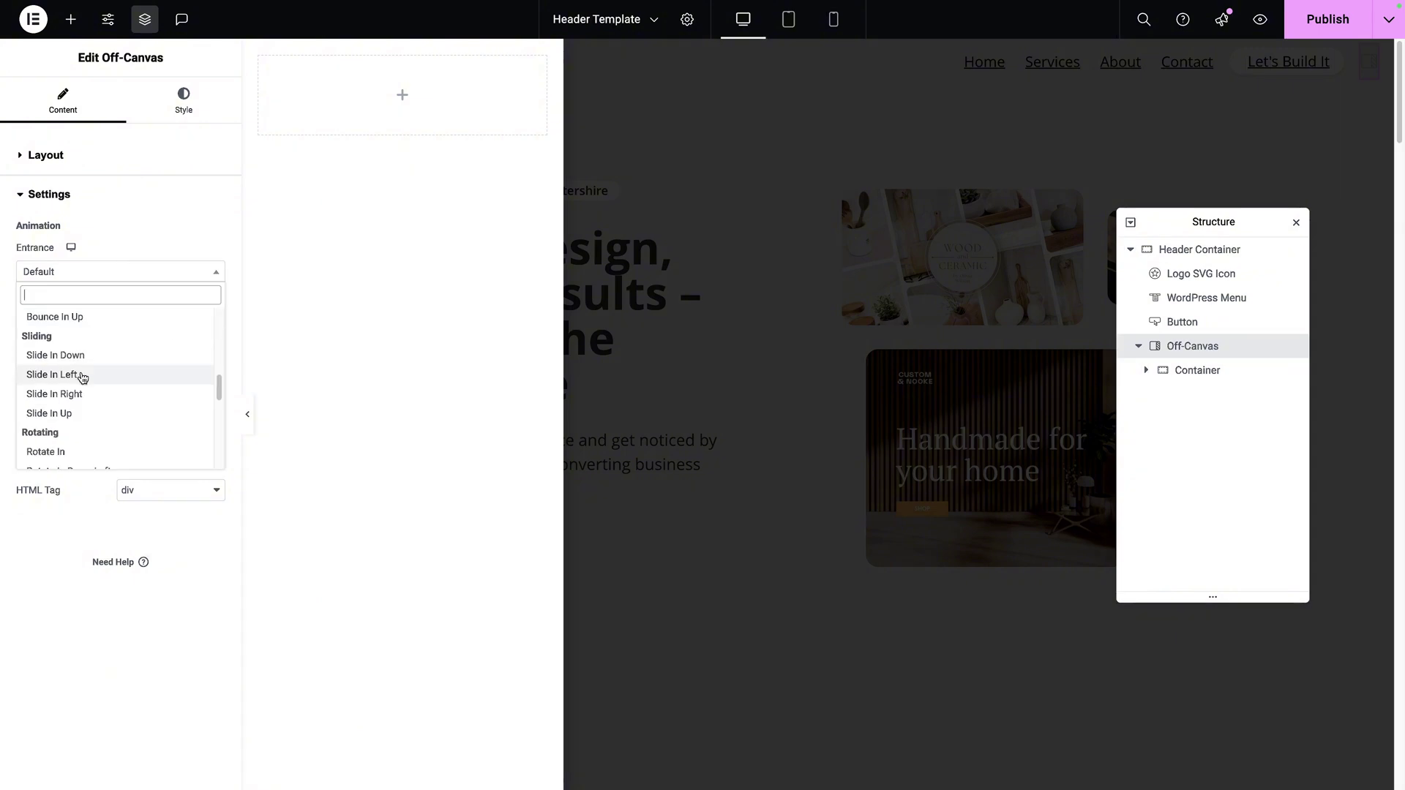
click(80, 378)
Set the Off-Canvas exit animation to Slide Out Left
click(186, 329)
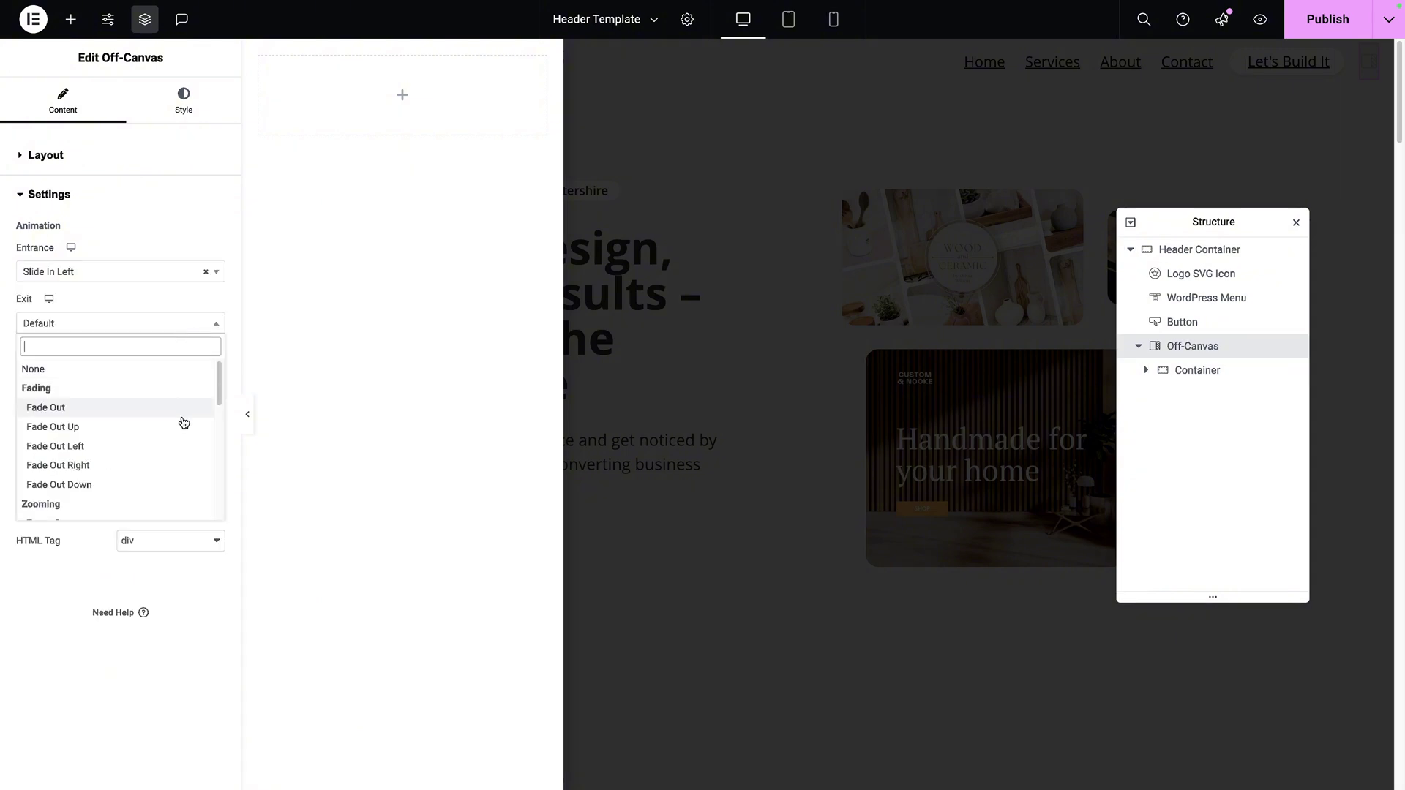
drag(220, 393, 219, 455)
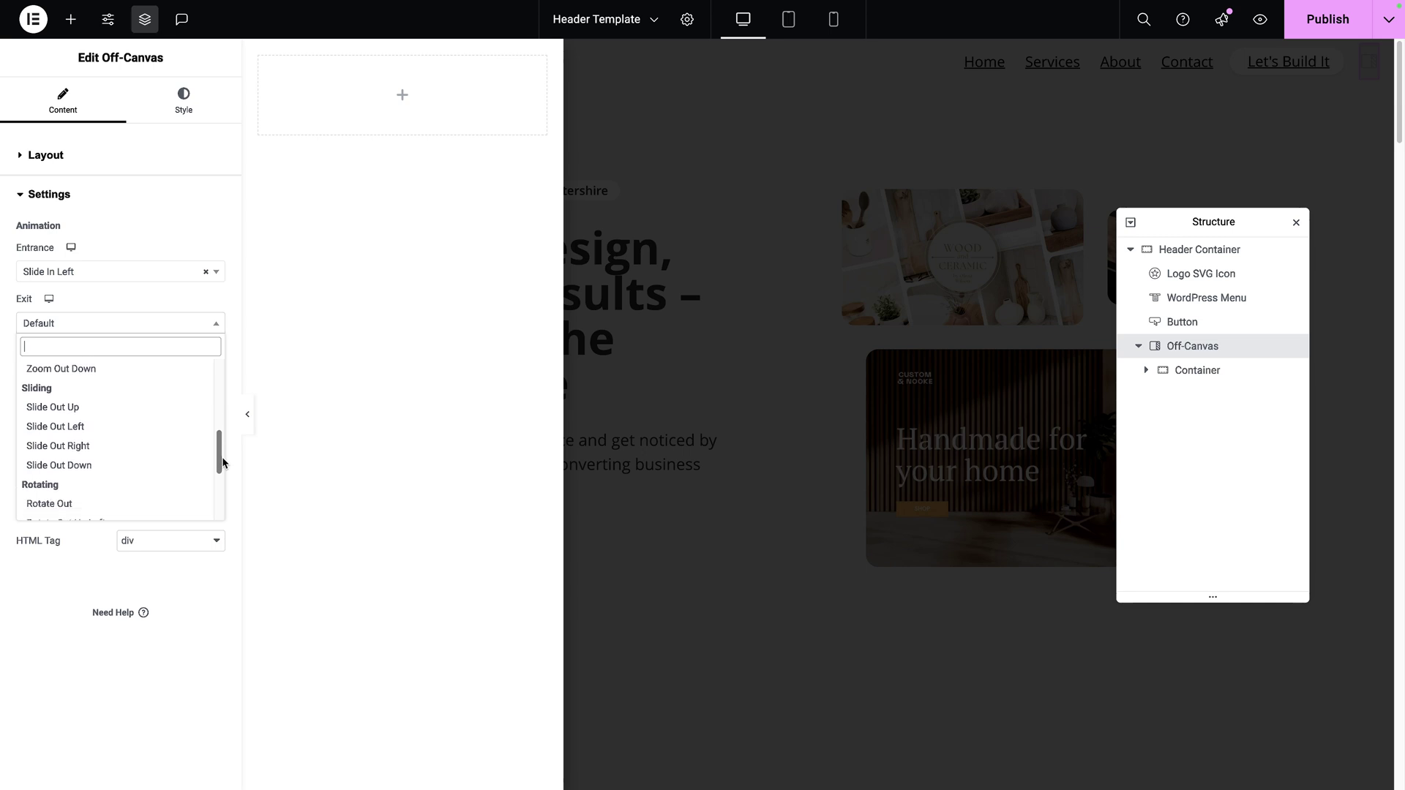
click(98, 425)
Set the Off-Canvas animation duration to 0.4 s and disable page scrolling
drag(198, 375, 177, 371)
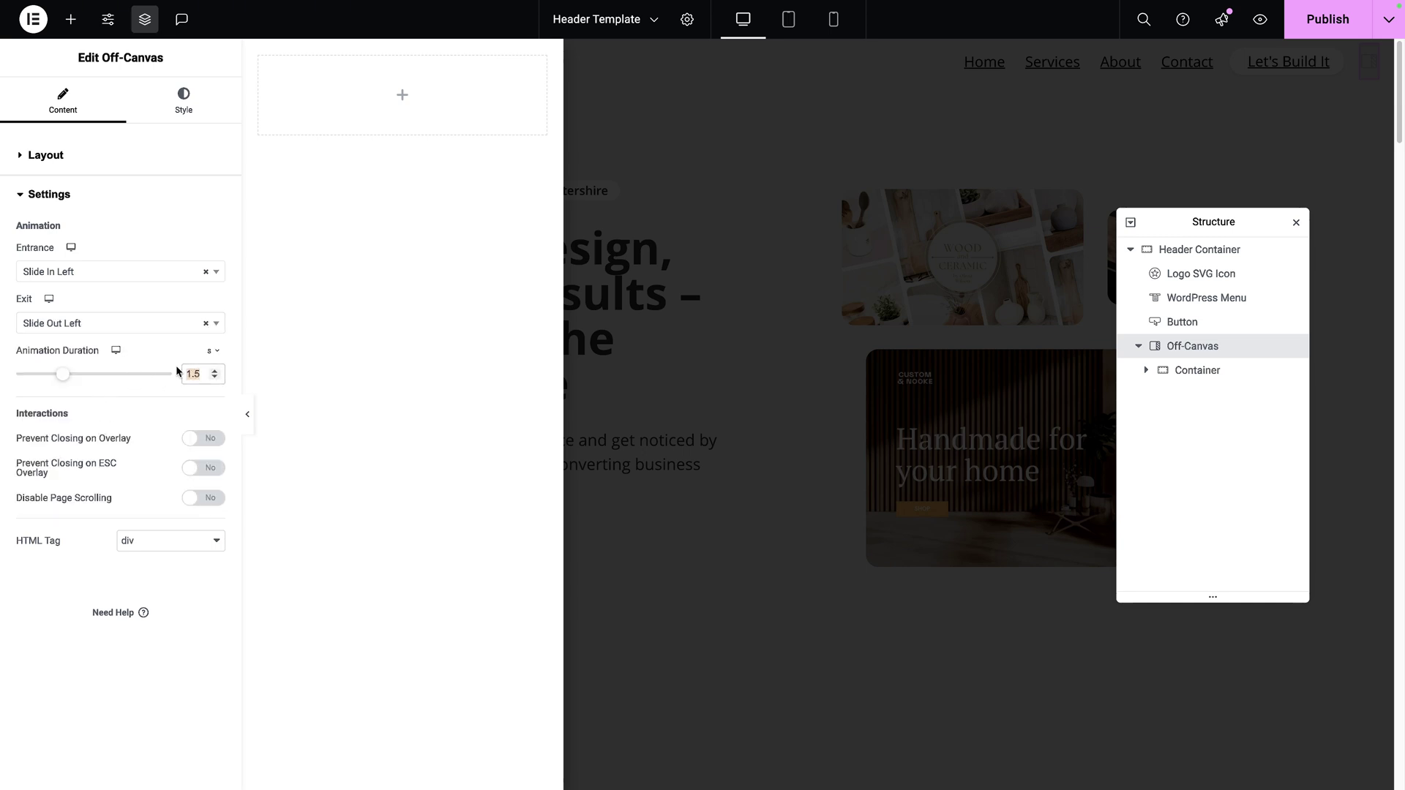
text(0.4)
click(208, 500)
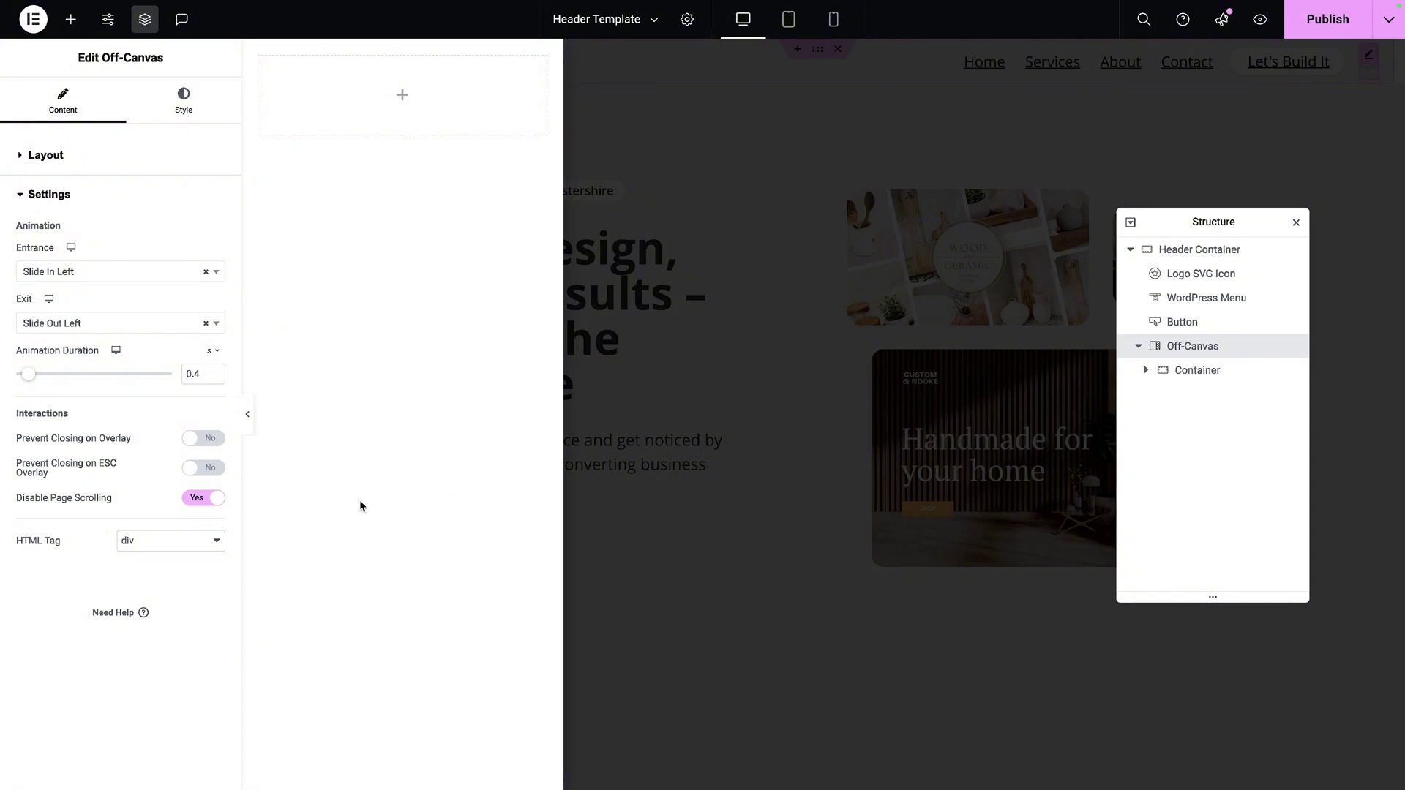
Examine the Off-Canvas background and overlay style options, including the overlay colour and the image choice from the media library
click(184, 116)
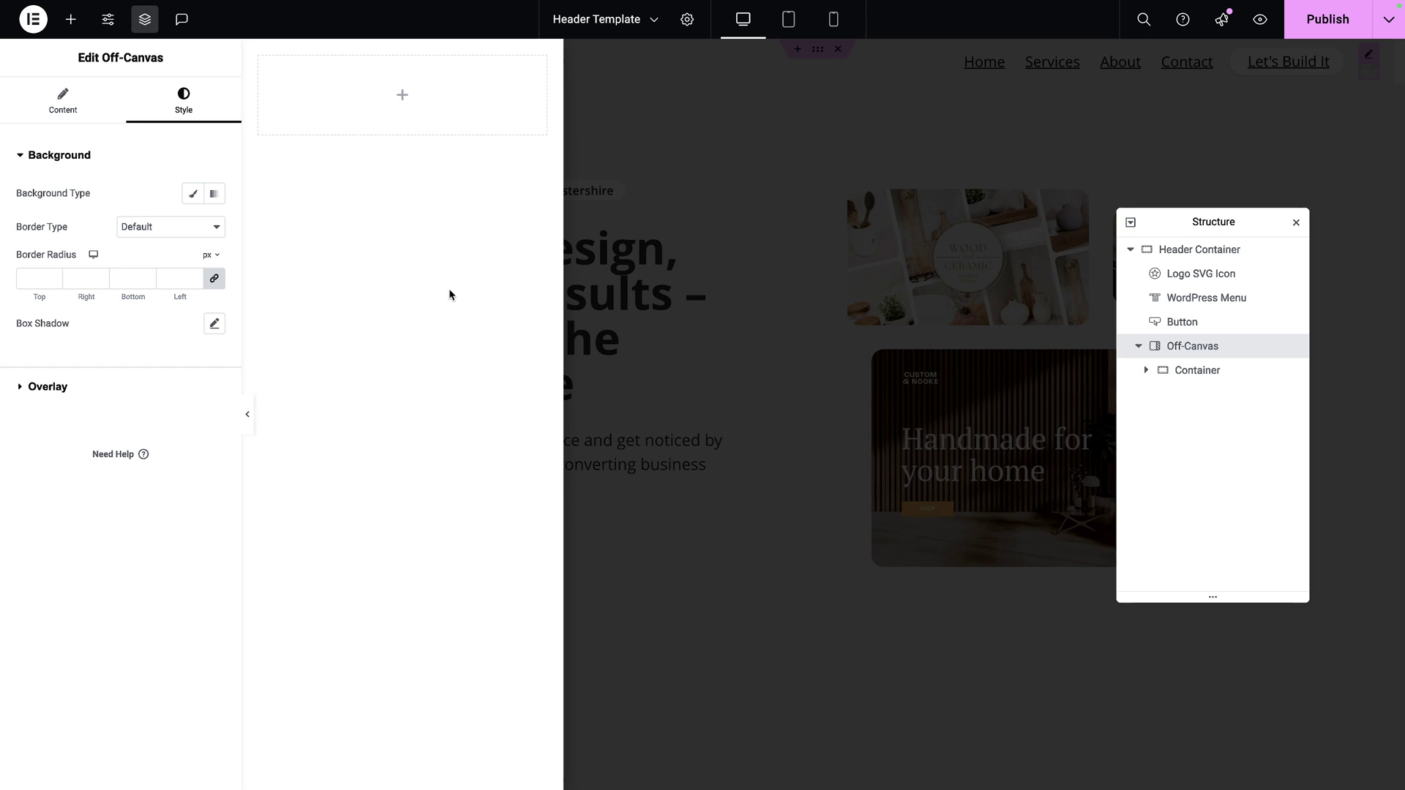
drag(1213, 370, 349, 377)
click(152, 386)
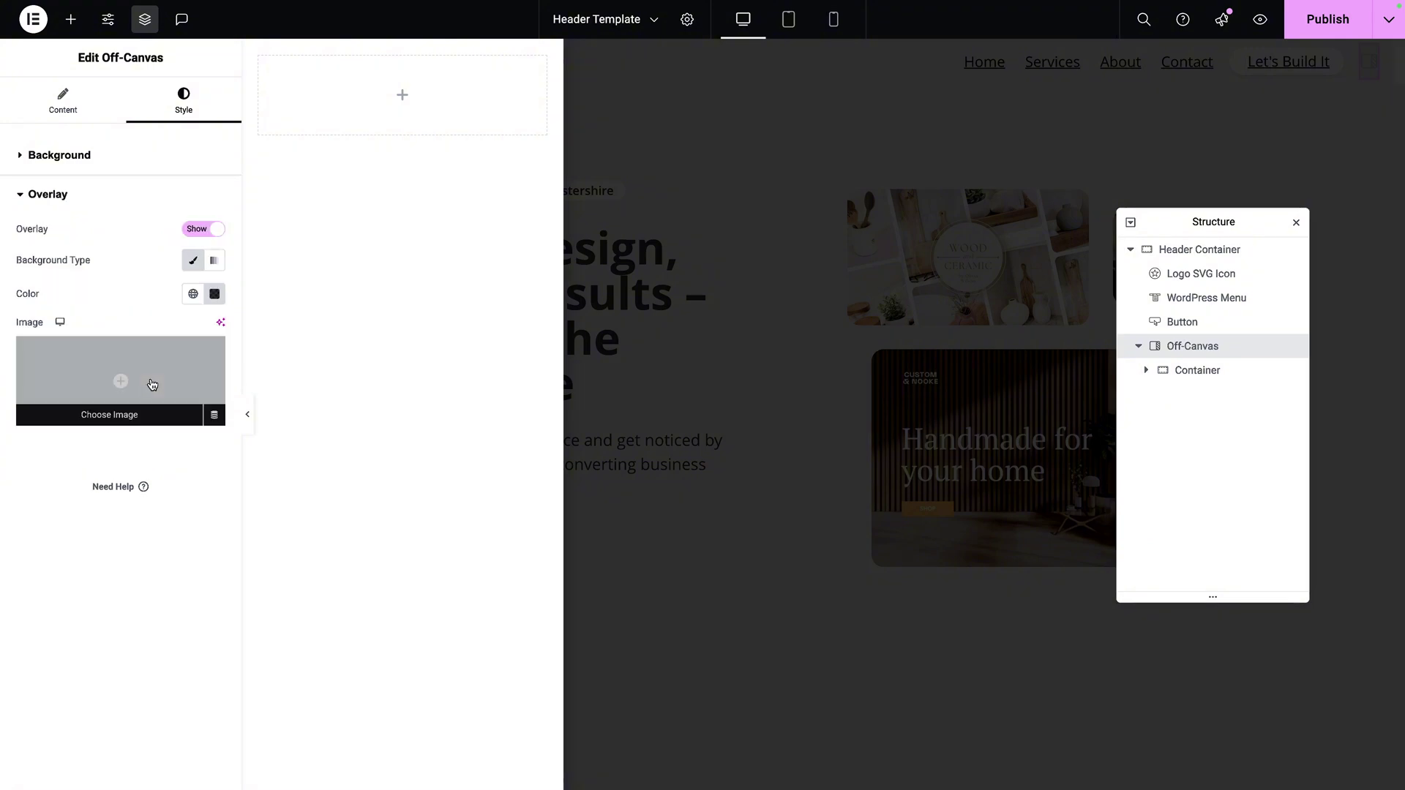
click(215, 293)
mouse_move(272, 507)
mouse_down()
mouse_move(309, 509)
mouse_move(176, 508)
mouse_move(272, 512)
mouse_up()
click(193, 263)
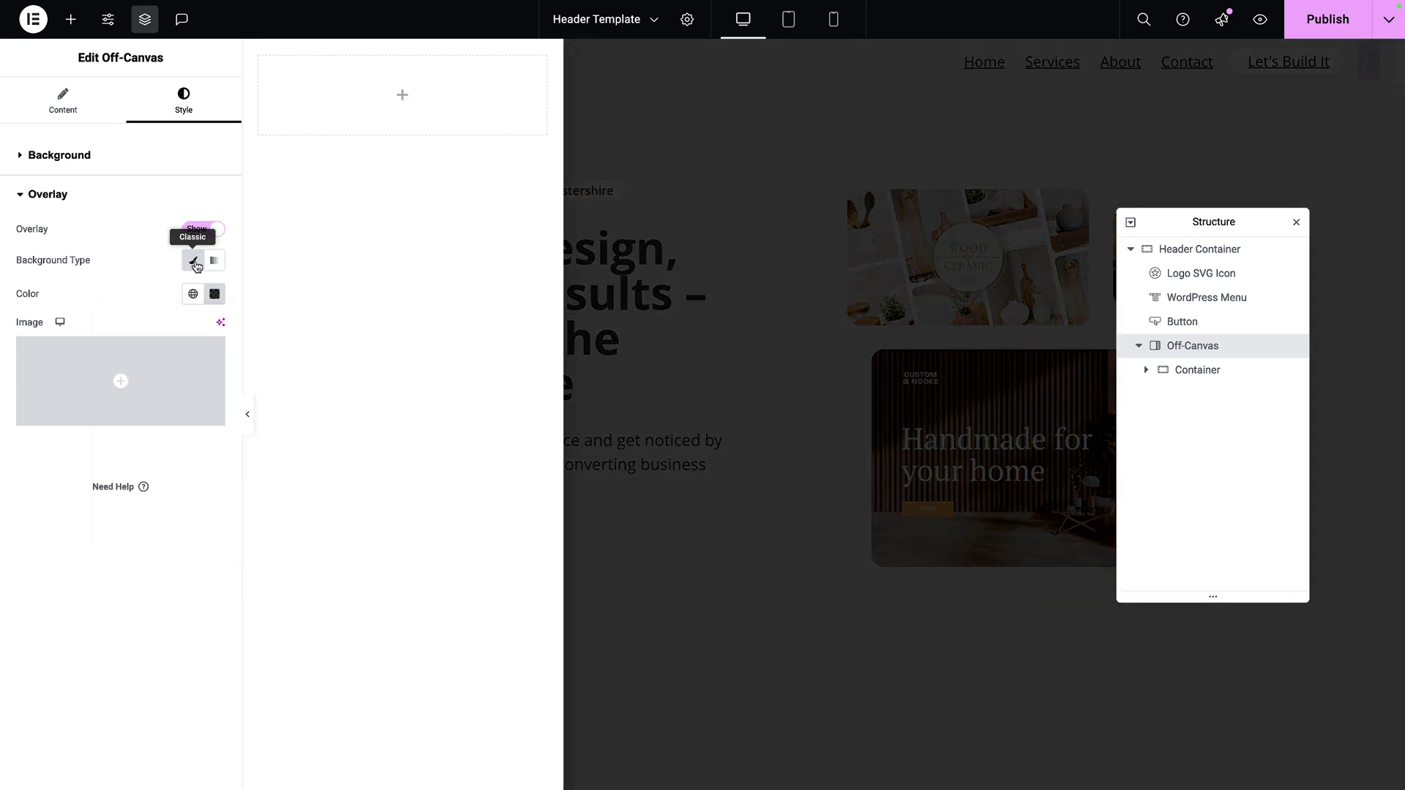
click(172, 368)
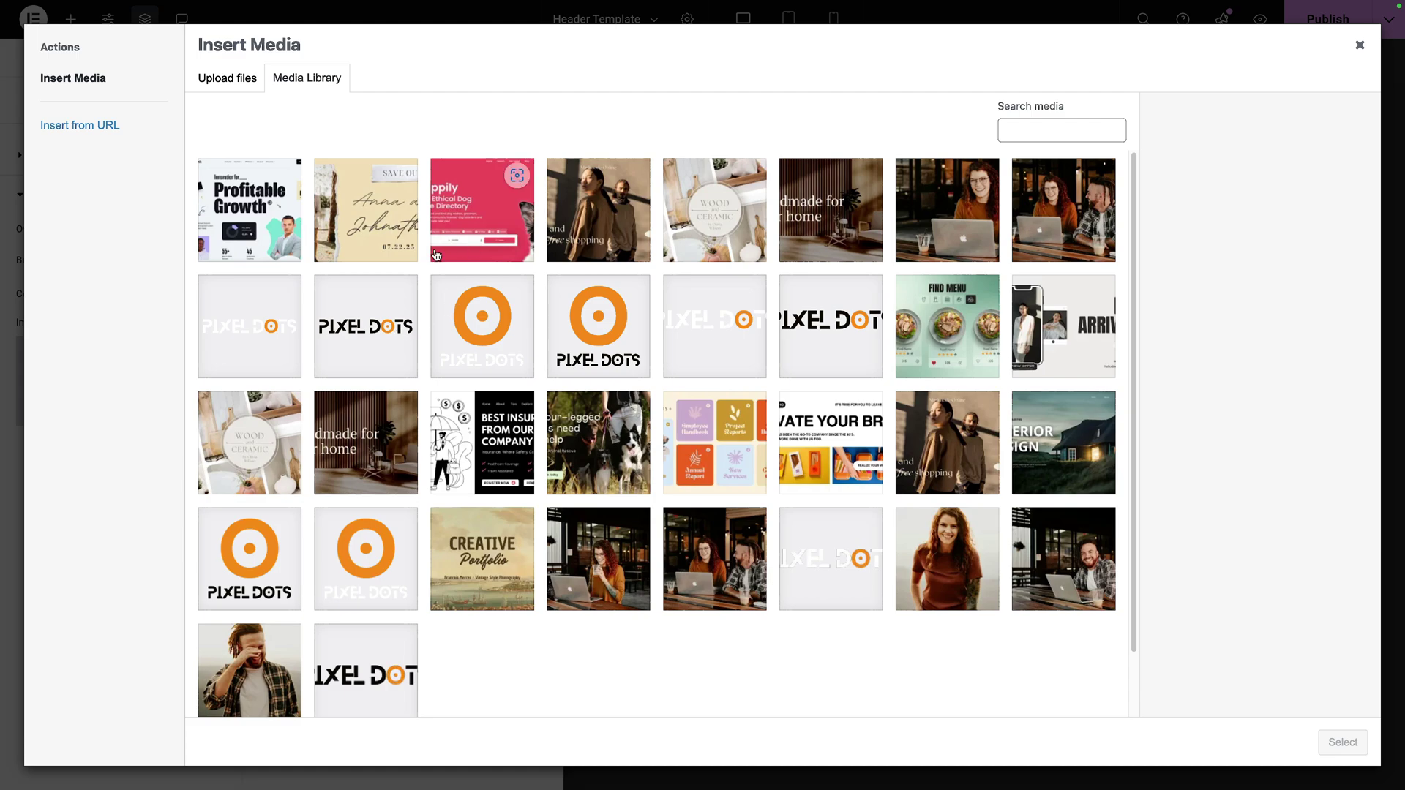
click(1359, 44)
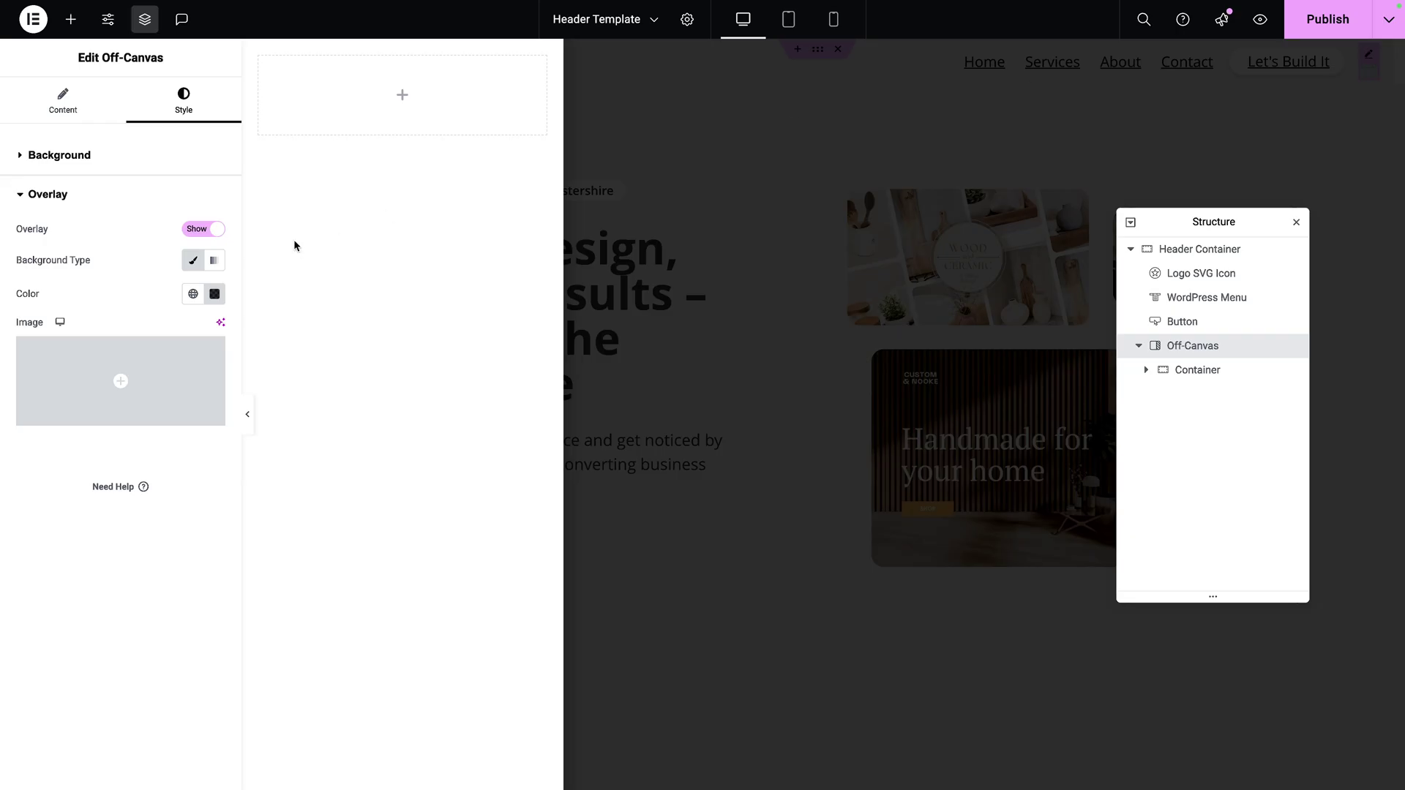
Try a gradient overlay and a hidden overlay on the Off-Canvas, then restore the visible Classic overlay
click(214, 262)
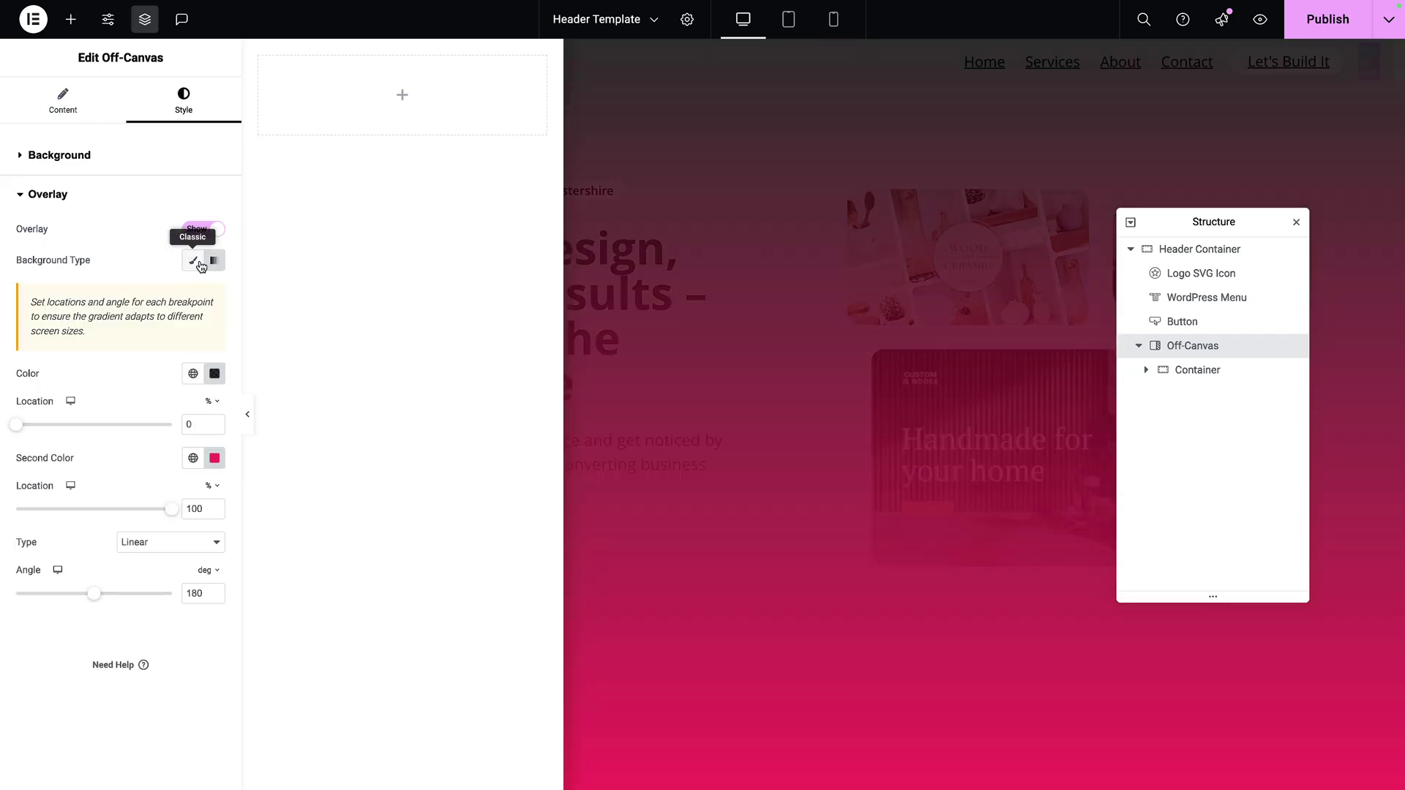
click(199, 262)
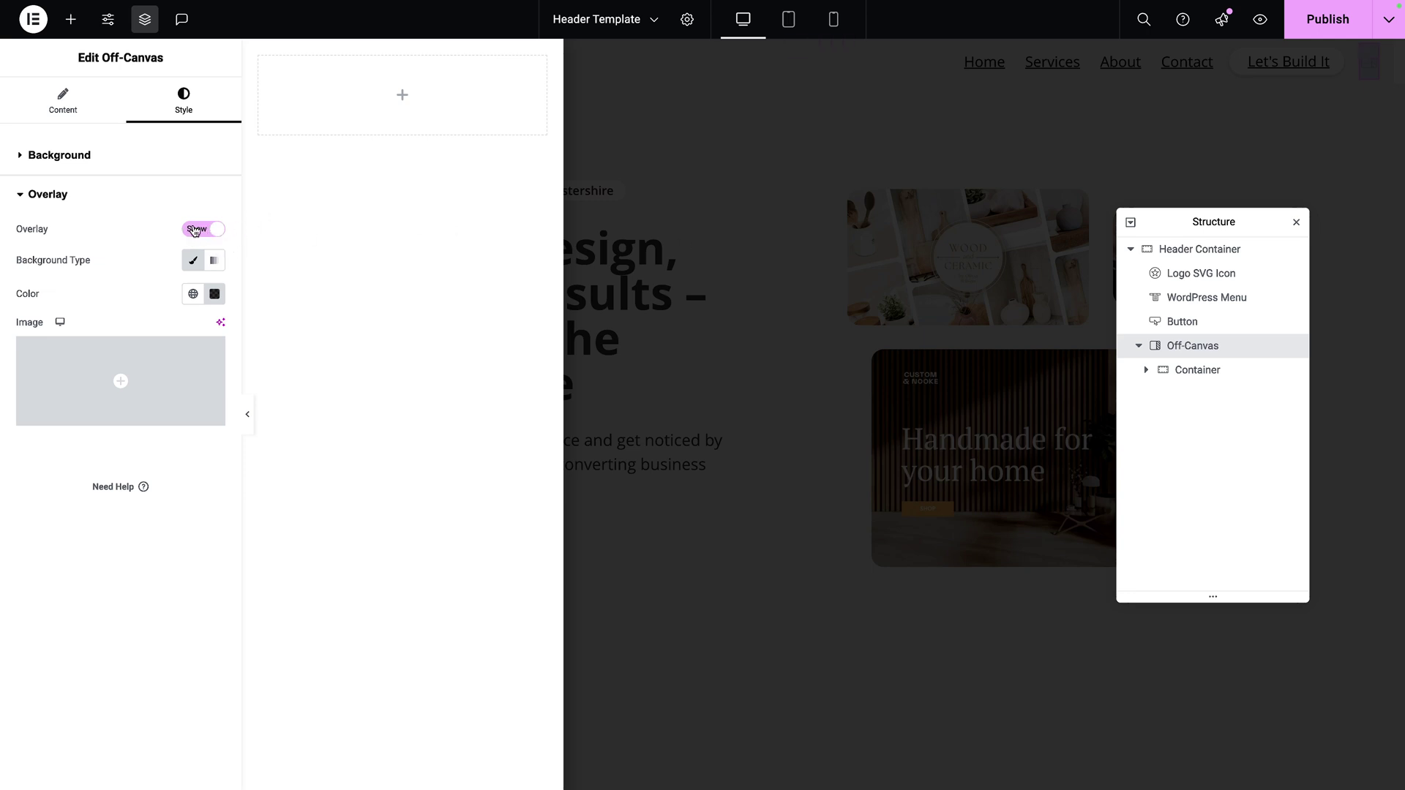
click(194, 230)
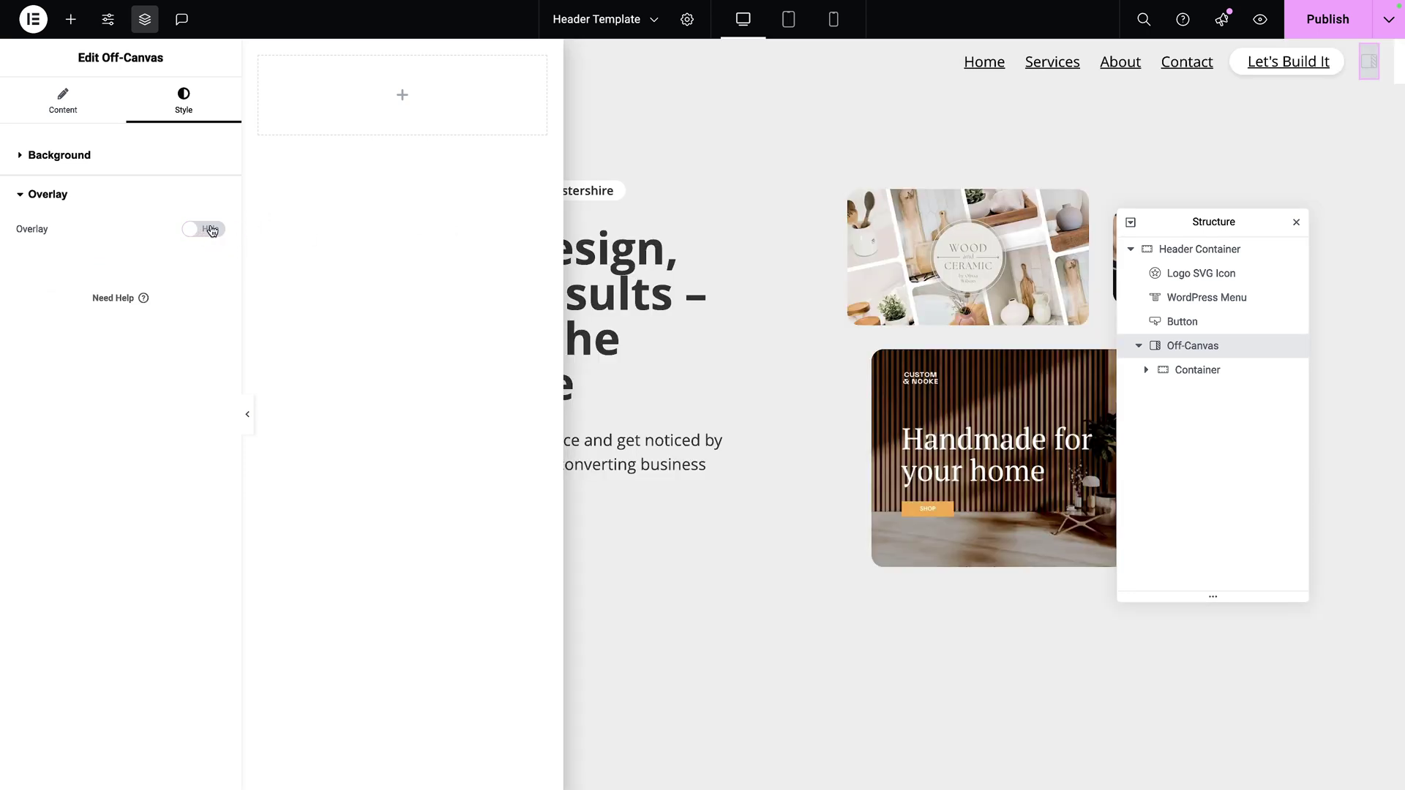
click(212, 230)
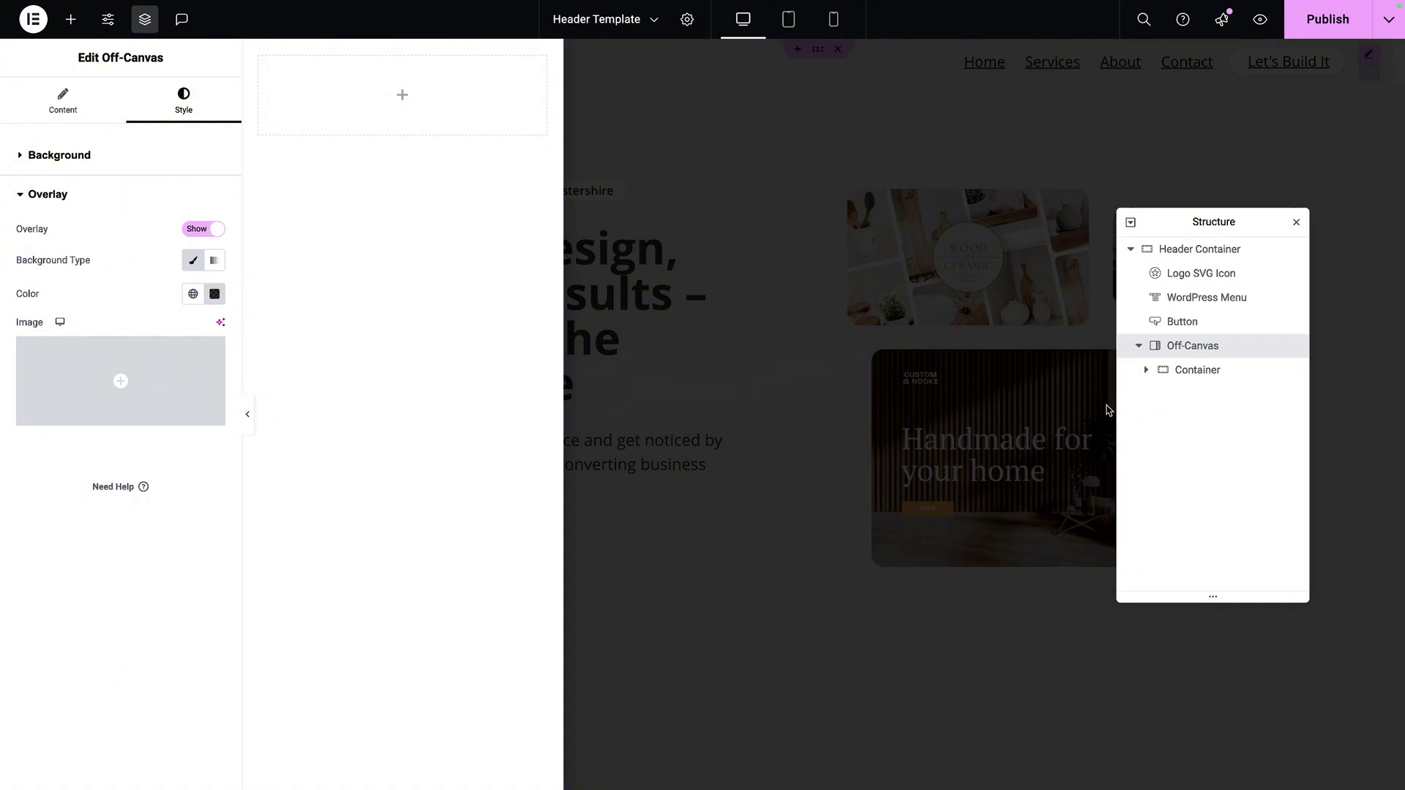
Set the background colour of the container inside the Off-Canvas to the global colour Soft_Grey
click(1194, 371)
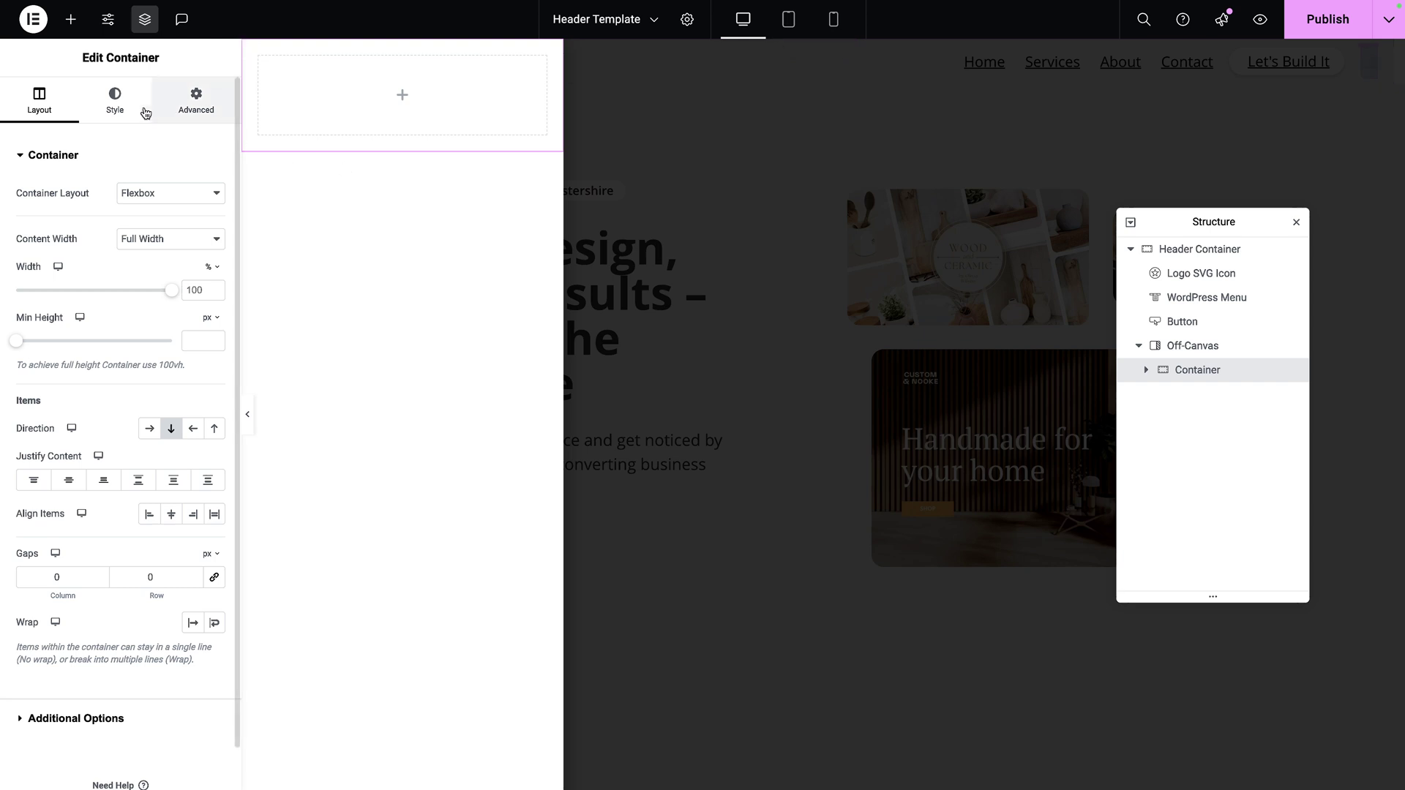
click(118, 102)
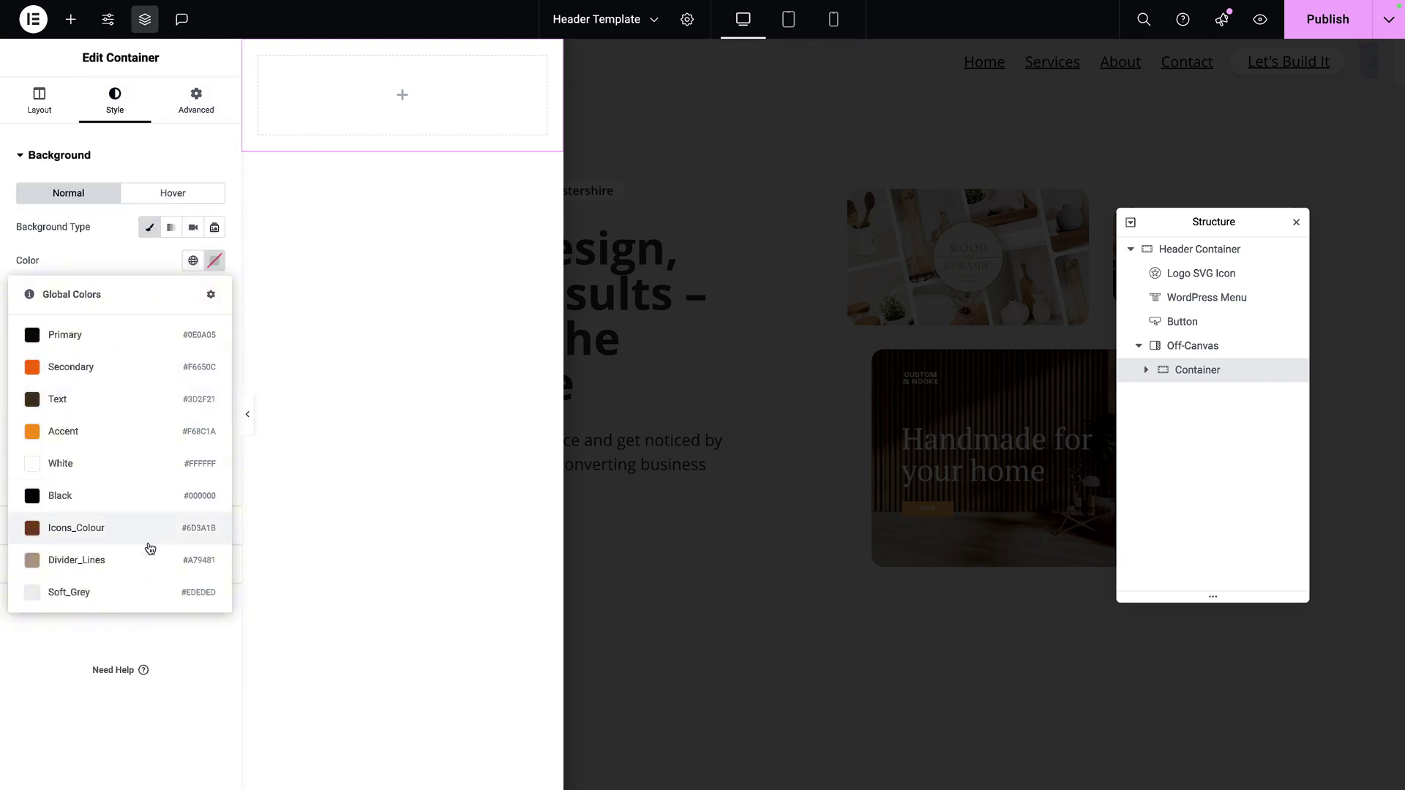
click(147, 589)
click(307, 213)
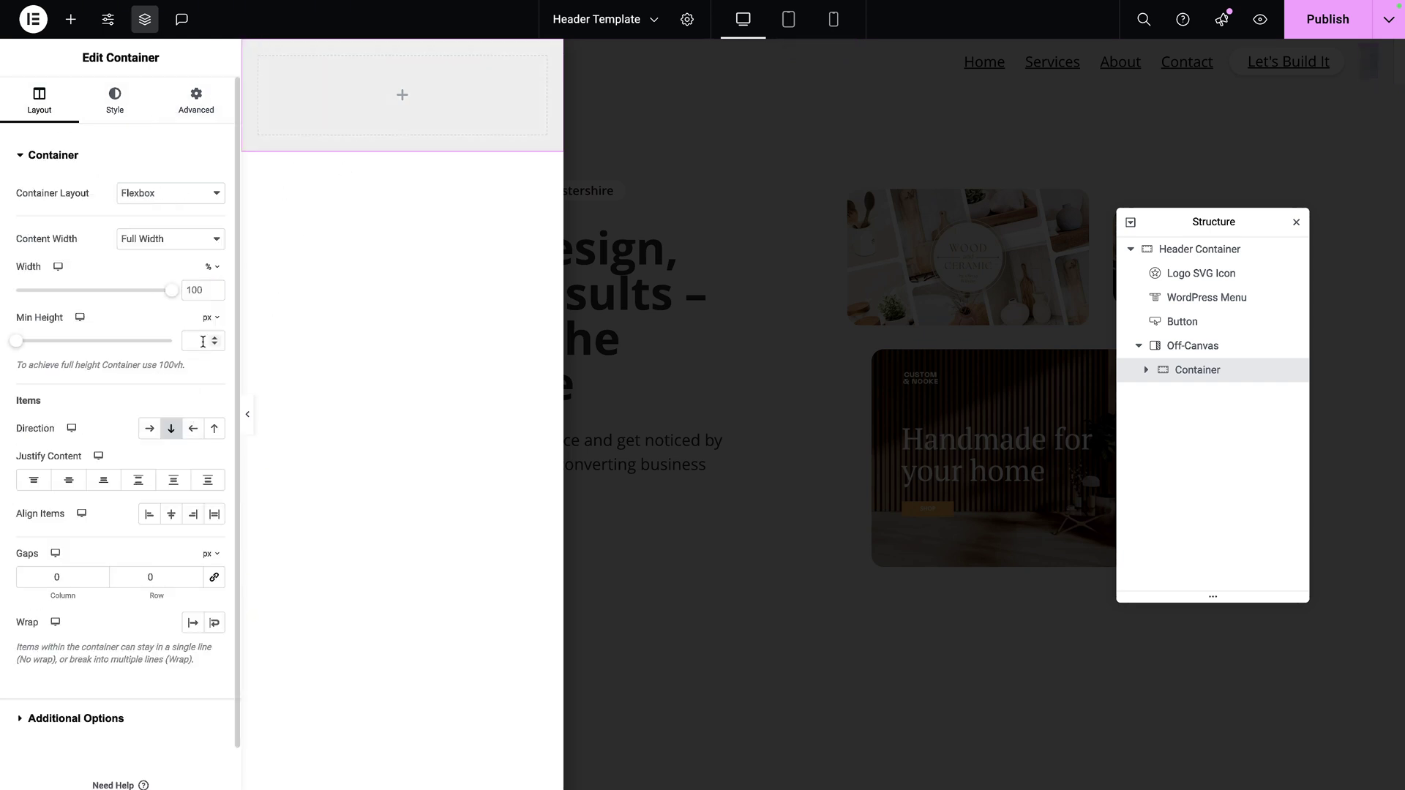
Set the minimum height of the Off-Canvas container to 100 vh
click(213, 319)
click(208, 386)
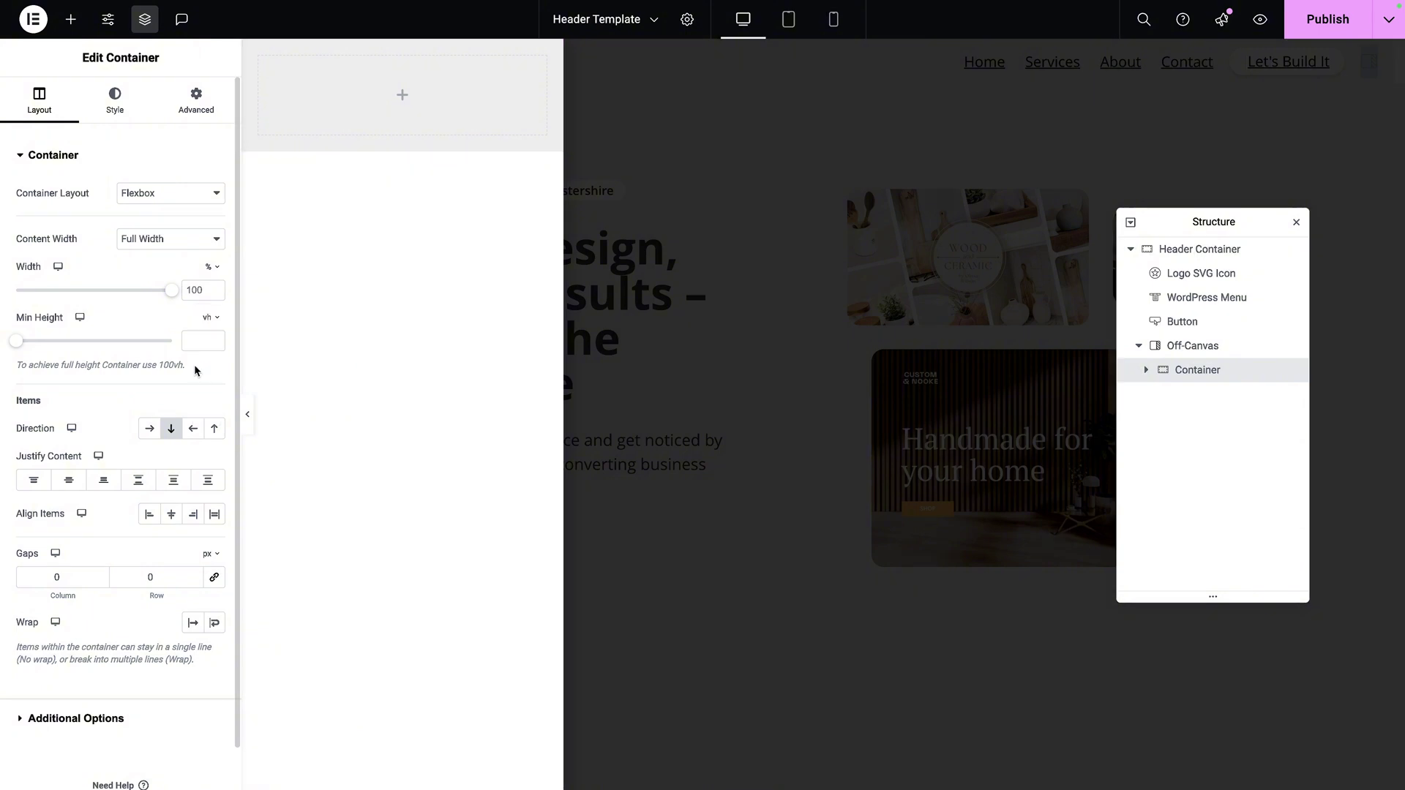
click(197, 341)
text(100)
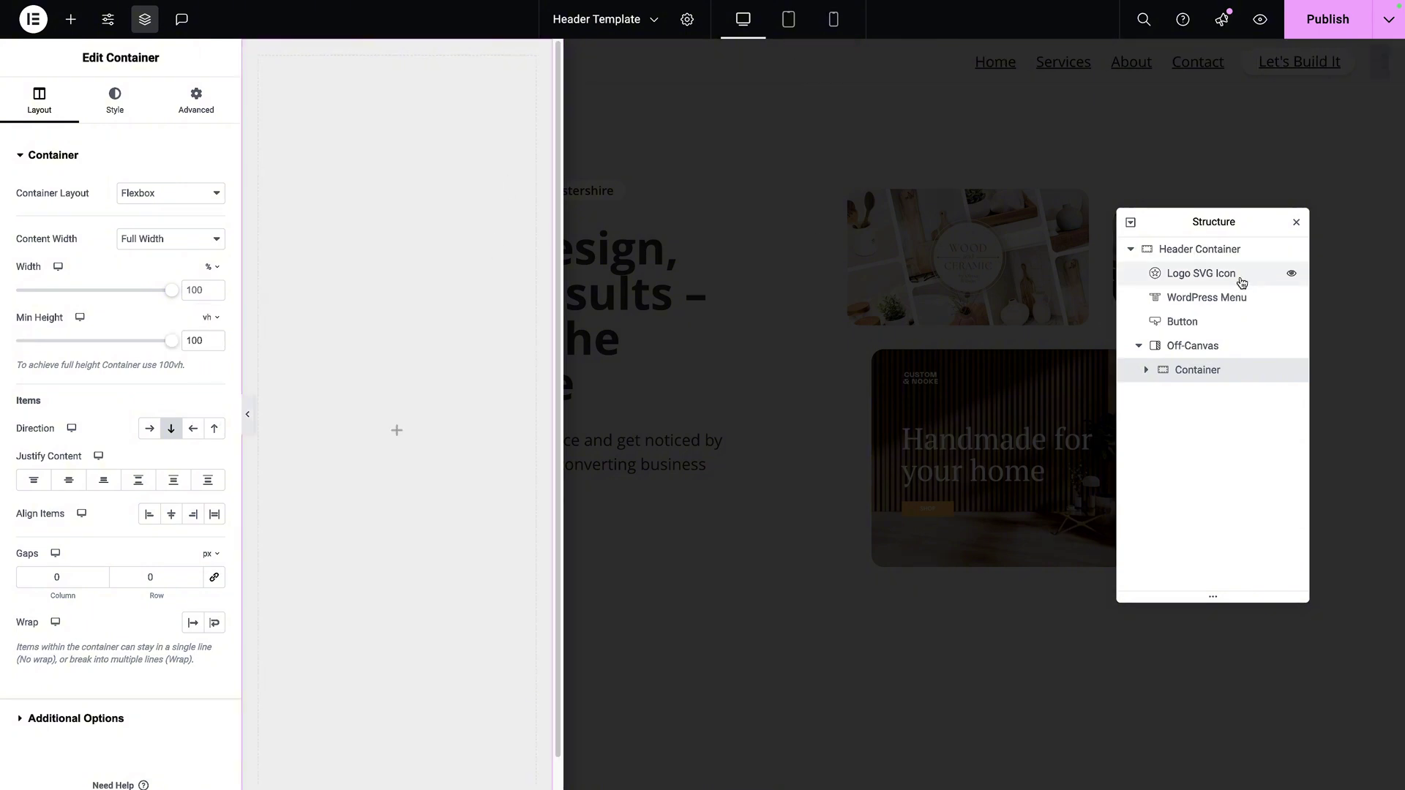
Copy the header's Logo SVG Icon and paste it into the Off-Canvas container
right_click(1196, 275)
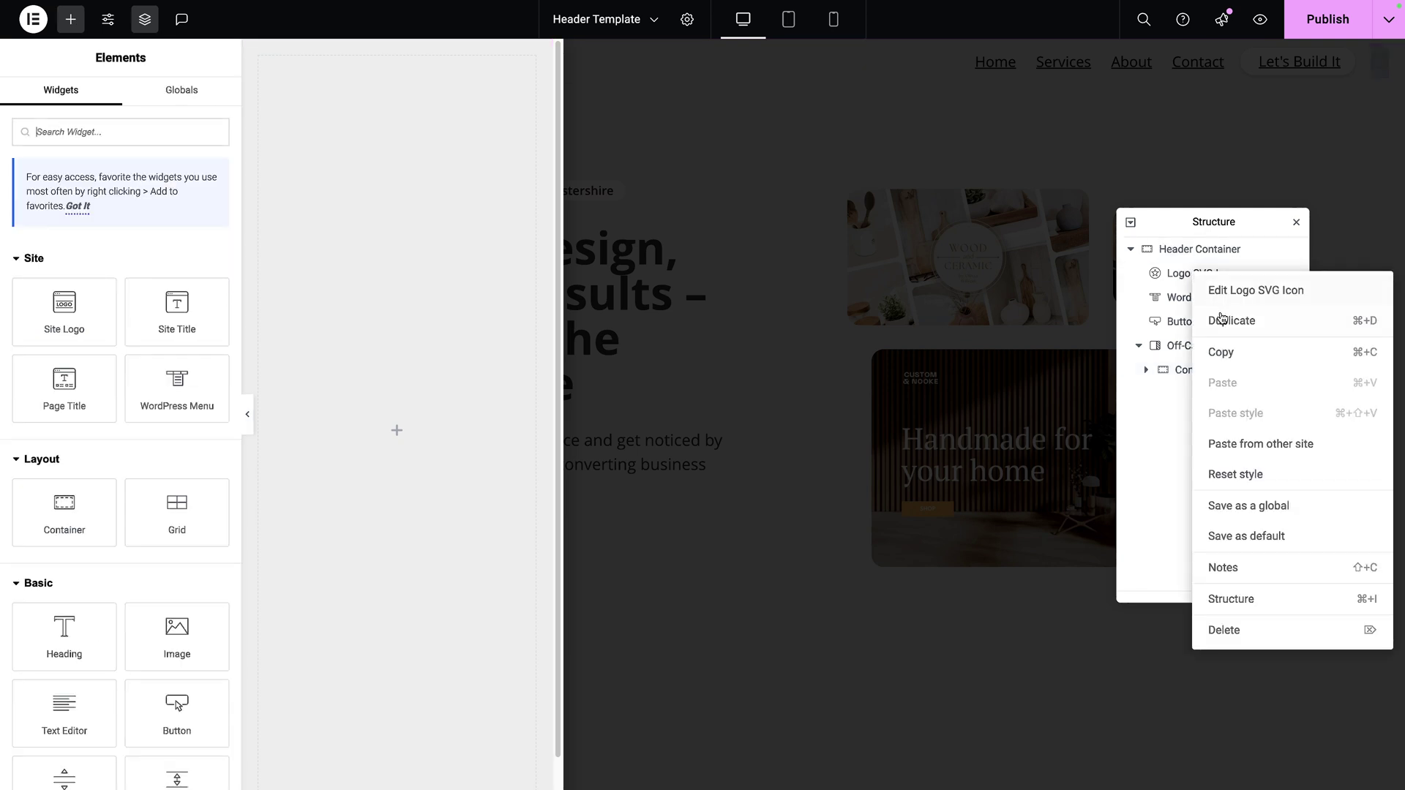
click(1242, 358)
right_click(396, 231)
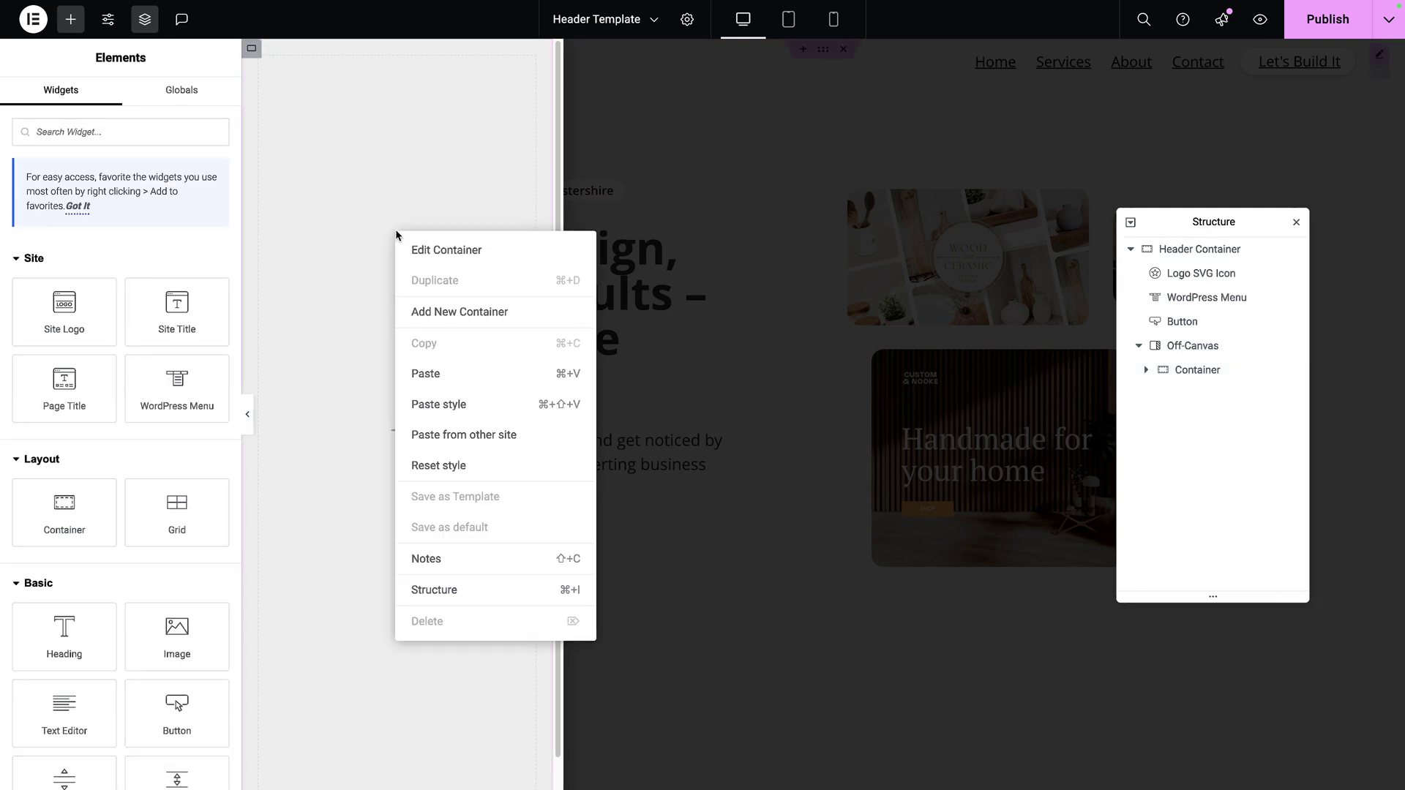
click(451, 371)
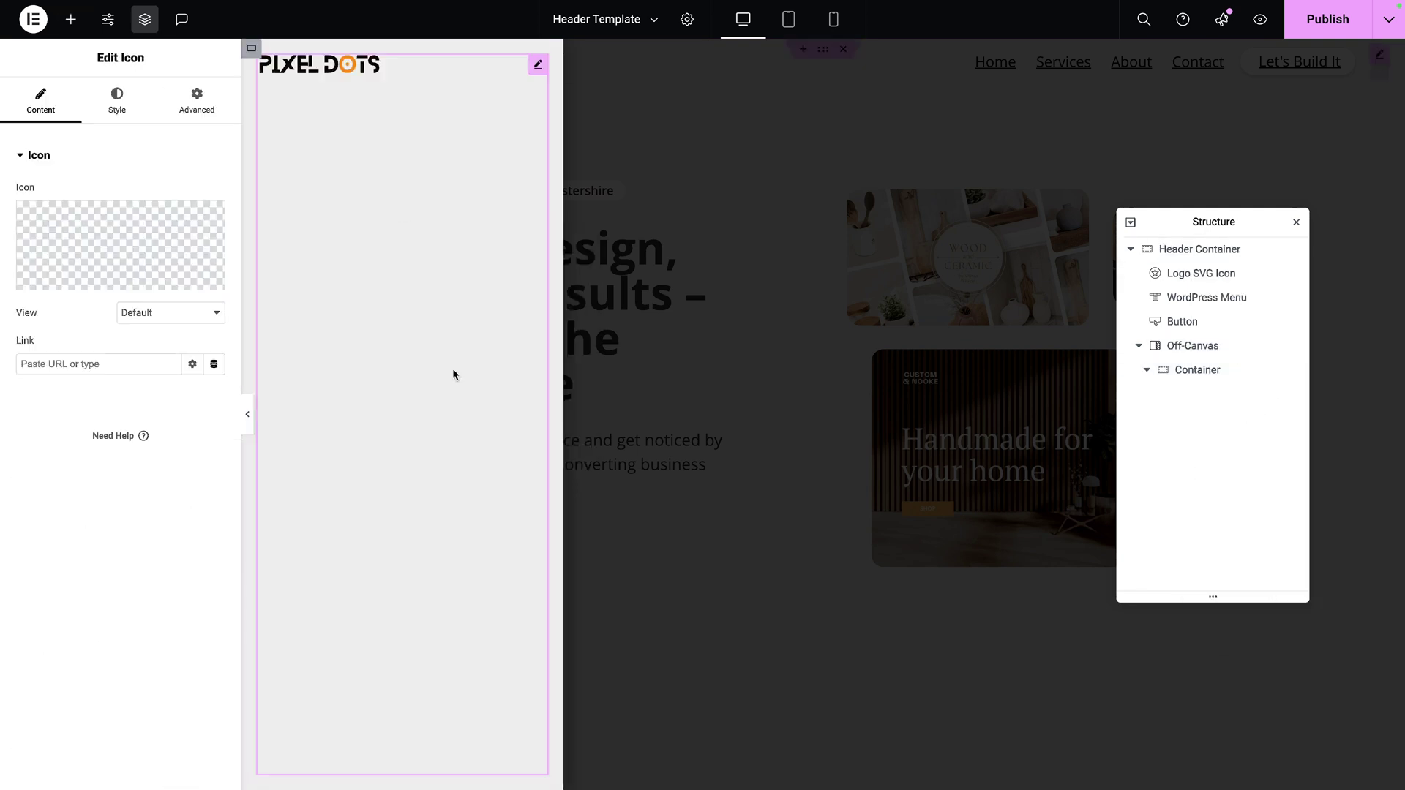
Copy the header's WordPress Menu and paste it into the Off-Canvas container
right_click(1207, 298)
click(1242, 376)
right_click(336, 223)
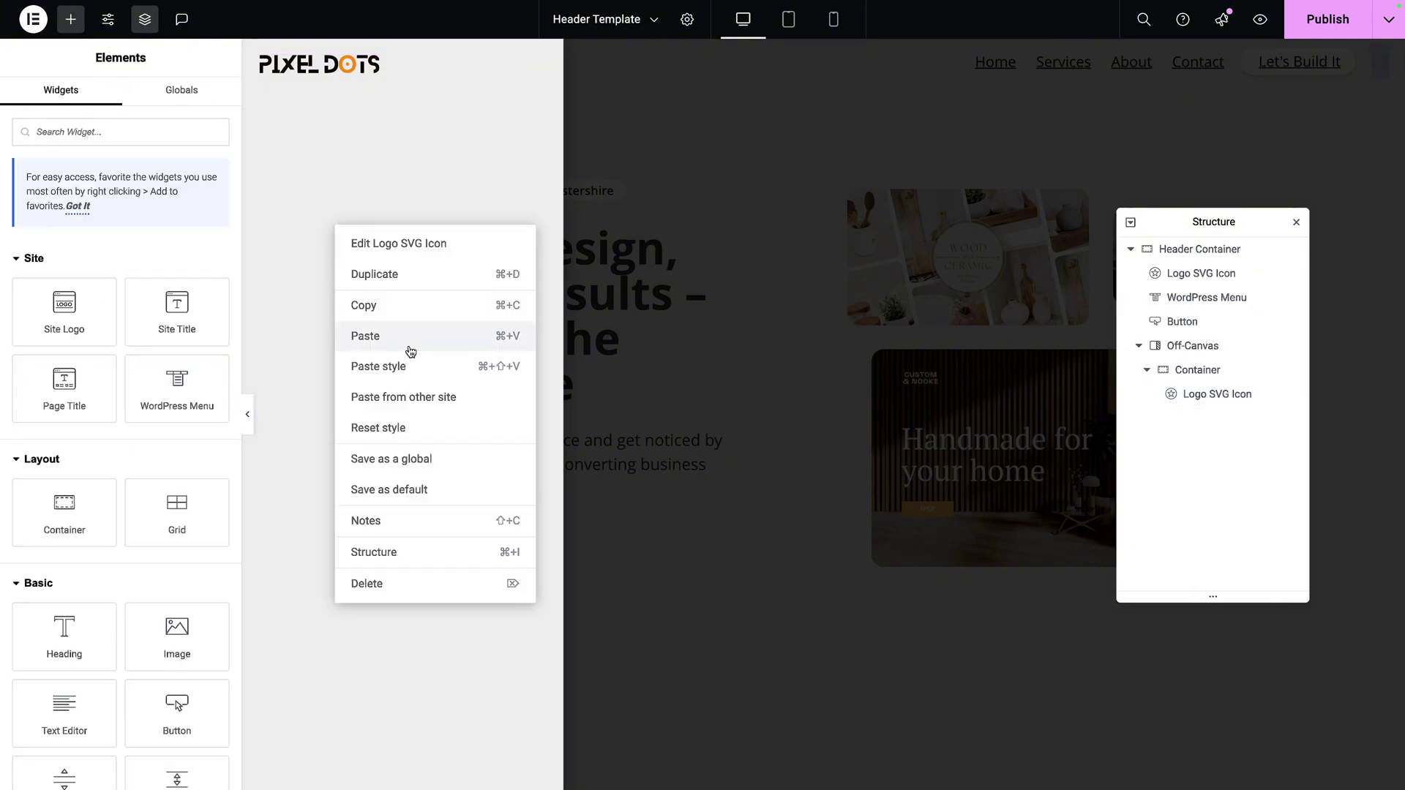
click(408, 336)
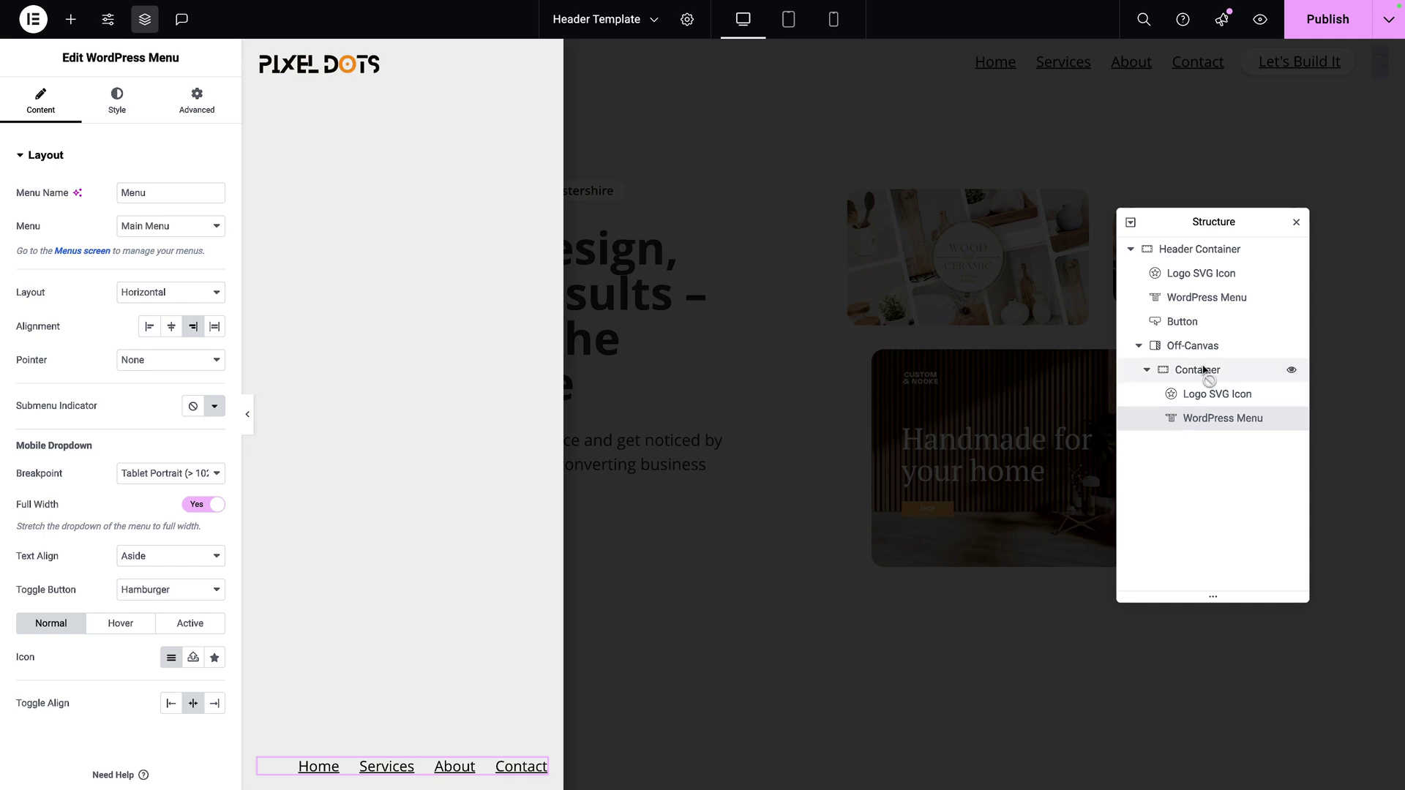
Copy the header's Let's Build It button and paste it into the Off-Canvas container
right_click(1203, 322)
key(Escape)
right_click(378, 270)
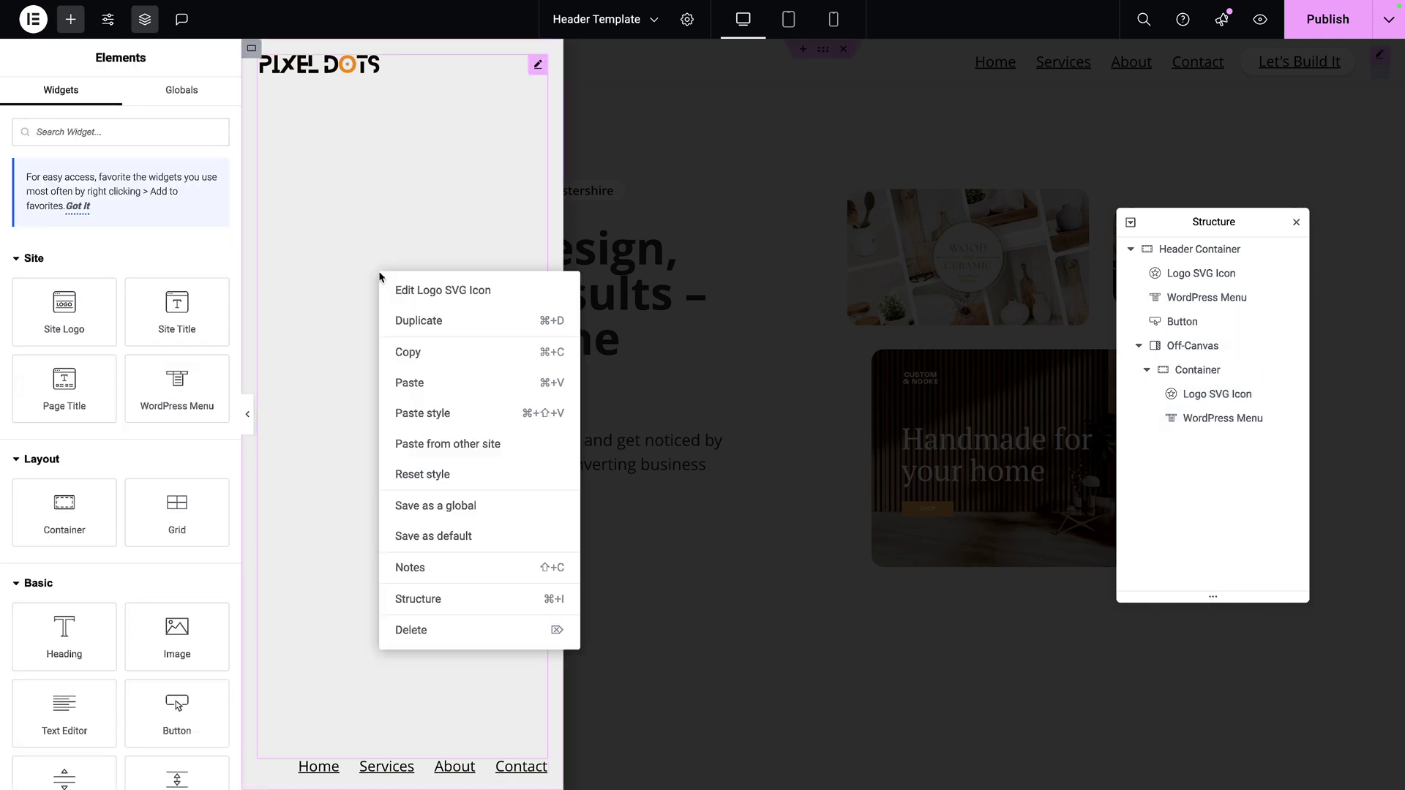
click(439, 382)
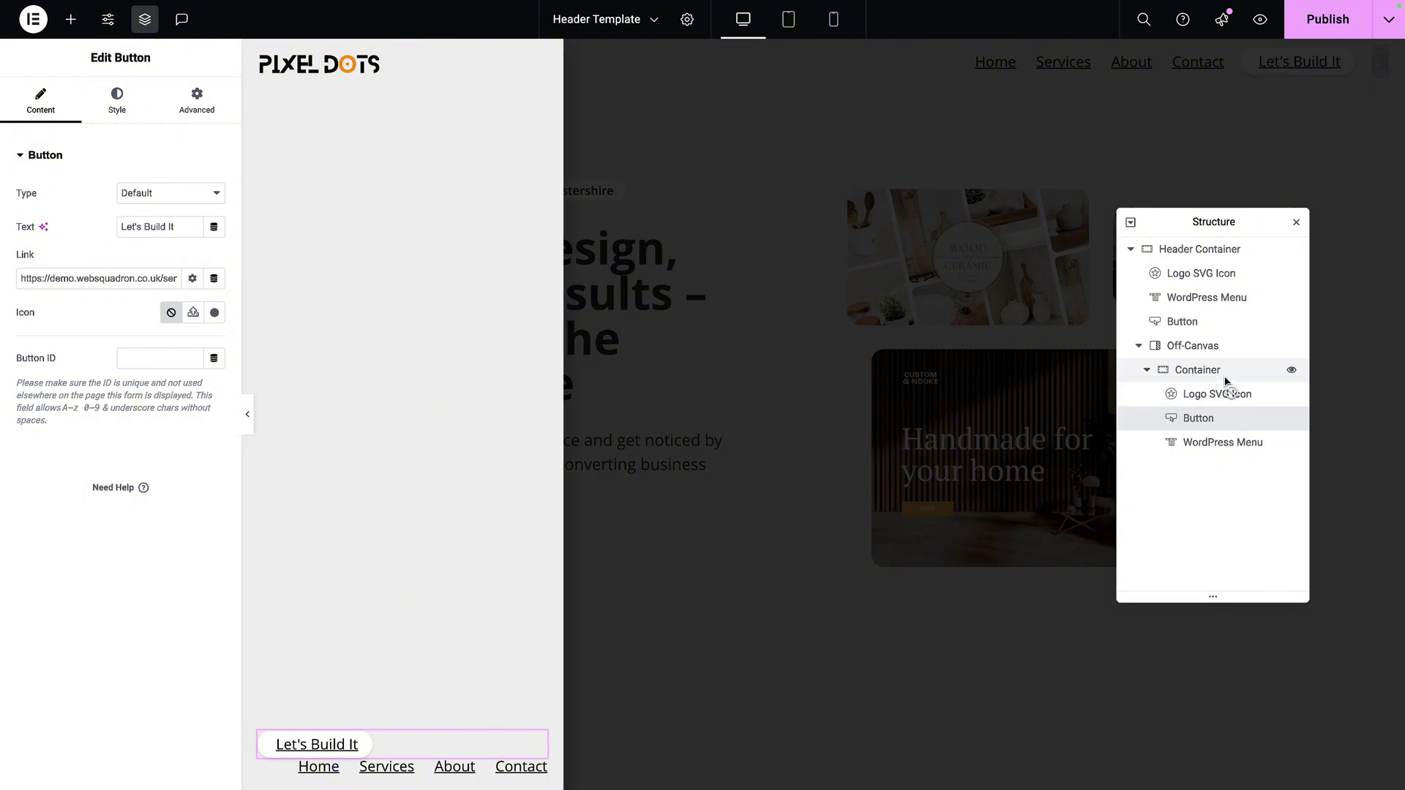
Publish the header template and turn off the Off-Canvas editing mode
drag(1229, 220, 1000, 184)
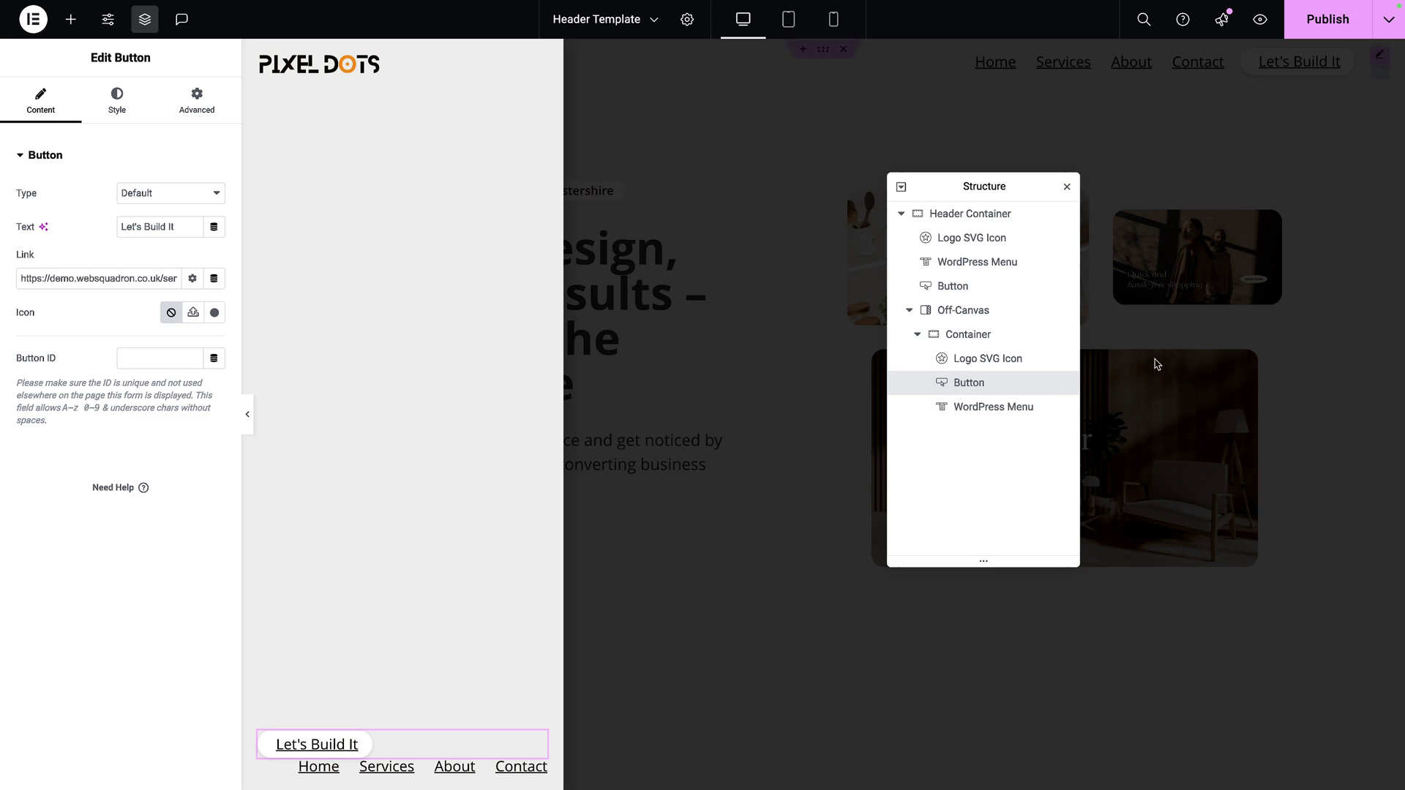
click(1325, 24)
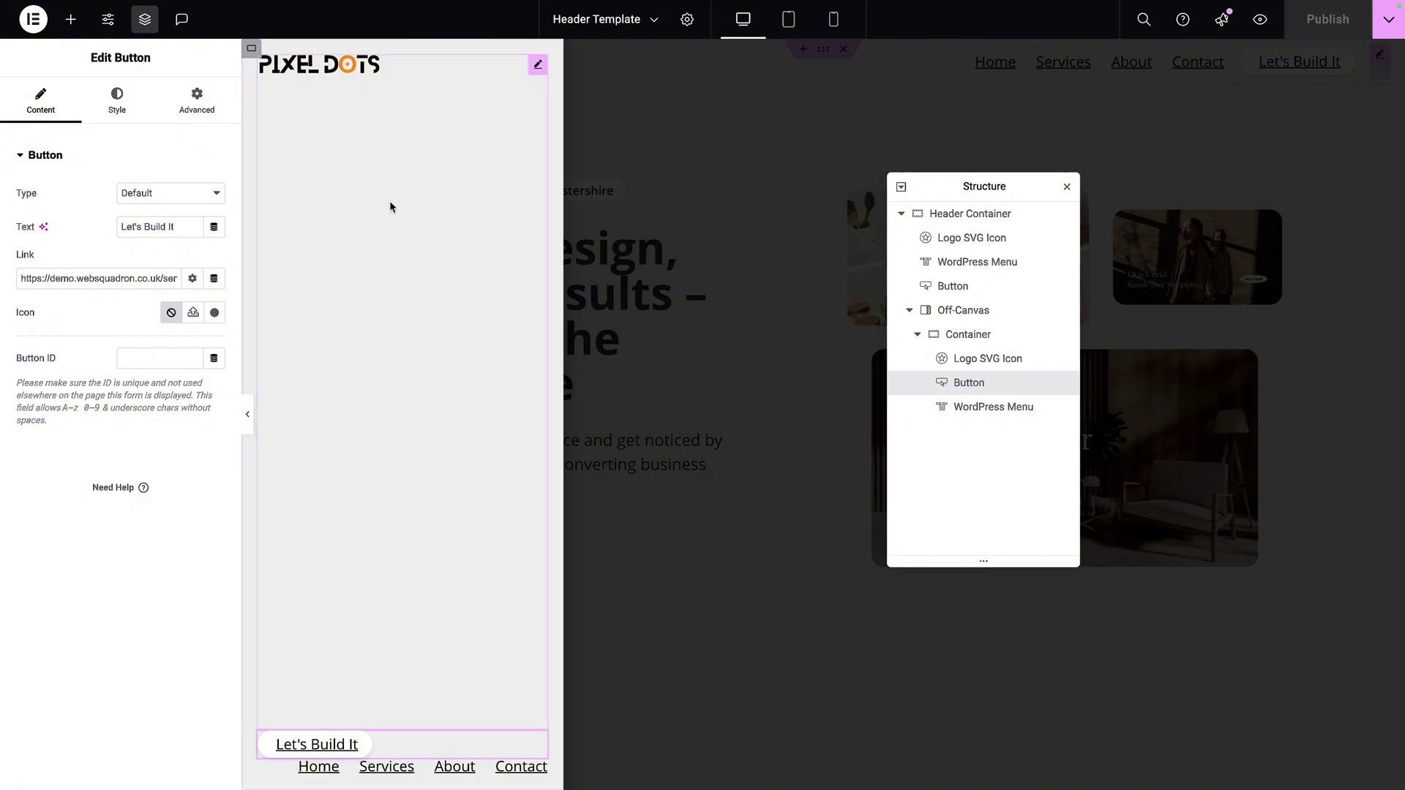
click(963, 310)
click(44, 117)
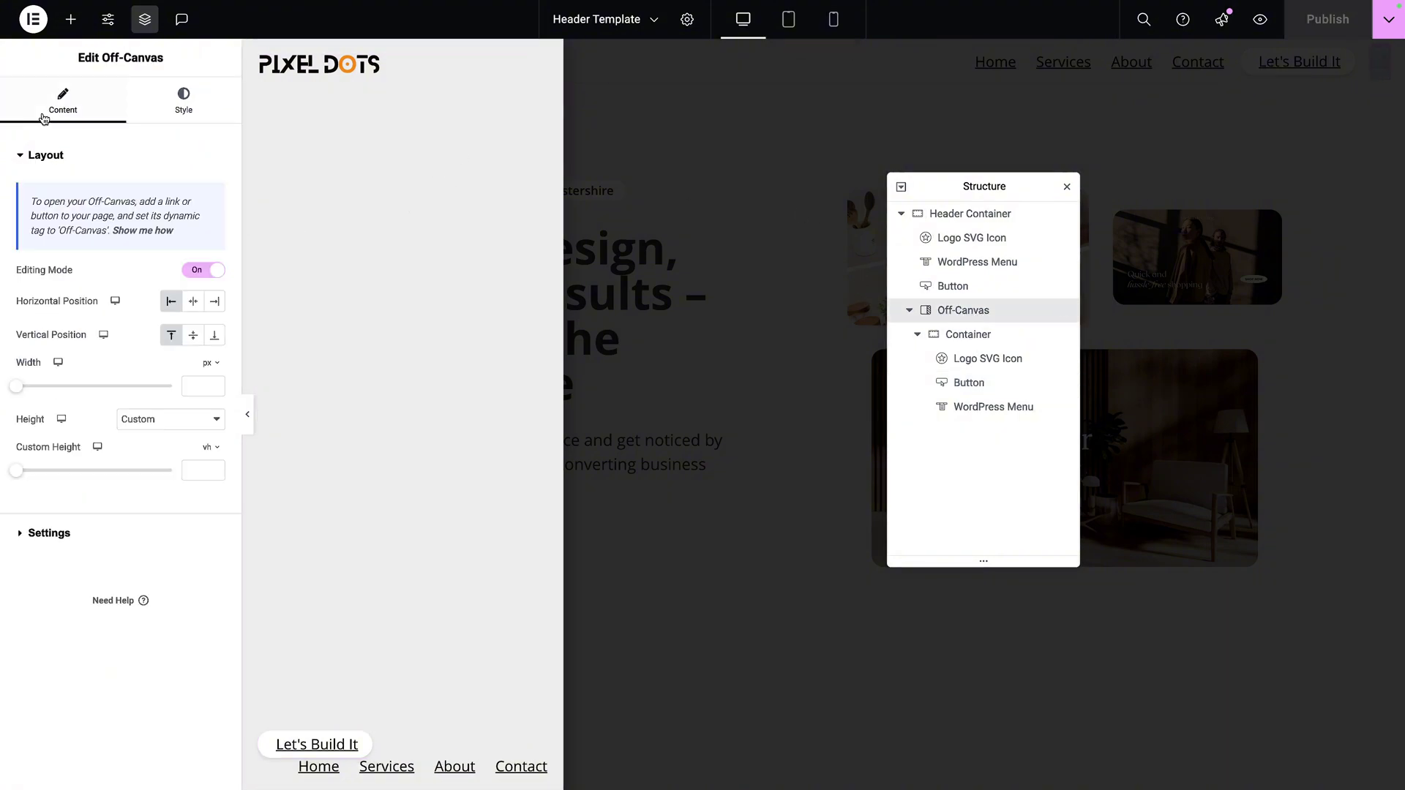
click(196, 271)
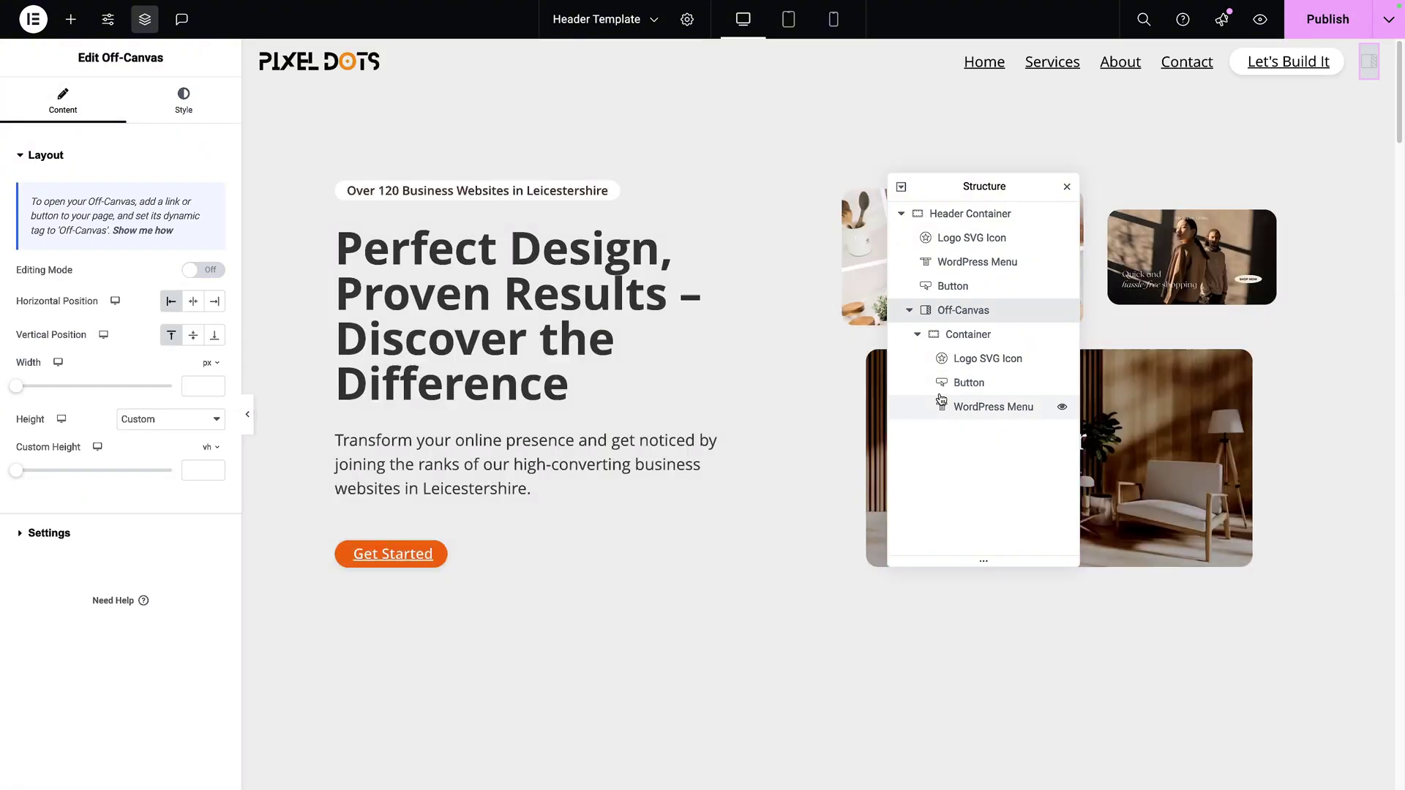
Switch to editing the footer, saving the header changes, and copy a widget from the footer's company information column
scroll(668, 376, down, 15)
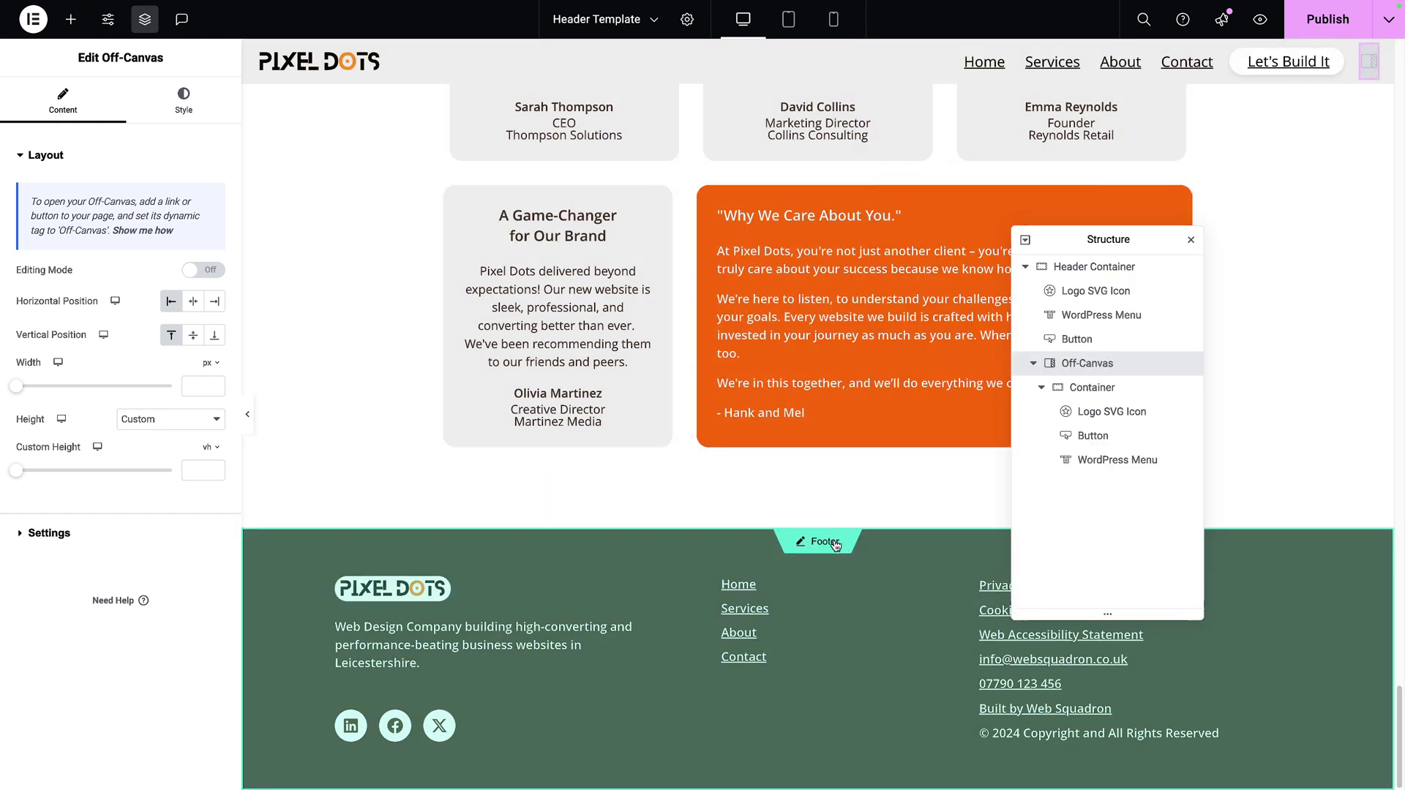
click(834, 542)
click(824, 434)
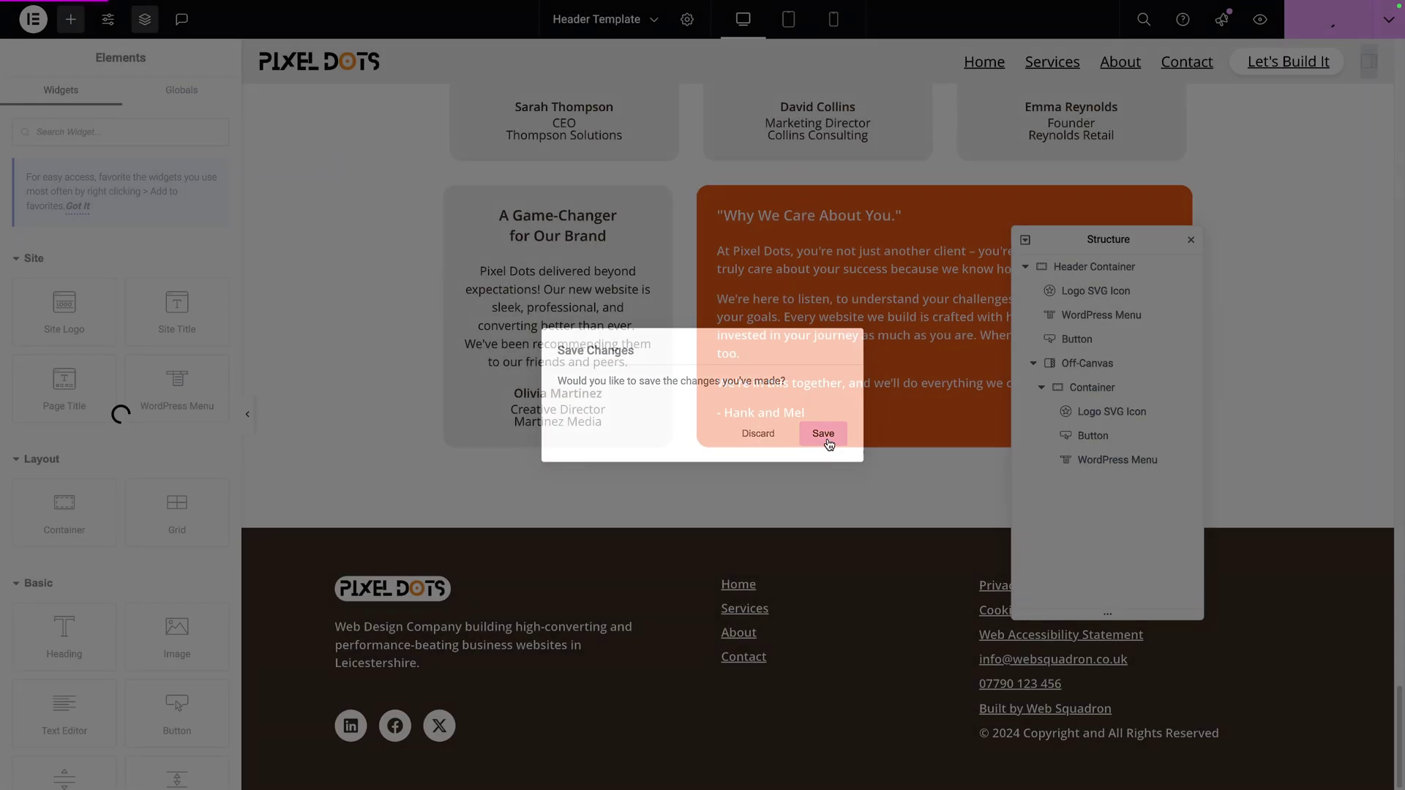
right_click(647, 629)
click(709, 492)
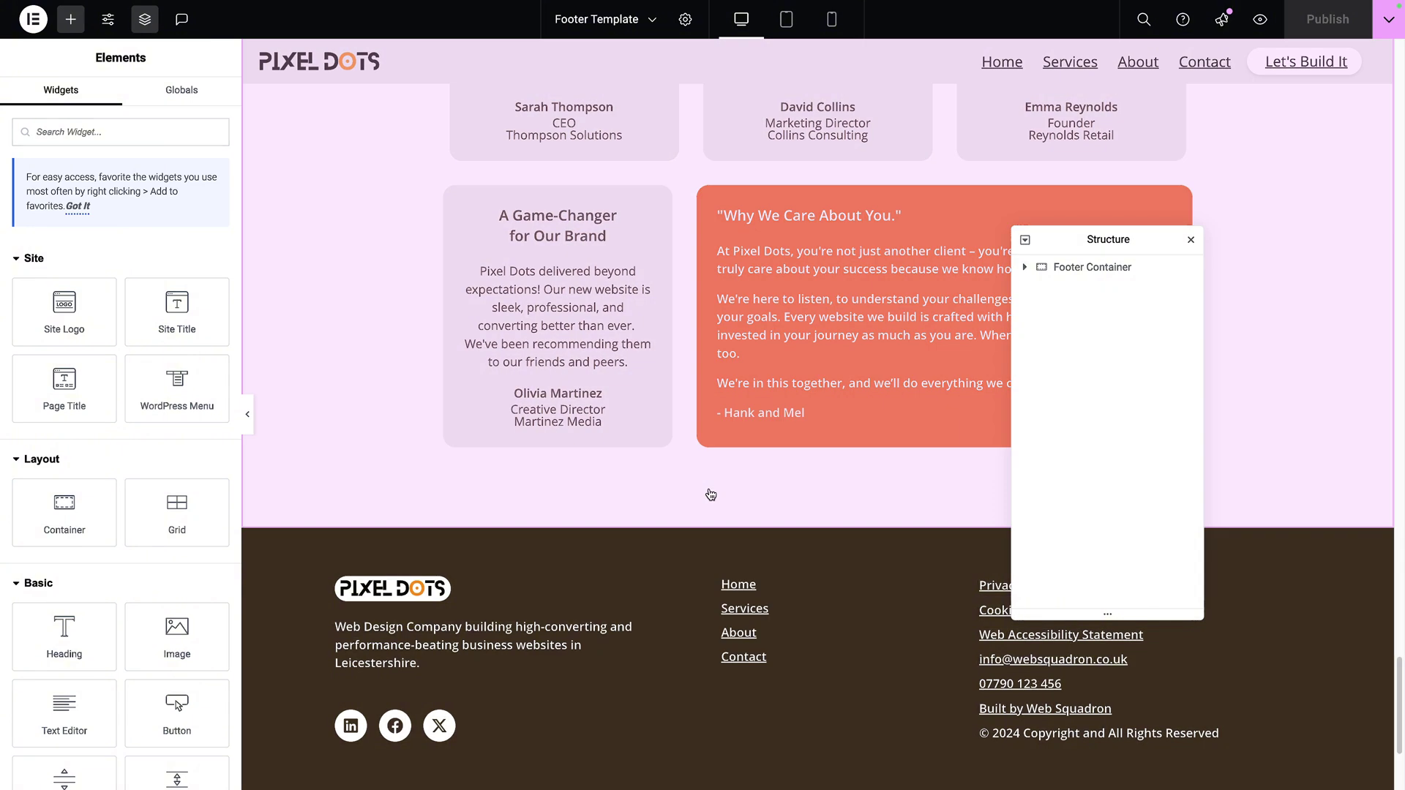
Switch back to editing the header template and paste the copied company description text into the Off-Canvas container
click(826, 52)
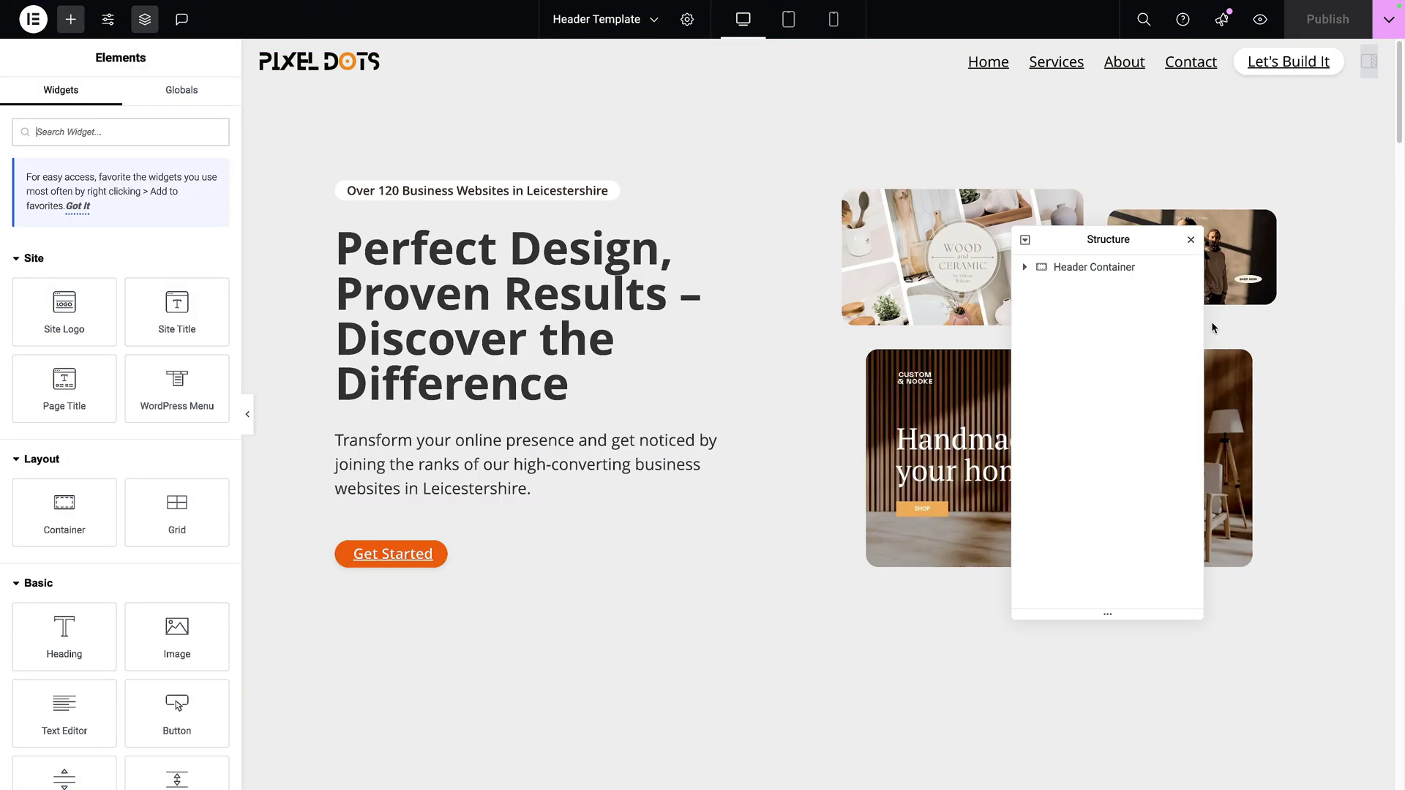
click(1025, 268)
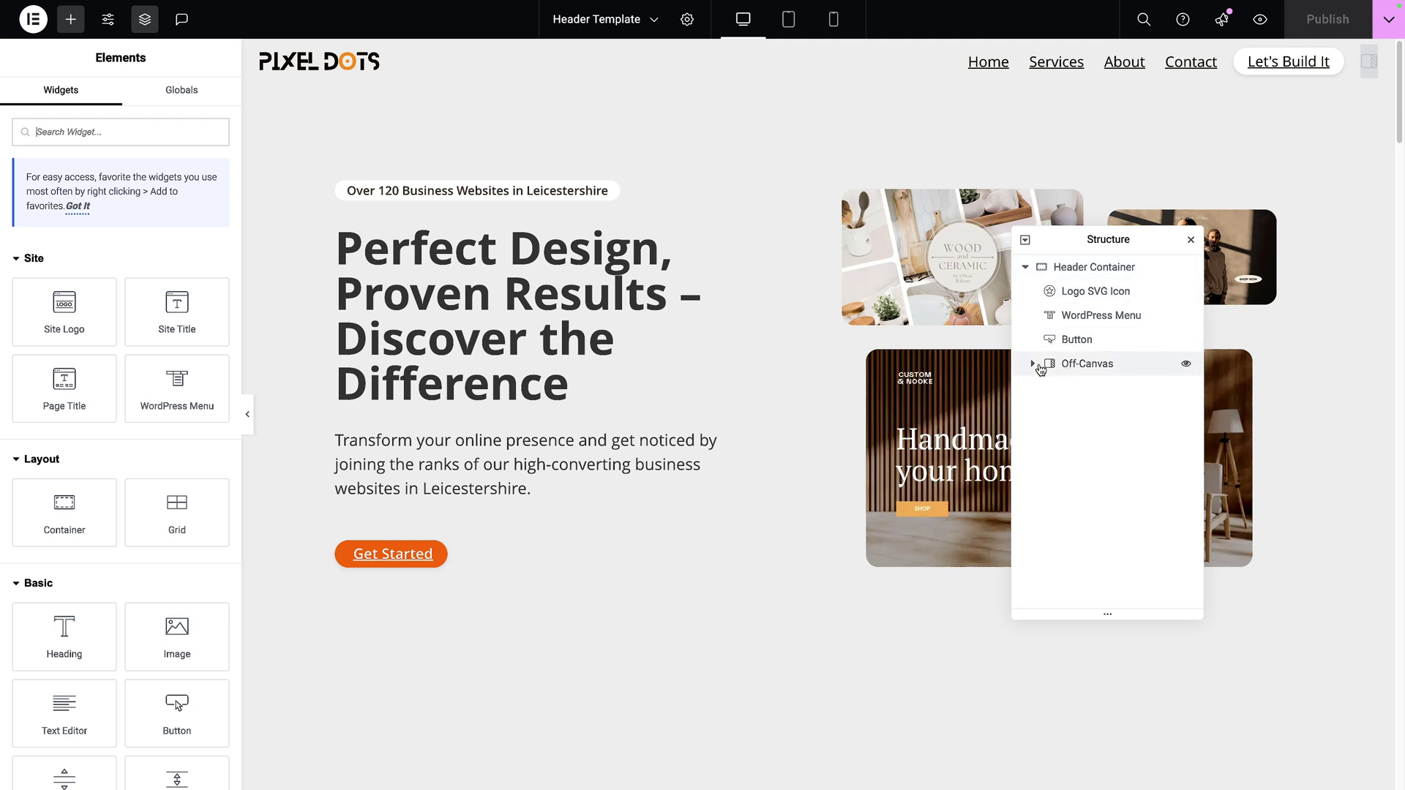
click(1033, 363)
click(1095, 388)
right_click(1090, 387)
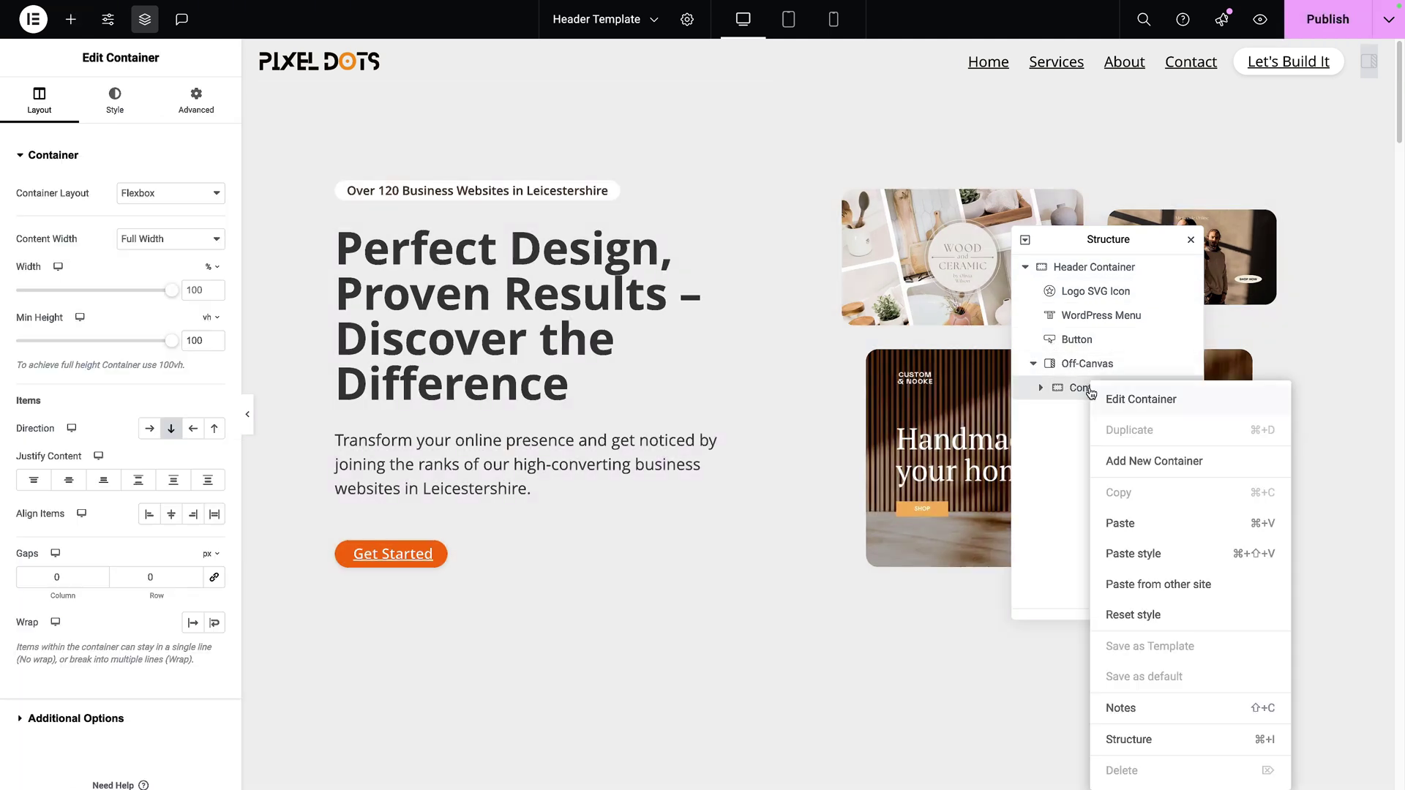
click(1120, 521)
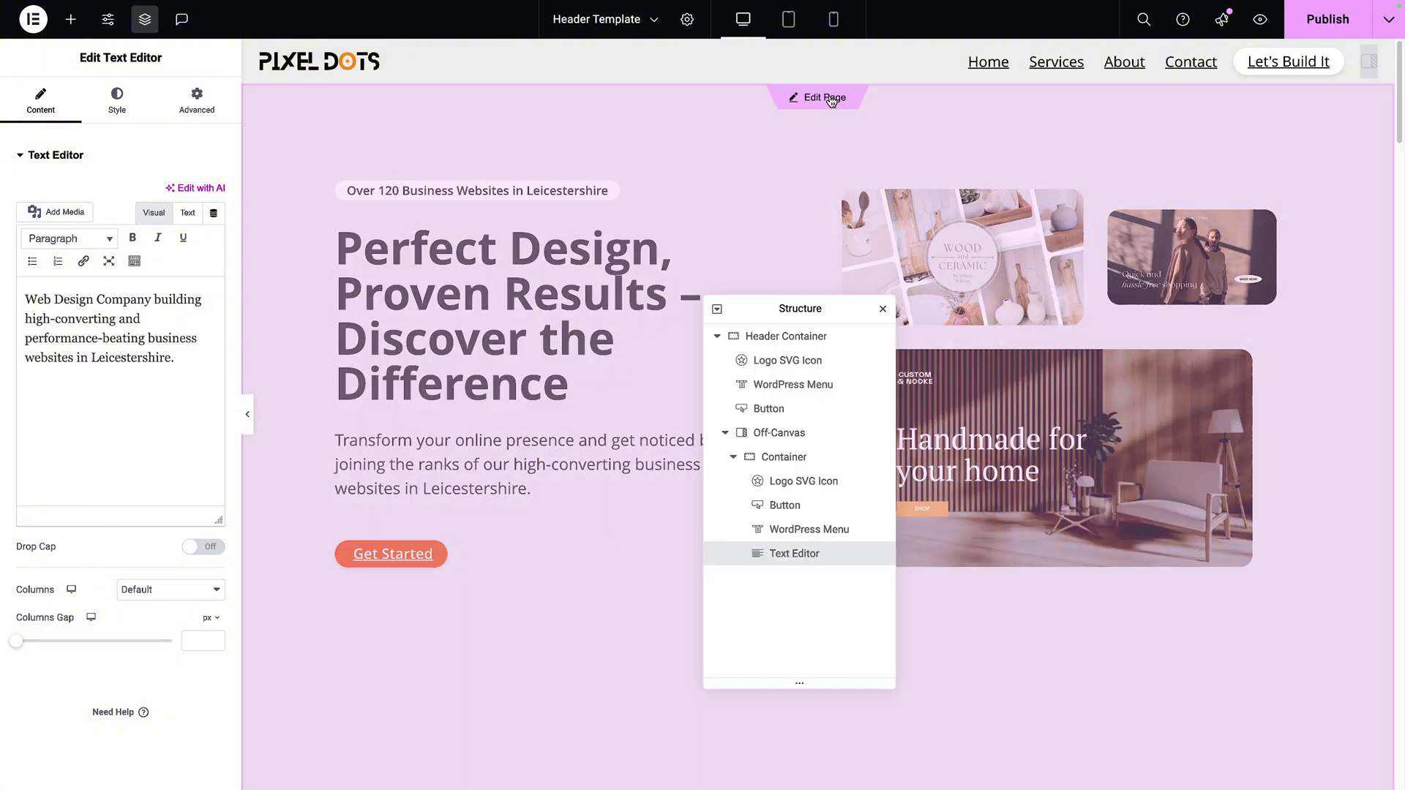
Switch to editing the page, saving the header changes, and paste the copied Social Icons into the header's Off-Canvas container
click(914, 189)
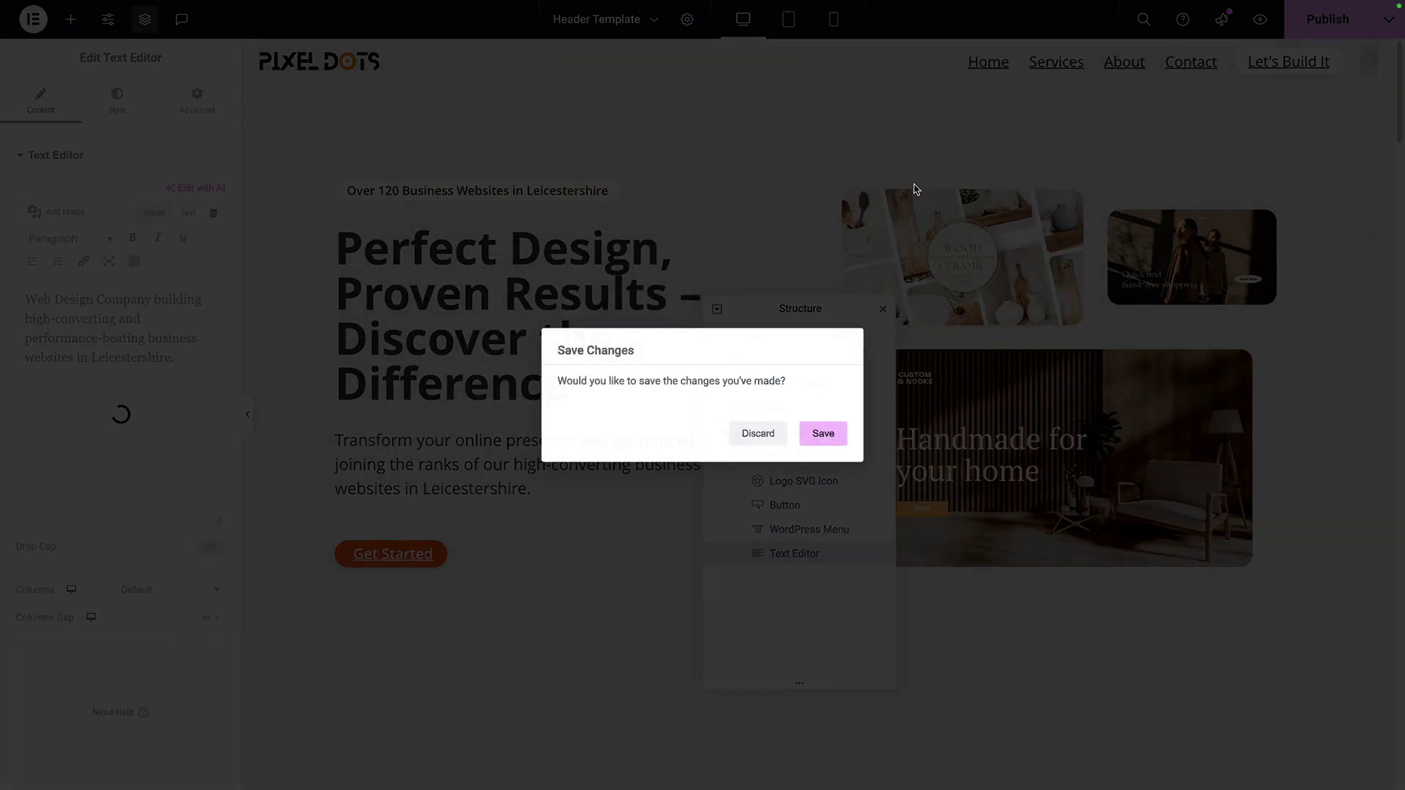
click(823, 433)
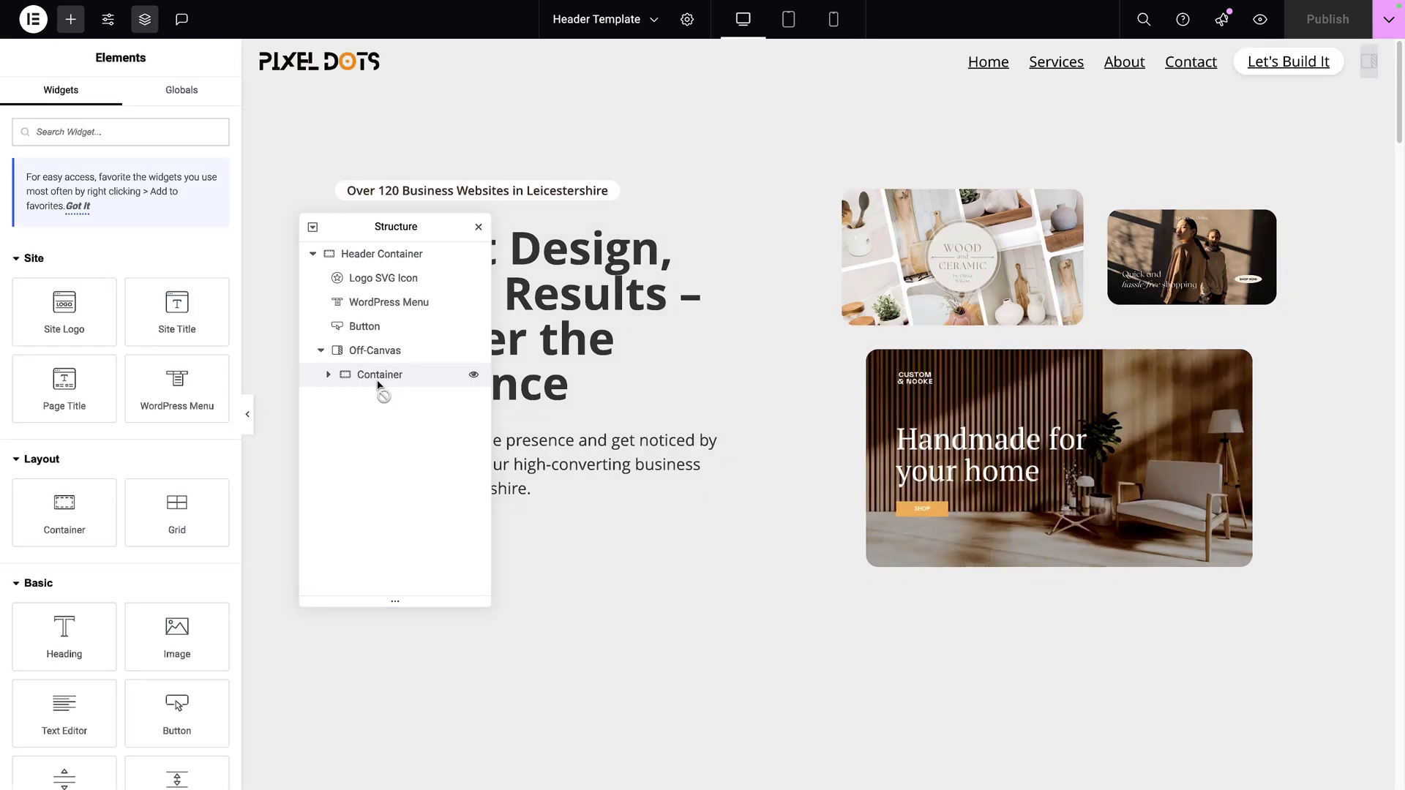
click(382, 377)
right_click(381, 377)
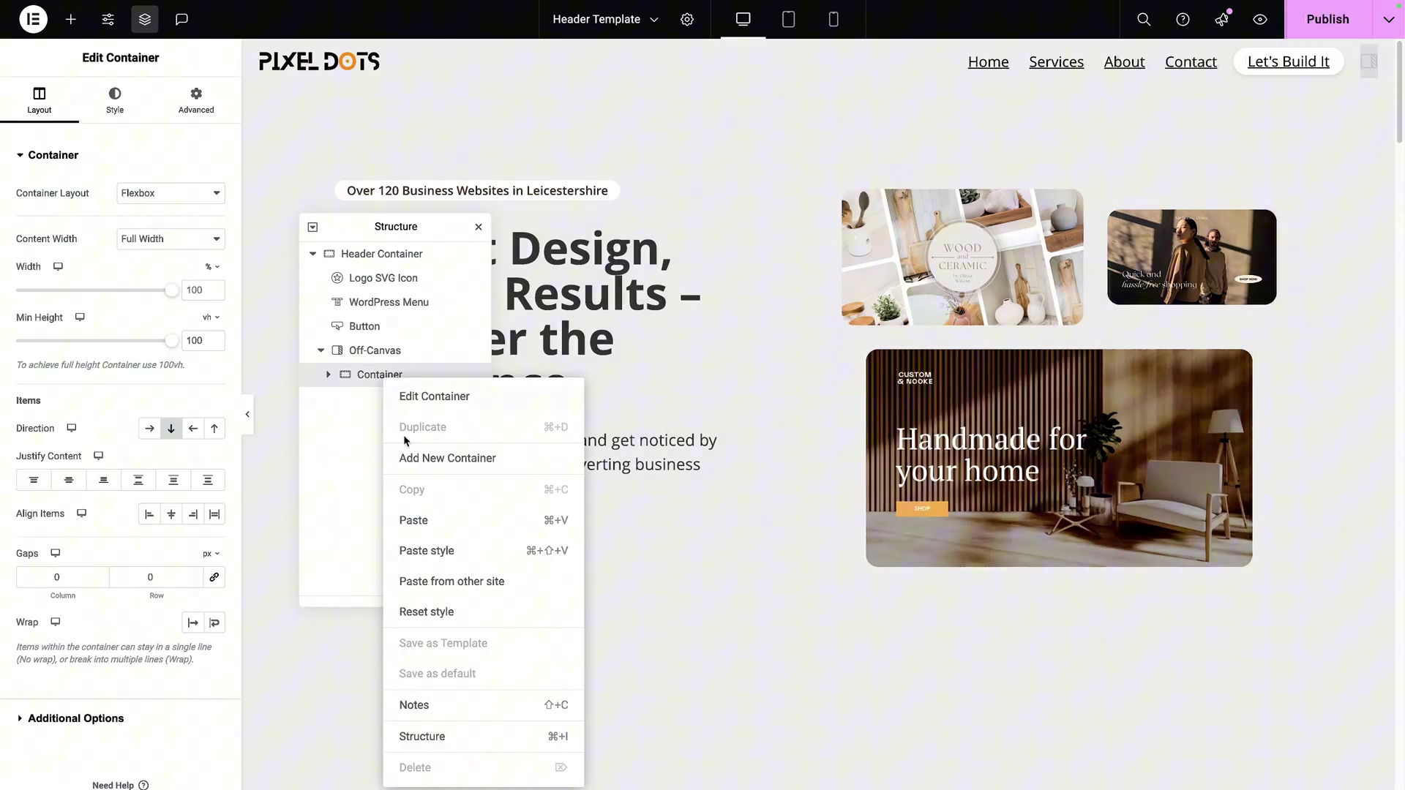
click(445, 532)
Switch to editing the page, saving the header changes, and copy the contact section's Icon List with the e-mail and phone entries
click(933, 165)
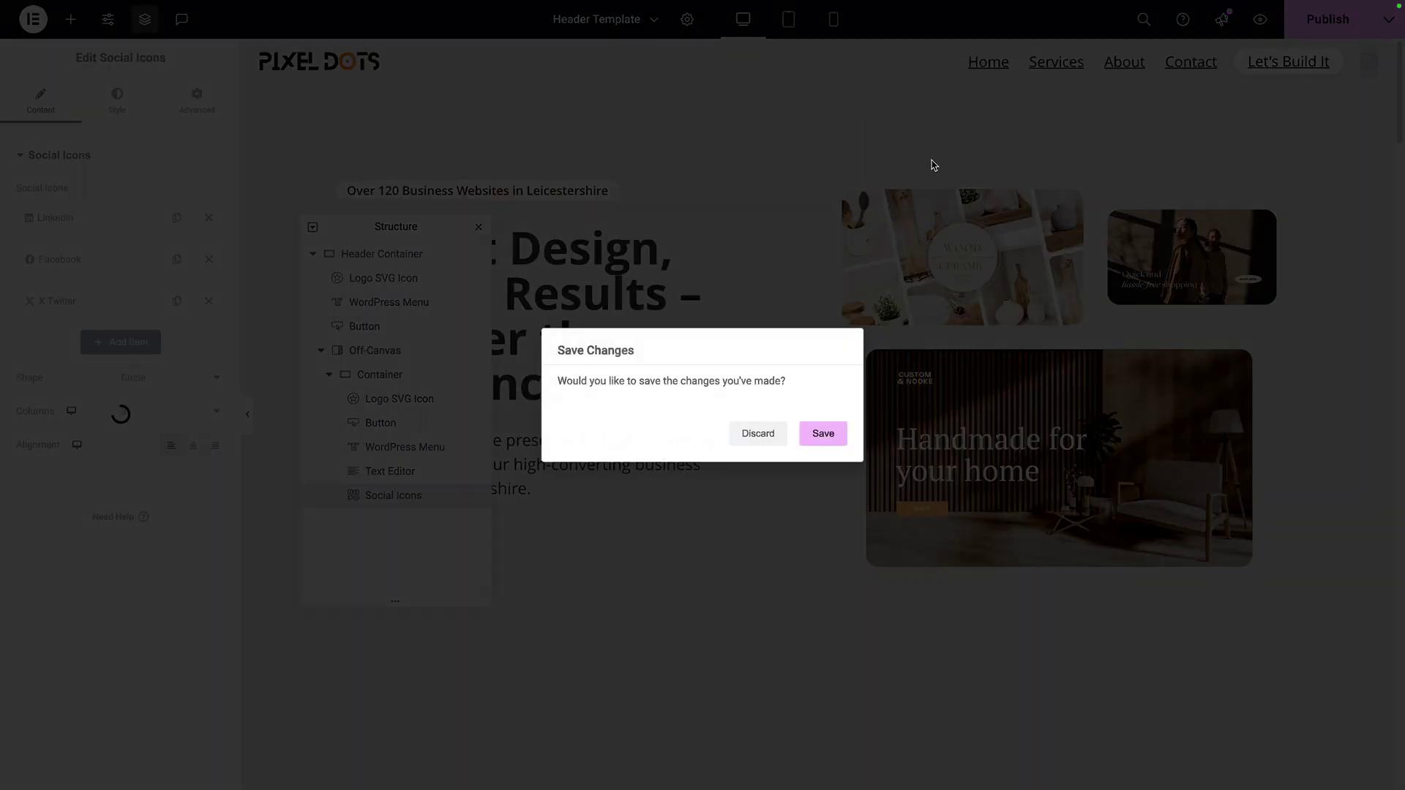
click(827, 433)
right_click(1188, 588)
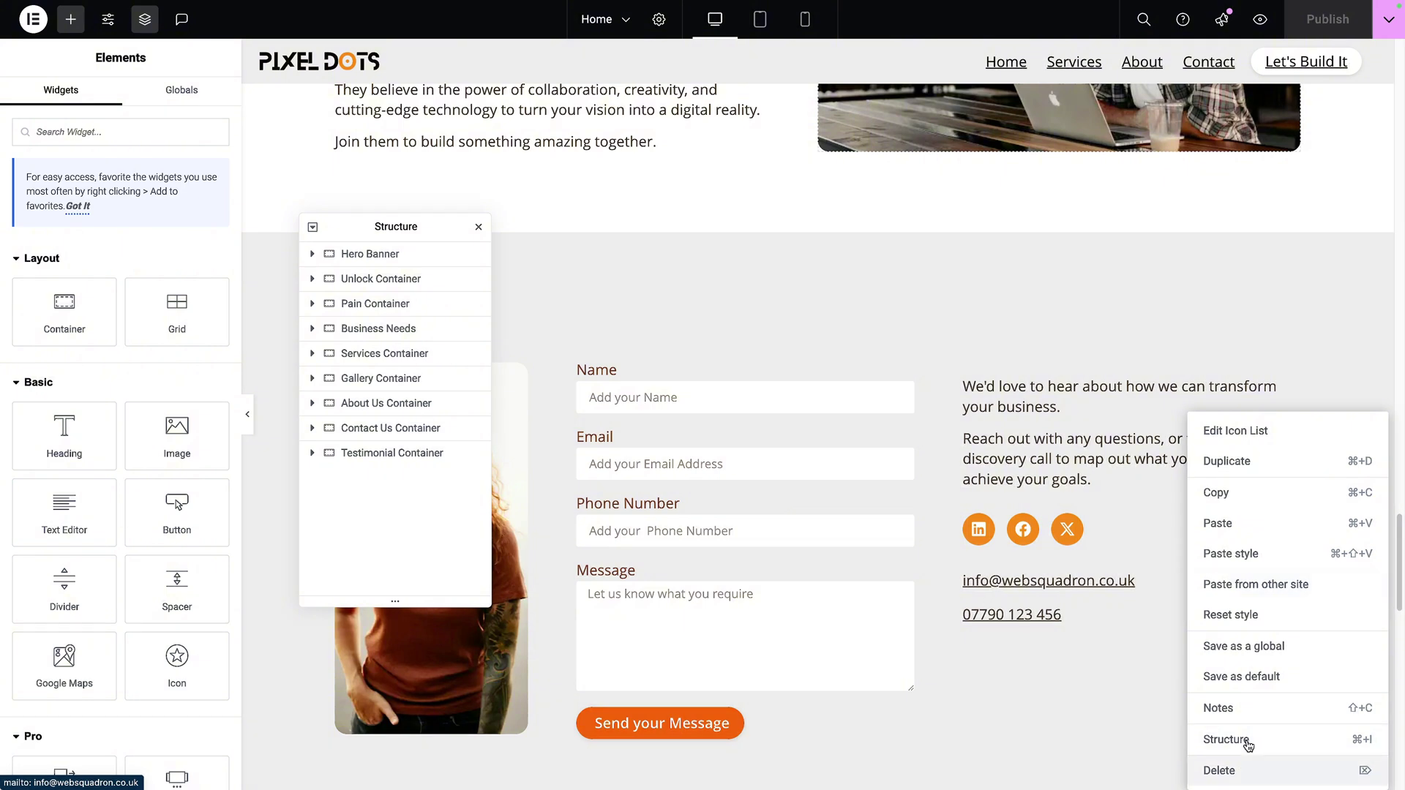
click(1139, 492)
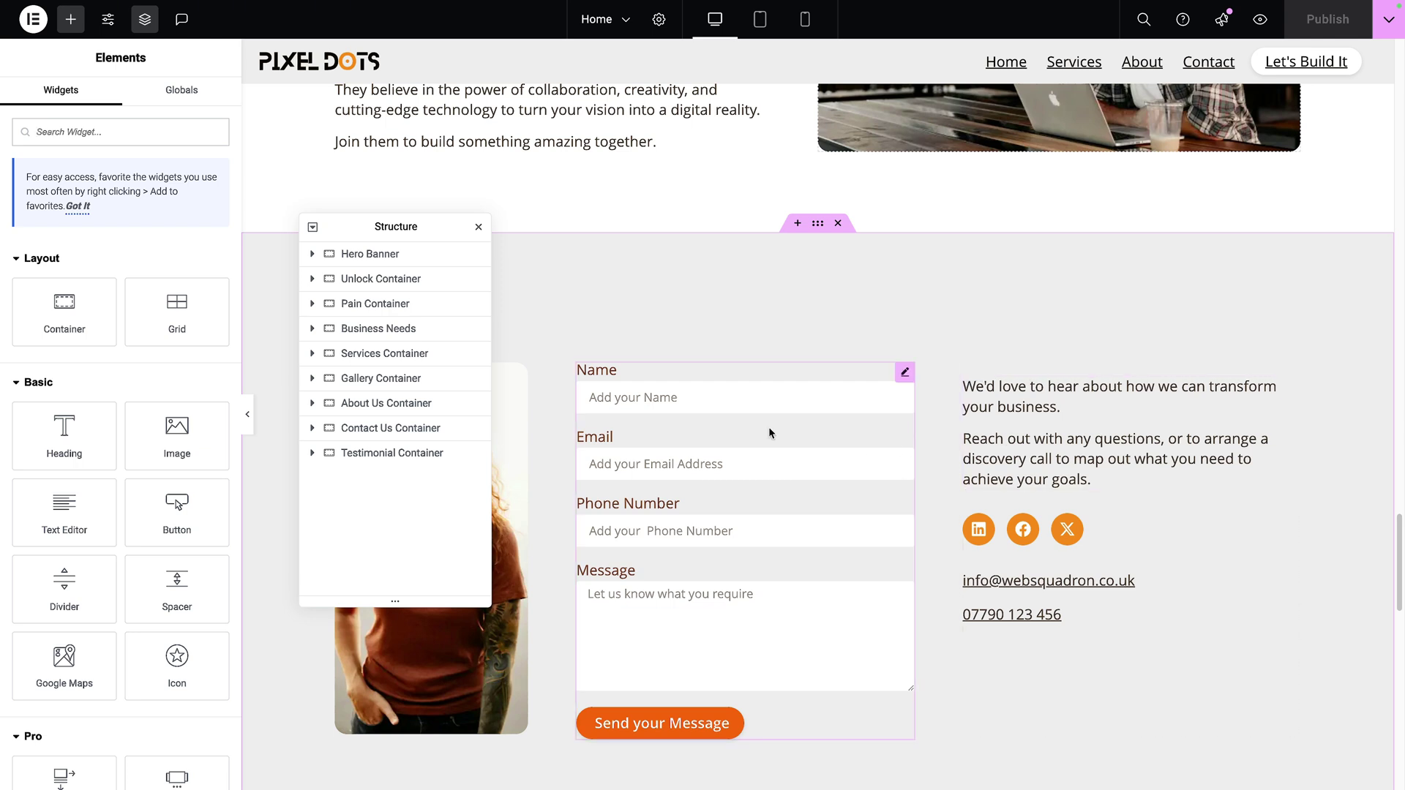
right_click(1130, 599)
click(1175, 493)
scroll(693, 324, up, 10)
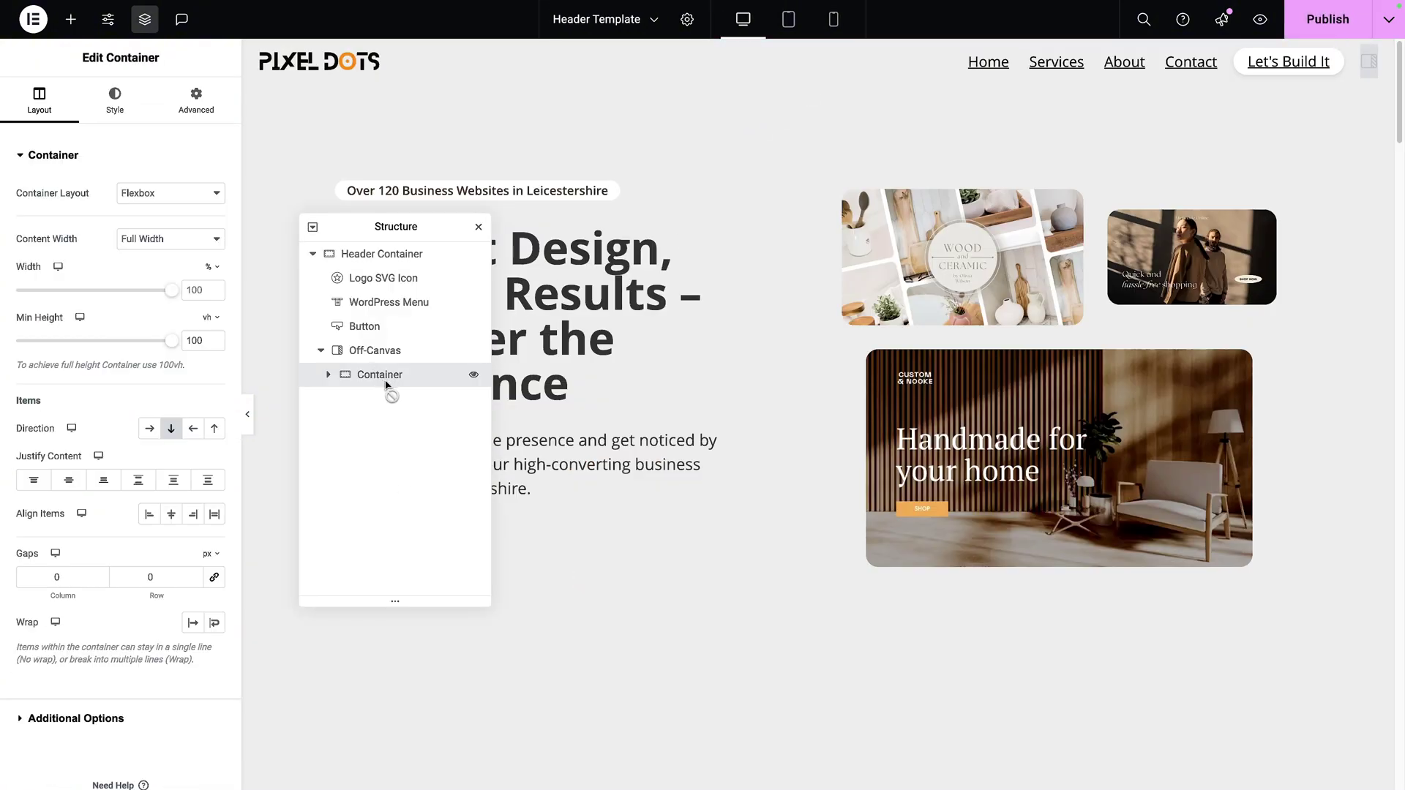
Paste the copied Icon List into the Off-Canvas container and show the Off-Canvas in editing mode, with the Structure panel moved off it
right_click(391, 378)
click(444, 526)
click(329, 374)
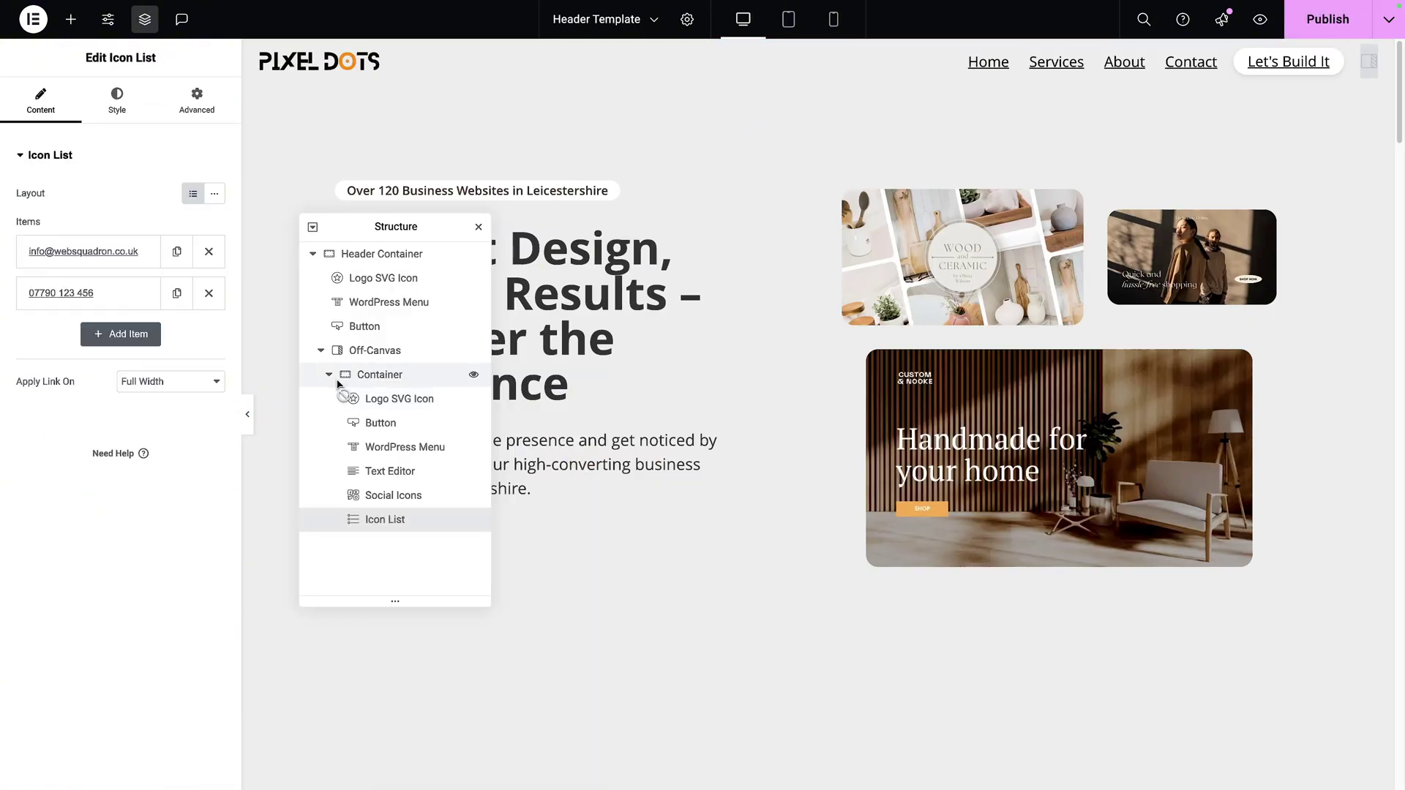
click(386, 359)
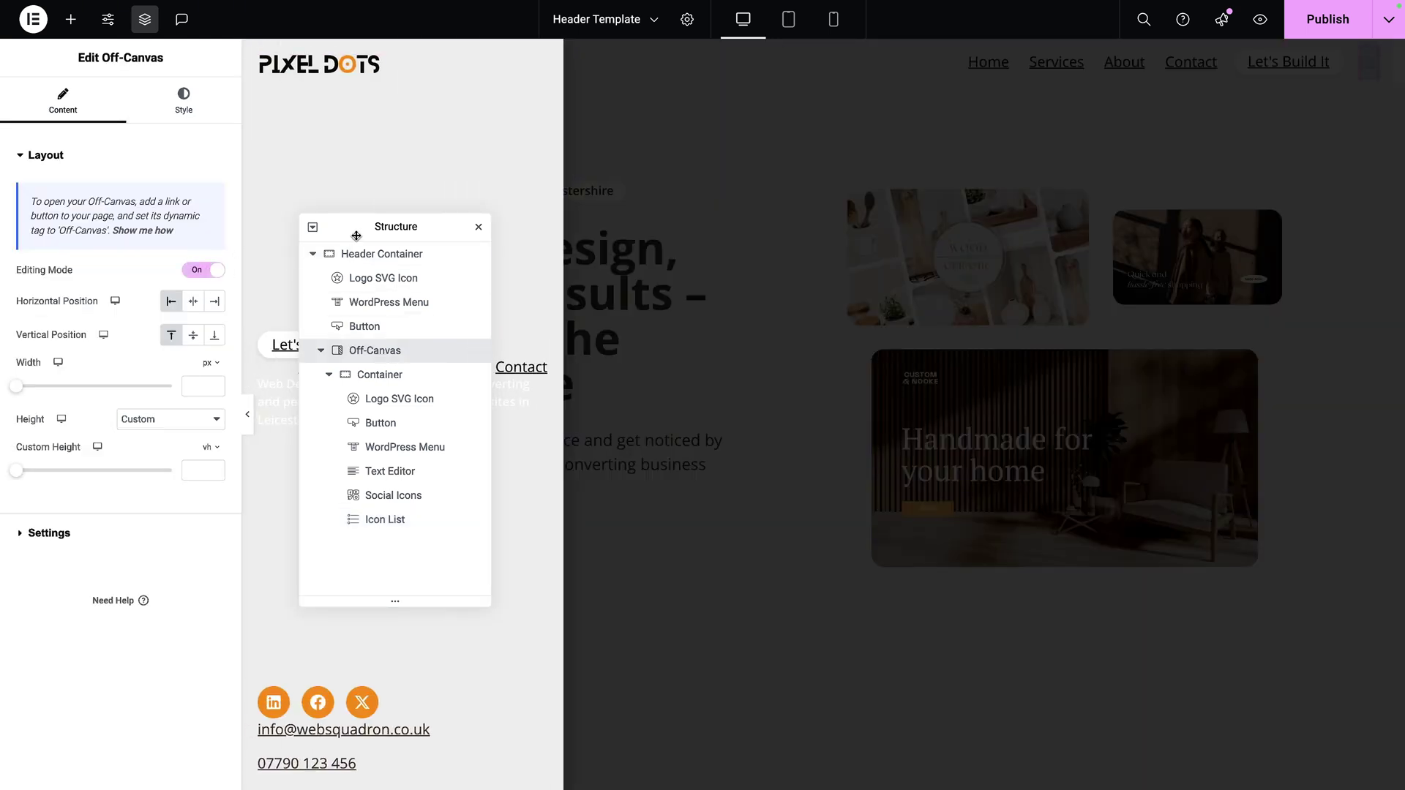
drag(356, 236, 728, 271)
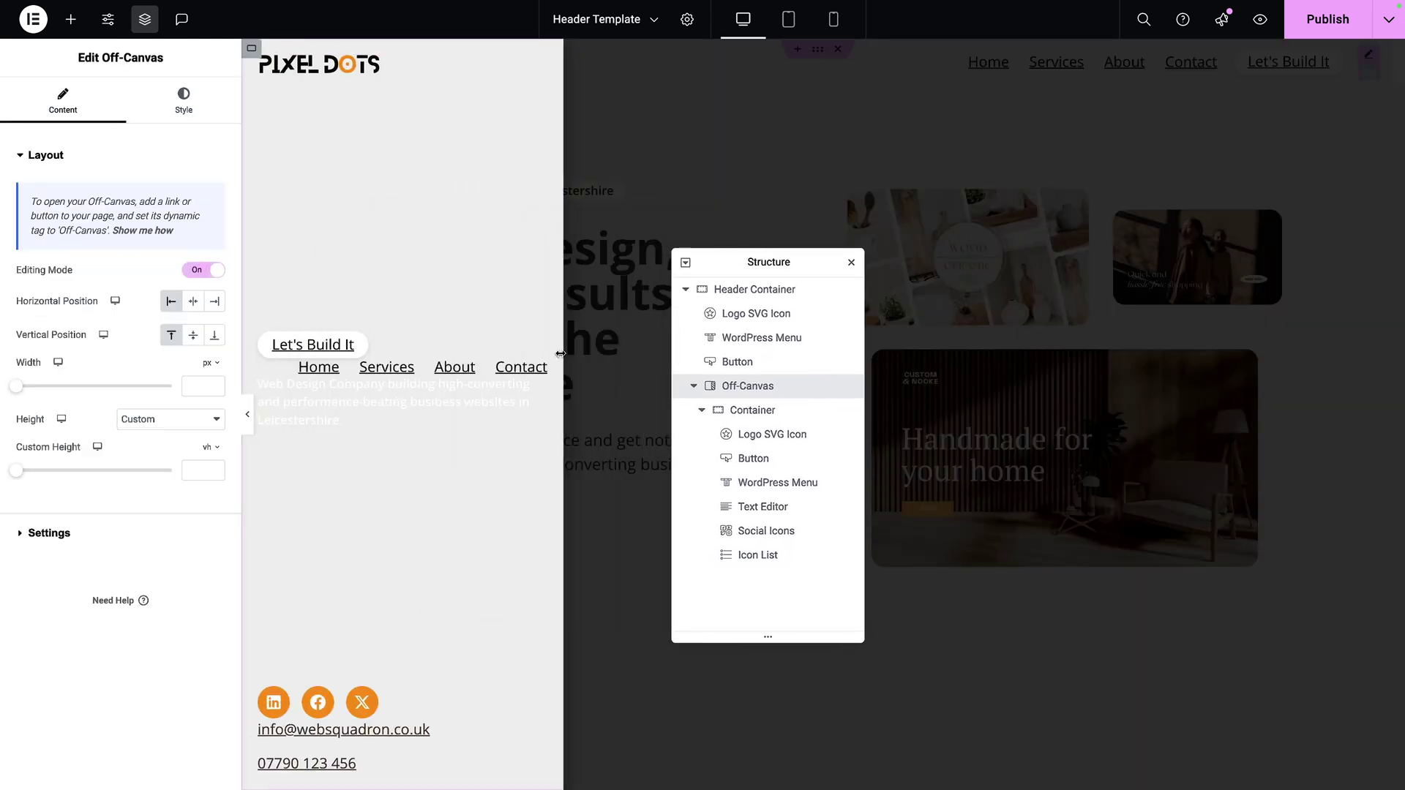
Turn off the Grow size option for the Logo SVG Icon and the Text Editor inside the Off-Canvas container
click(780, 415)
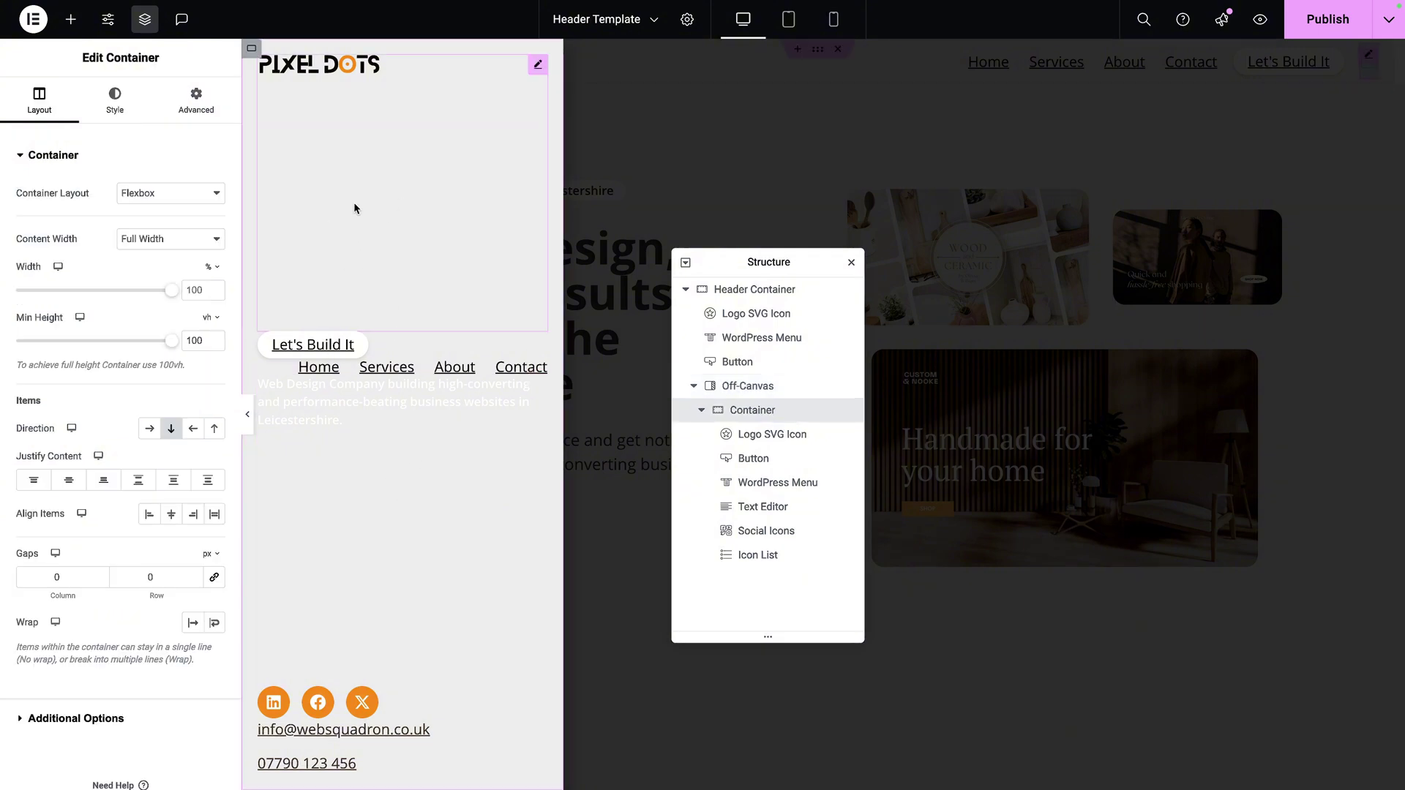
click(392, 183)
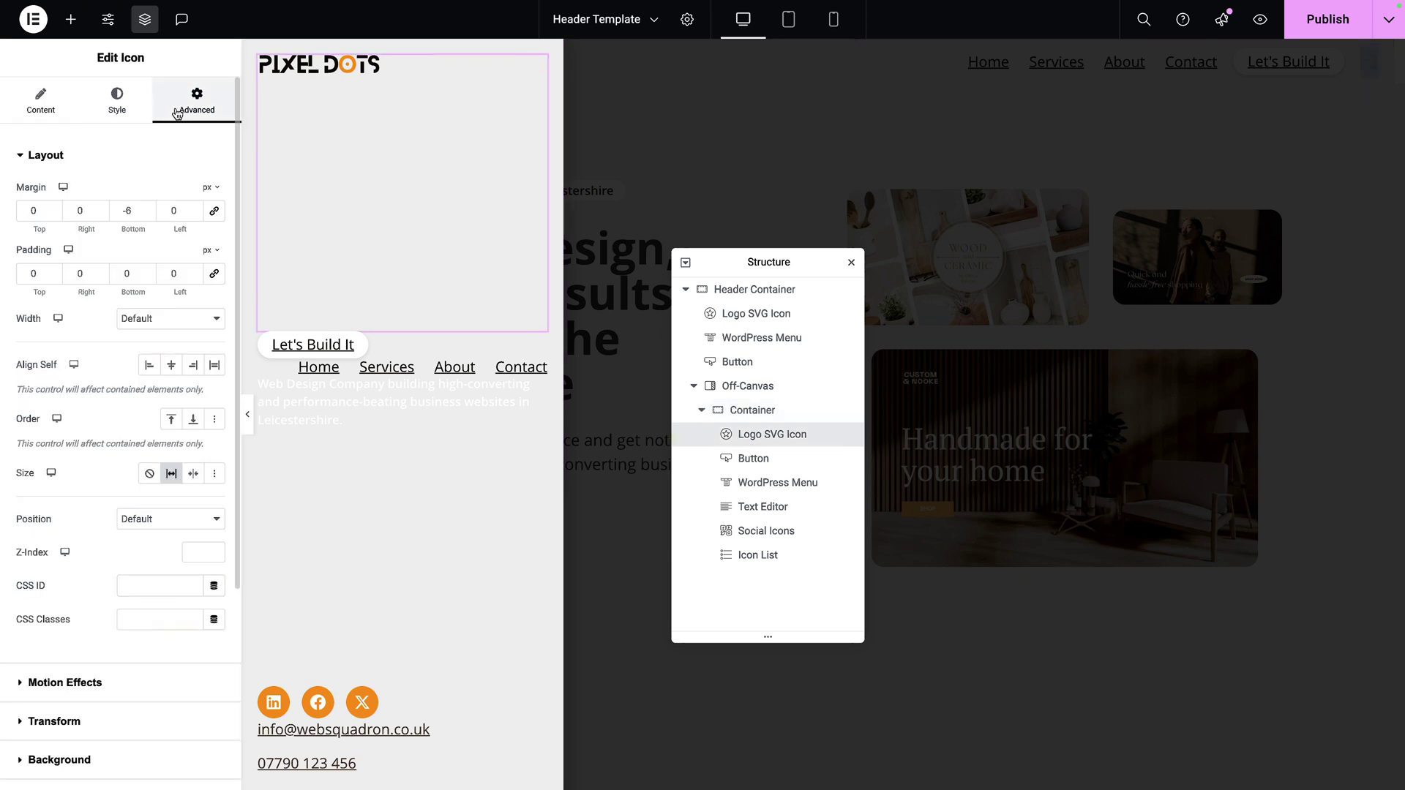
click(172, 474)
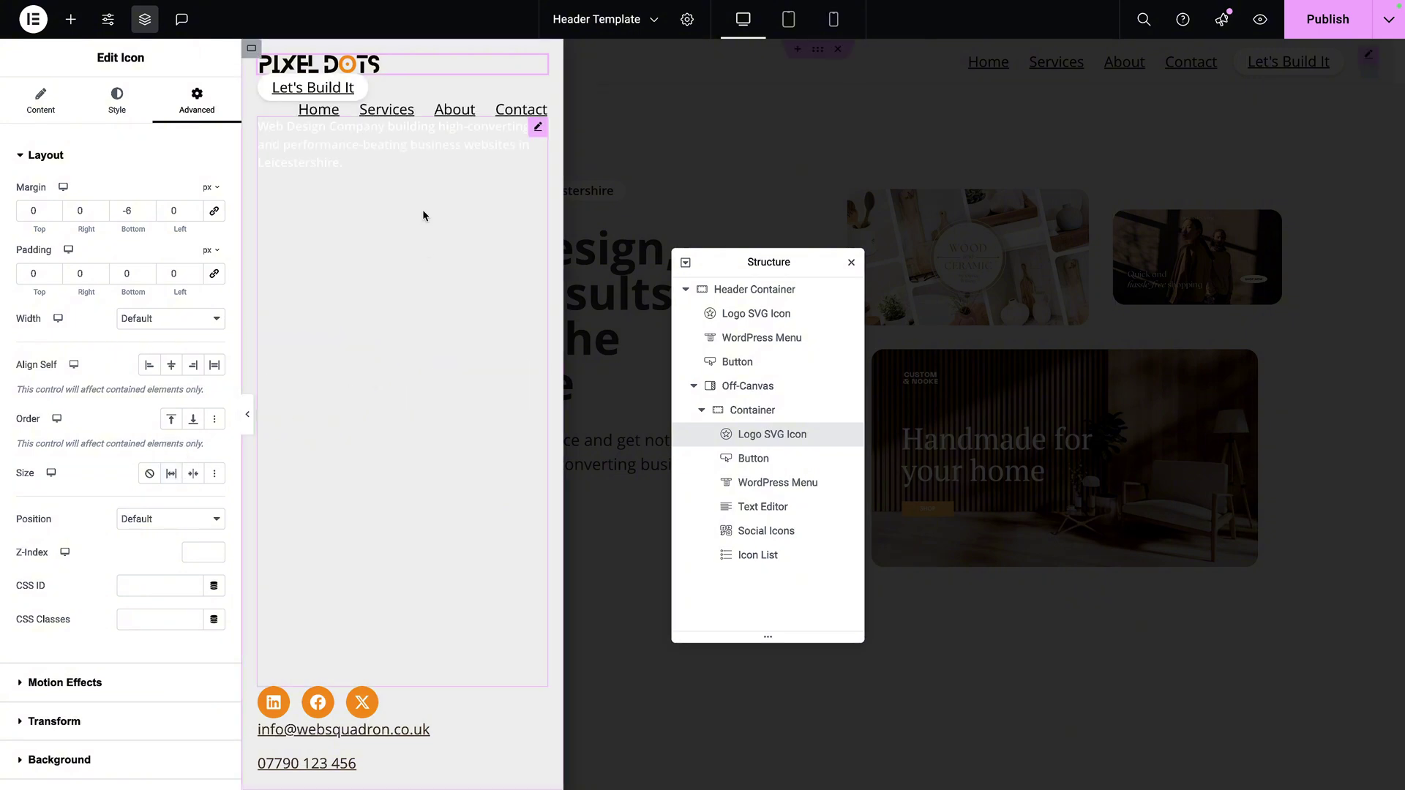
click(538, 130)
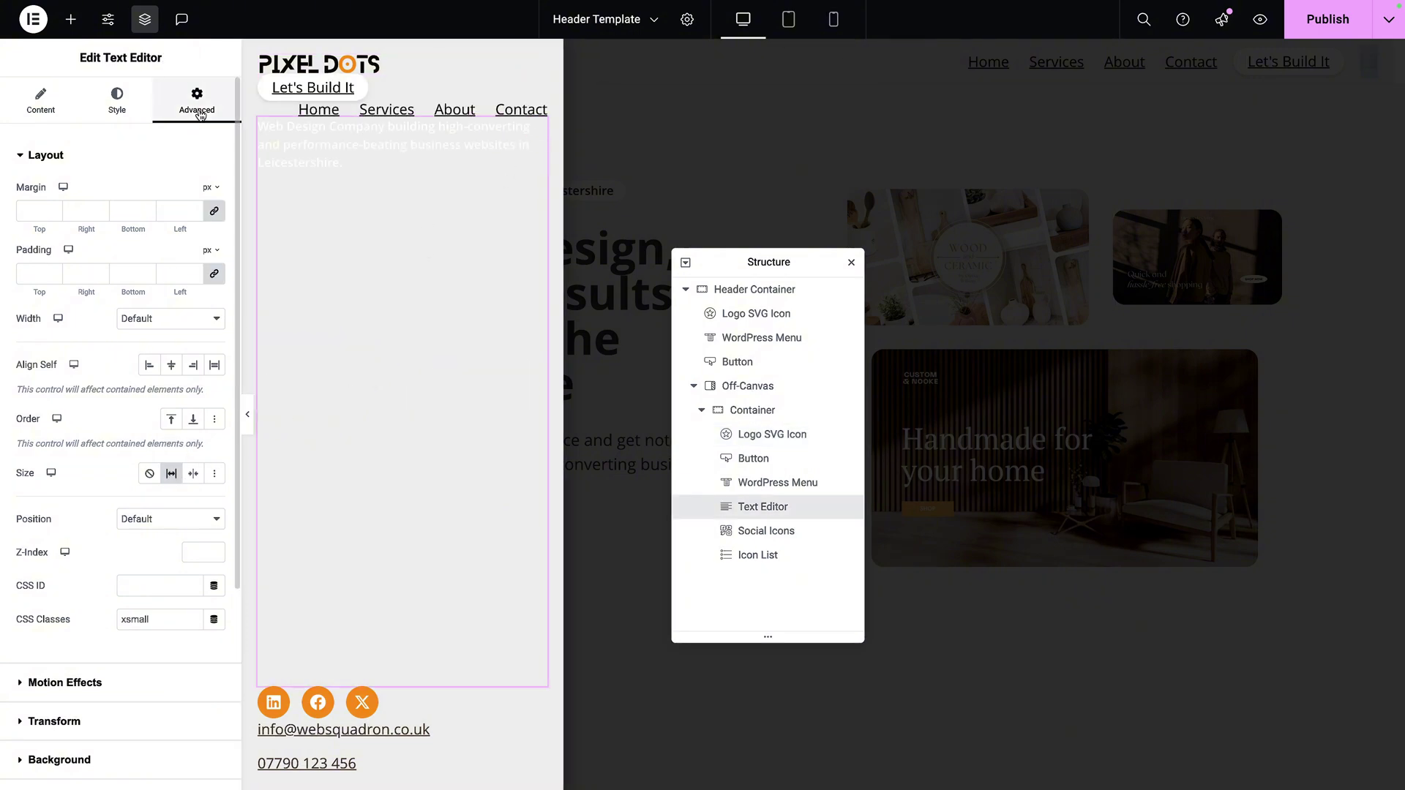
click(172, 474)
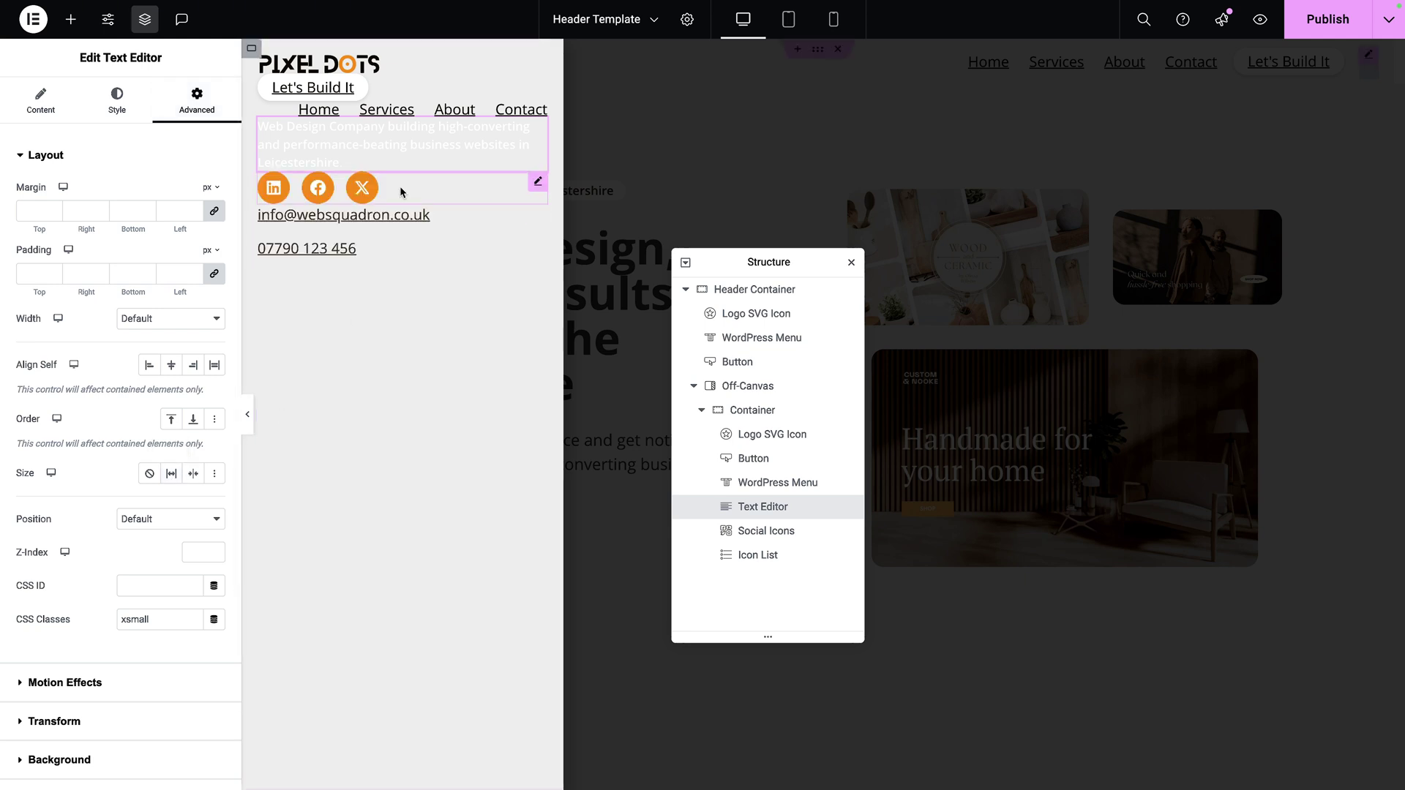
Change the Off-Canvas Text Editor's text colour to the dark global colour
click(117, 101)
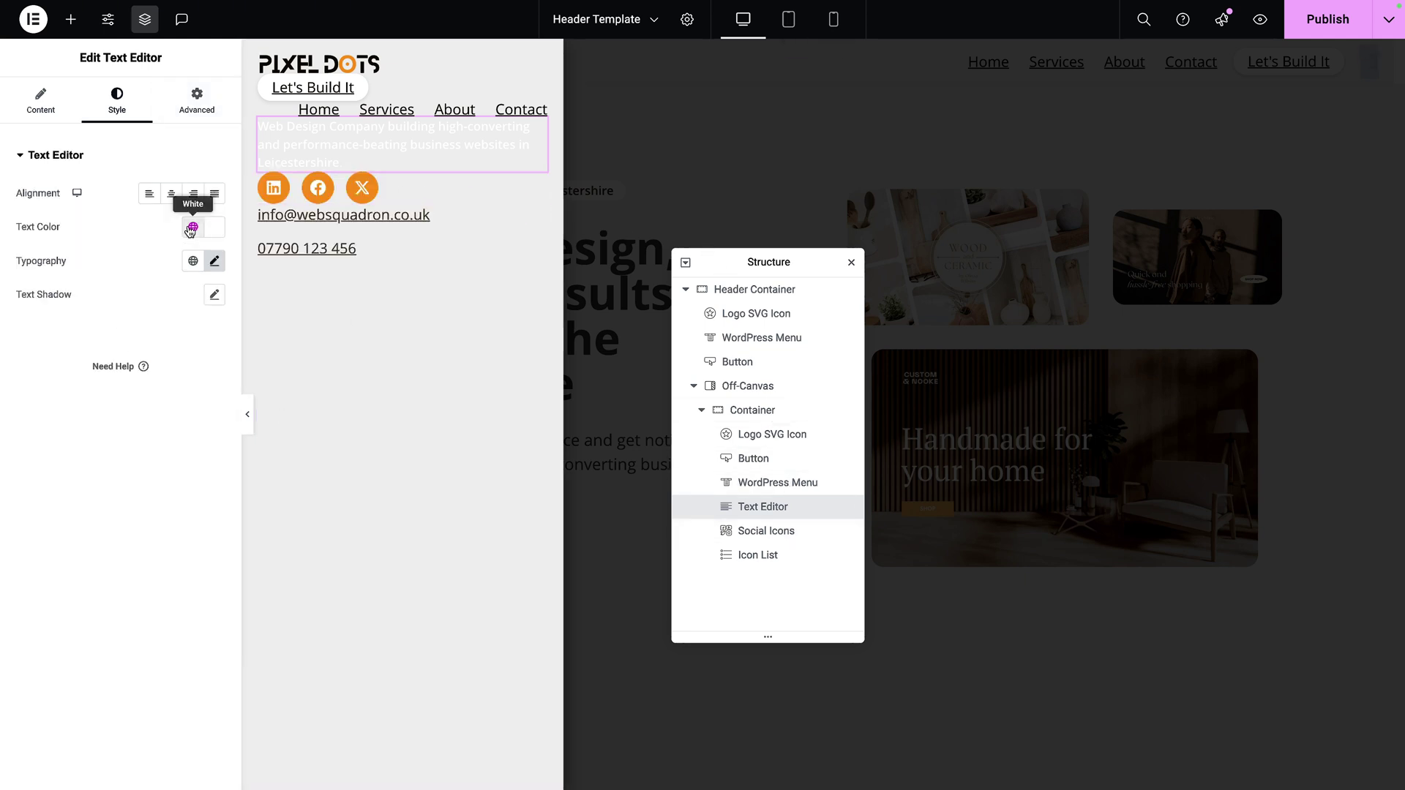
click(193, 226)
click(139, 370)
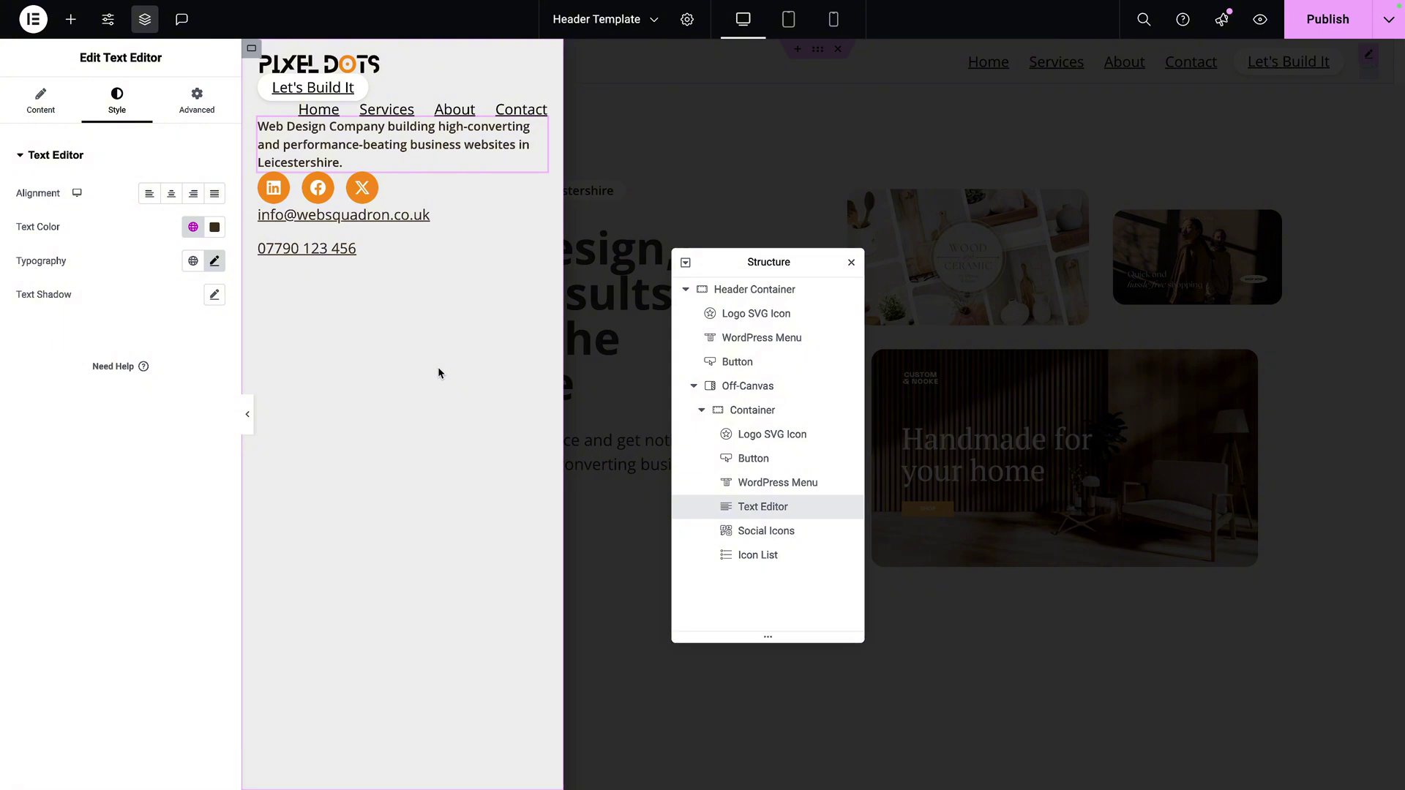
Switch to the mobile preview and set the Off-Canvas WordPress Menu's mobile dropdown breakpoint to None
click(837, 24)
drag(794, 267, 1166, 213)
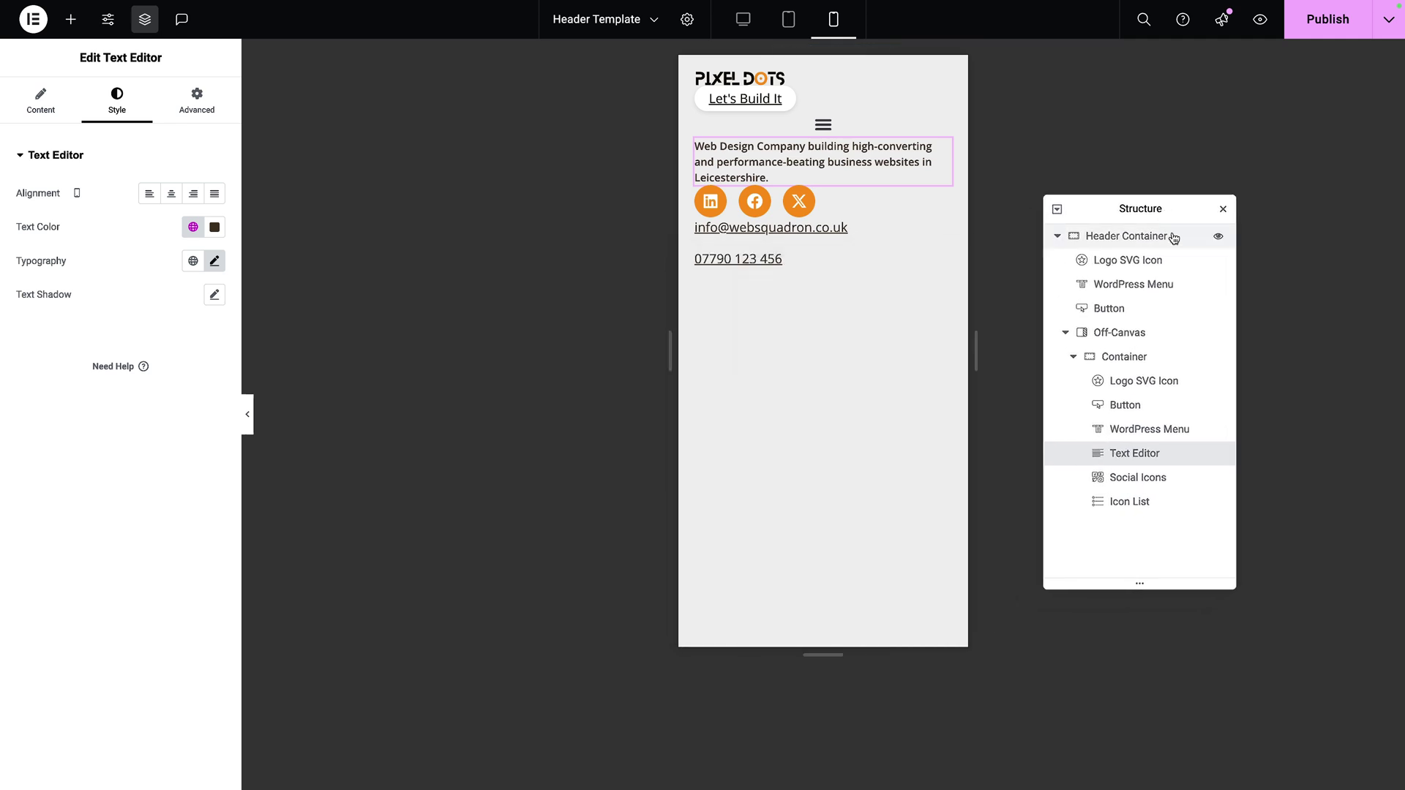
click(1105, 429)
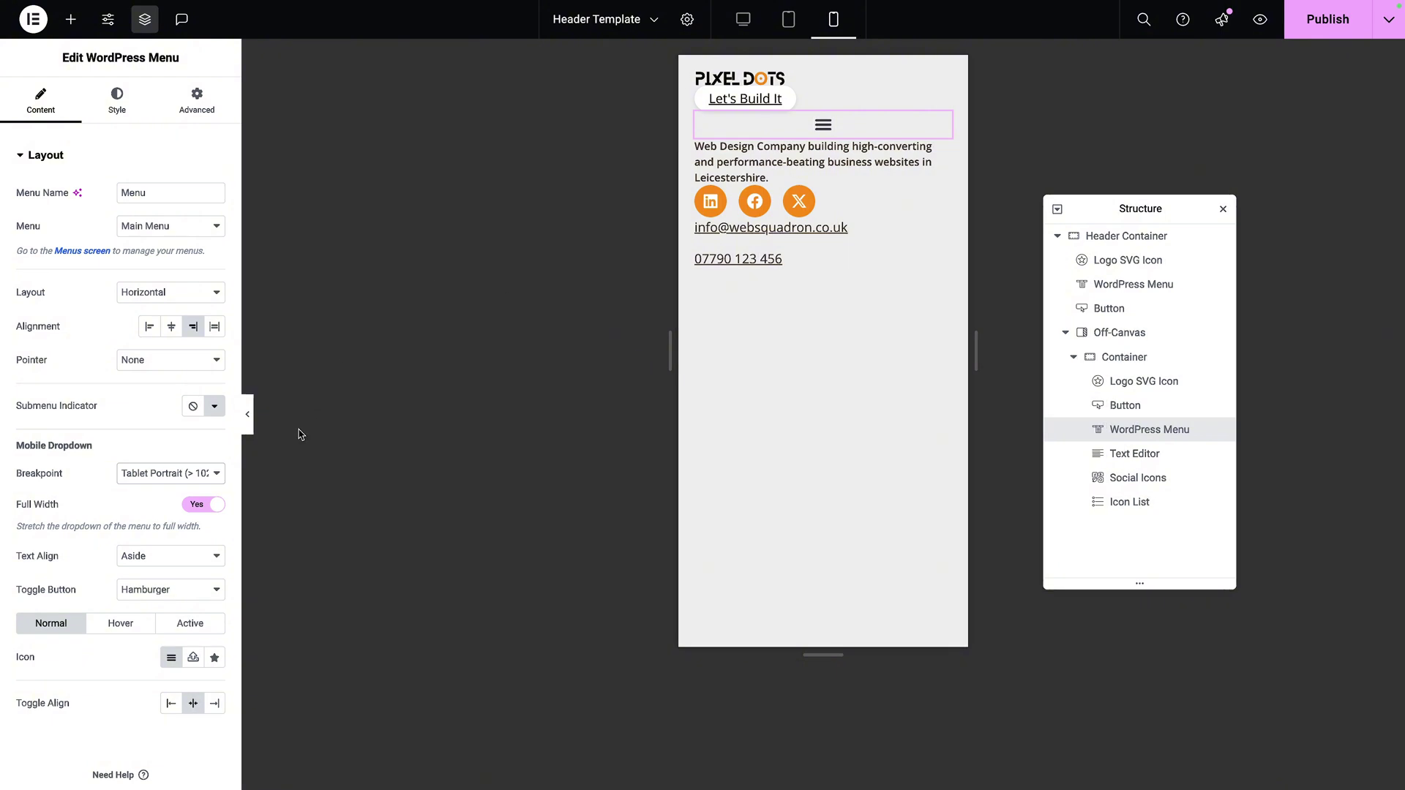
click(168, 479)
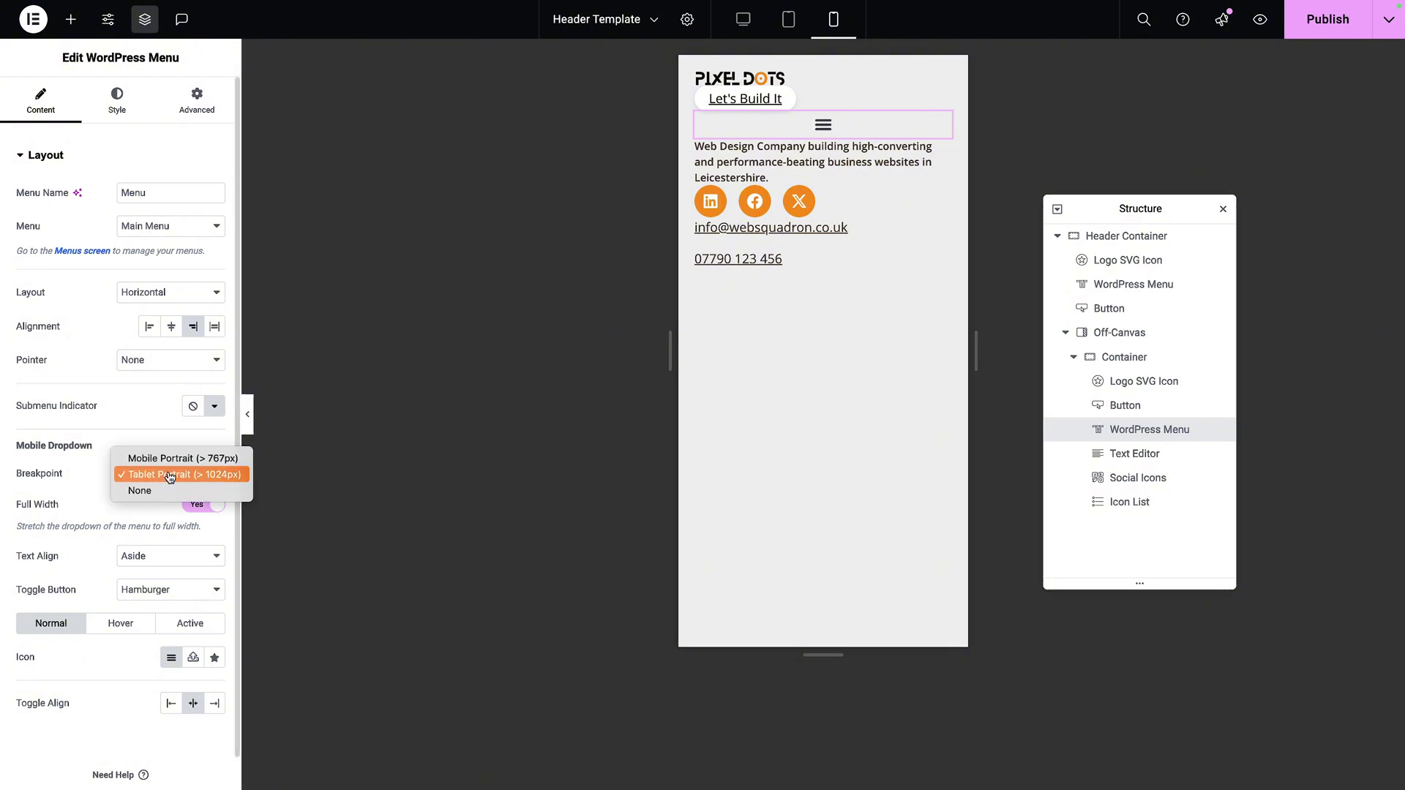
click(150, 493)
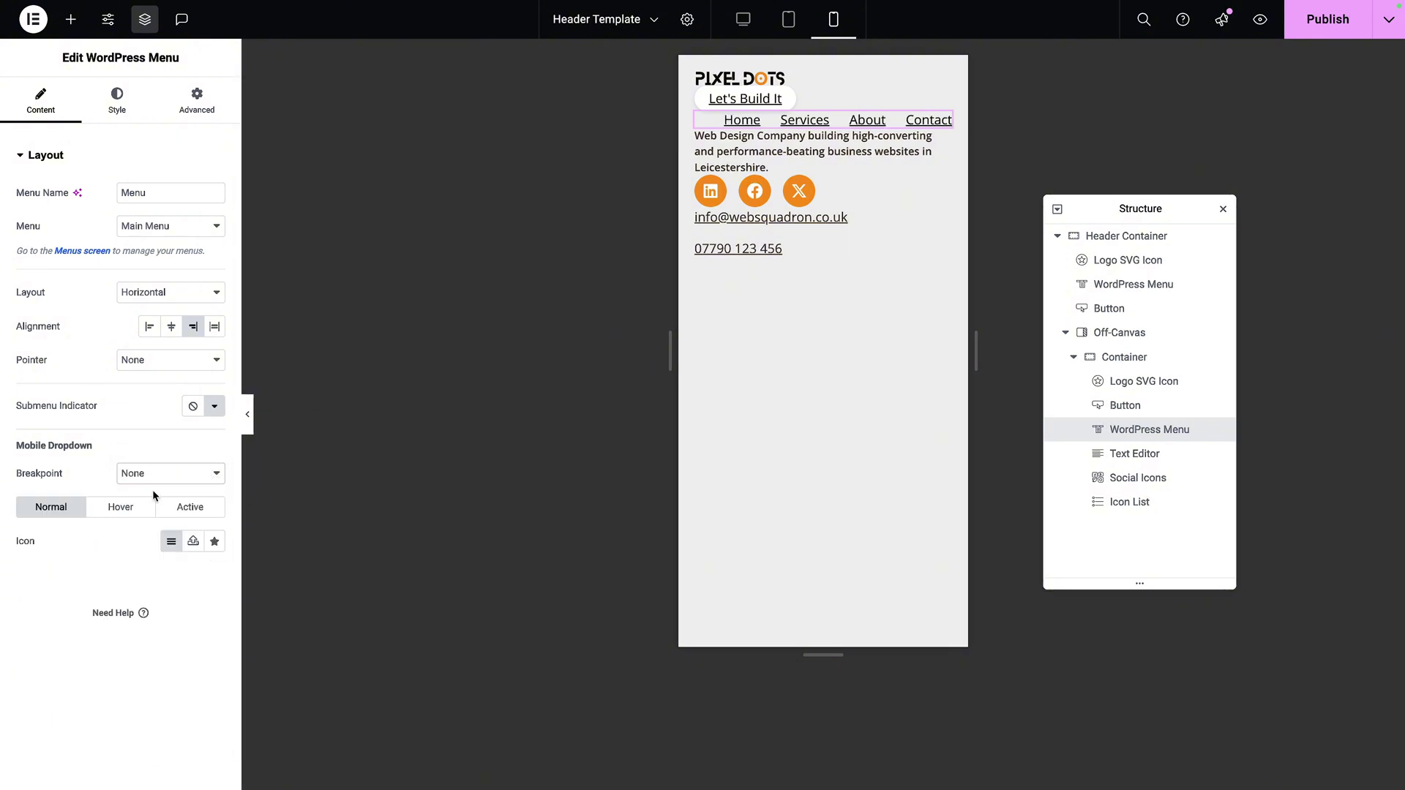
Set the Off-Canvas WordPress Menu to a Vertical layout with Start alignment and 20 px space between items
click(175, 291)
click(169, 308)
click(150, 327)
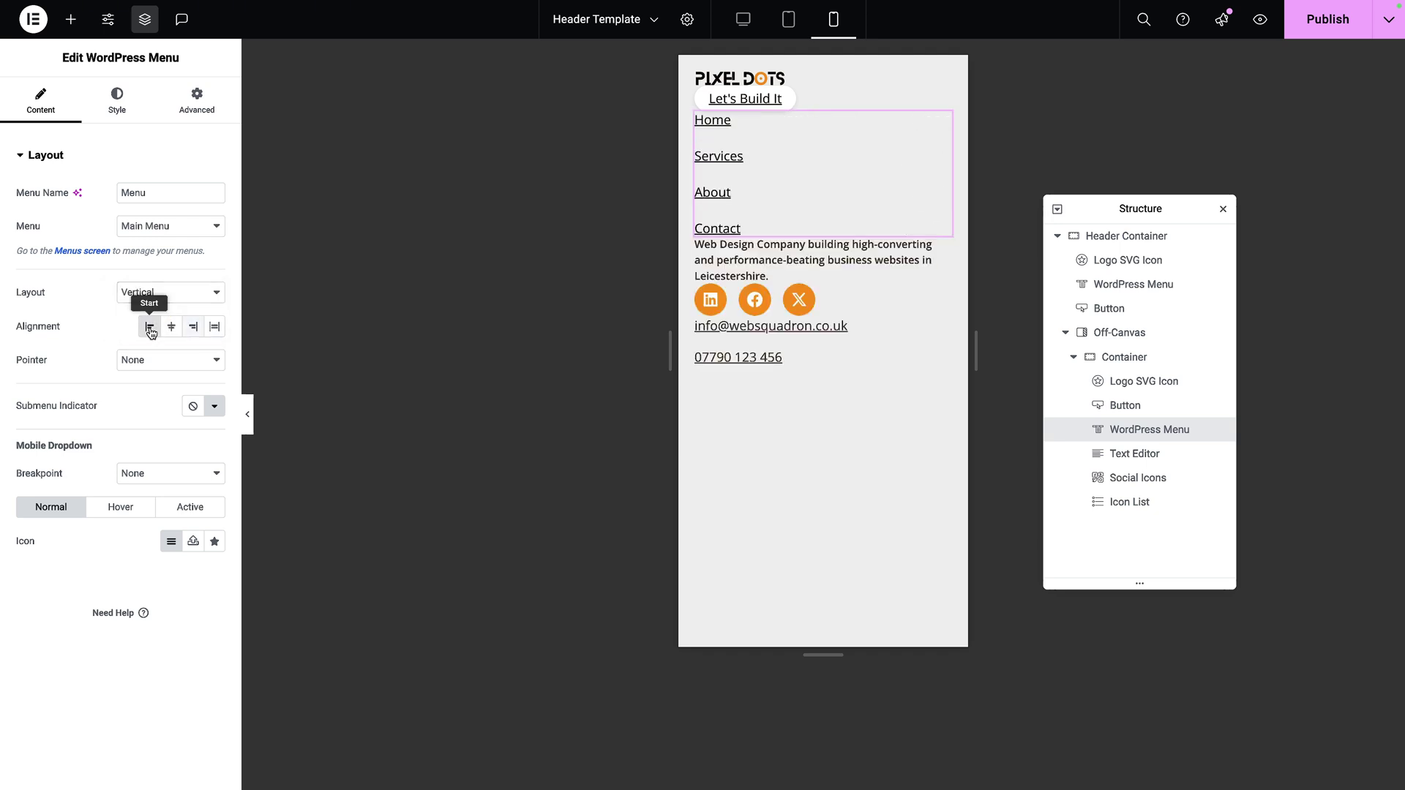
click(118, 102)
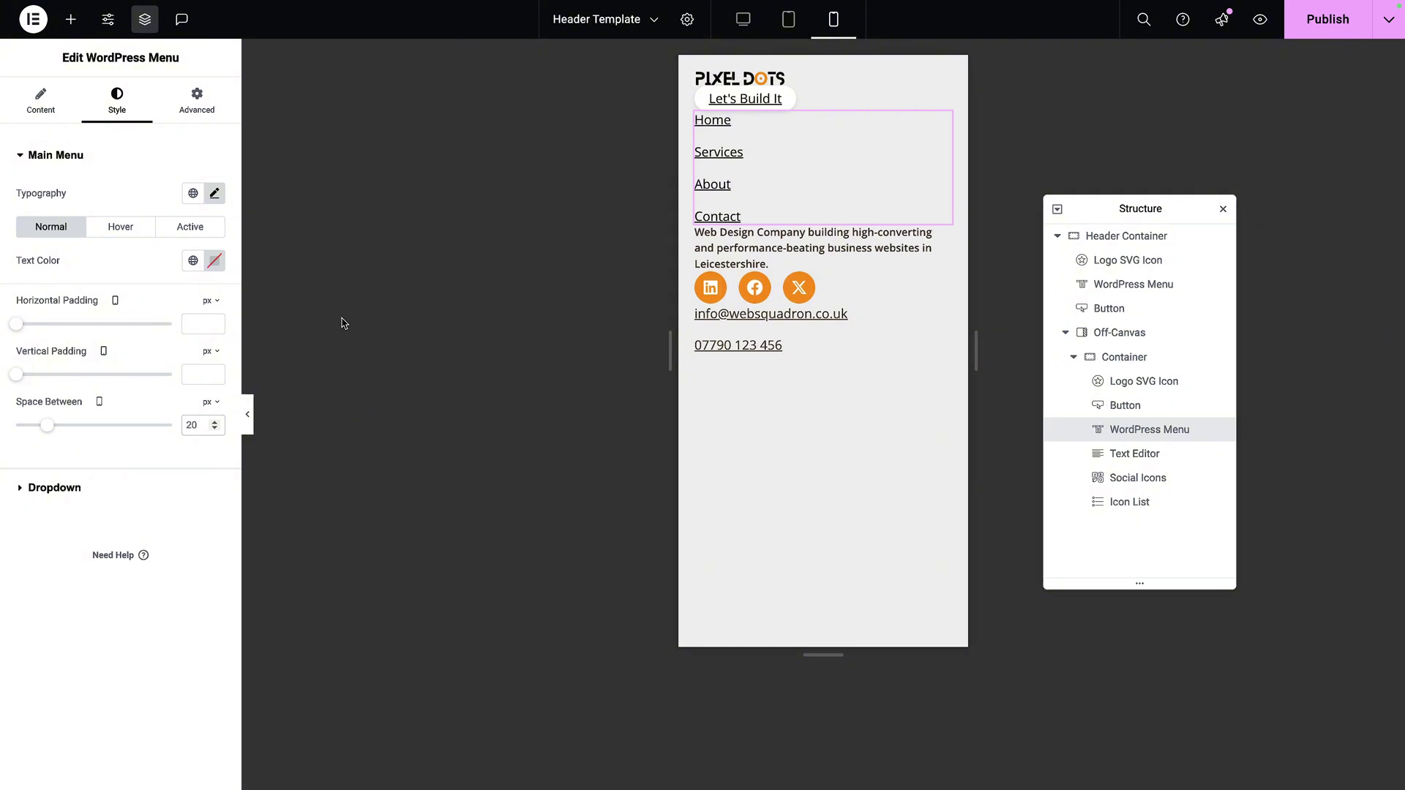
Reorder the Off-Canvas container so the Let's Build It button sits below the WordPress Menu
click(1153, 407)
drag(1130, 407, 1138, 428)
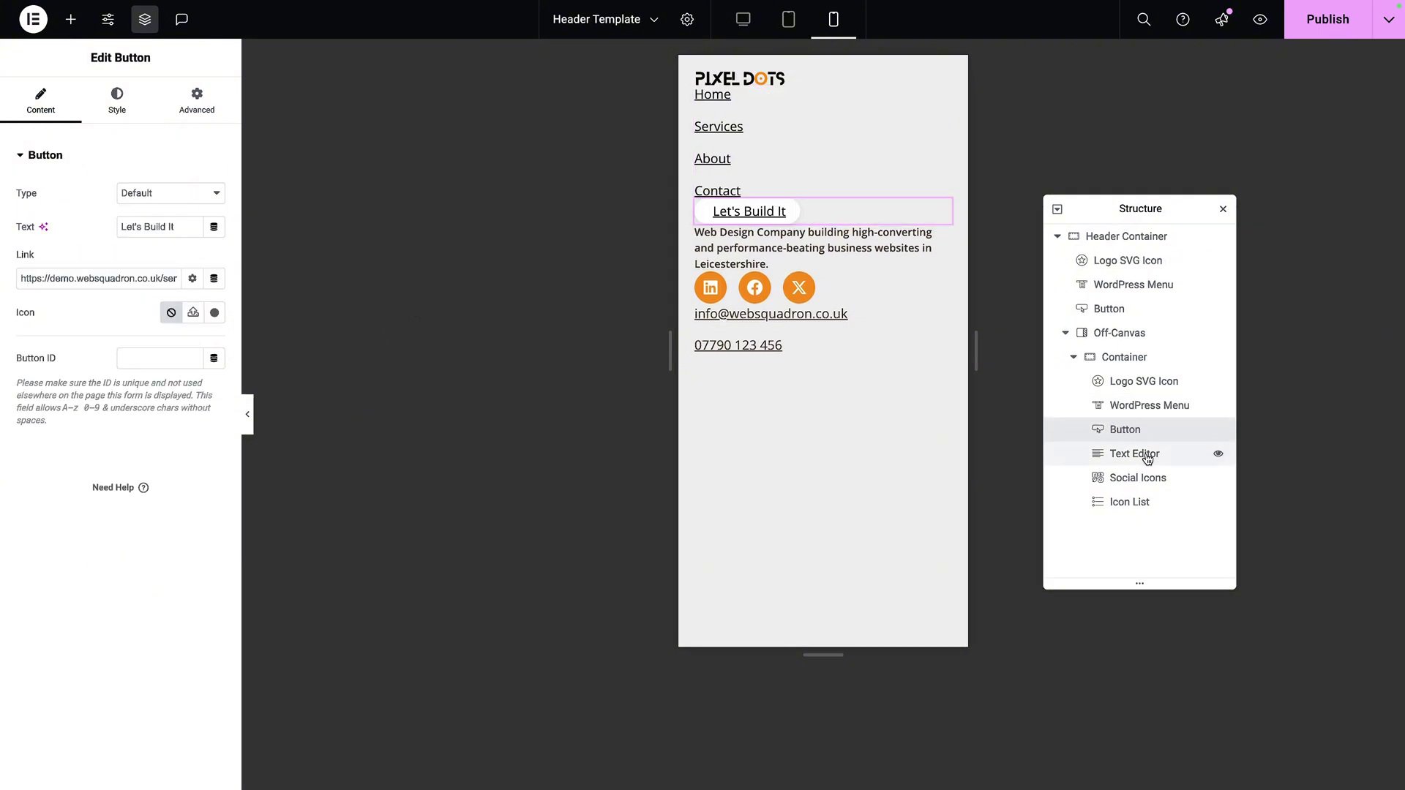
Replace the Off-Canvas Text Editor's CSS class with normal and set its font weight to 400 (Normal)
click(1145, 455)
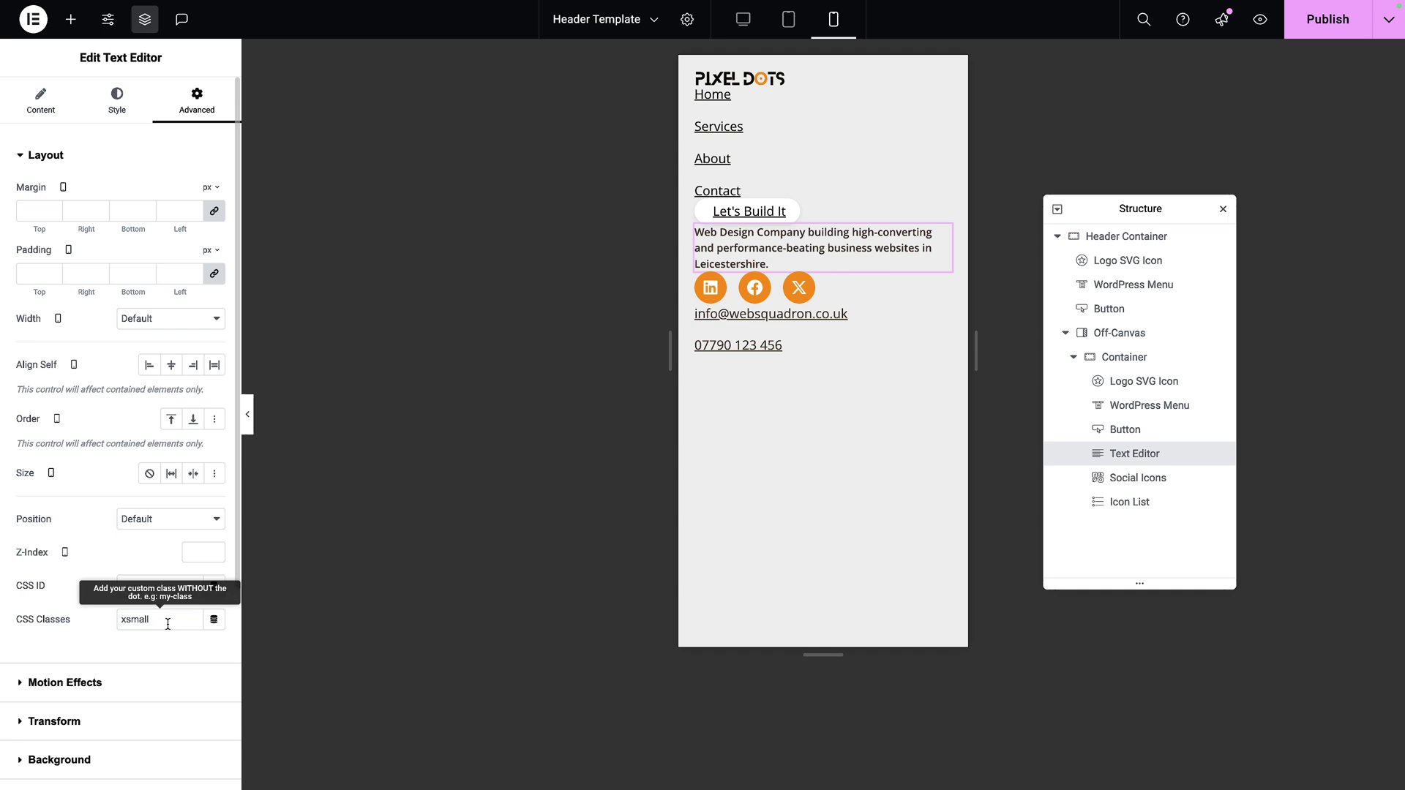
drag(170, 621, 115, 625)
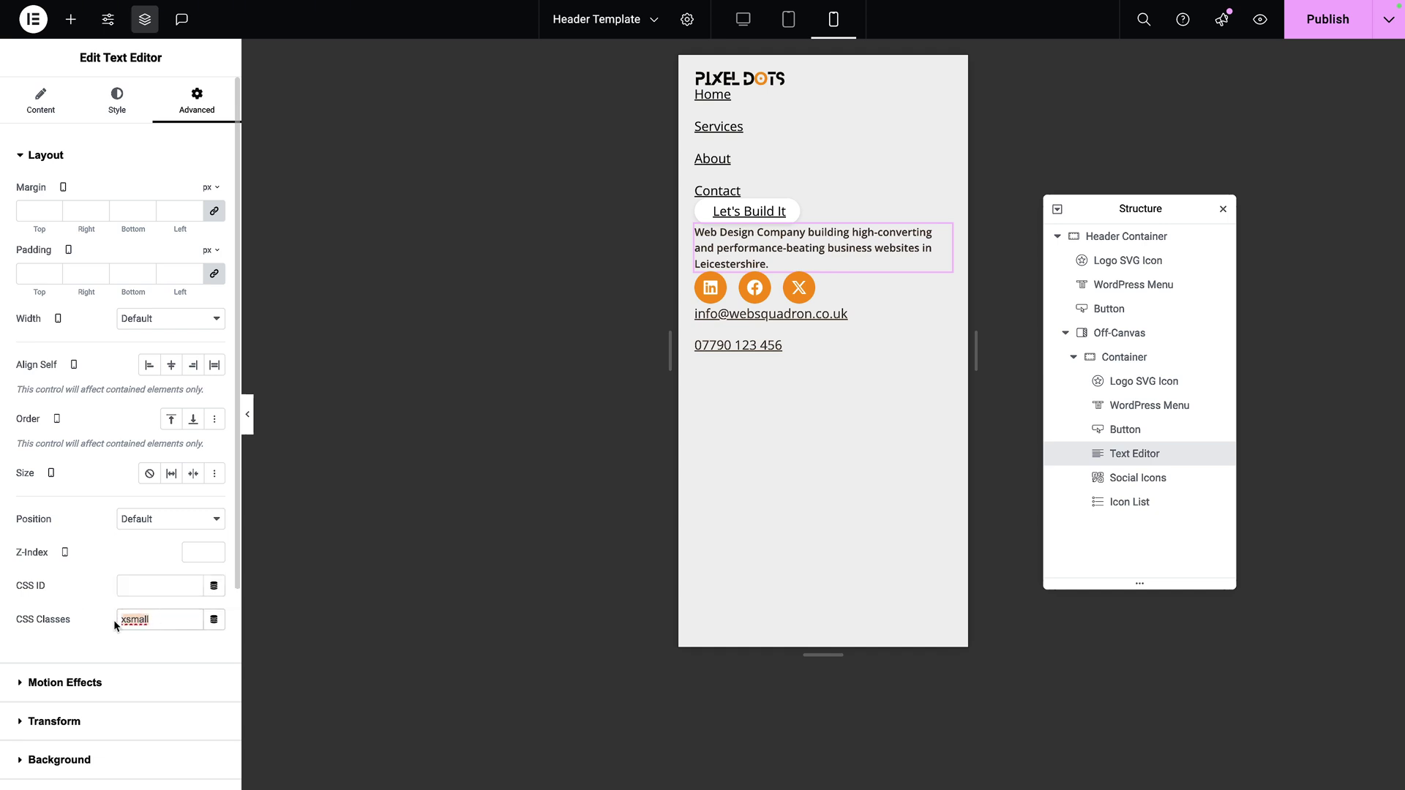
text(norm)
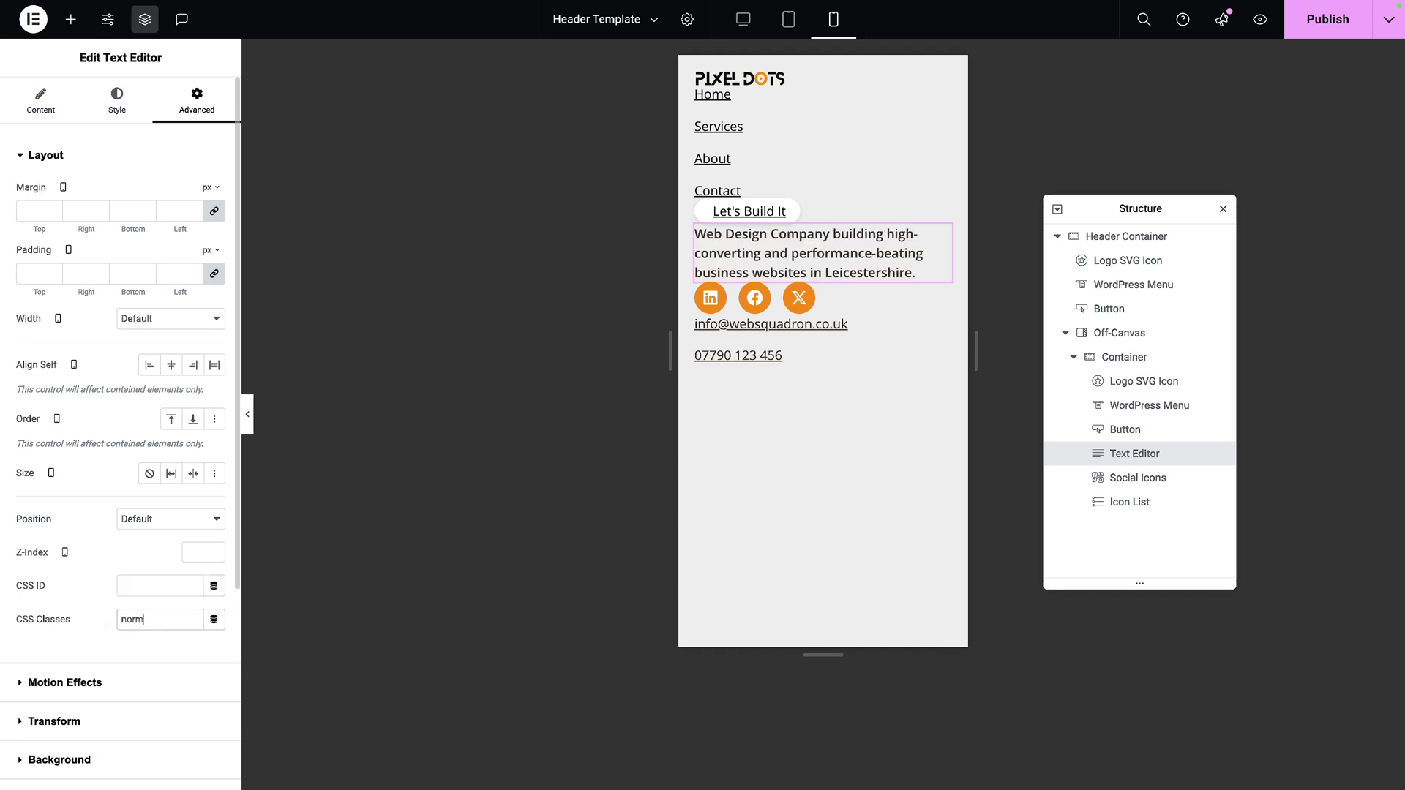
text(al)
click(118, 100)
click(214, 262)
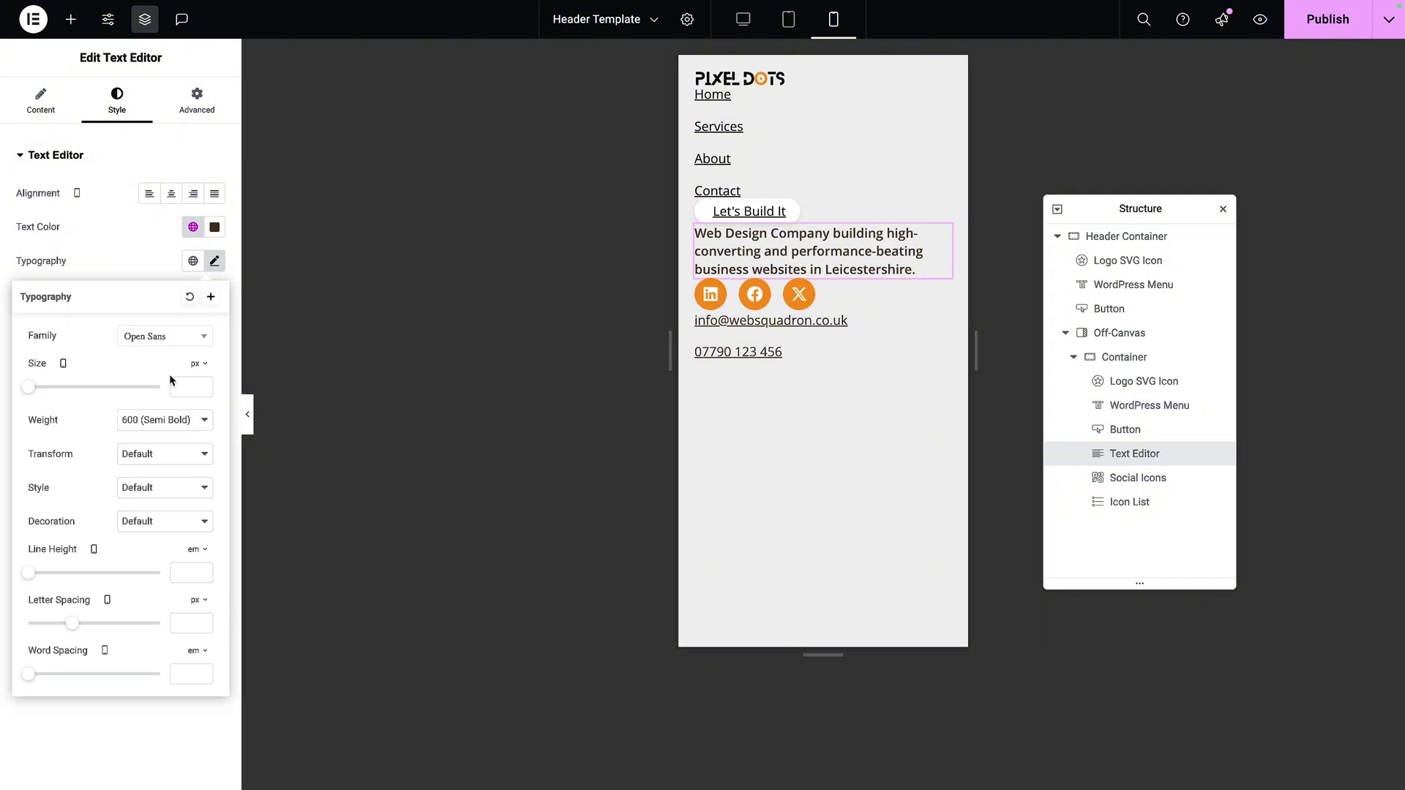
click(165, 423)
click(165, 399)
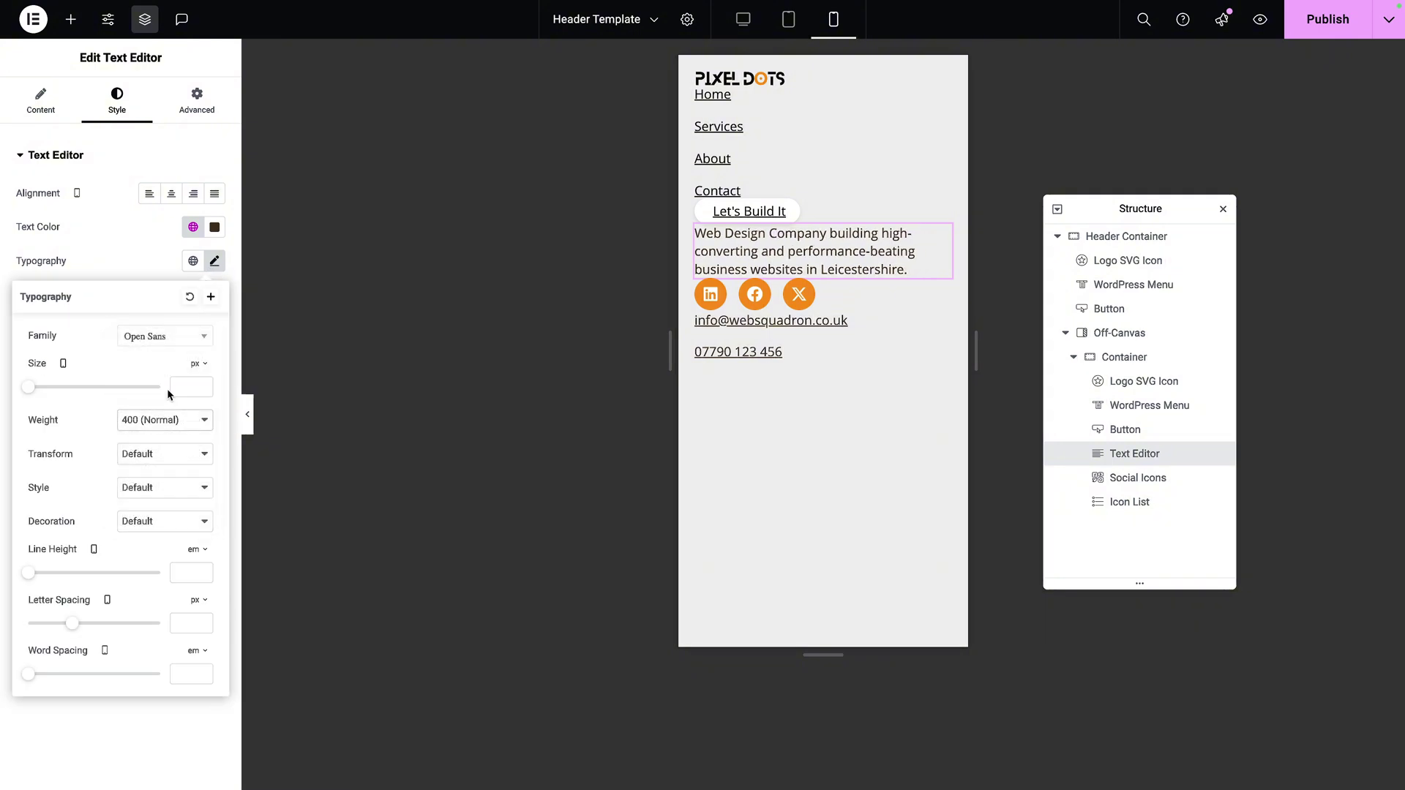
Unlink the Off-Canvas container's gaps and set its row gap to 30 px
click(1134, 356)
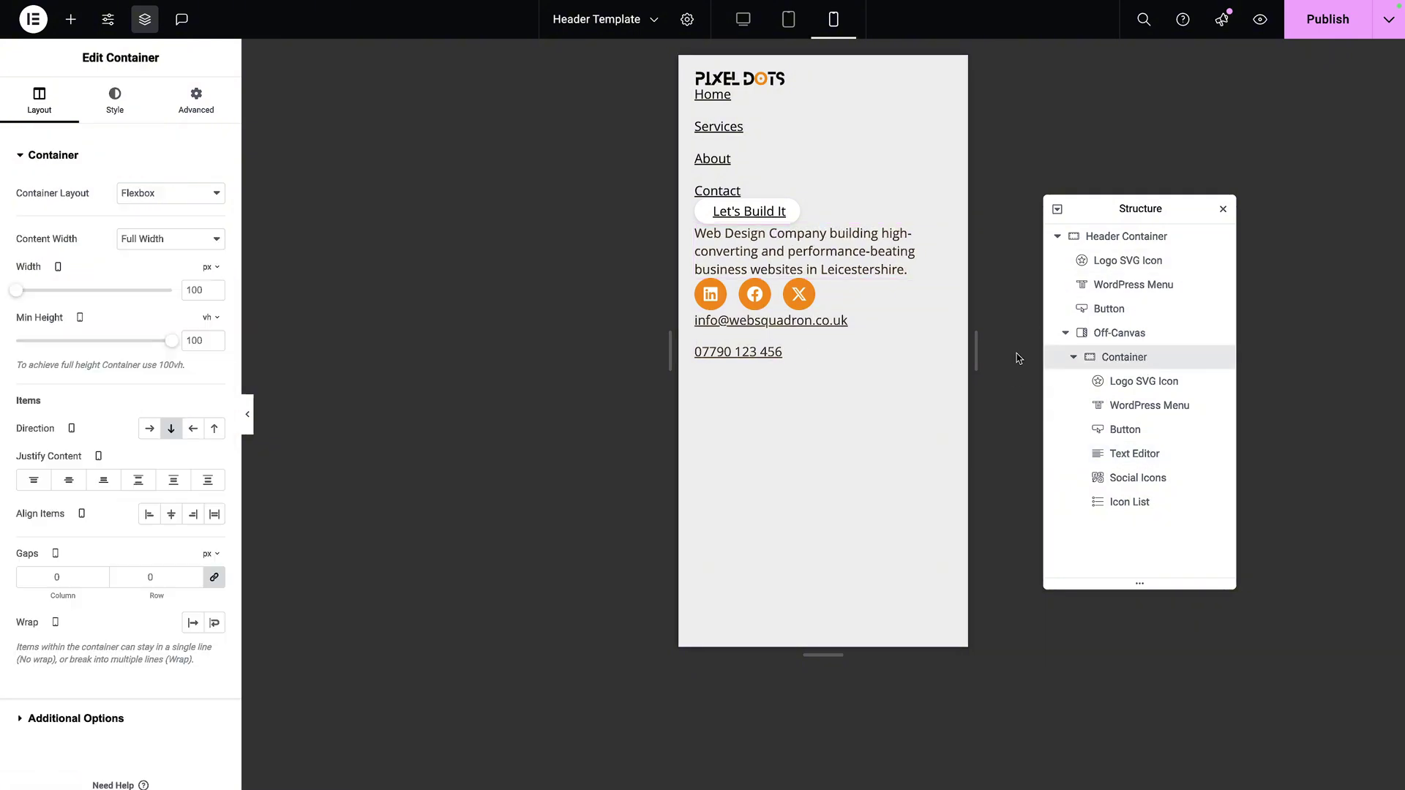
click(213, 579)
click(153, 577)
text(30)
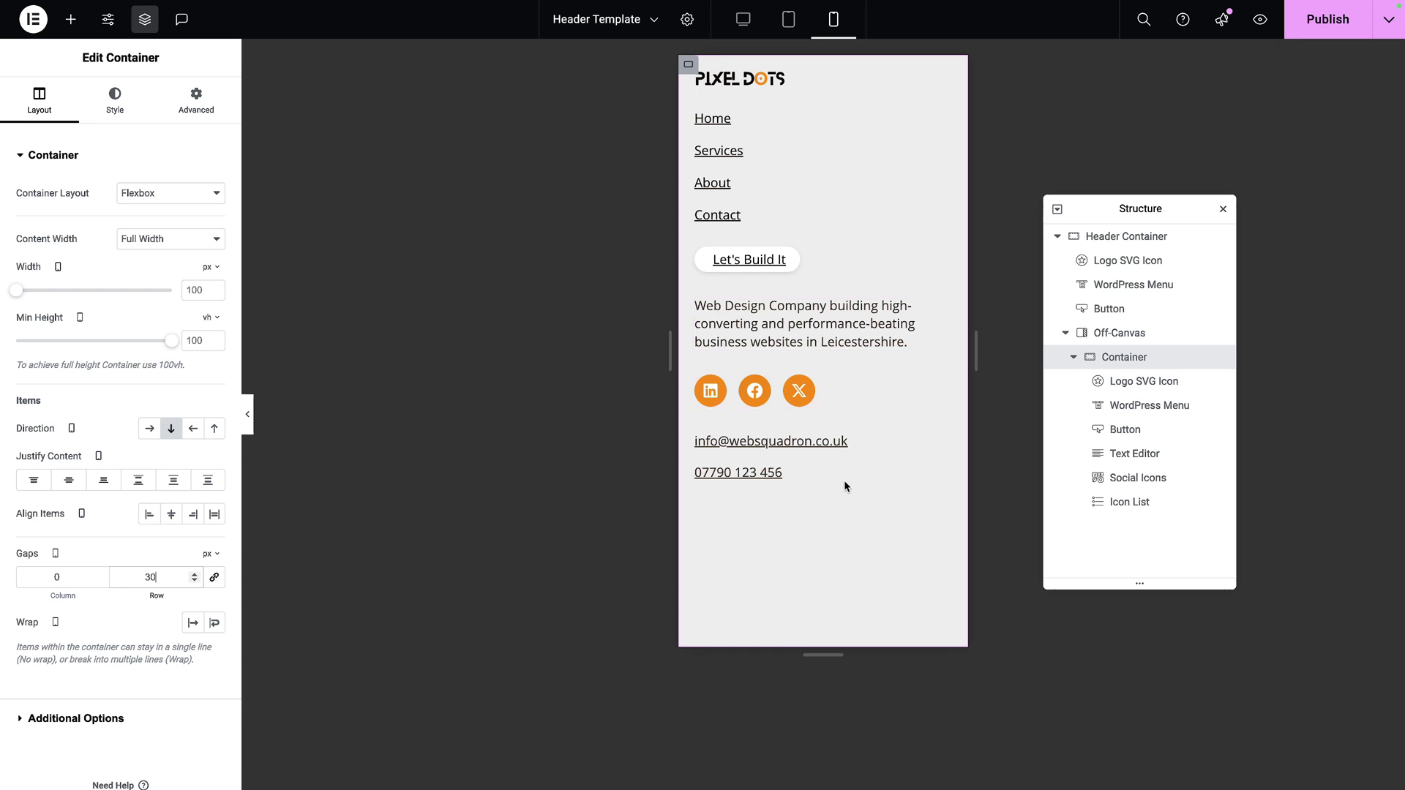
Try the Grow size option on the Off-Canvas Let's Build It button, preview the menu, and revert it
click(850, 267)
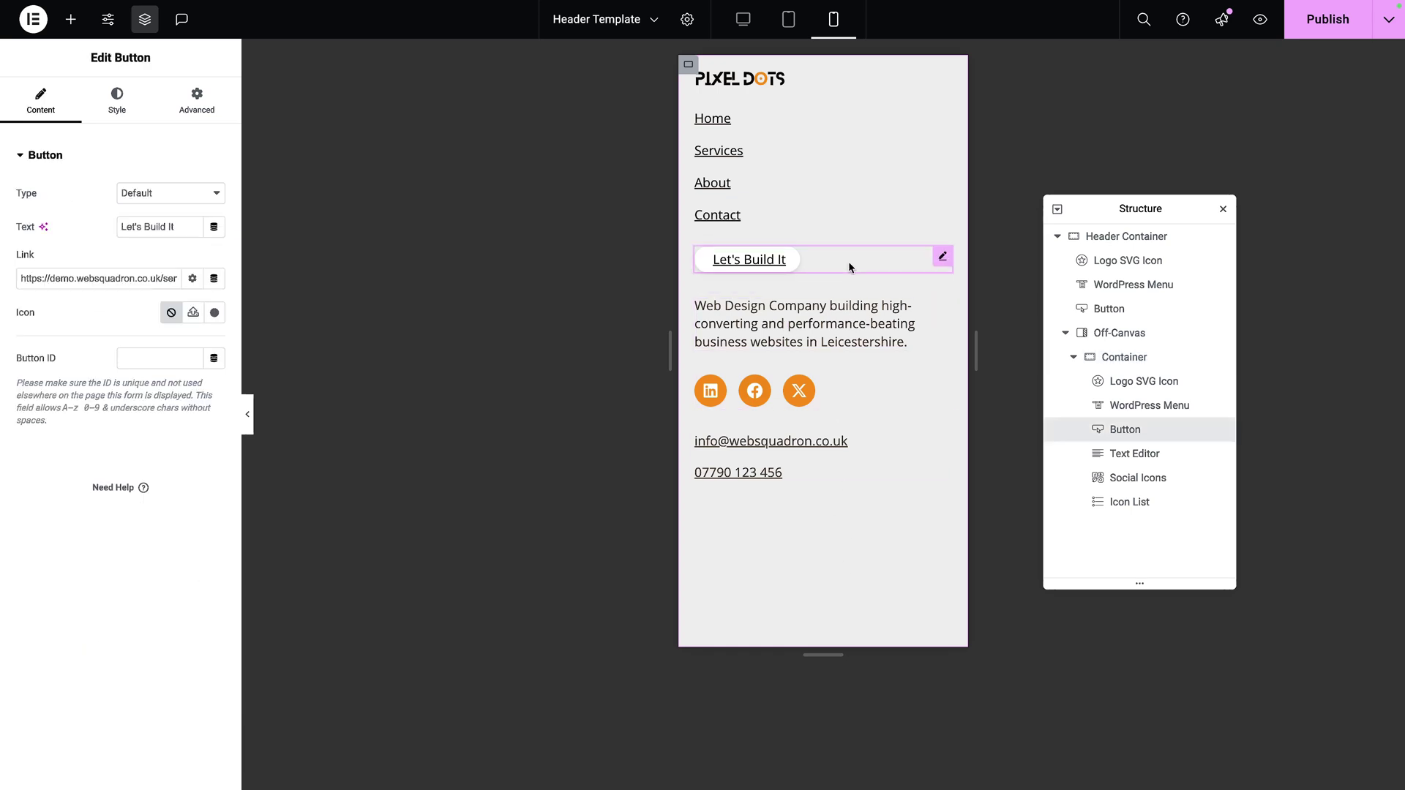
click(203, 112)
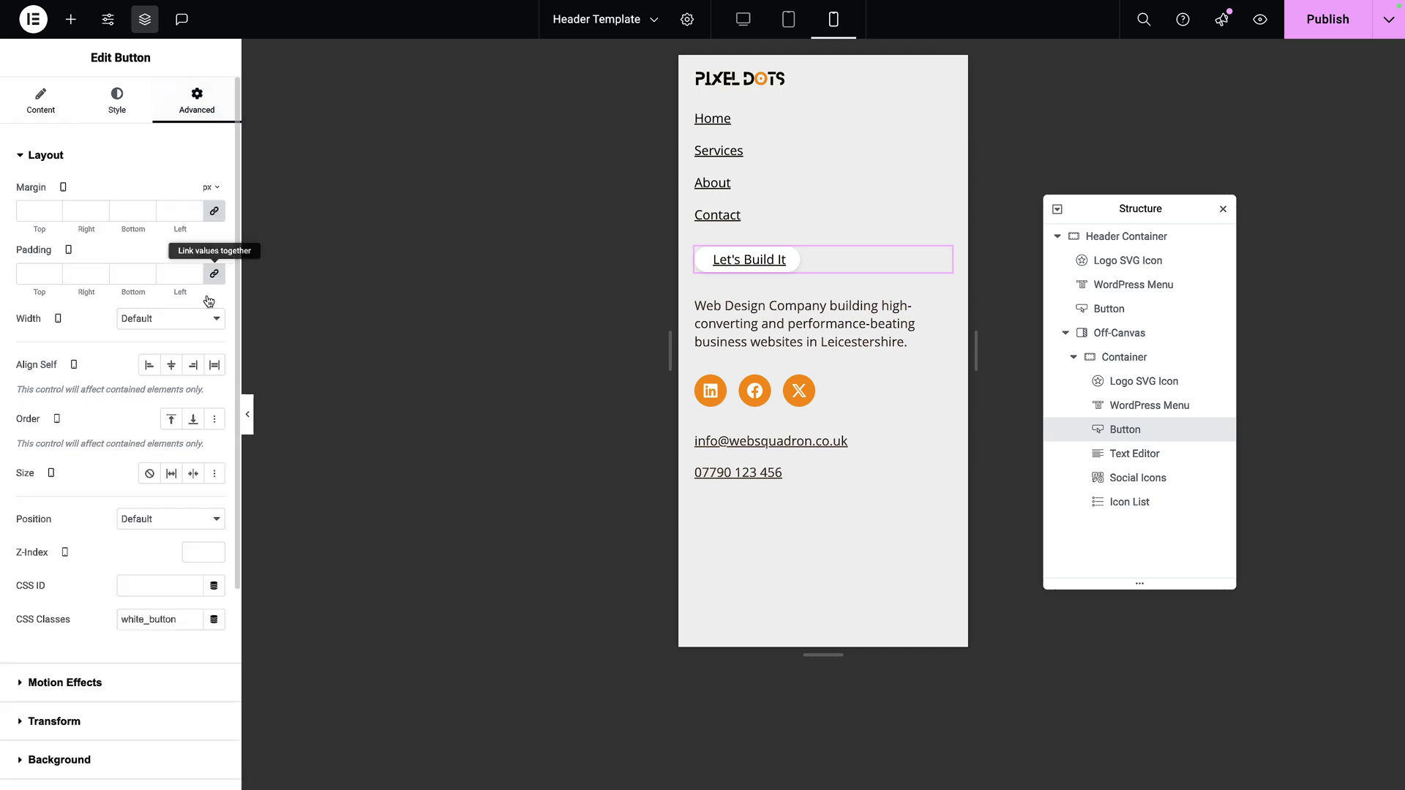
click(171, 474)
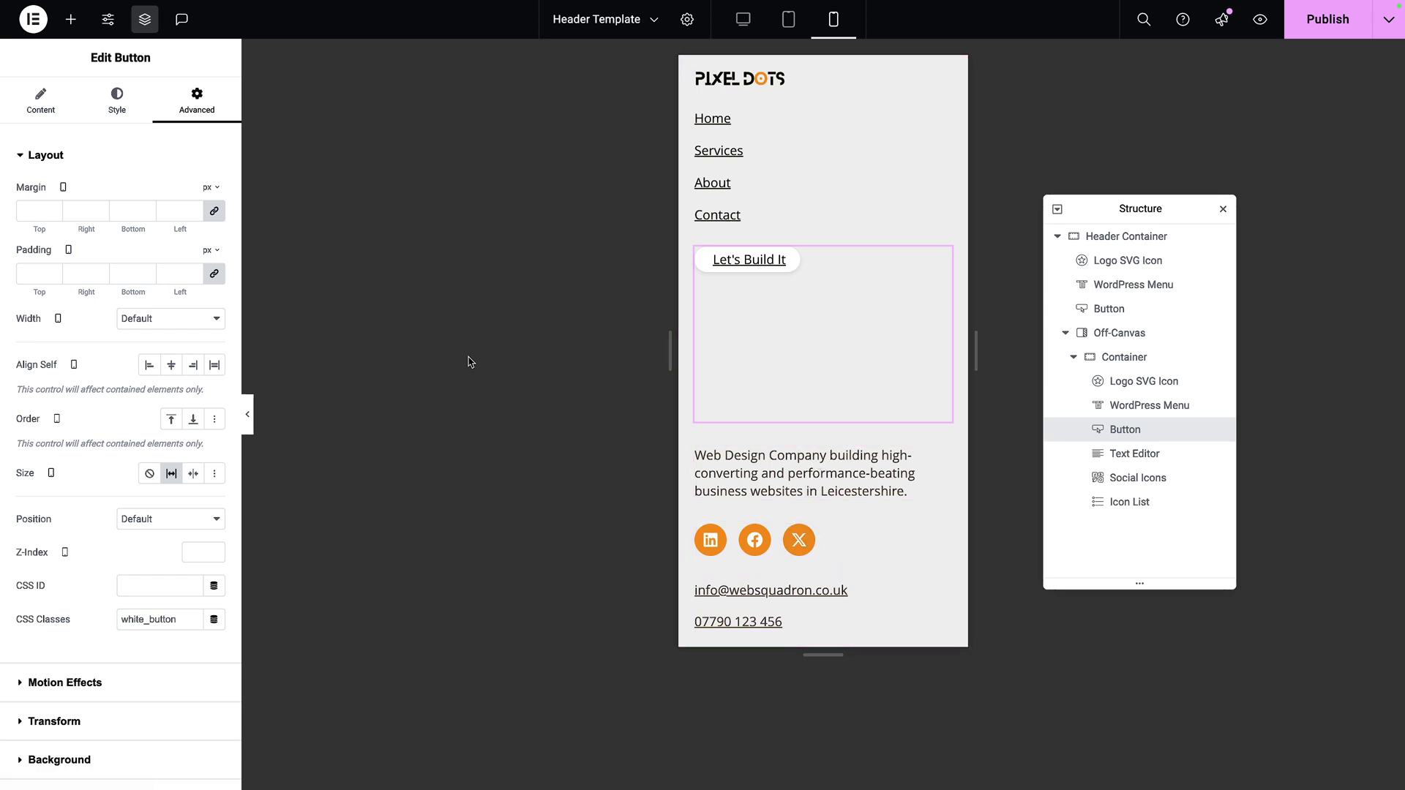
click(247, 414)
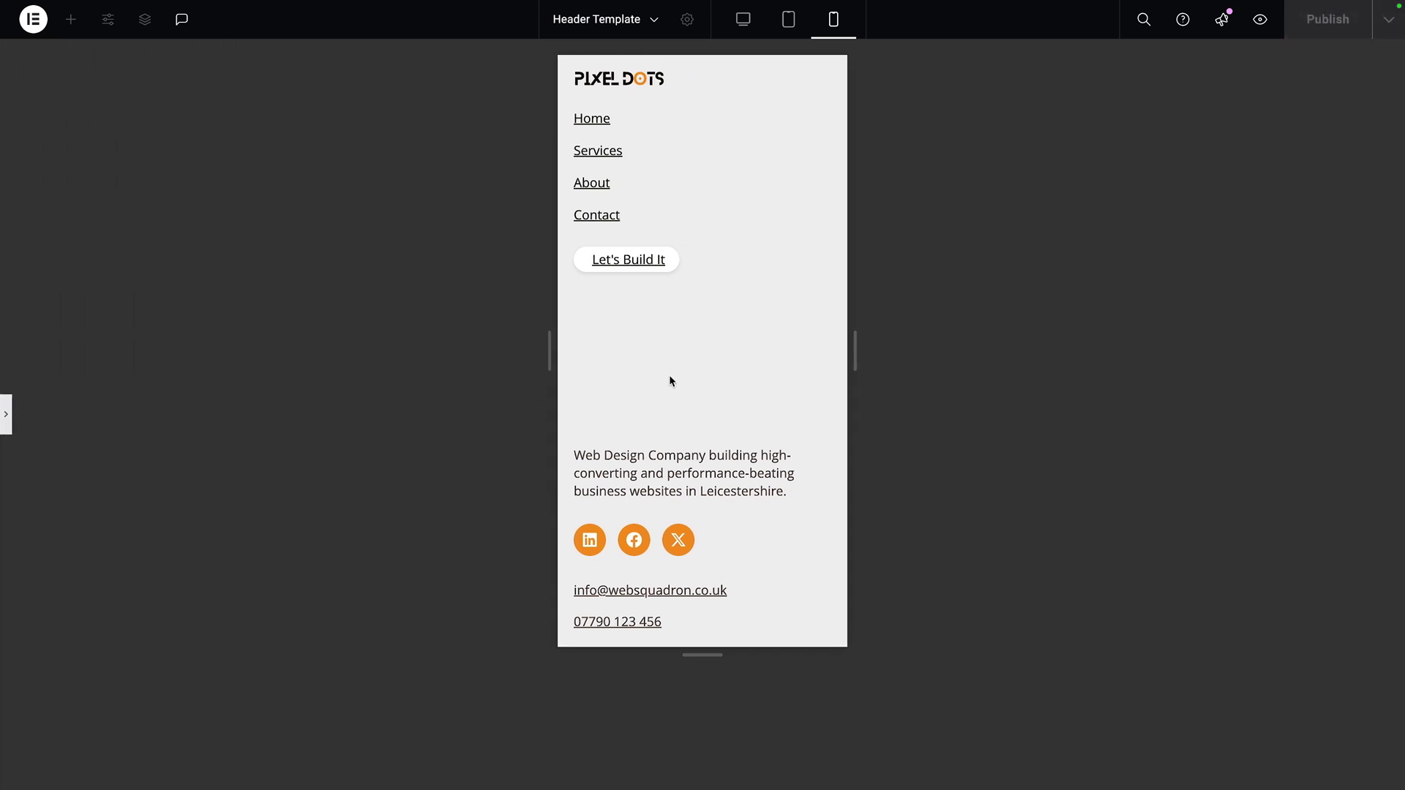
click(6, 414)
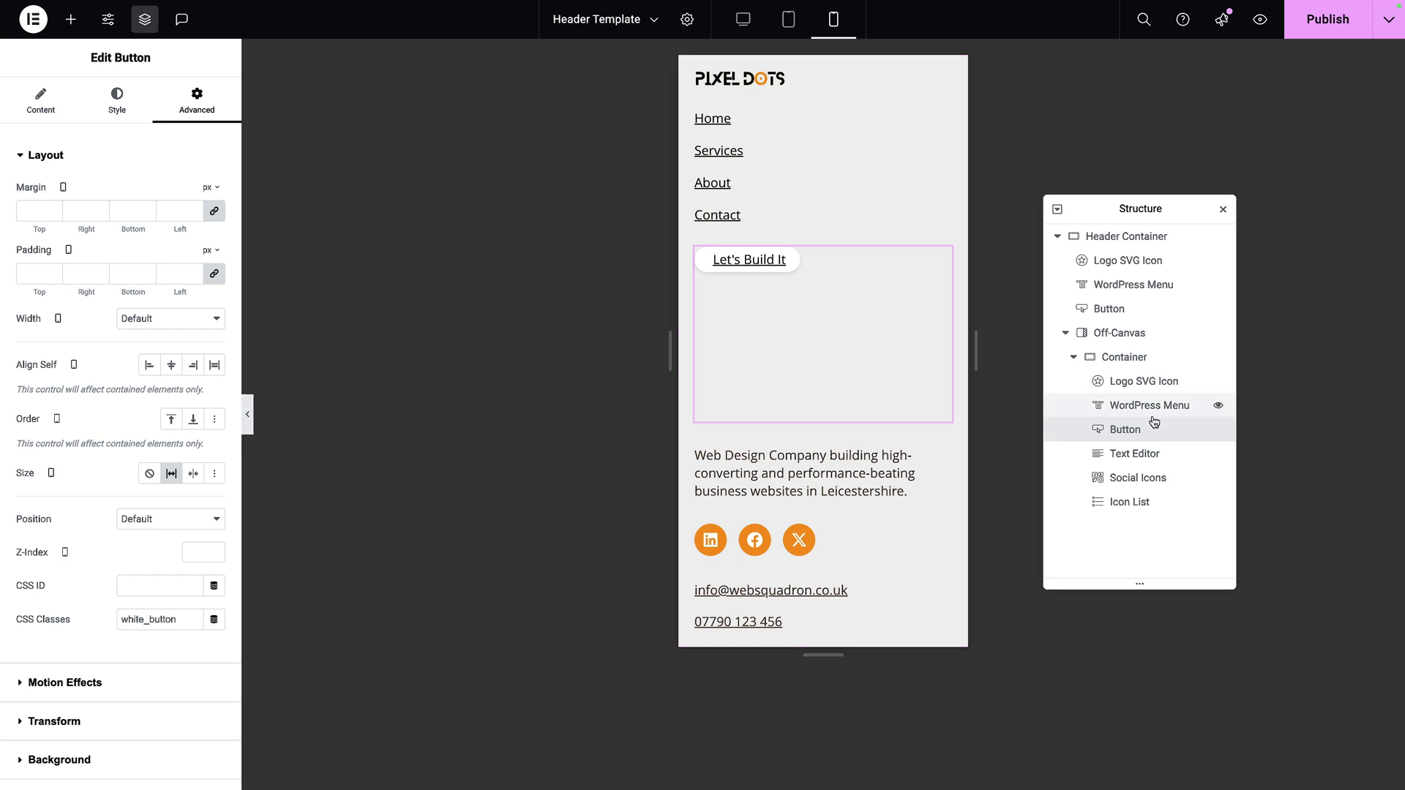
click(171, 474)
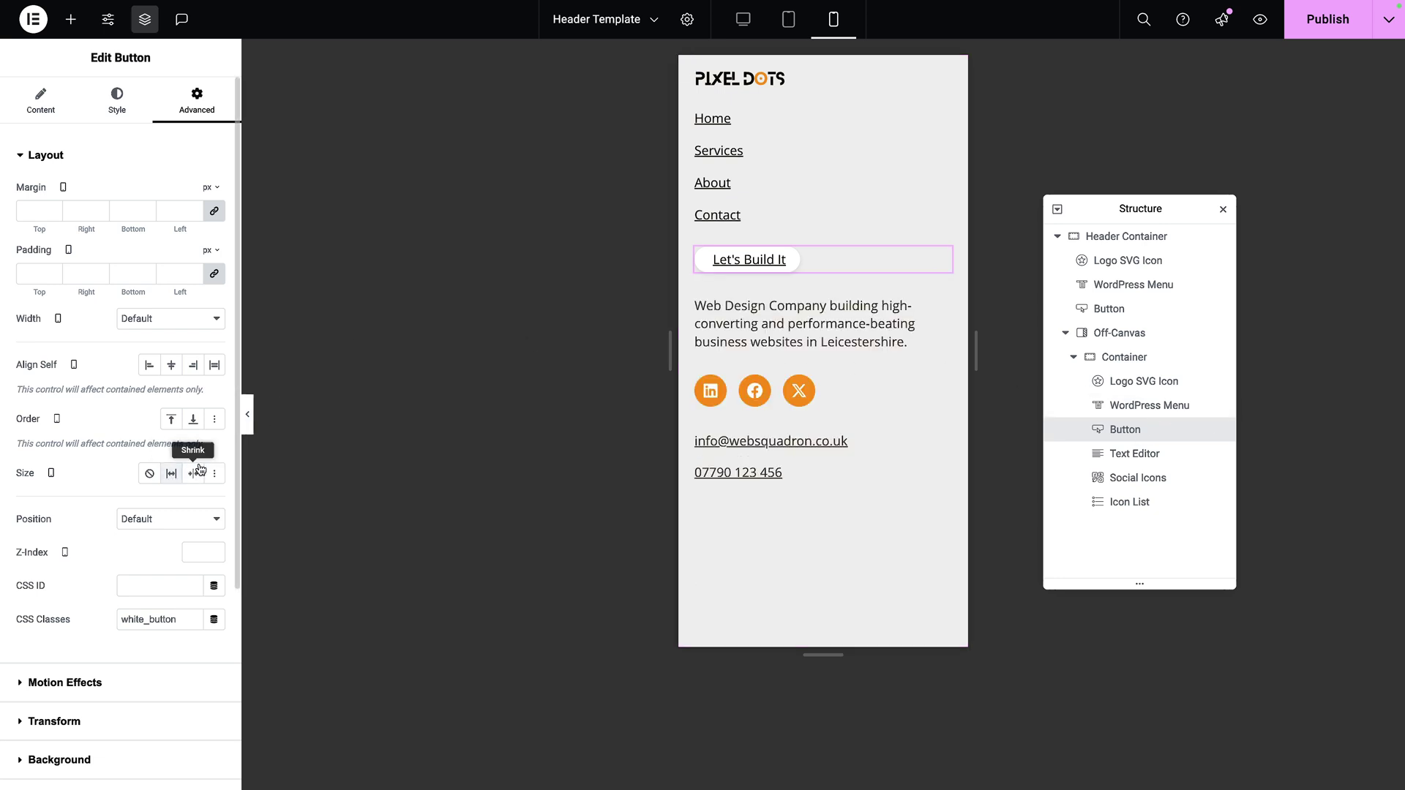
Add an Image widget below the Off-Canvas button, using the café couple photo at Full resolution with a 15 px border radius
click(71, 19)
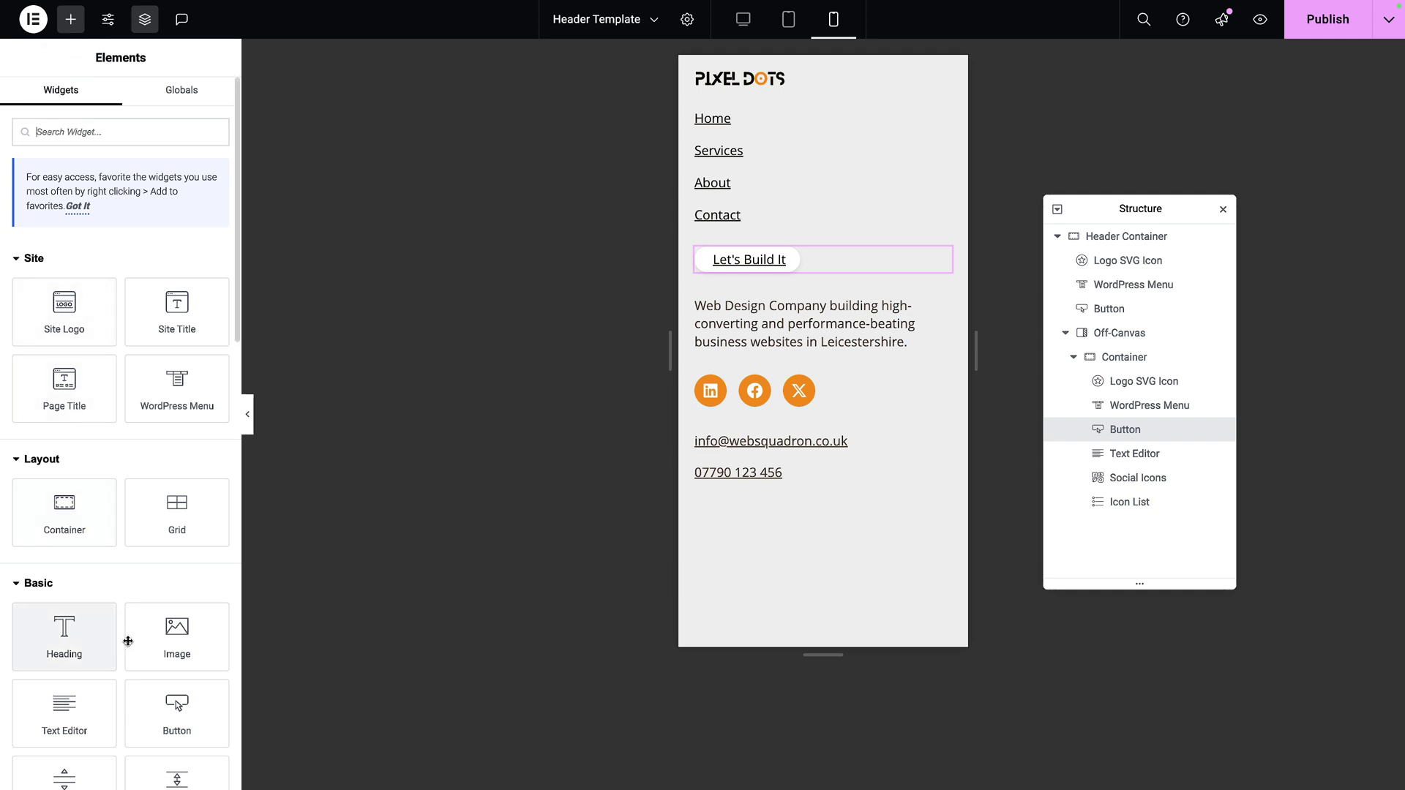
click(179, 638)
click(155, 320)
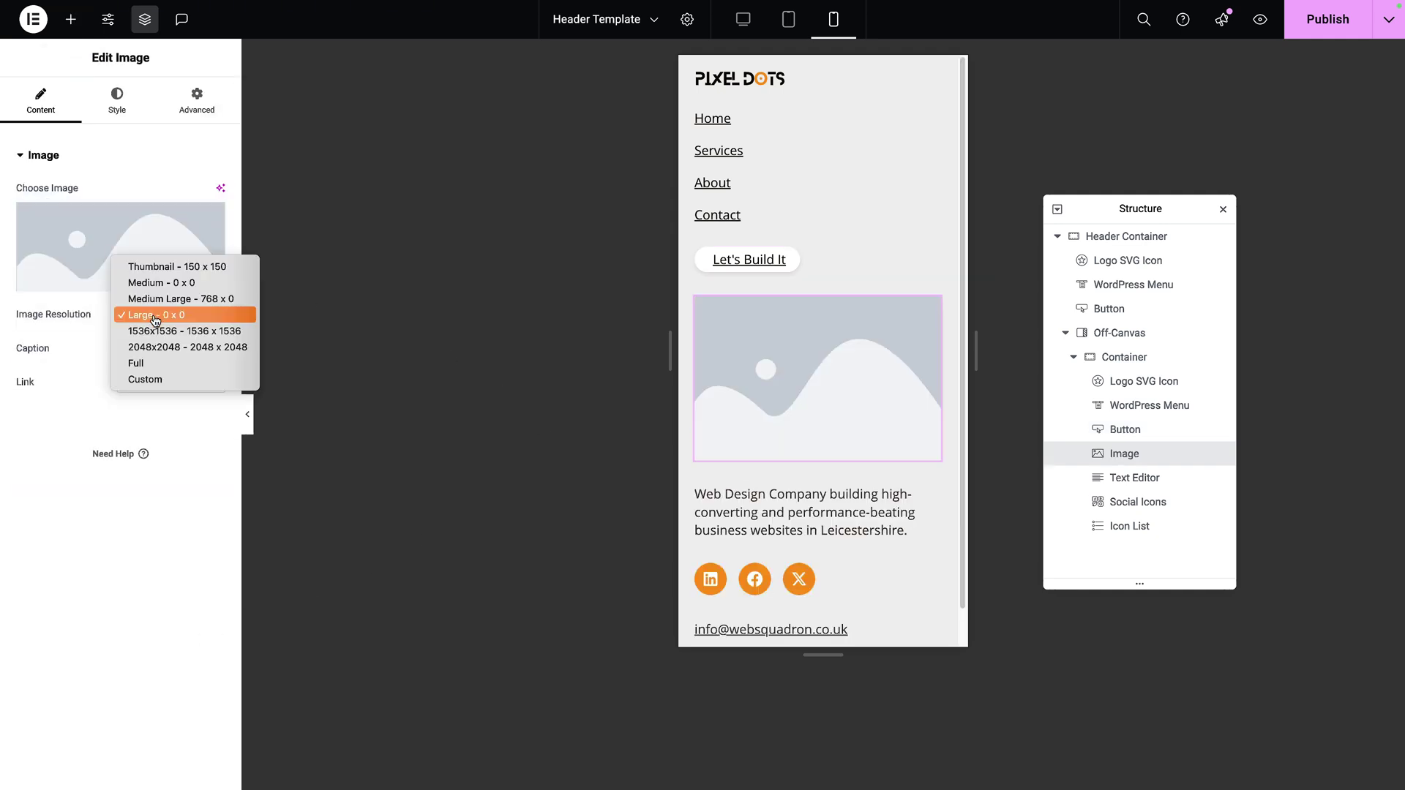
click(146, 363)
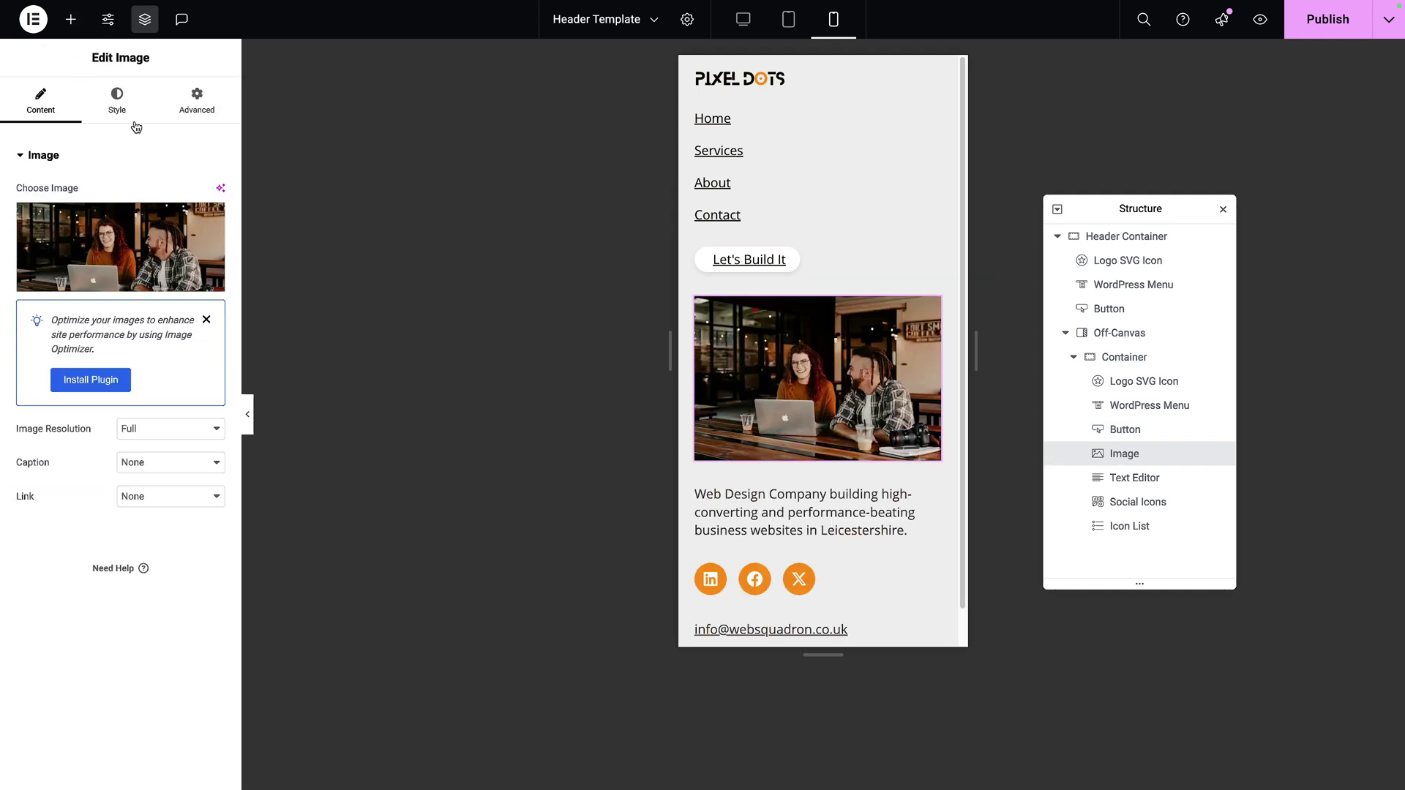
click(121, 103)
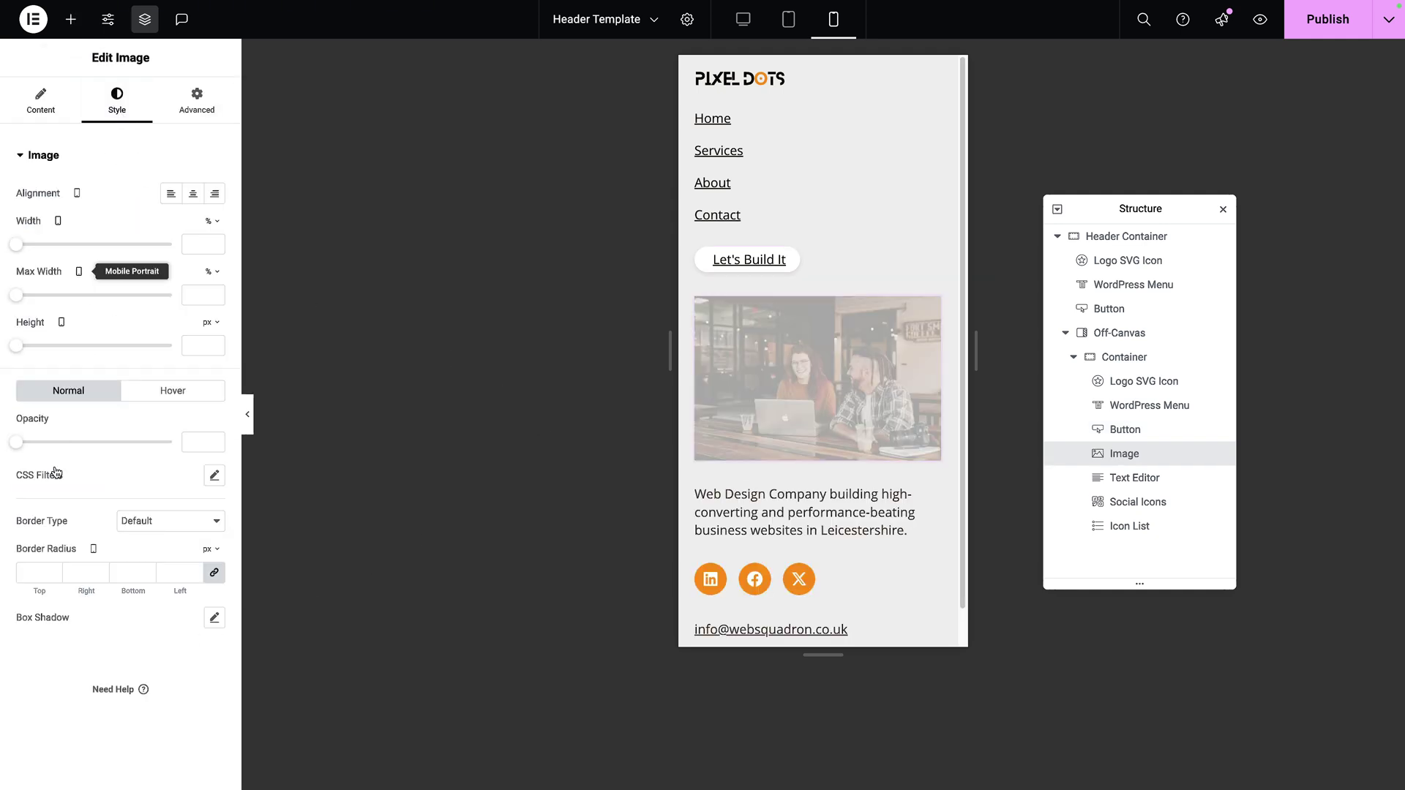
text(15)
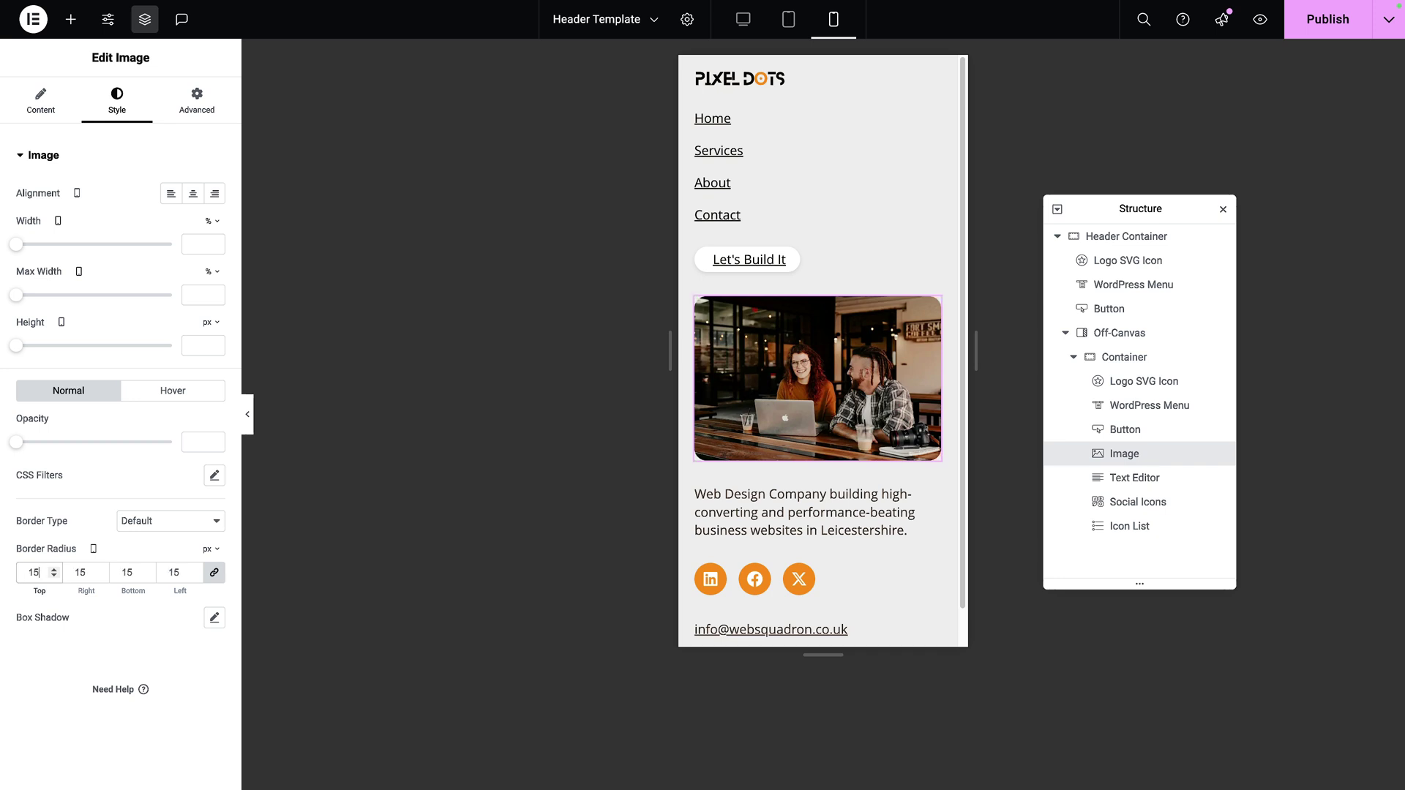
Preview the off-canvas menu's full length and set its container's row gap to 20 px
key(ctrl+p)
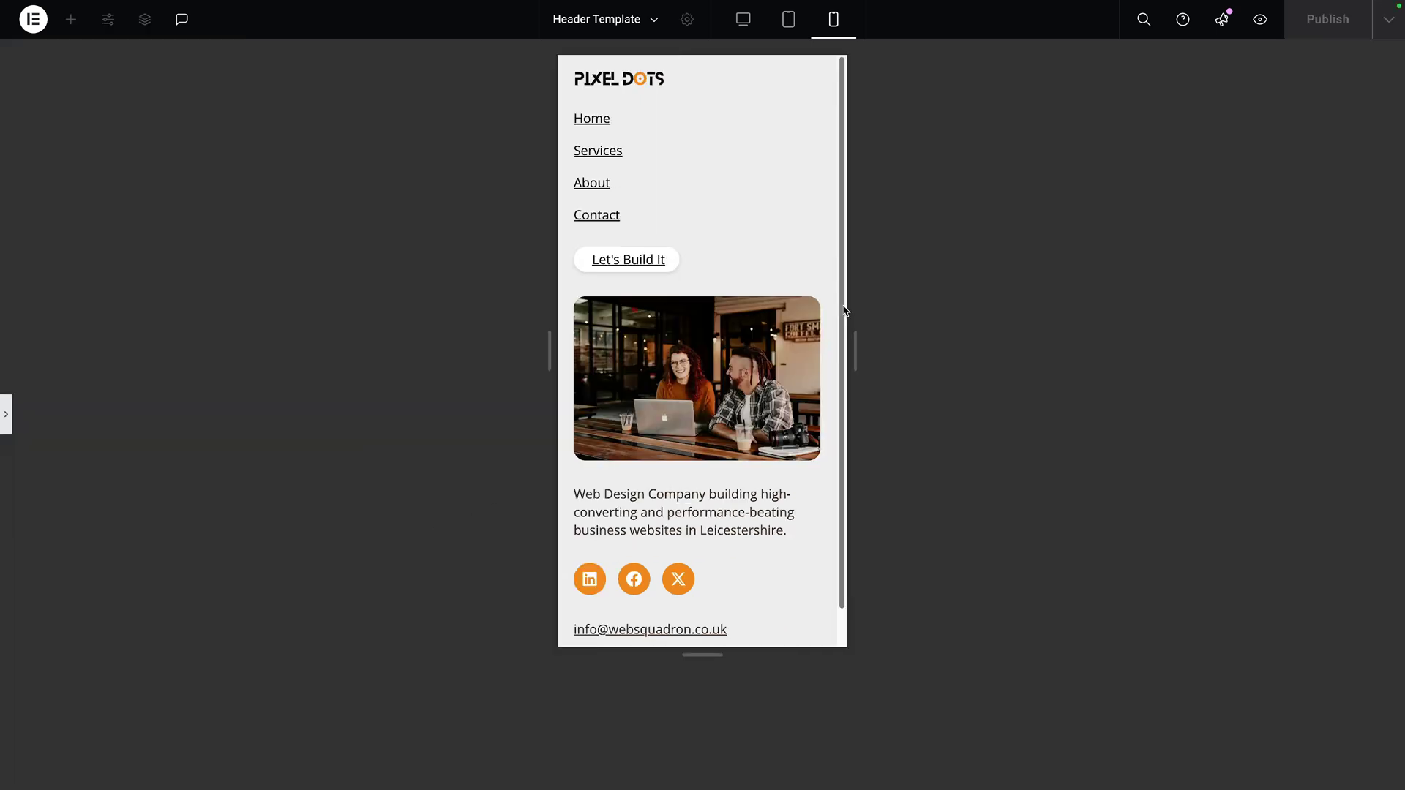
scroll(845, 313, down, 1)
scroll(856, 355, up, 1)
scroll(865, 354, down, 1)
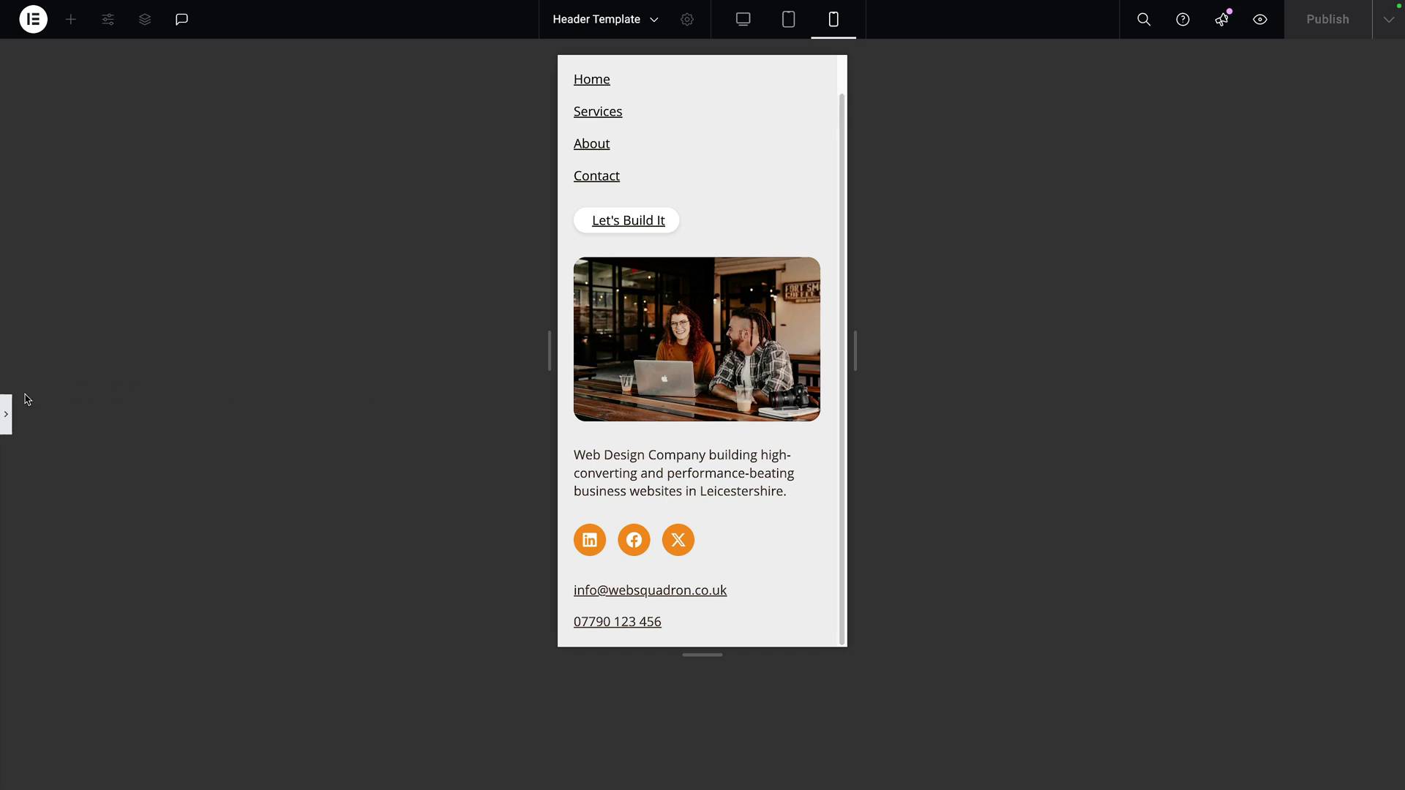
click(6, 414)
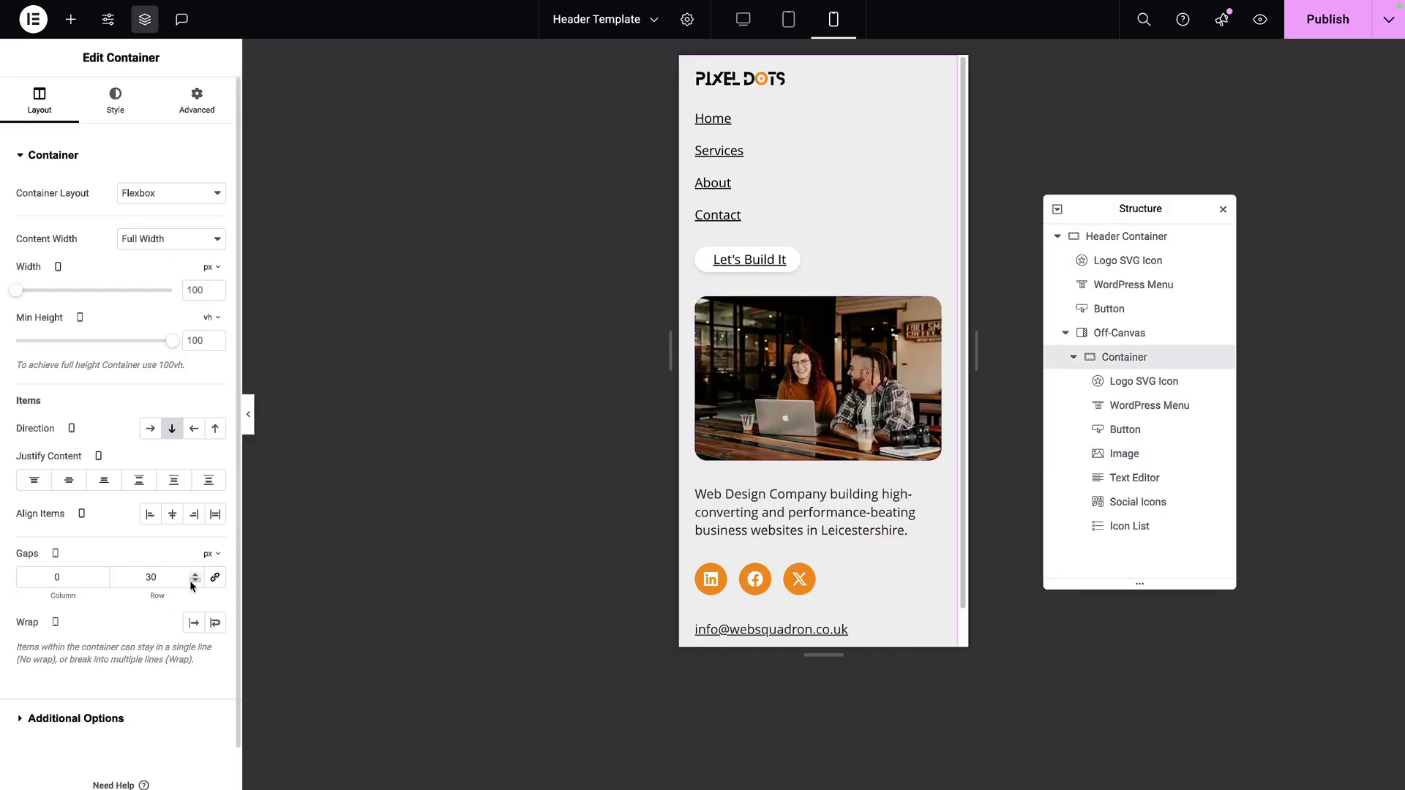
click(195, 583)
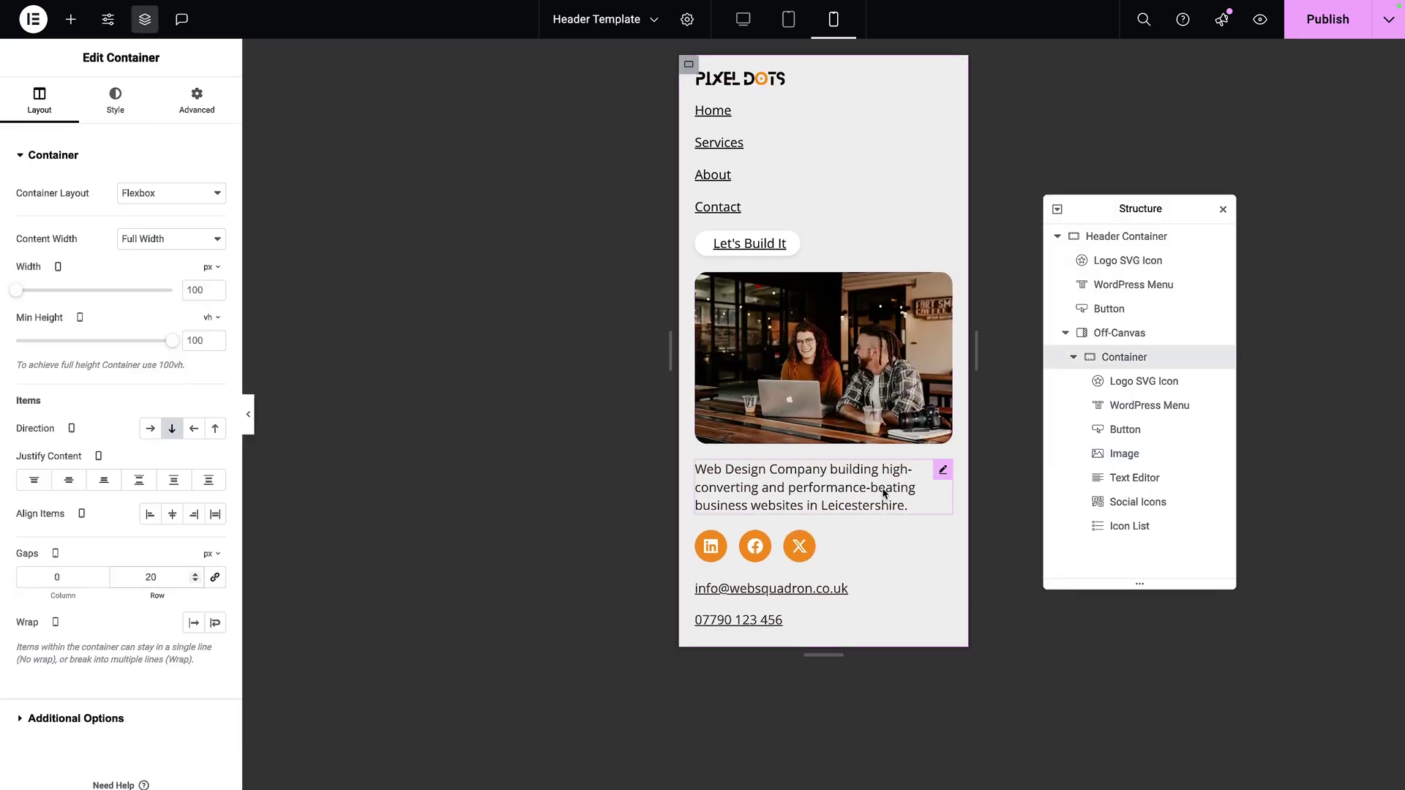
Move the Off-Canvas Let's Build It button below the image and preview the menu
click(1125, 430)
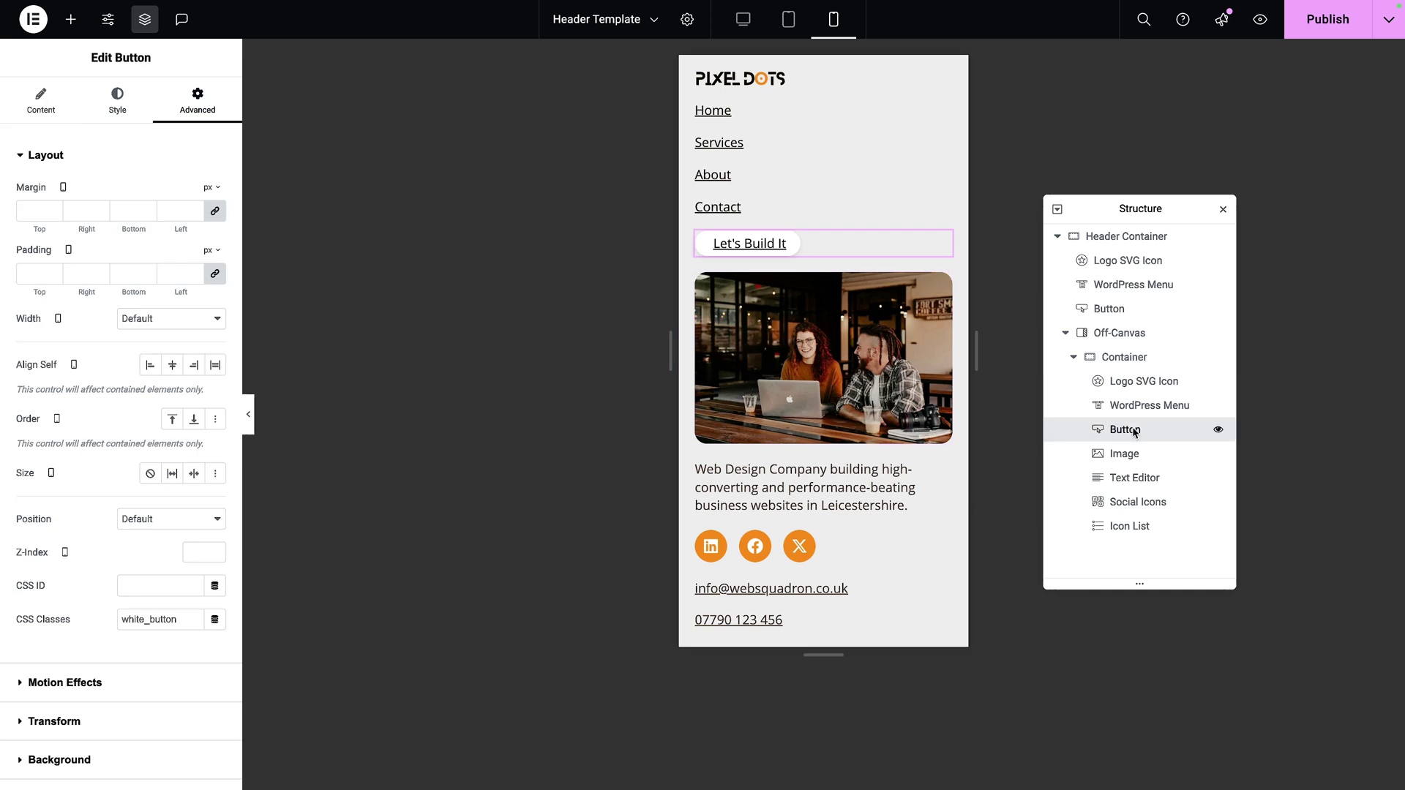
drag(1130, 431, 1147, 455)
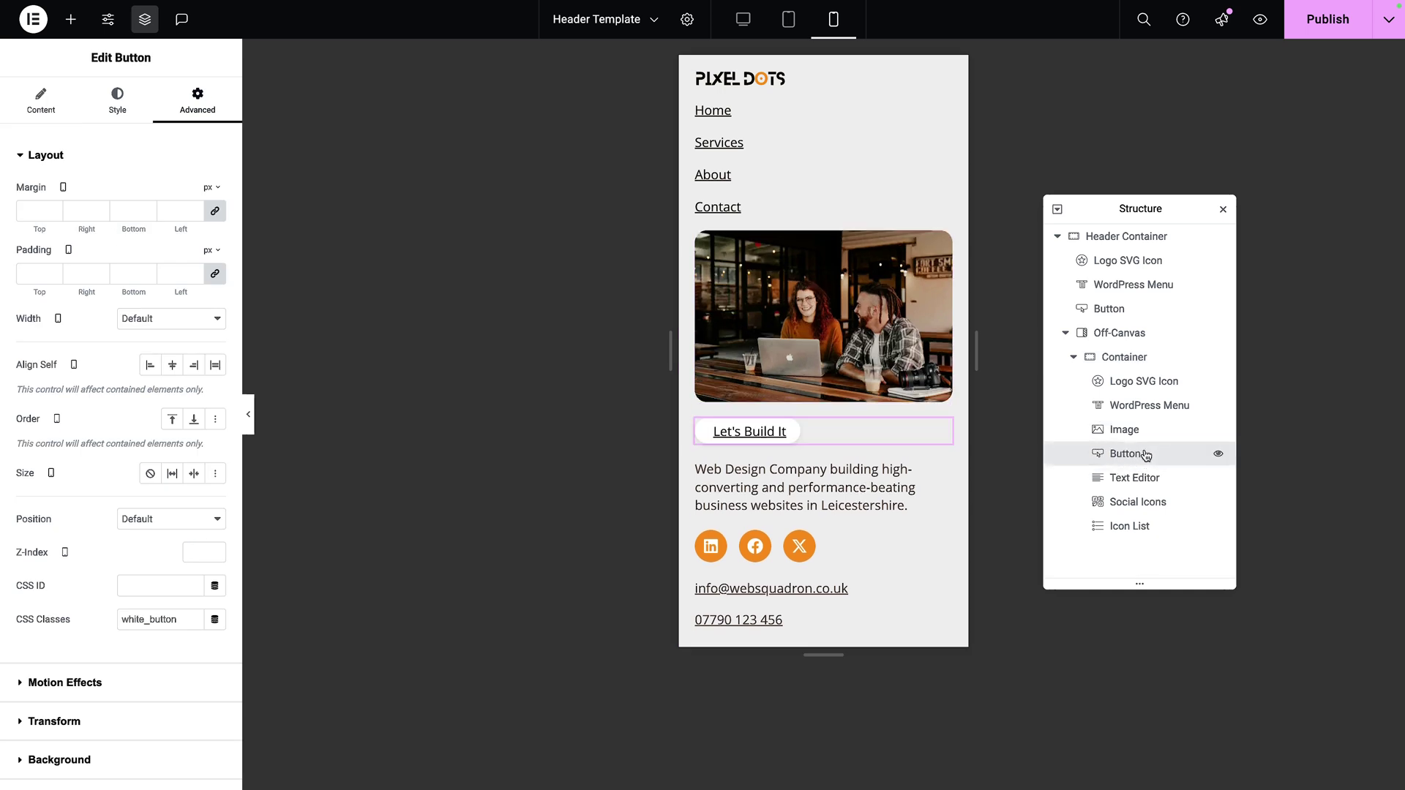
click(248, 414)
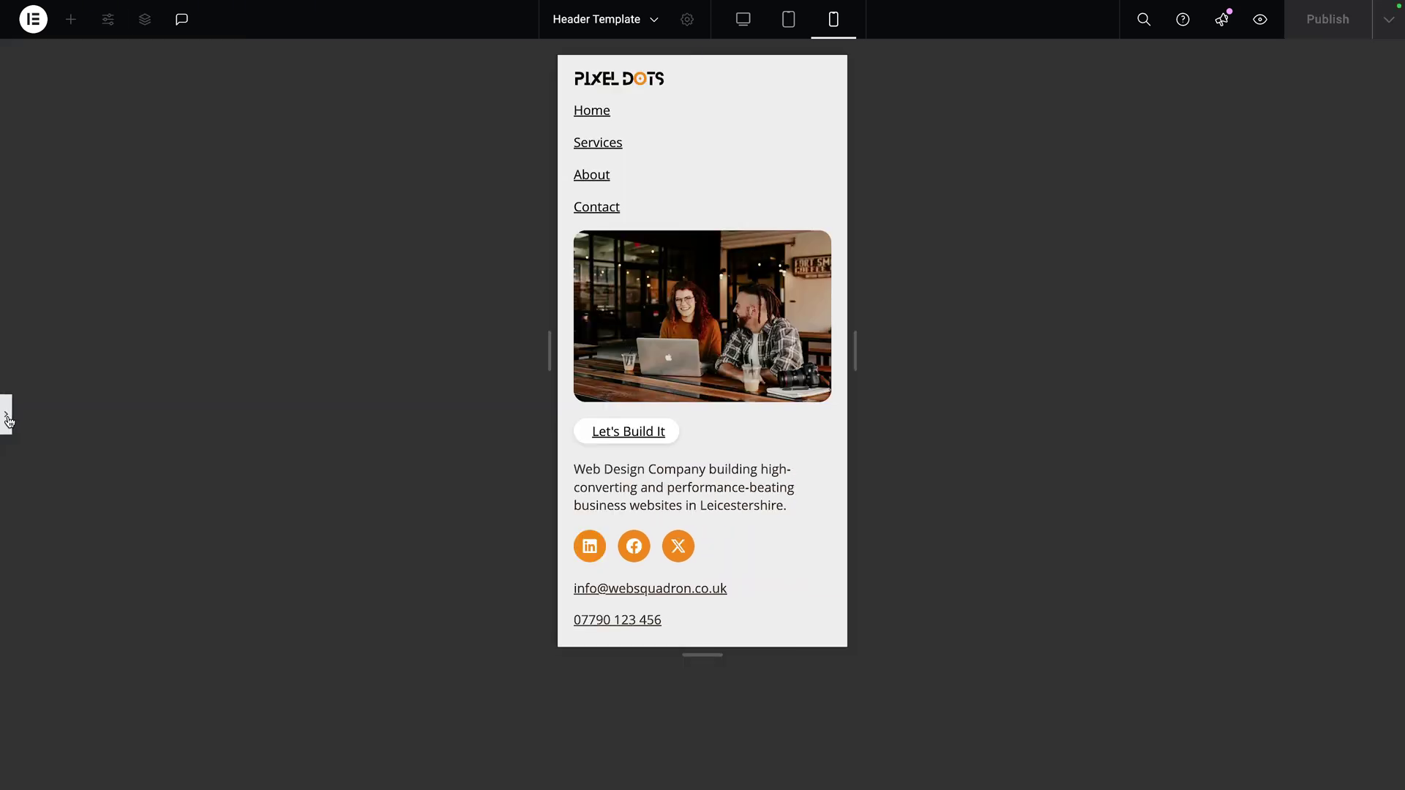
click(7, 417)
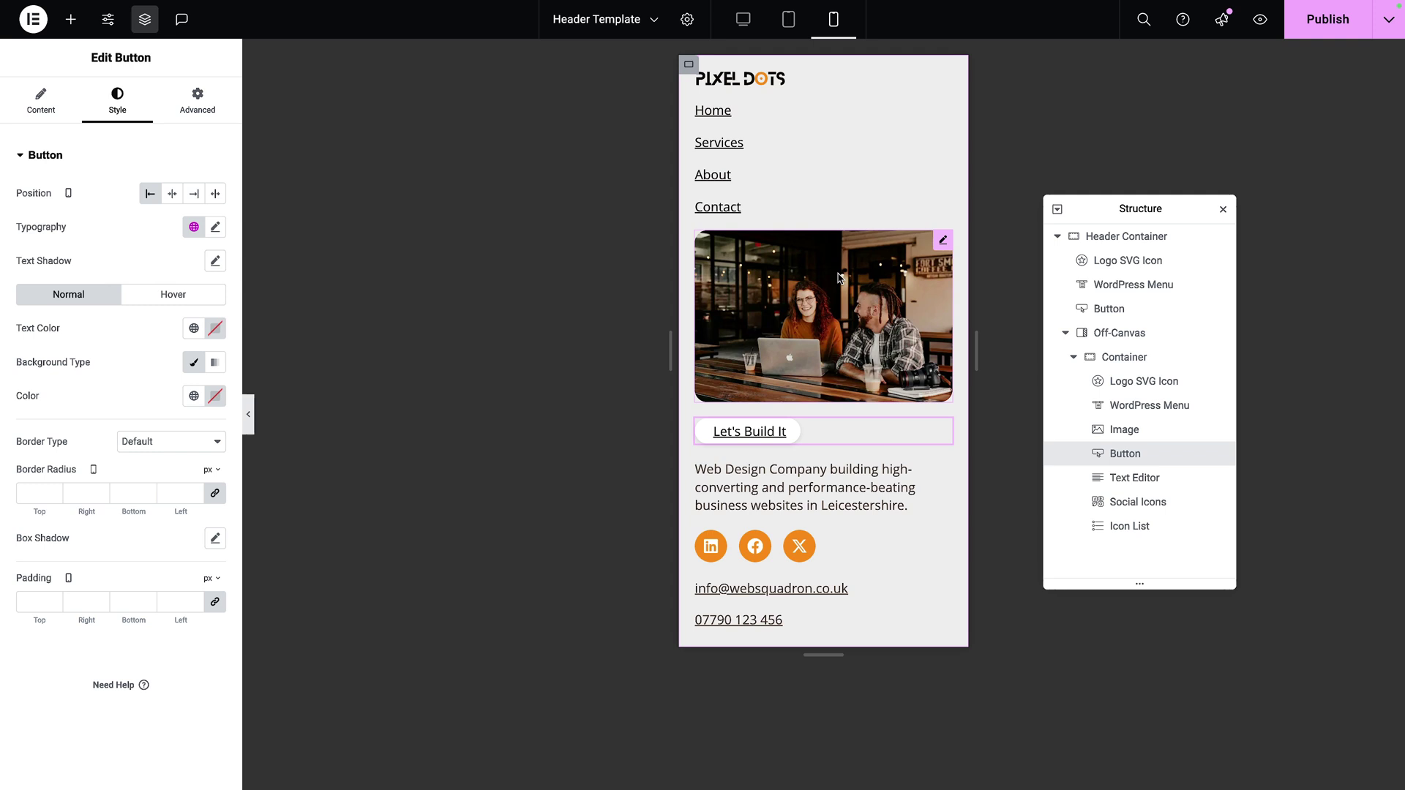
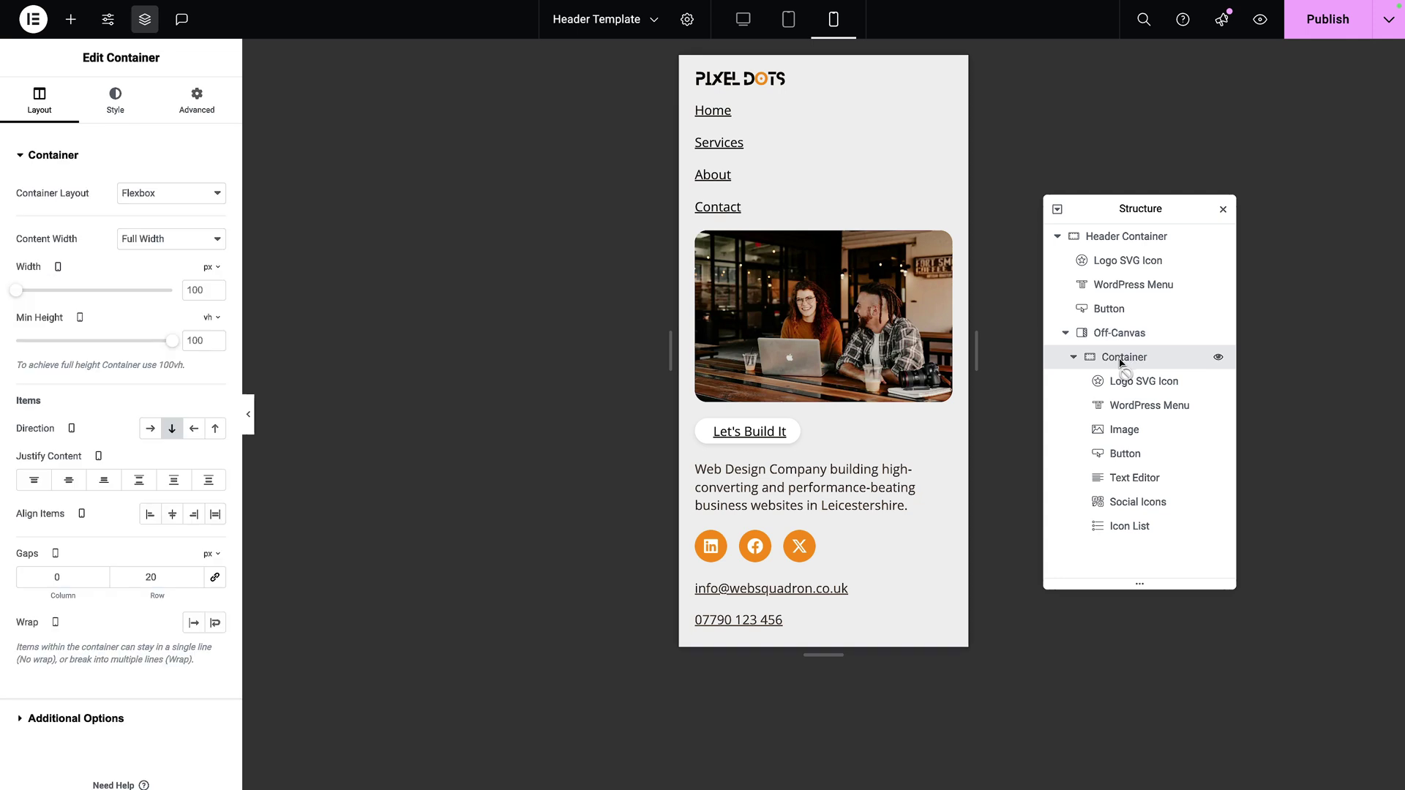
Add an Icon widget to the Off-Canvas container and place it above the Logo SVG Icon
click(70, 19)
scroll(79, 619, down, 2)
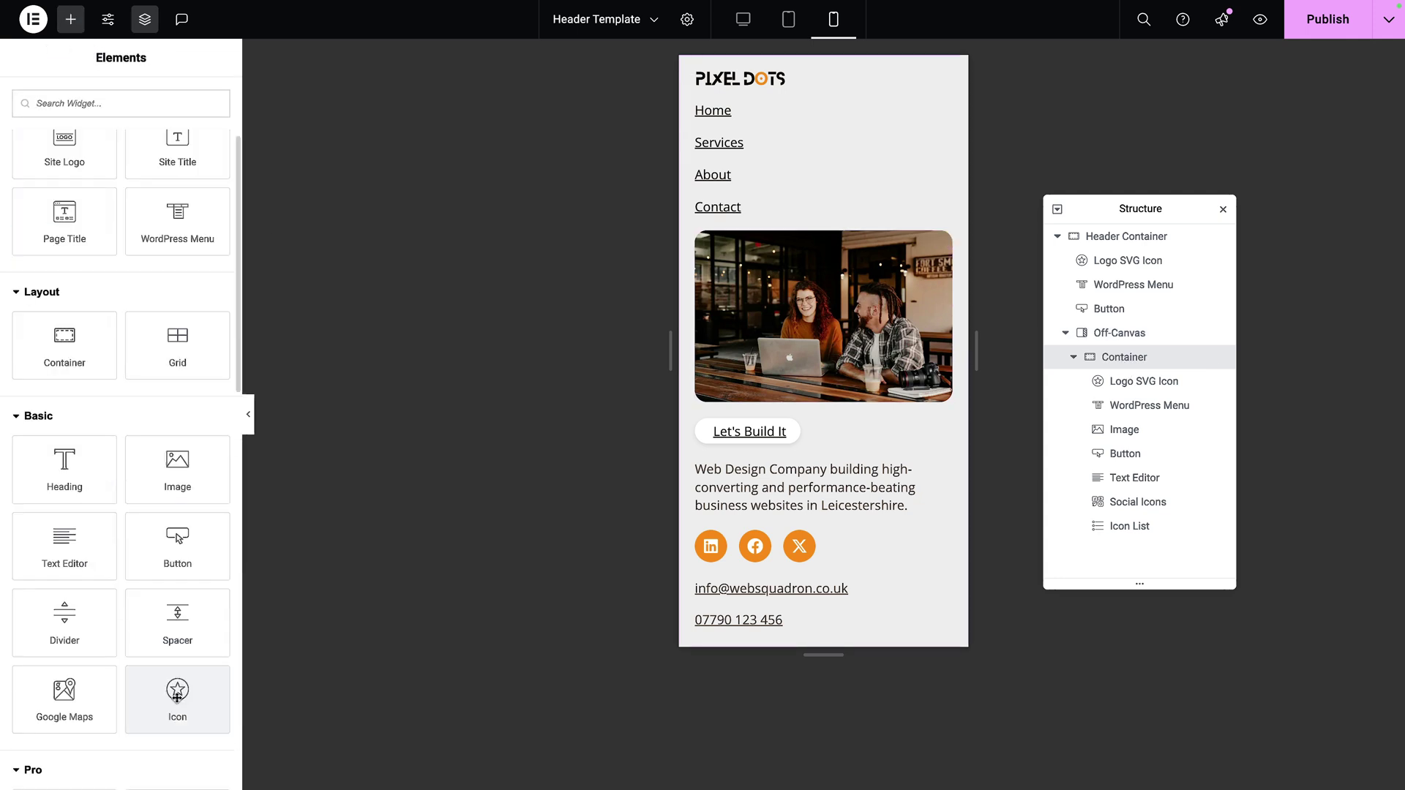
click(174, 704)
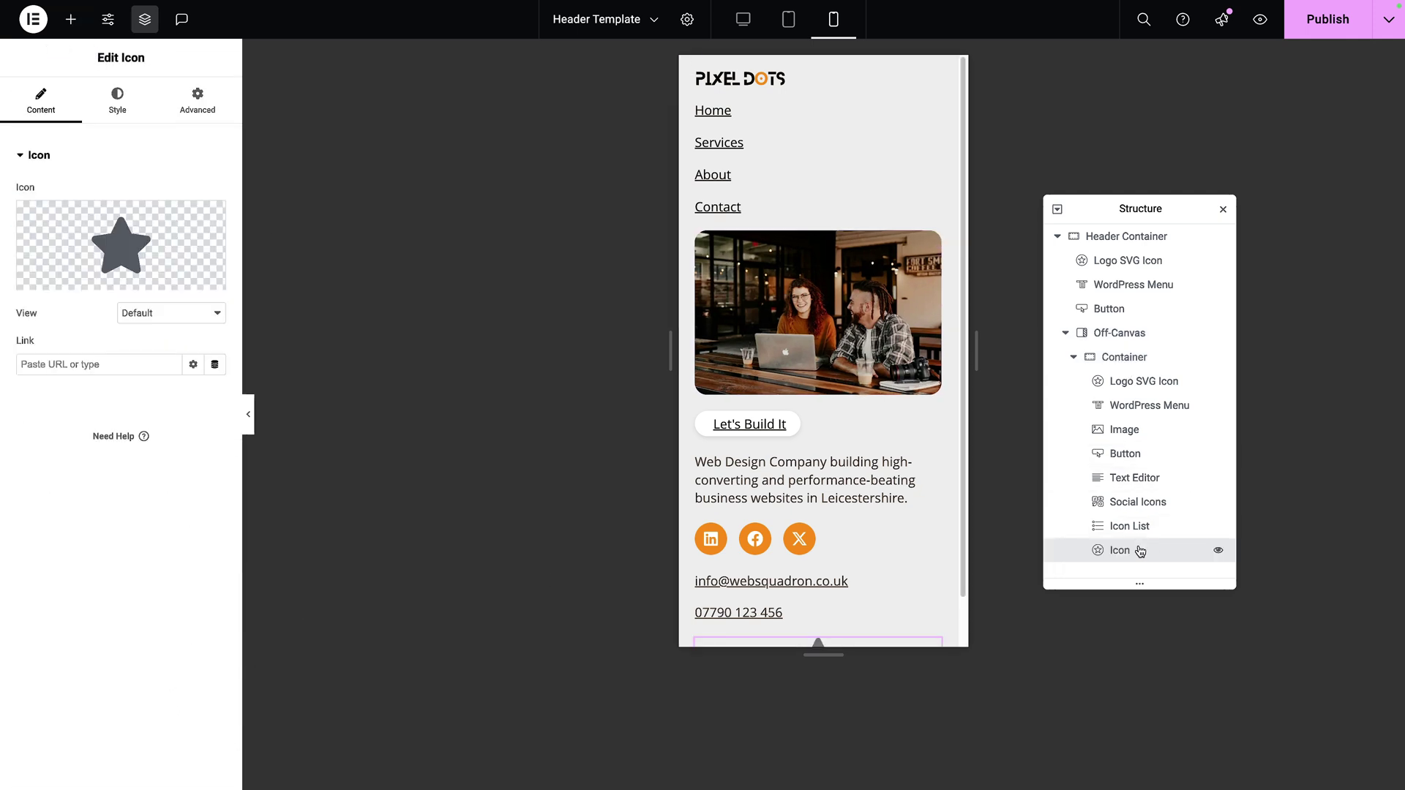
drag(1123, 553, 1154, 381)
Replace the new widget's star with the Plus icon from the icon library
click(815, 91)
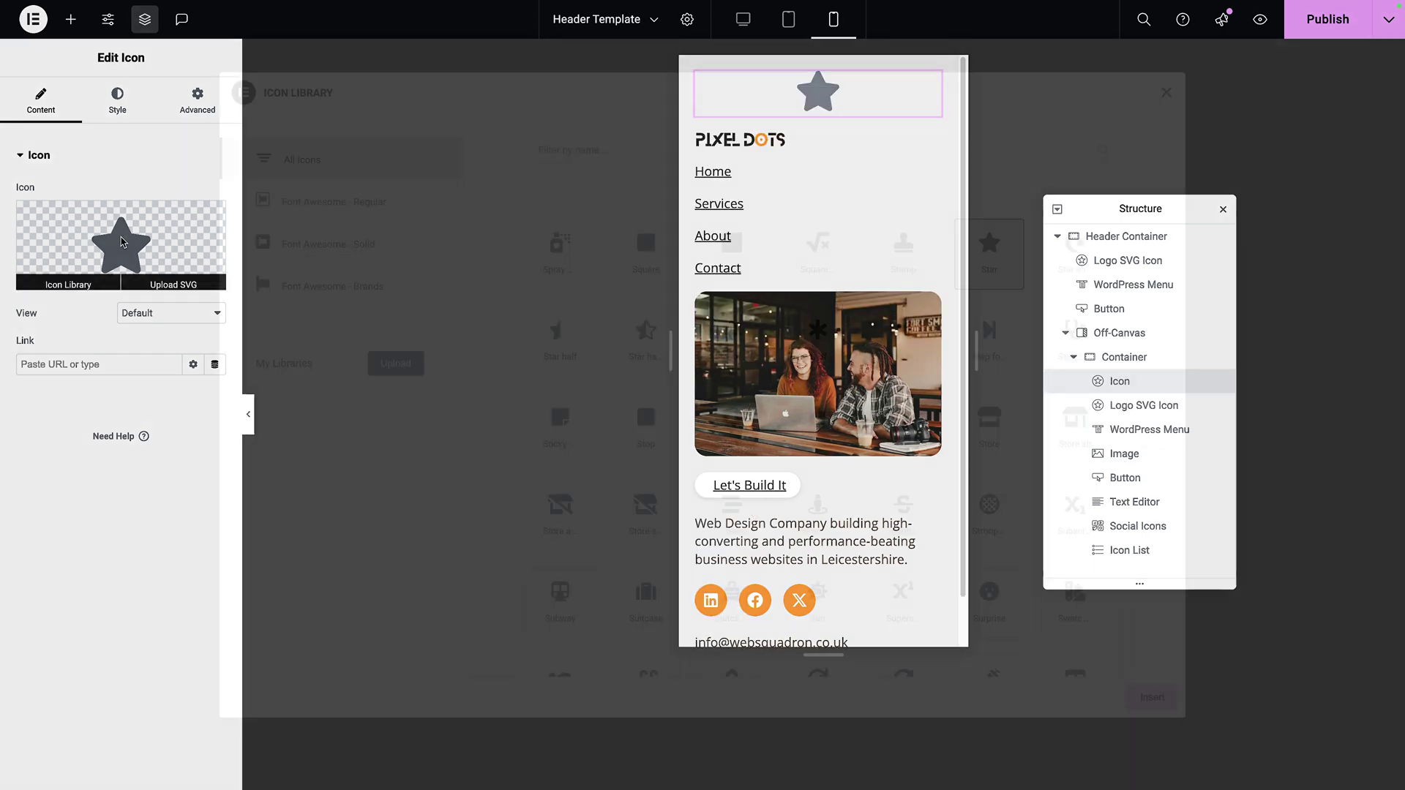
text(plus)
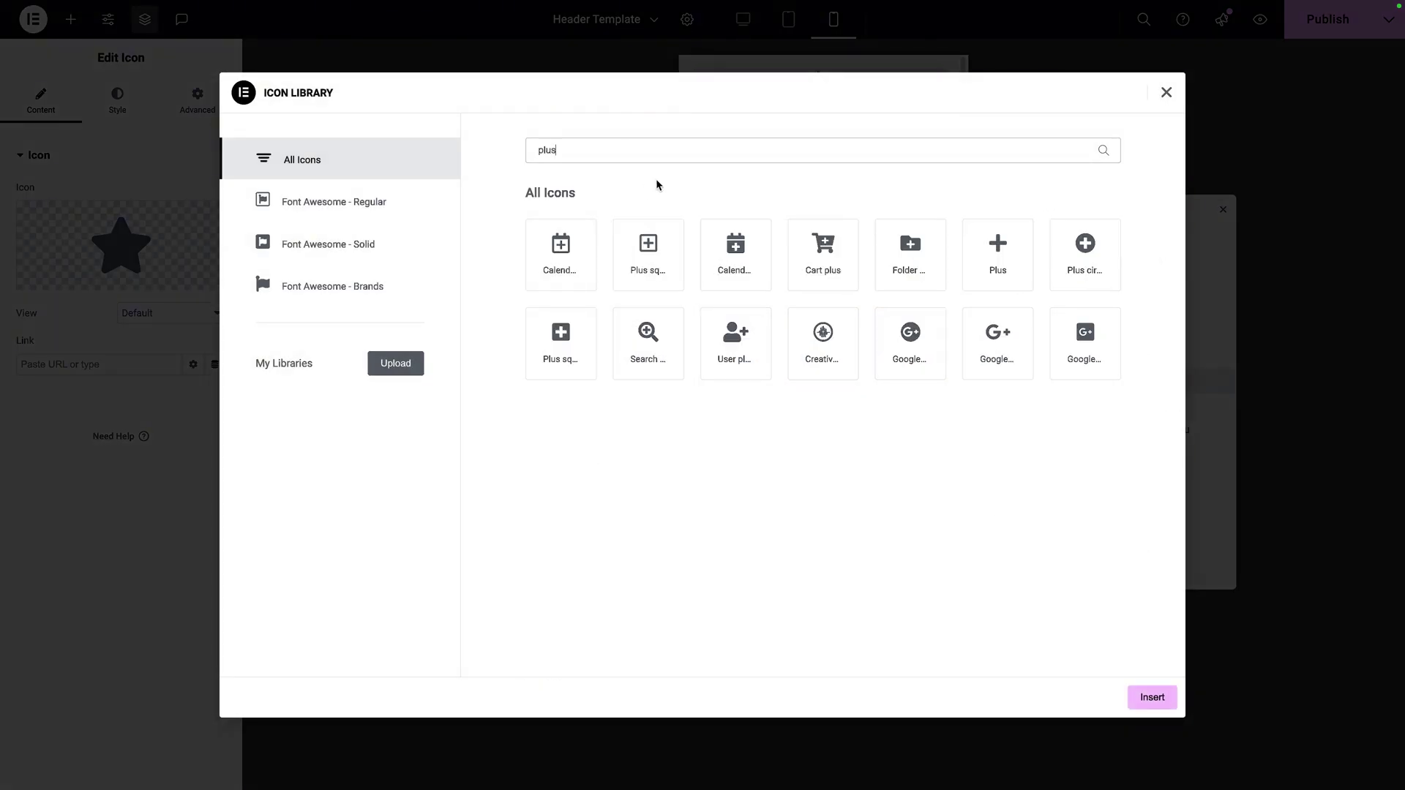
double_click(995, 256)
Style the plus icon with Right alignment, 20 px size, 45-degree rotation and the global Text color
click(117, 98)
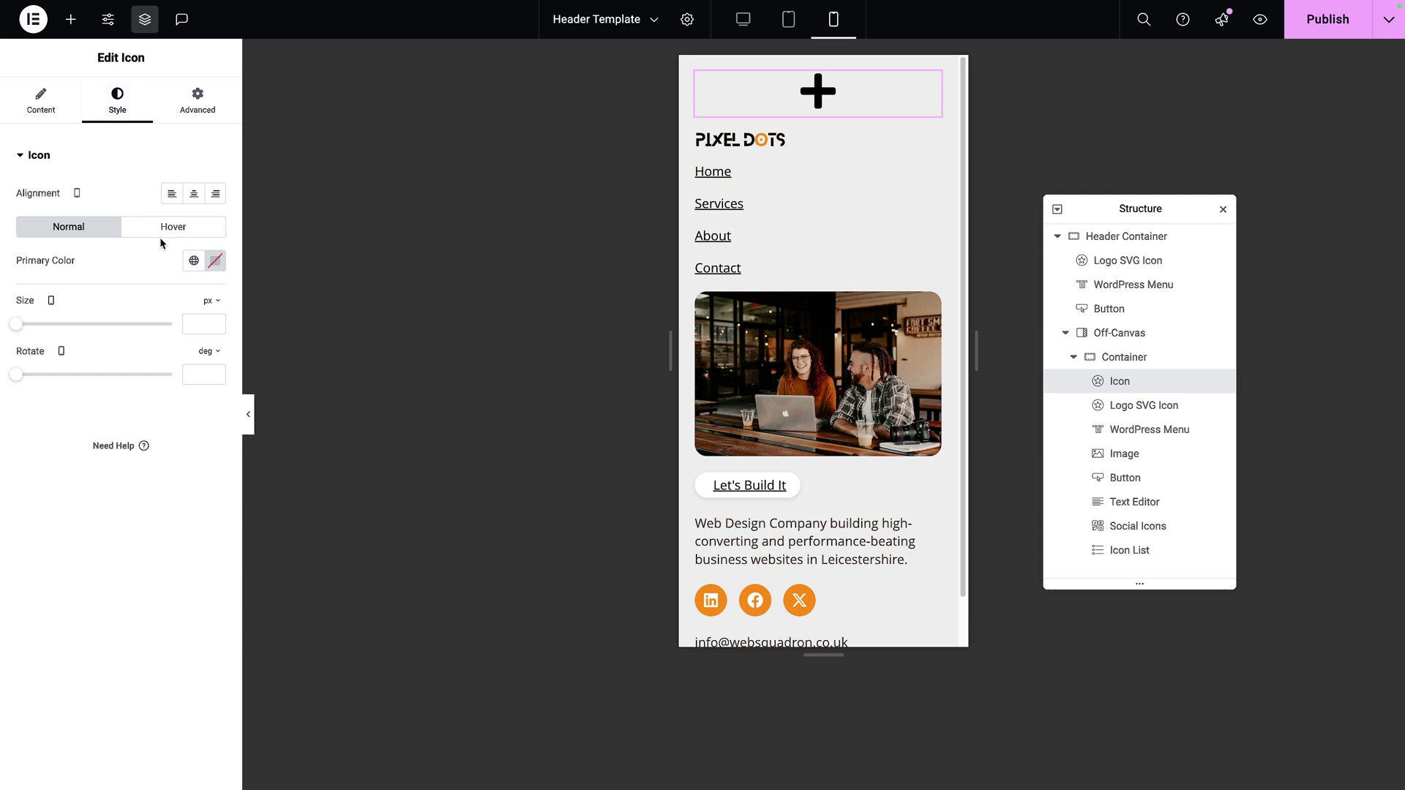
click(216, 195)
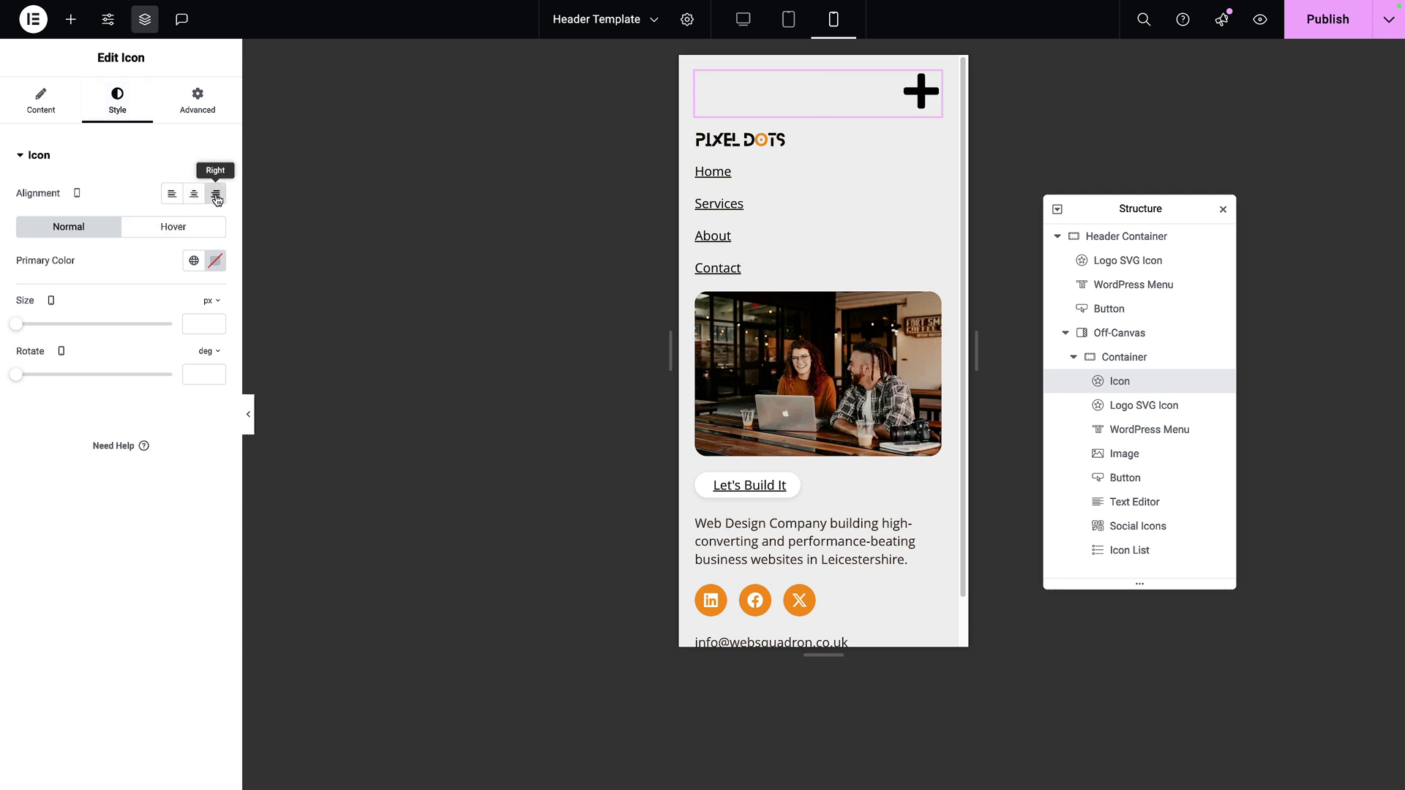
text(20)
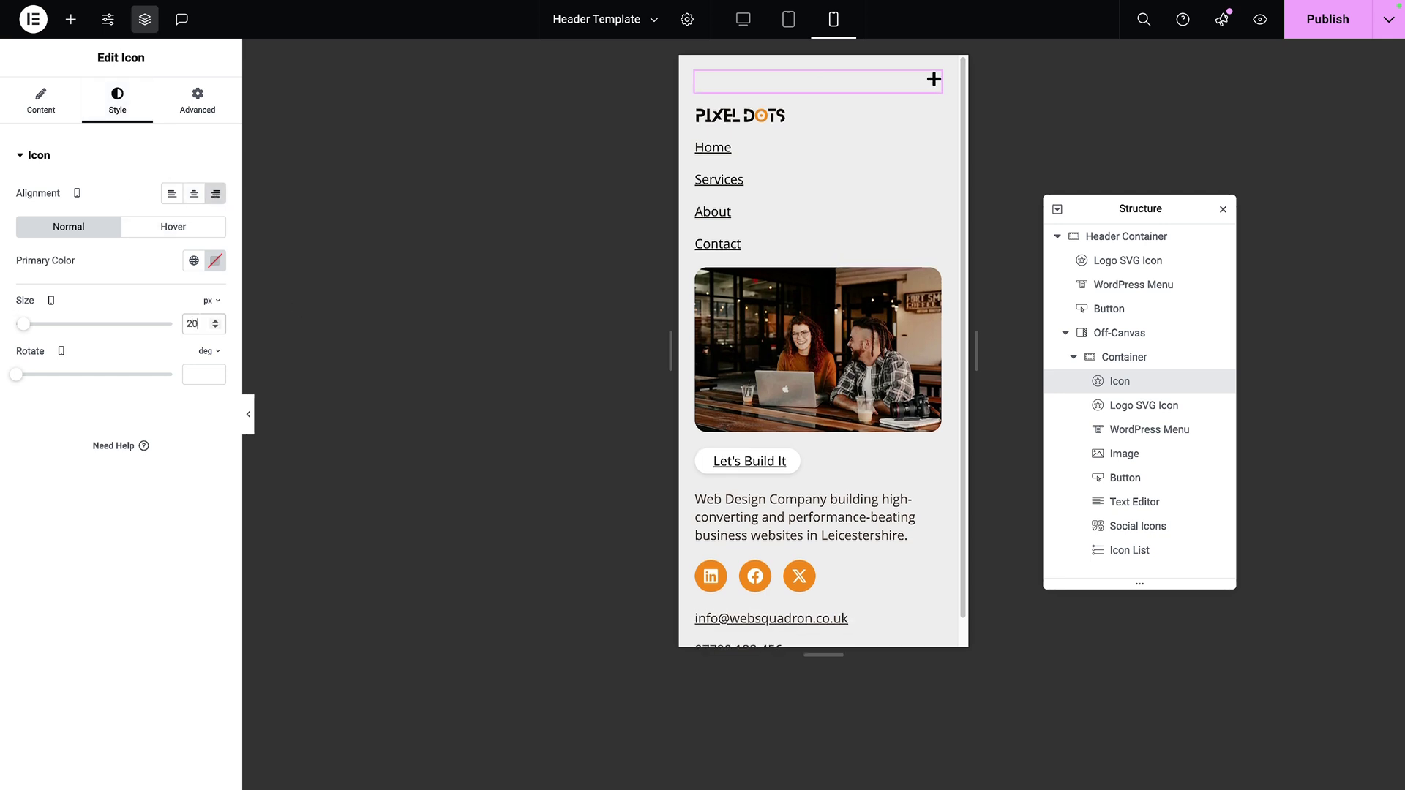
click(190, 373)
text(45)
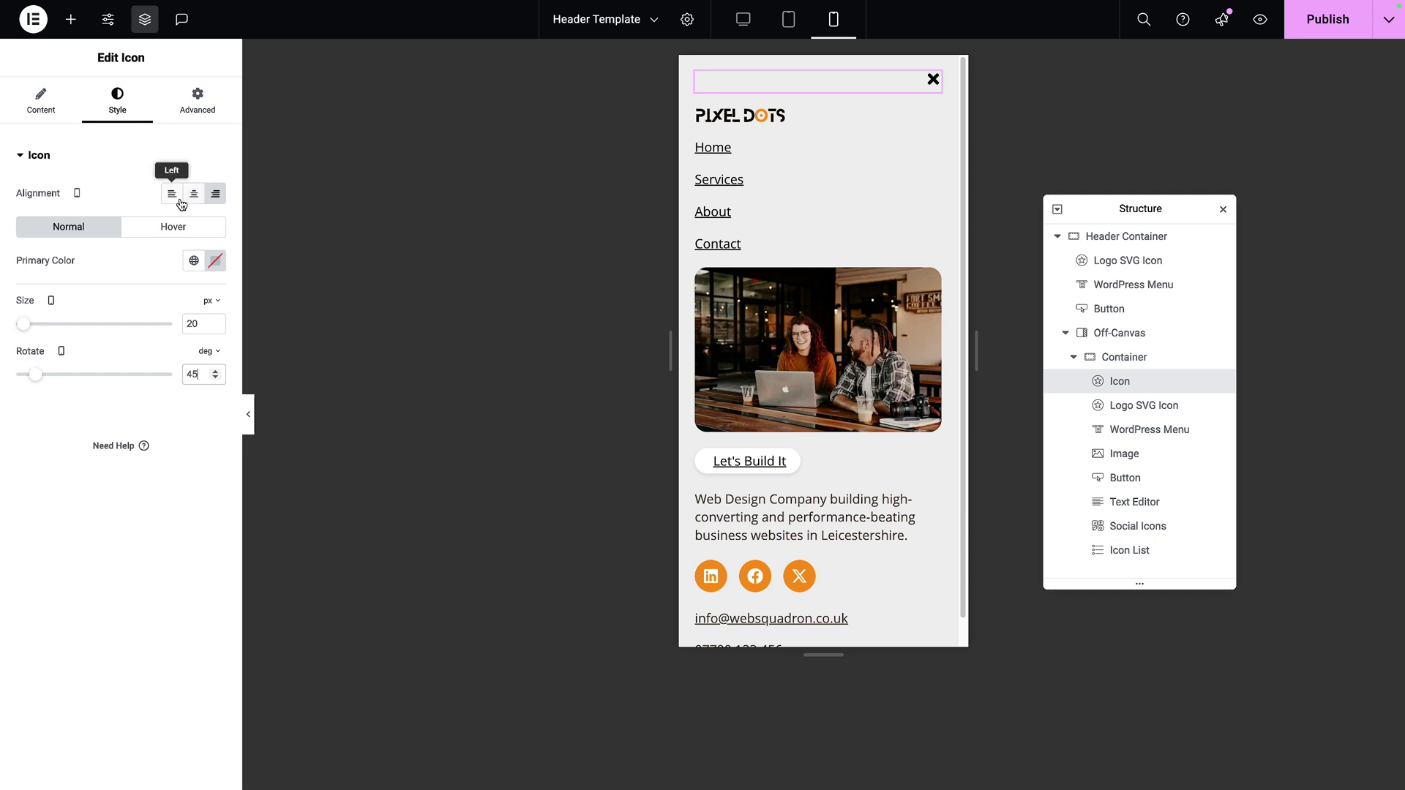
click(194, 261)
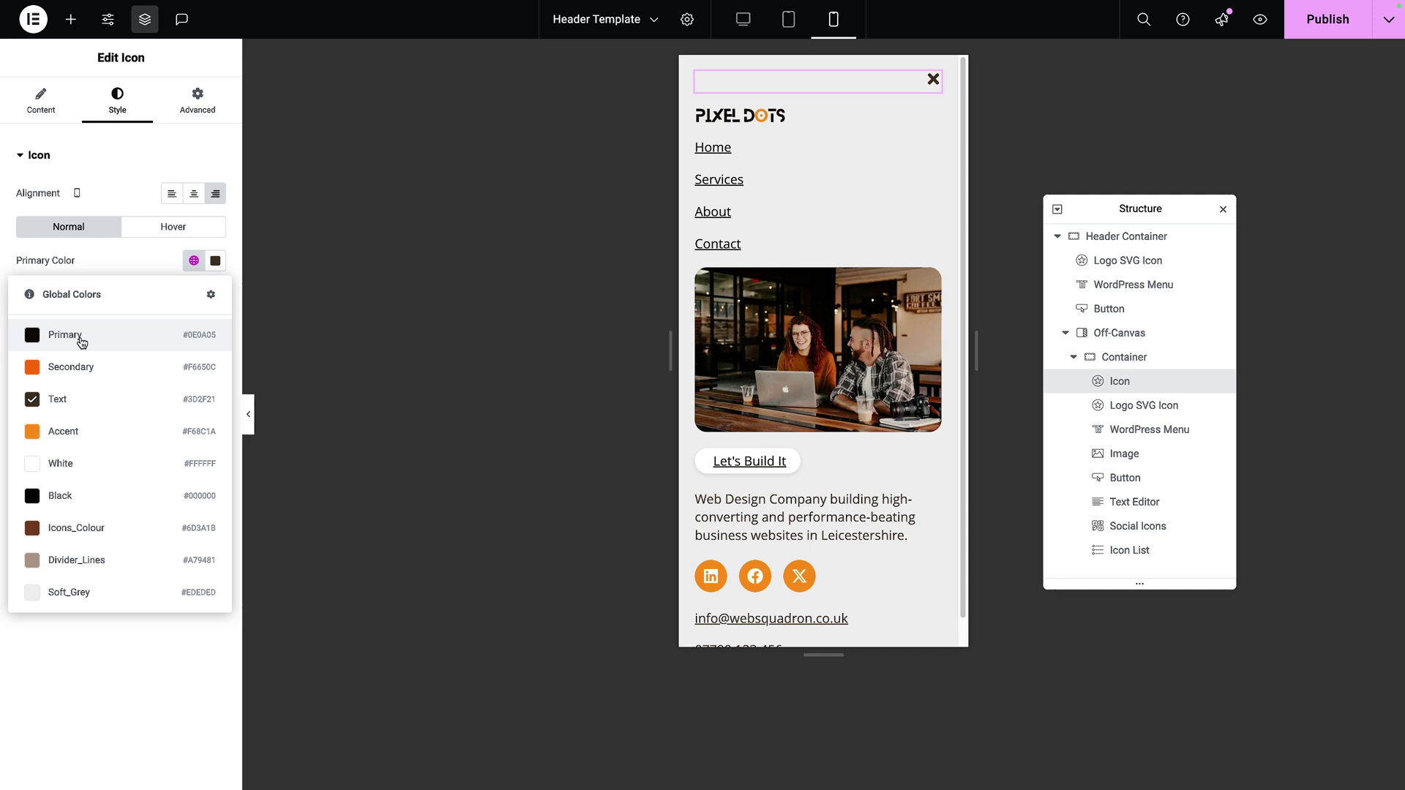
click(82, 399)
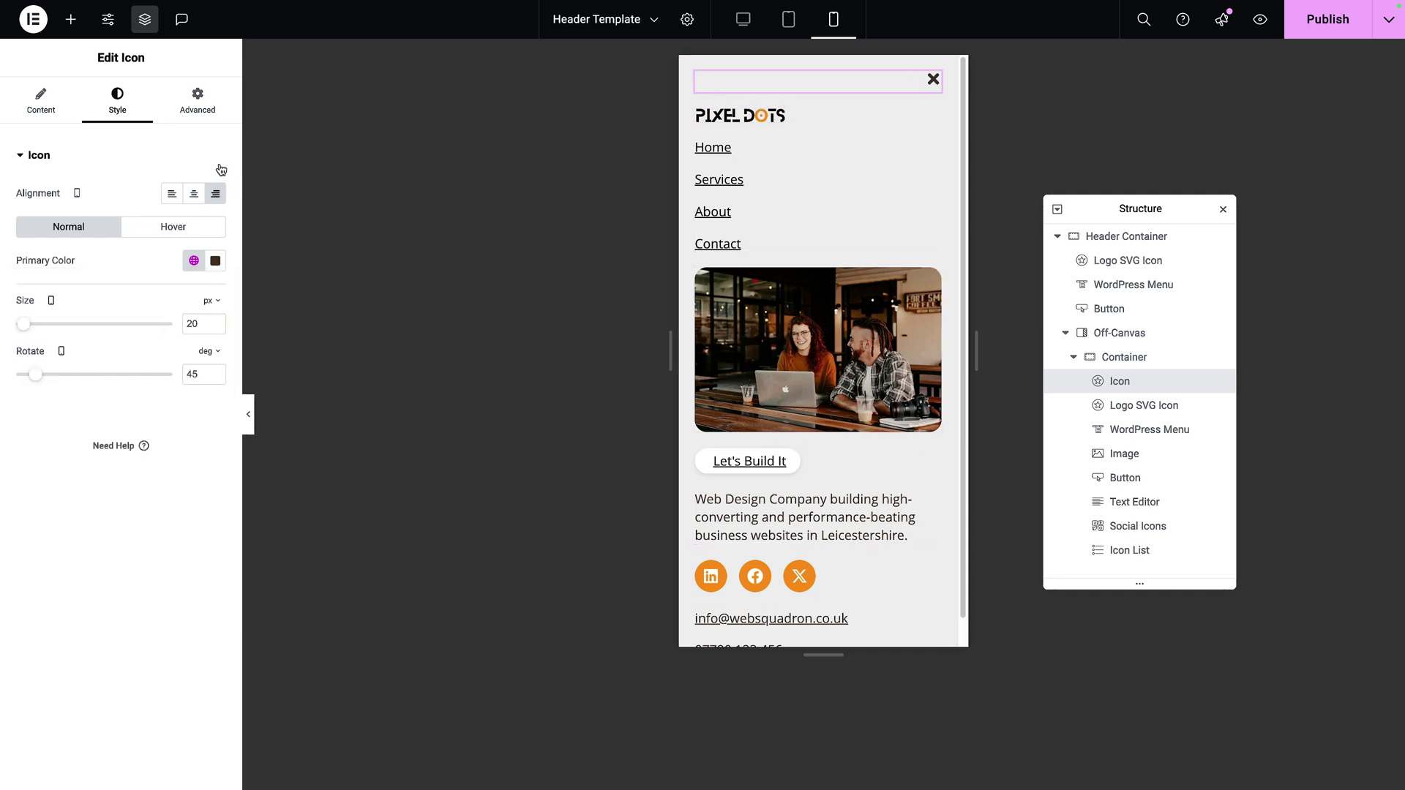
Set the close icon's position to Absolute and orient it horizontally from the container's right edge
click(207, 115)
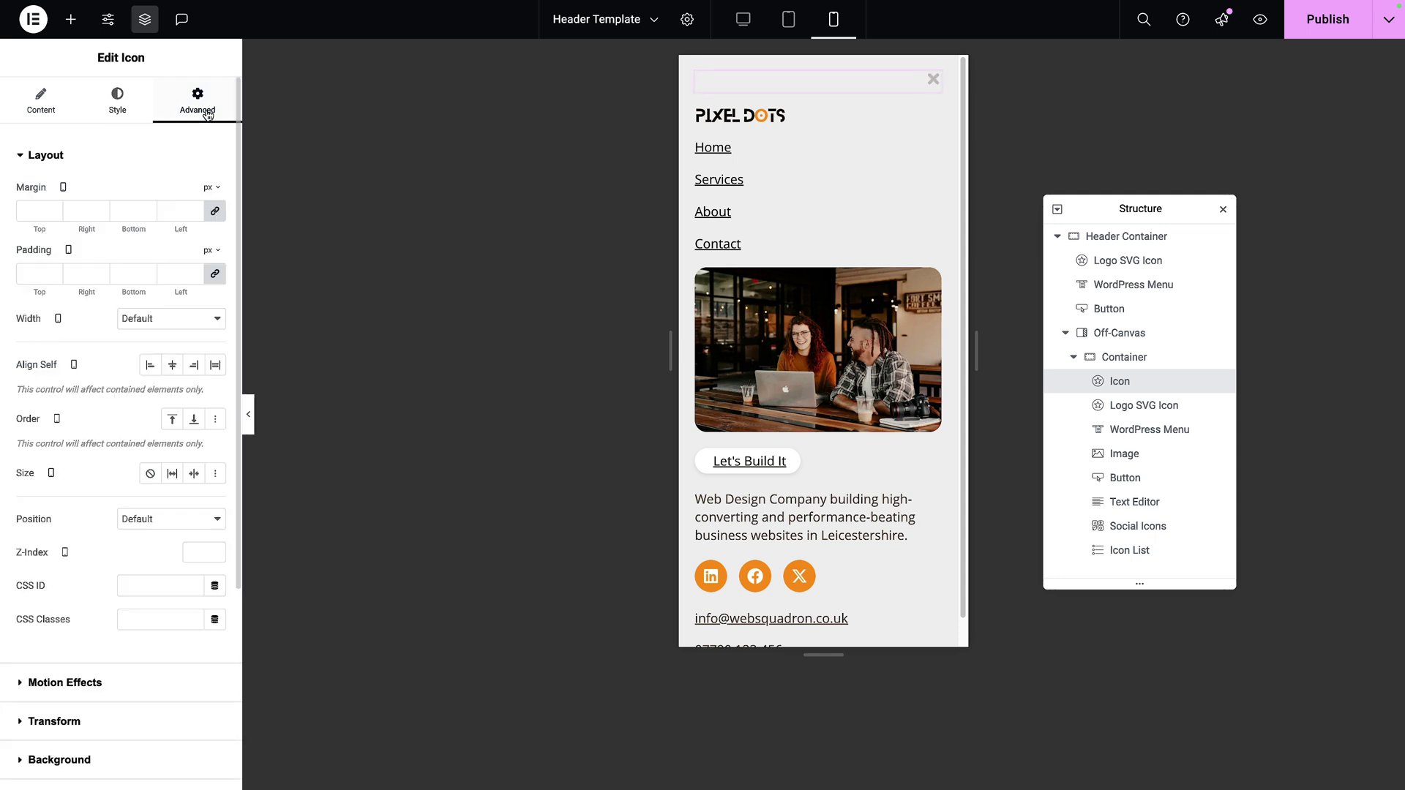
click(167, 522)
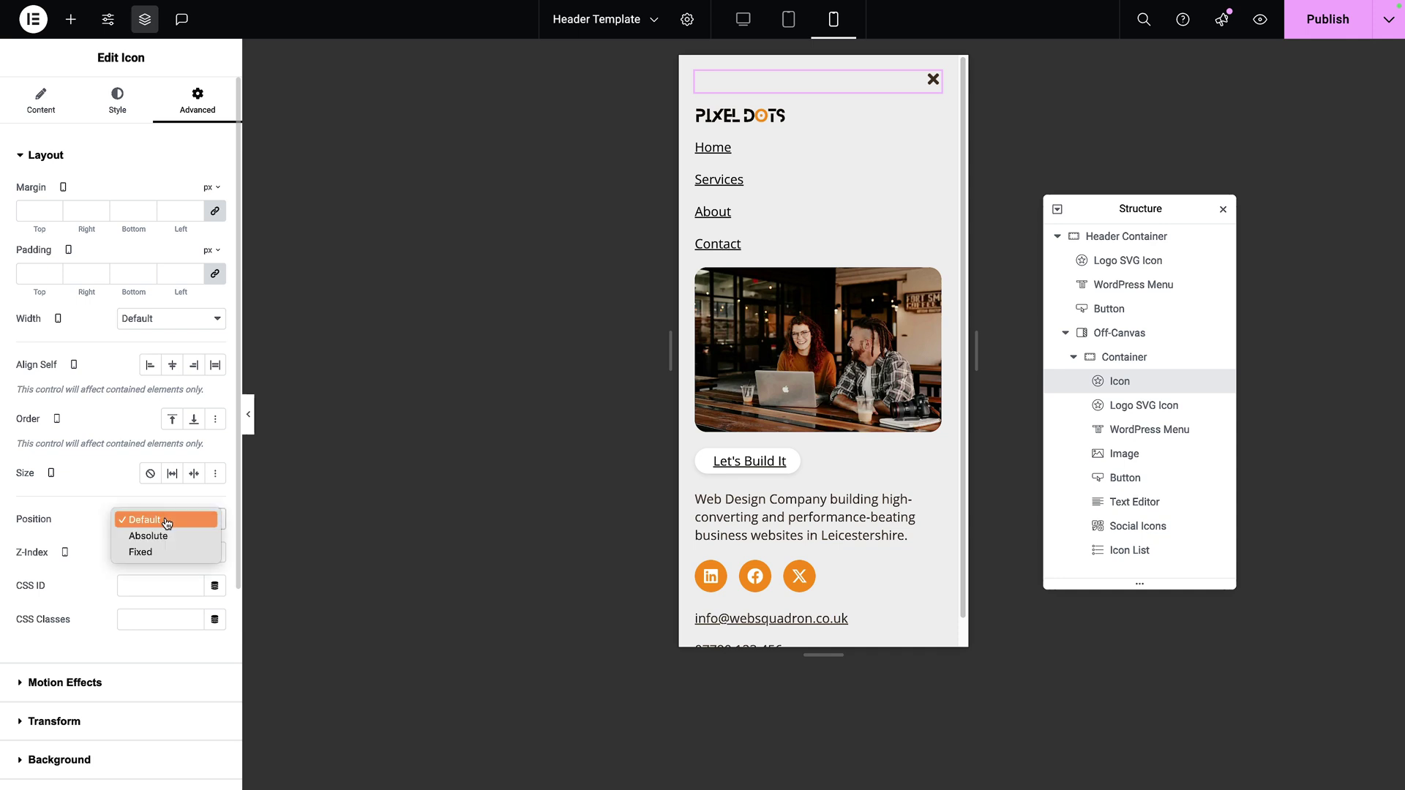
click(162, 542)
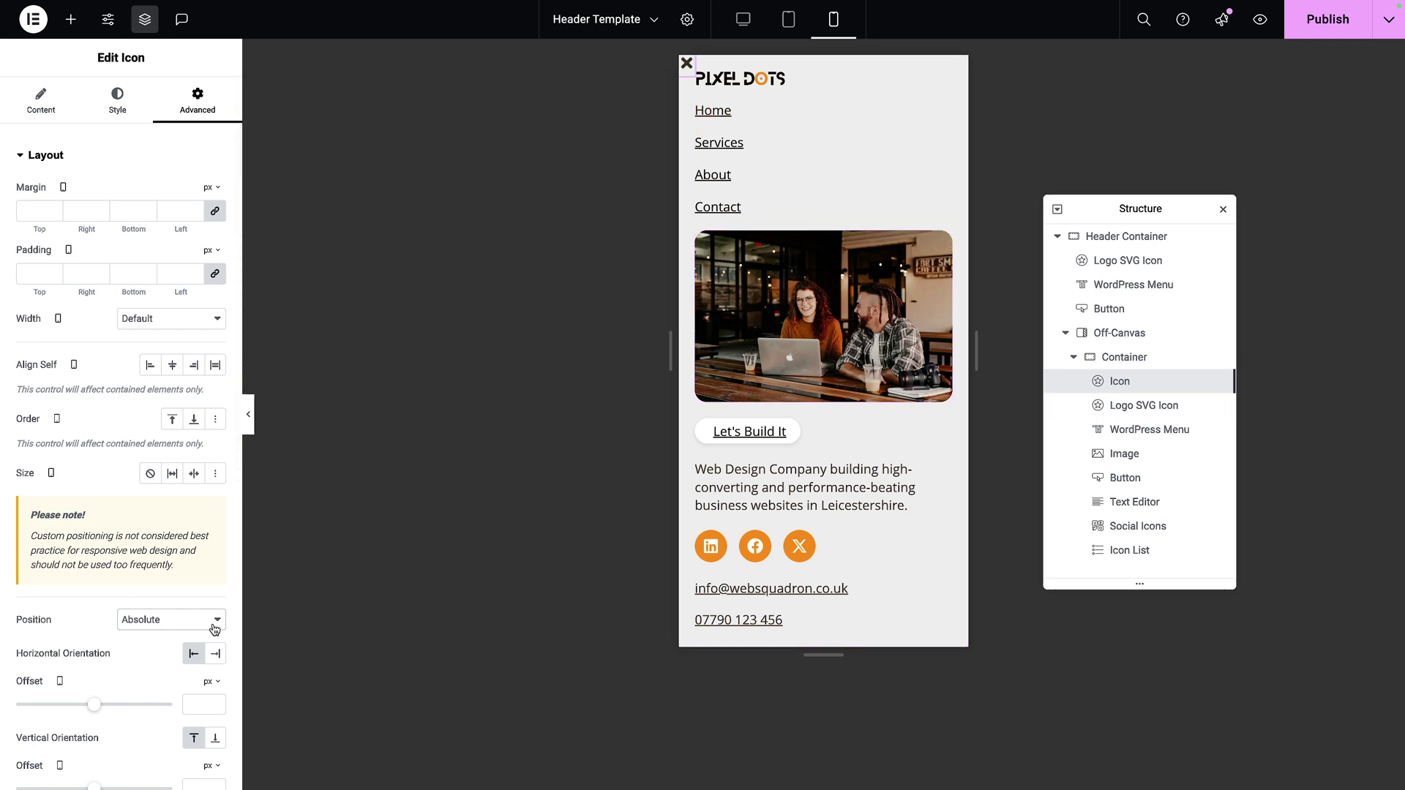
scroll(176, 634, down, 1)
click(194, 576)
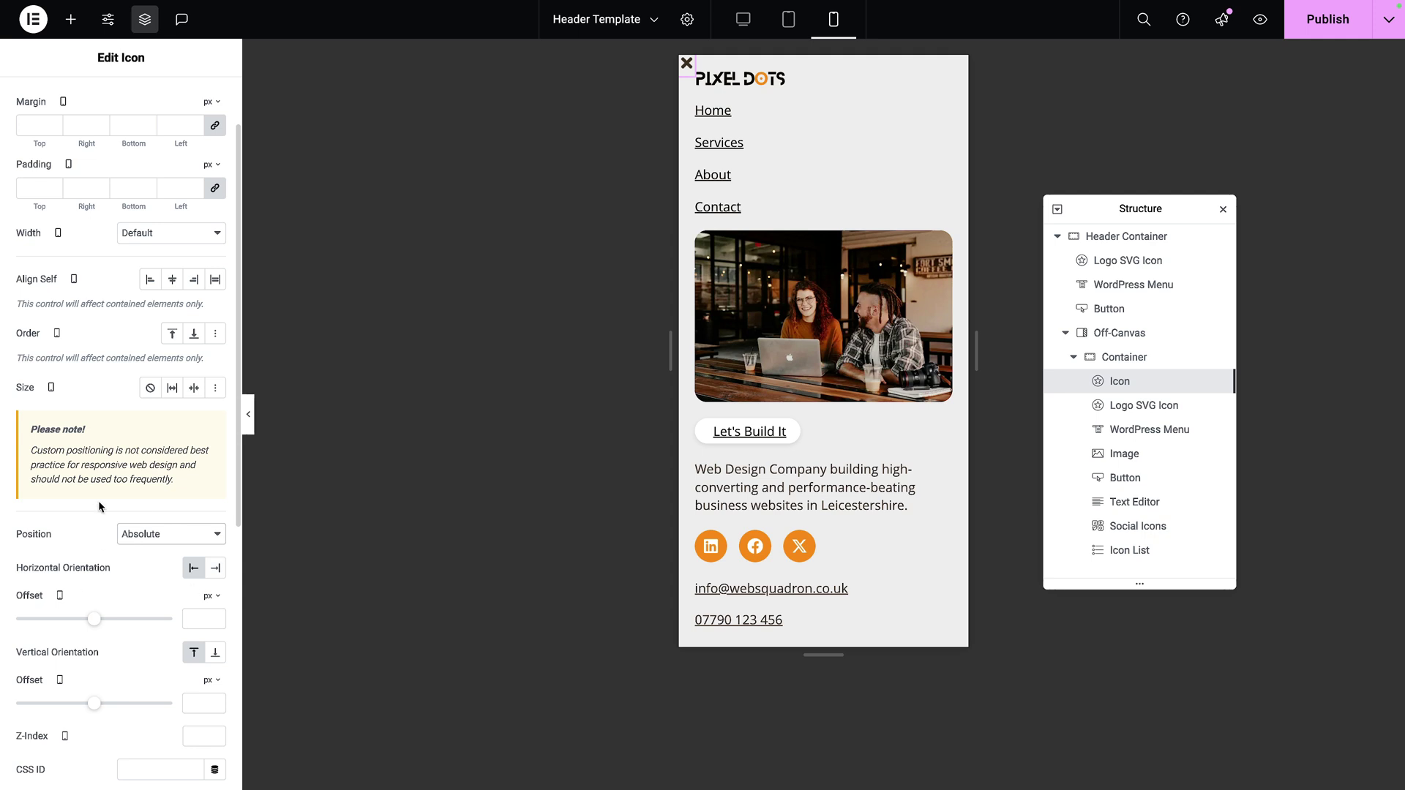
click(217, 569)
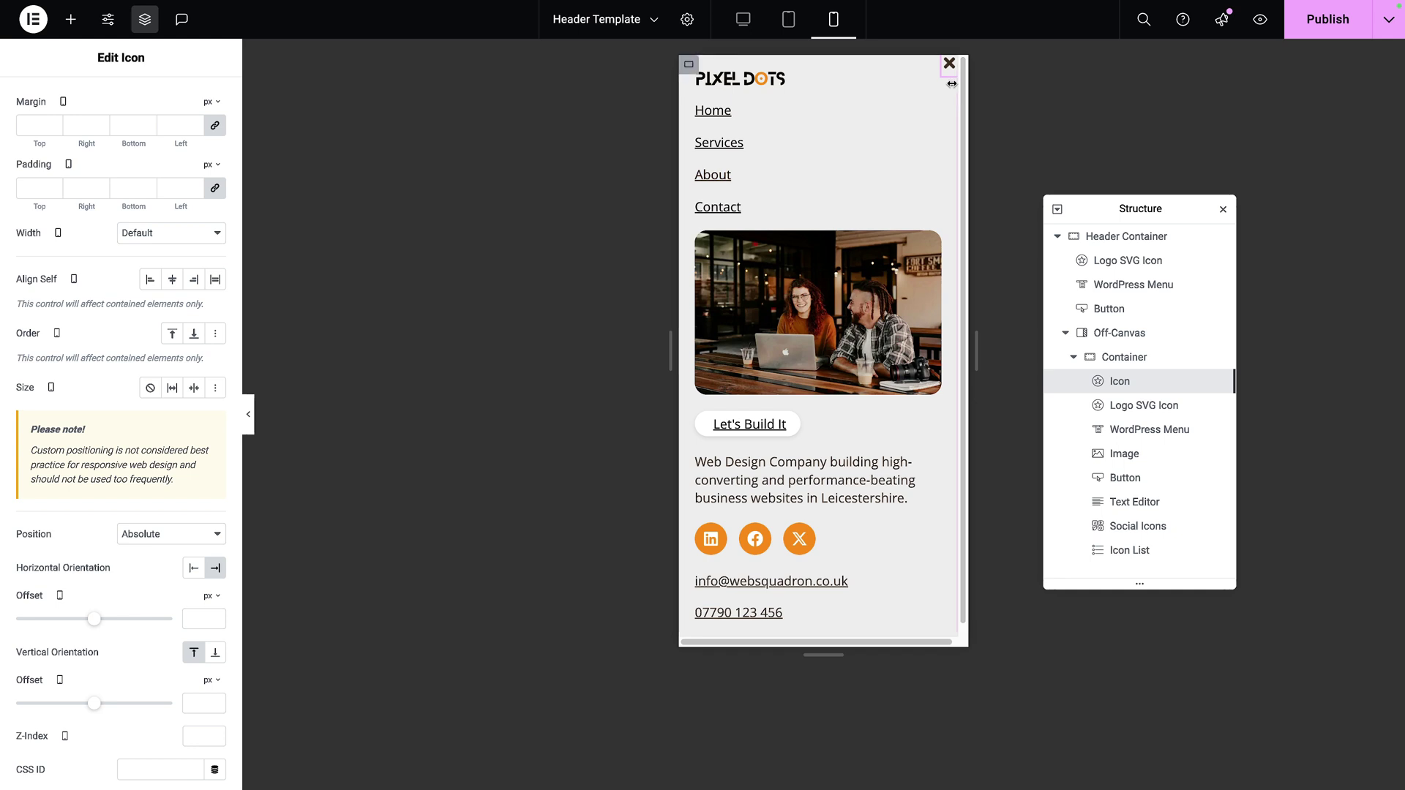
Offset the close icon 20 px from the container's right and top edges and preview its placement
click(215, 652)
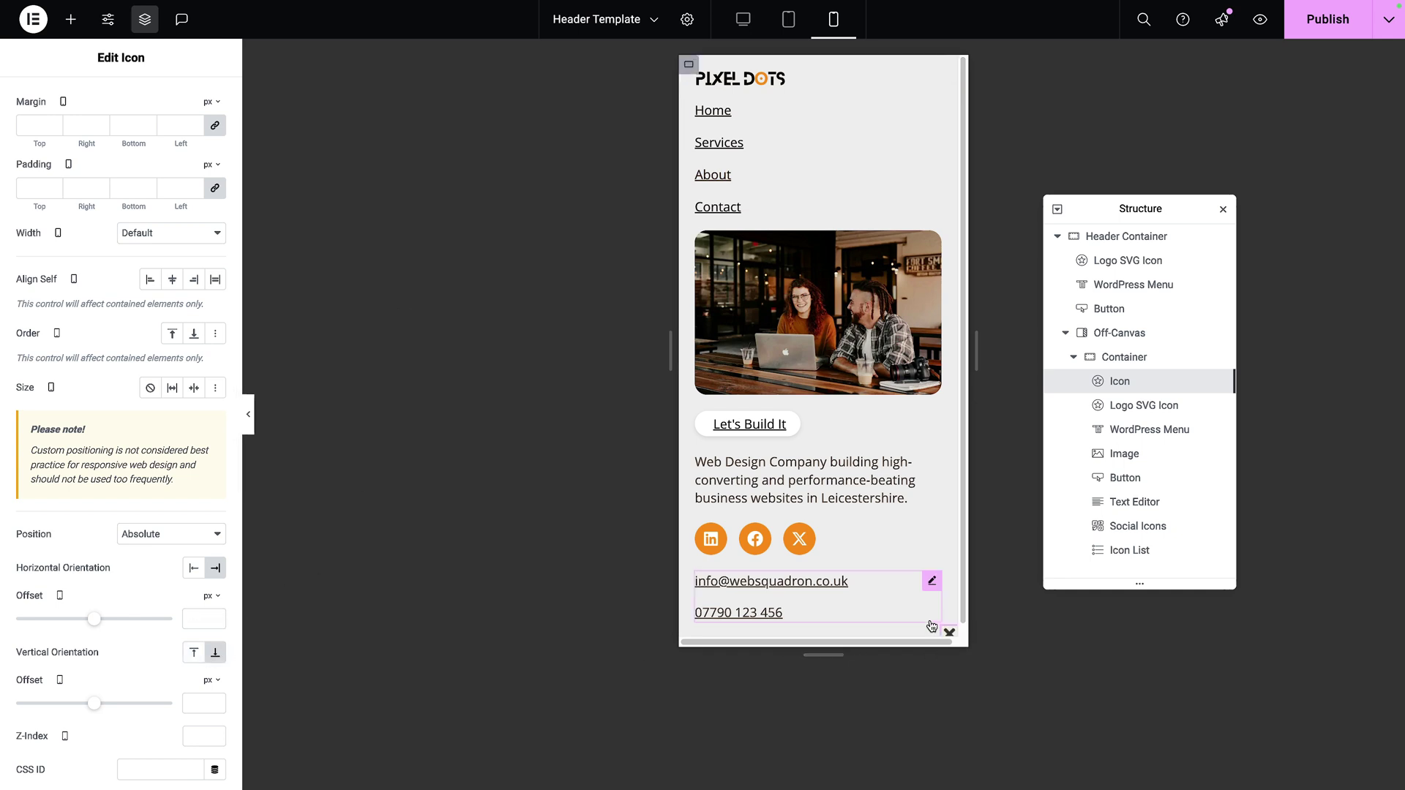
click(215, 657)
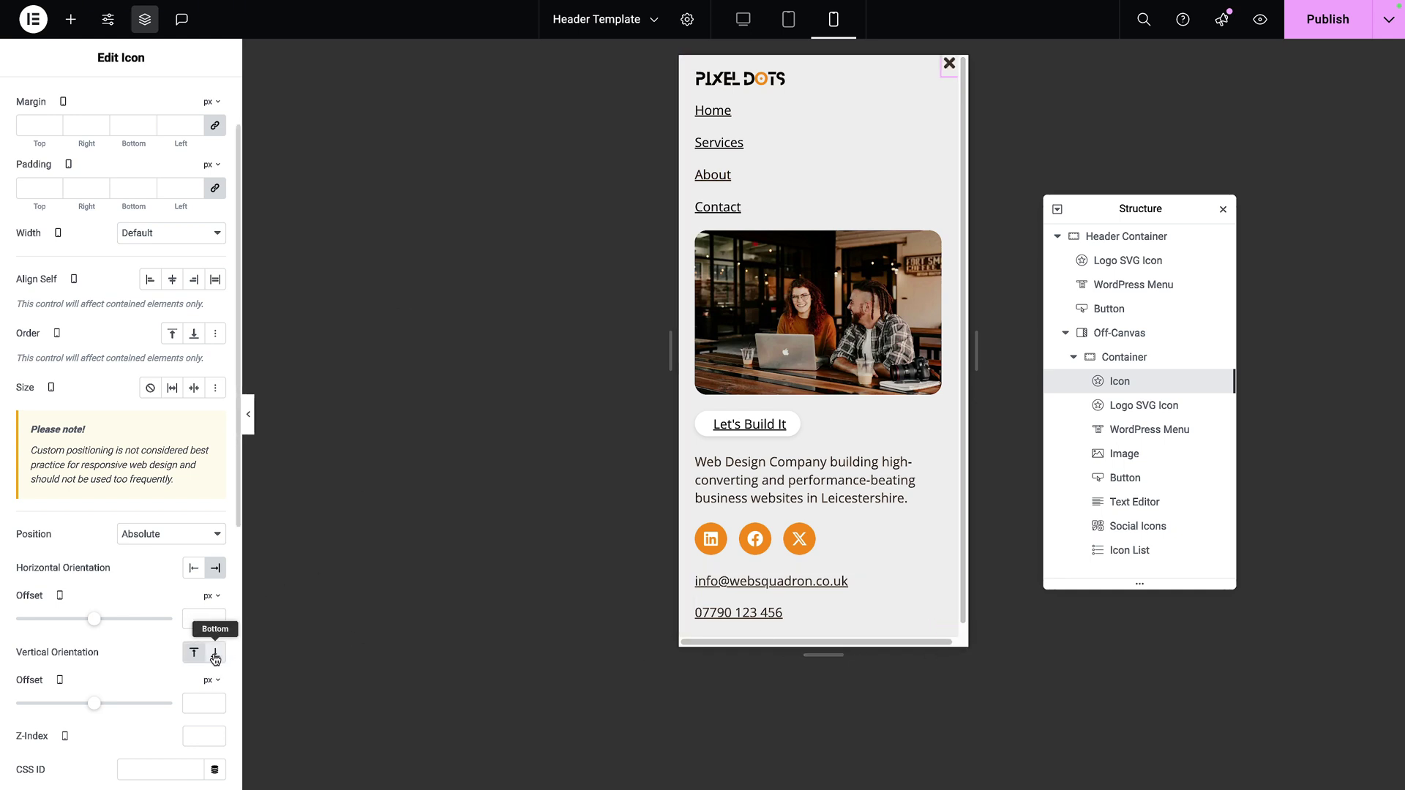
click(205, 619)
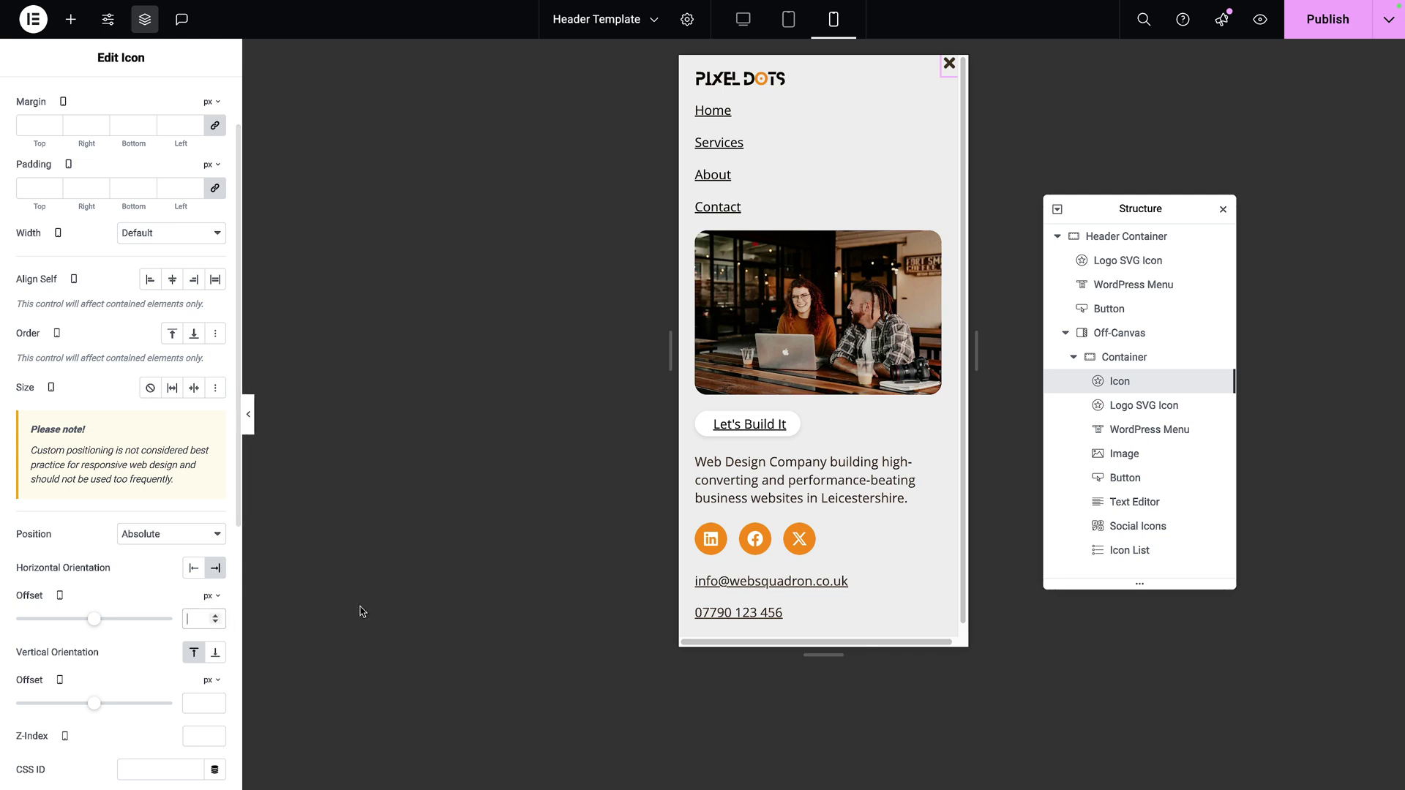
text(20)
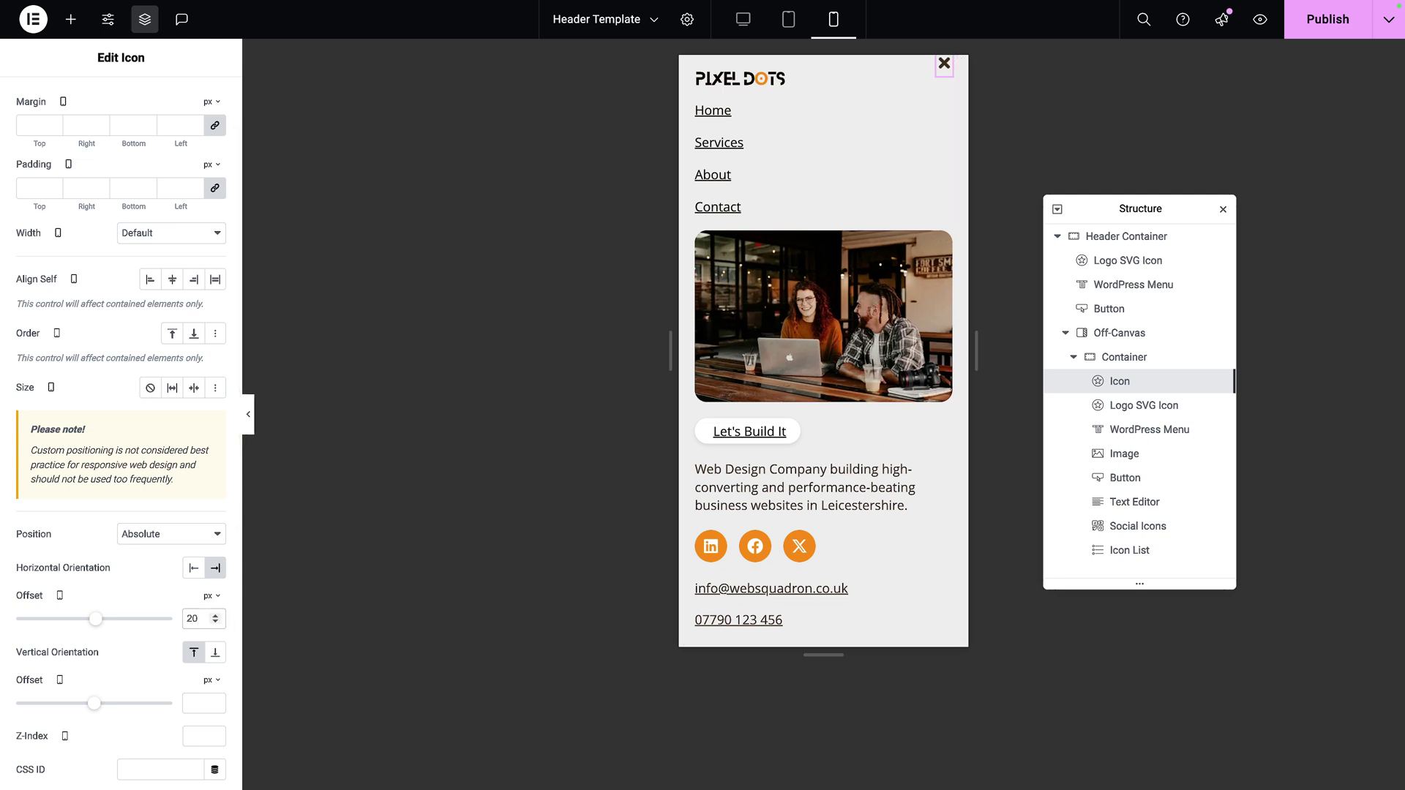
click(204, 703)
text(20)
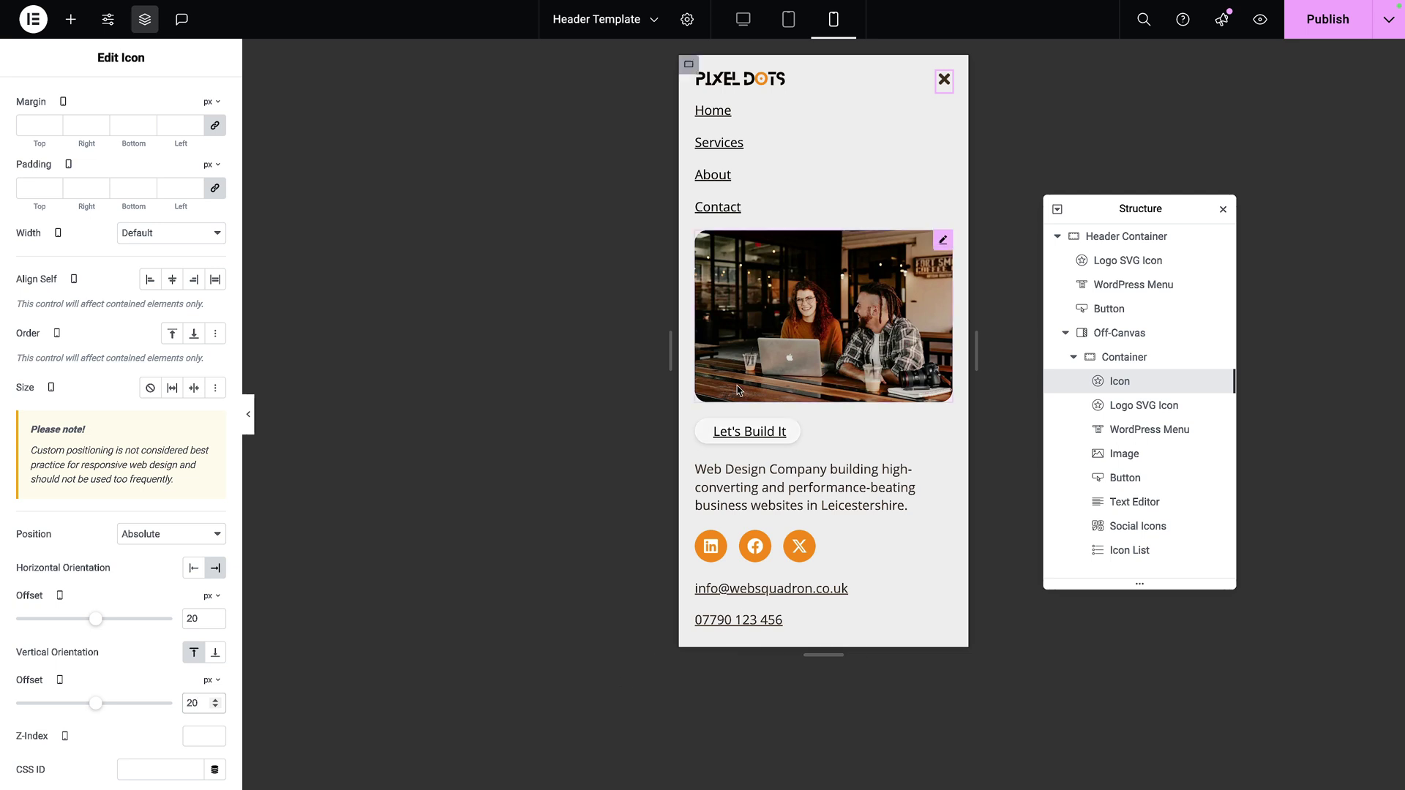
key(ctrl+p)
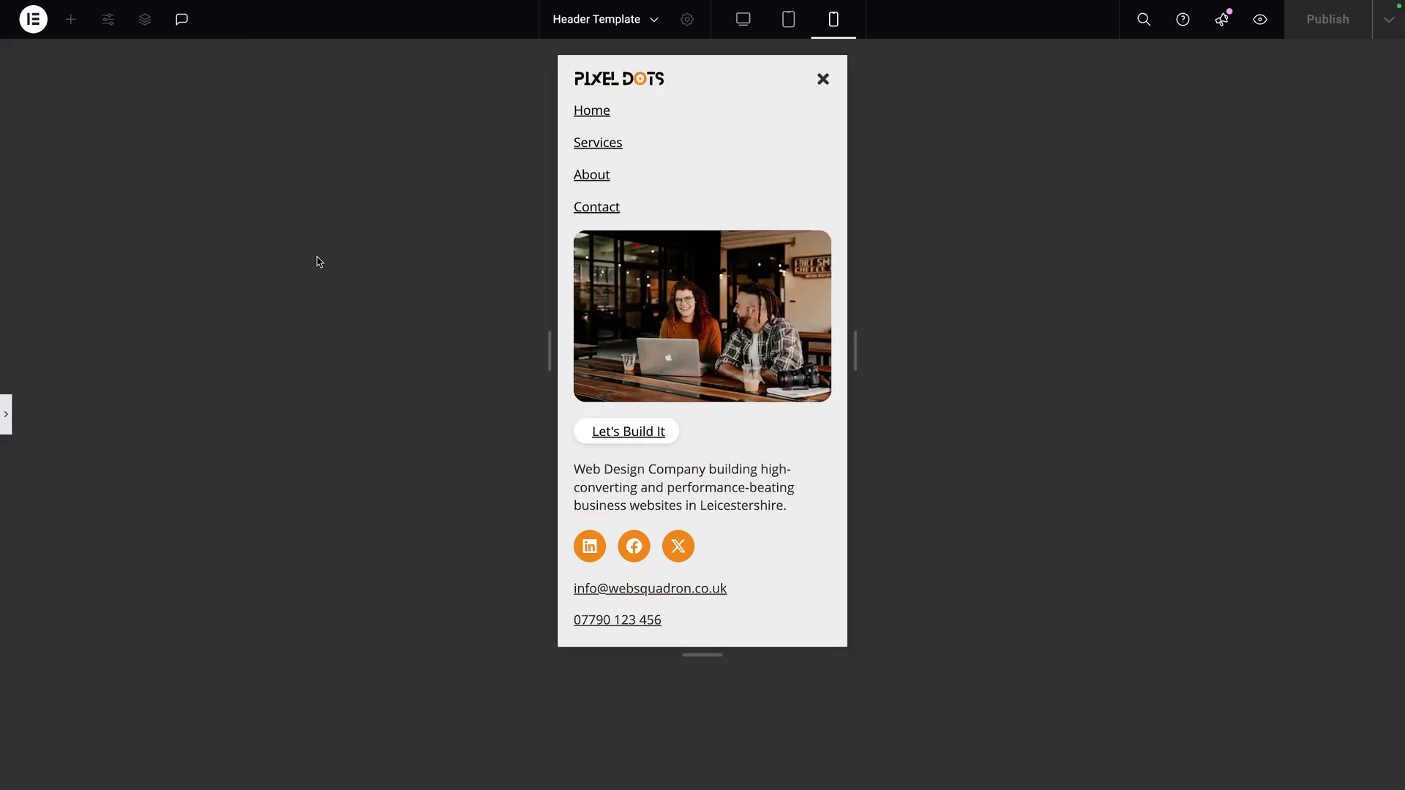
click(5, 414)
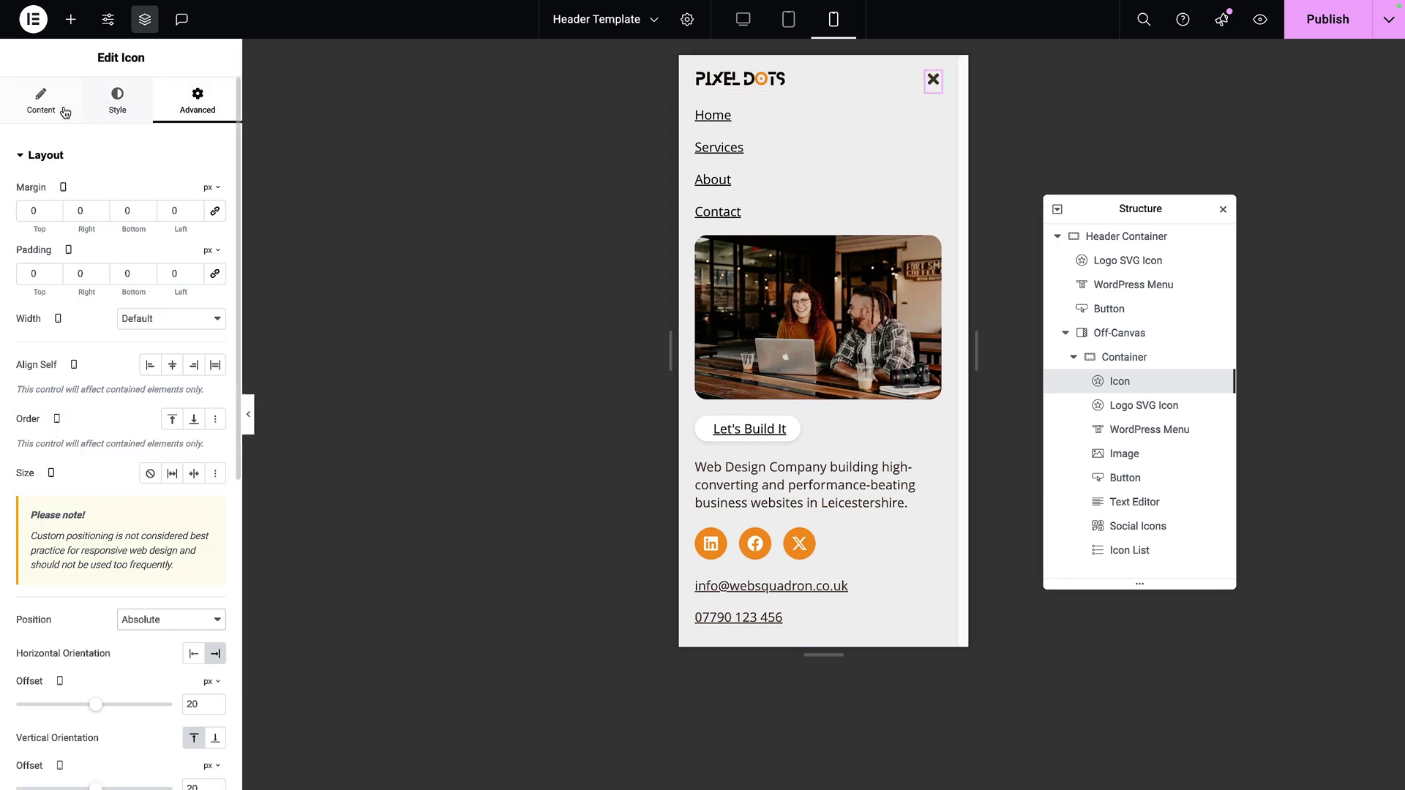
Link the close icon to an Off-Canvas action that closes Off-Canvas 2, and save the template
click(41, 101)
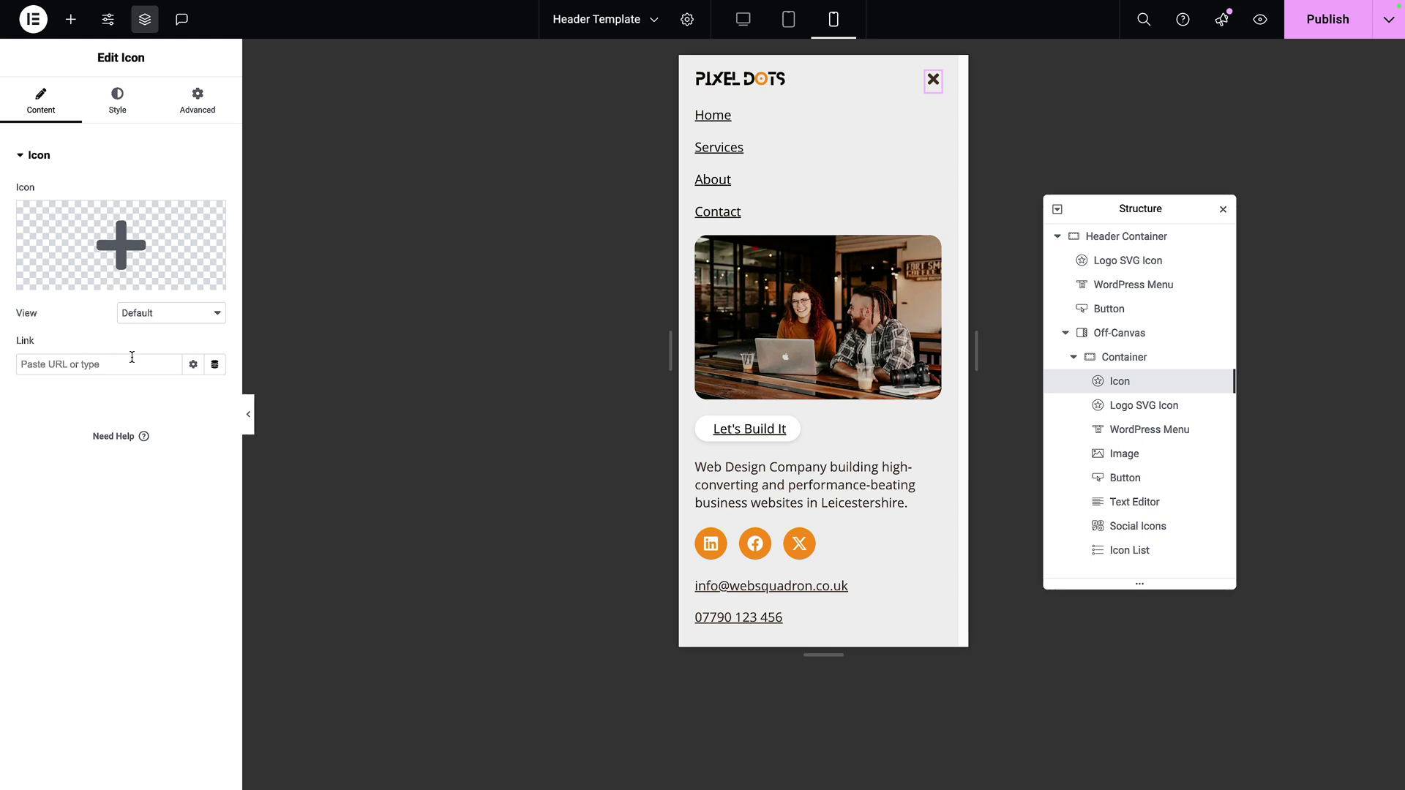
click(215, 366)
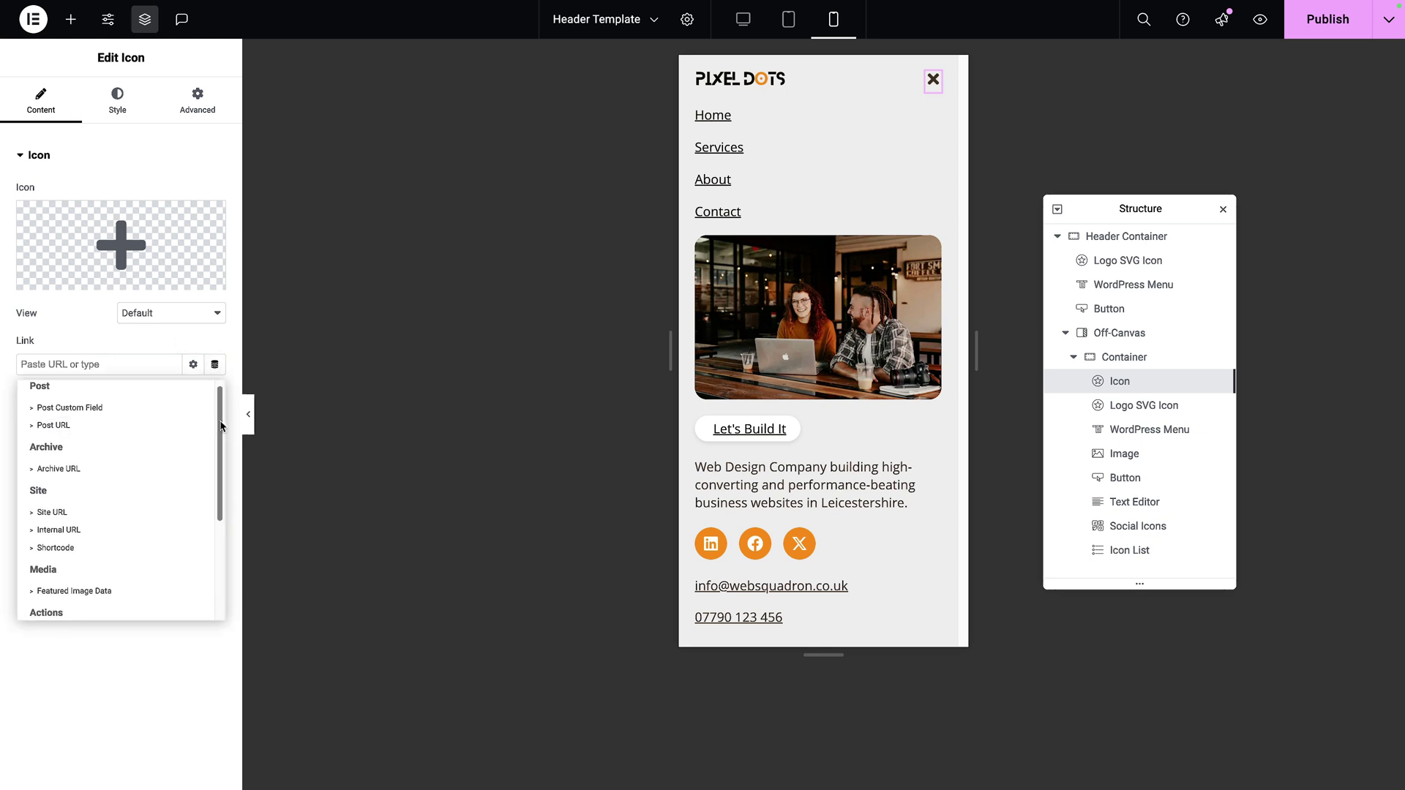
scroll(223, 483, down, 3)
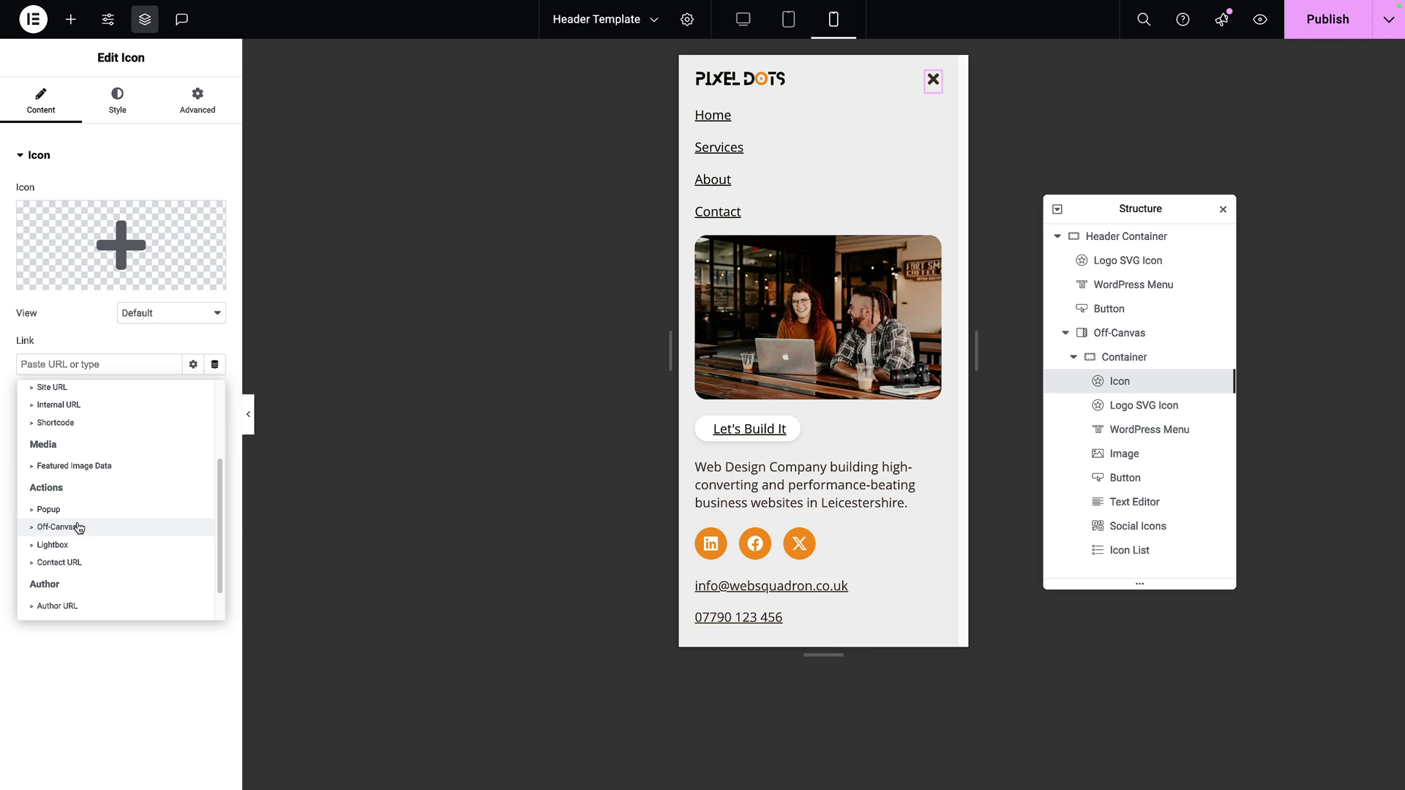
click(79, 528)
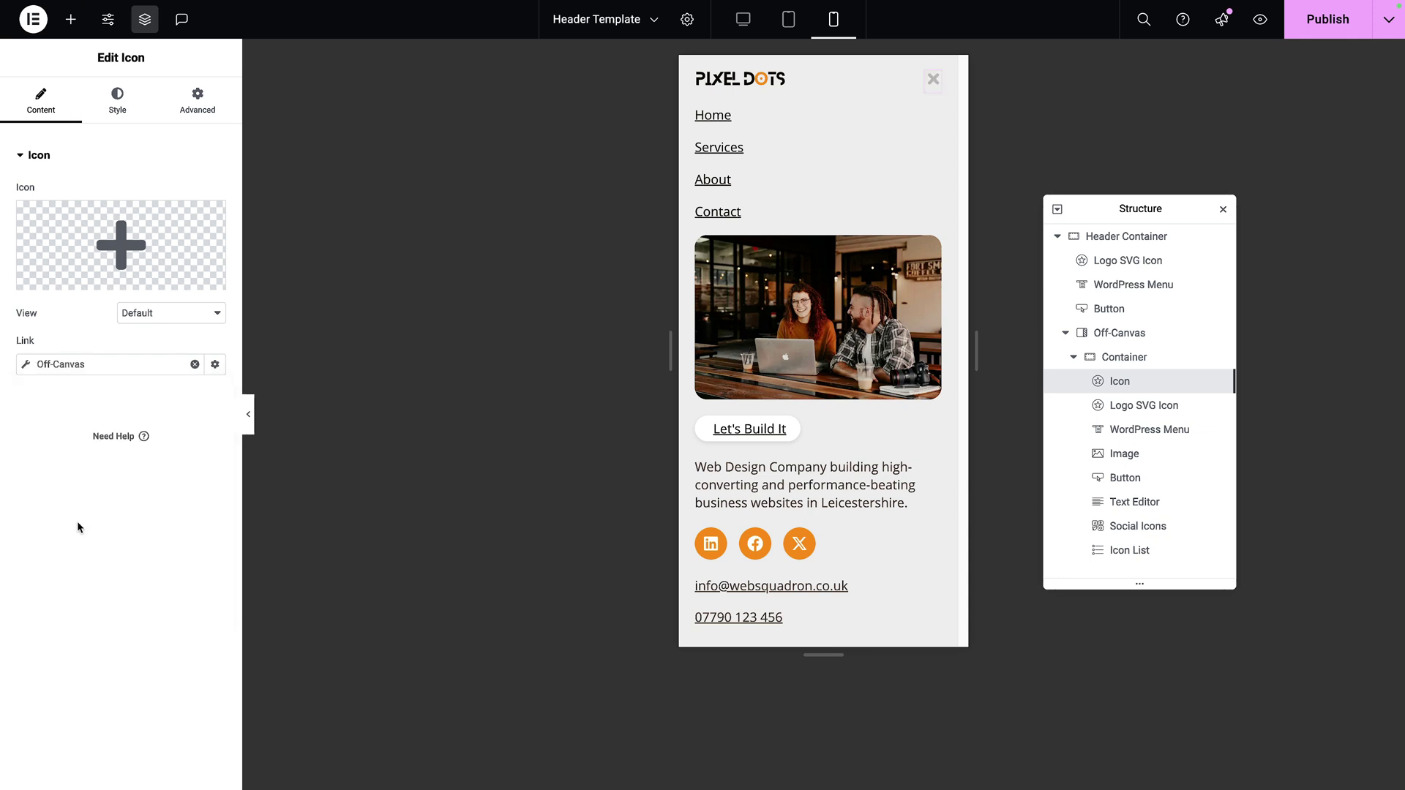
click(27, 369)
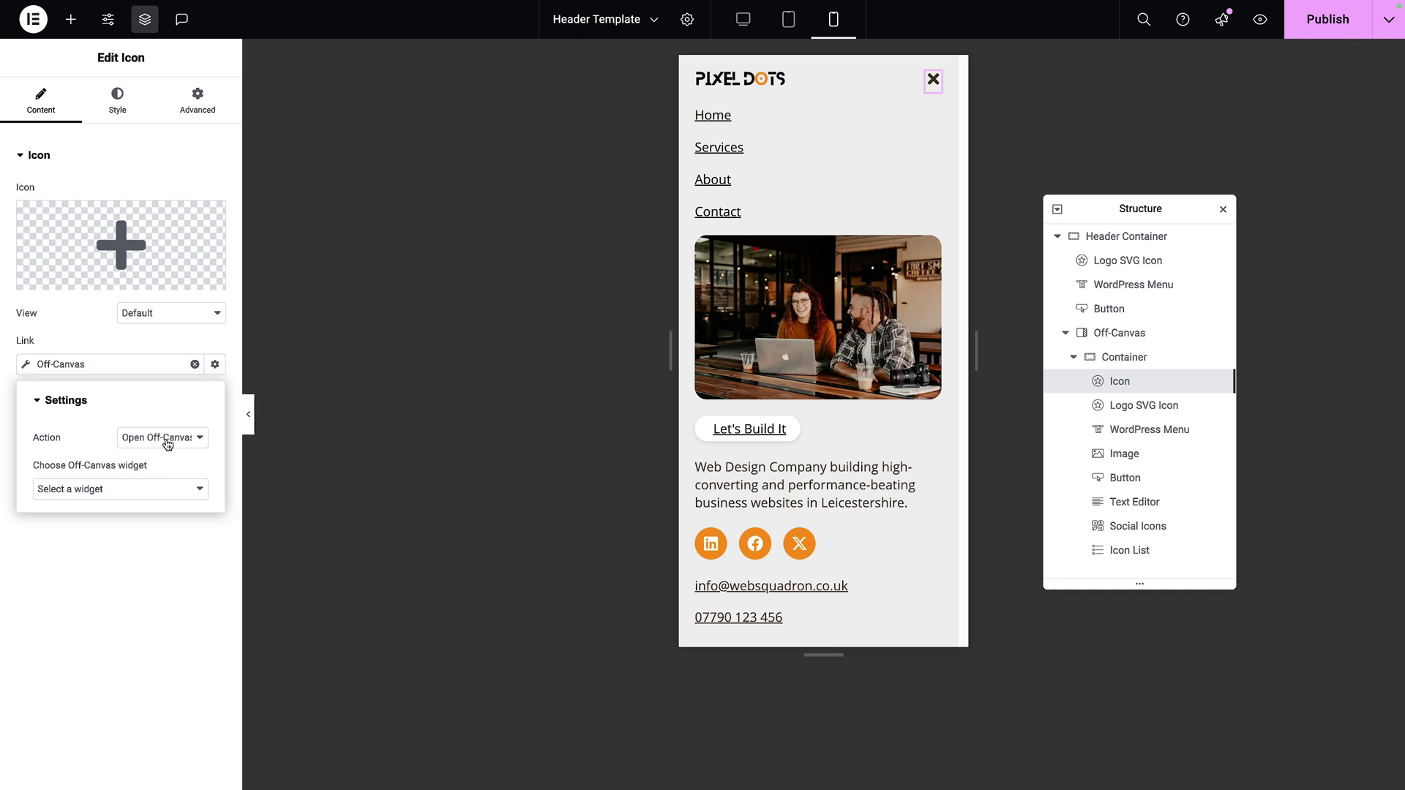
click(166, 439)
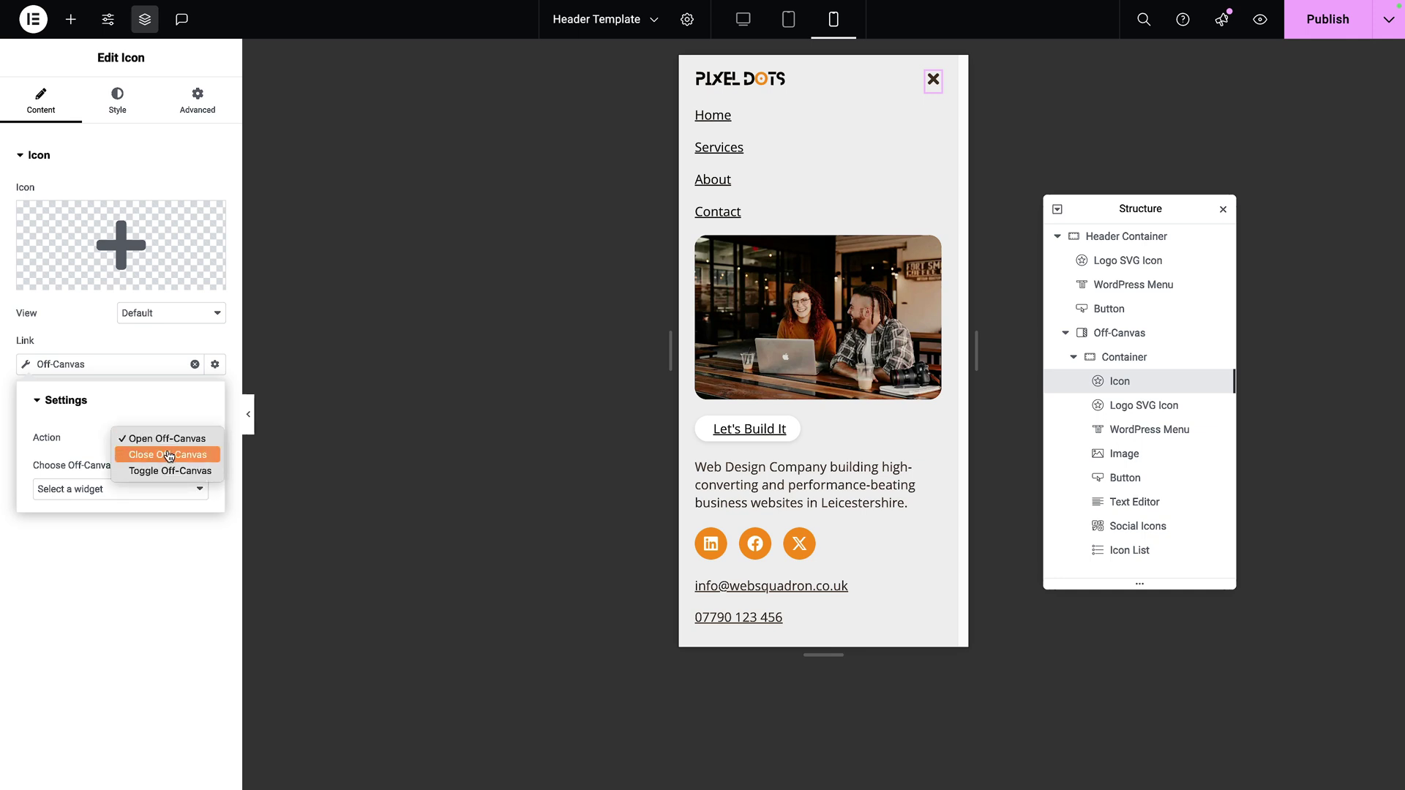
click(169, 455)
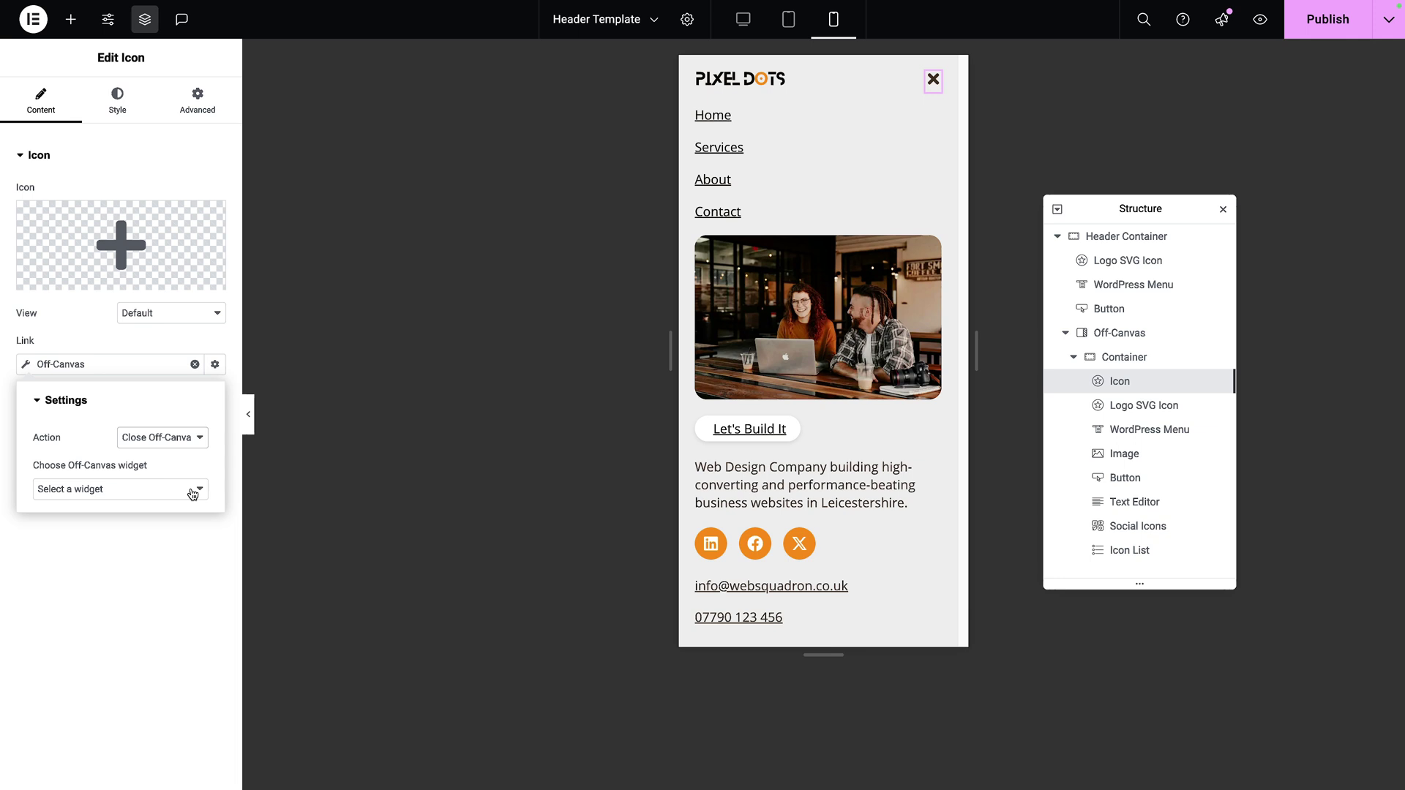
click(192, 492)
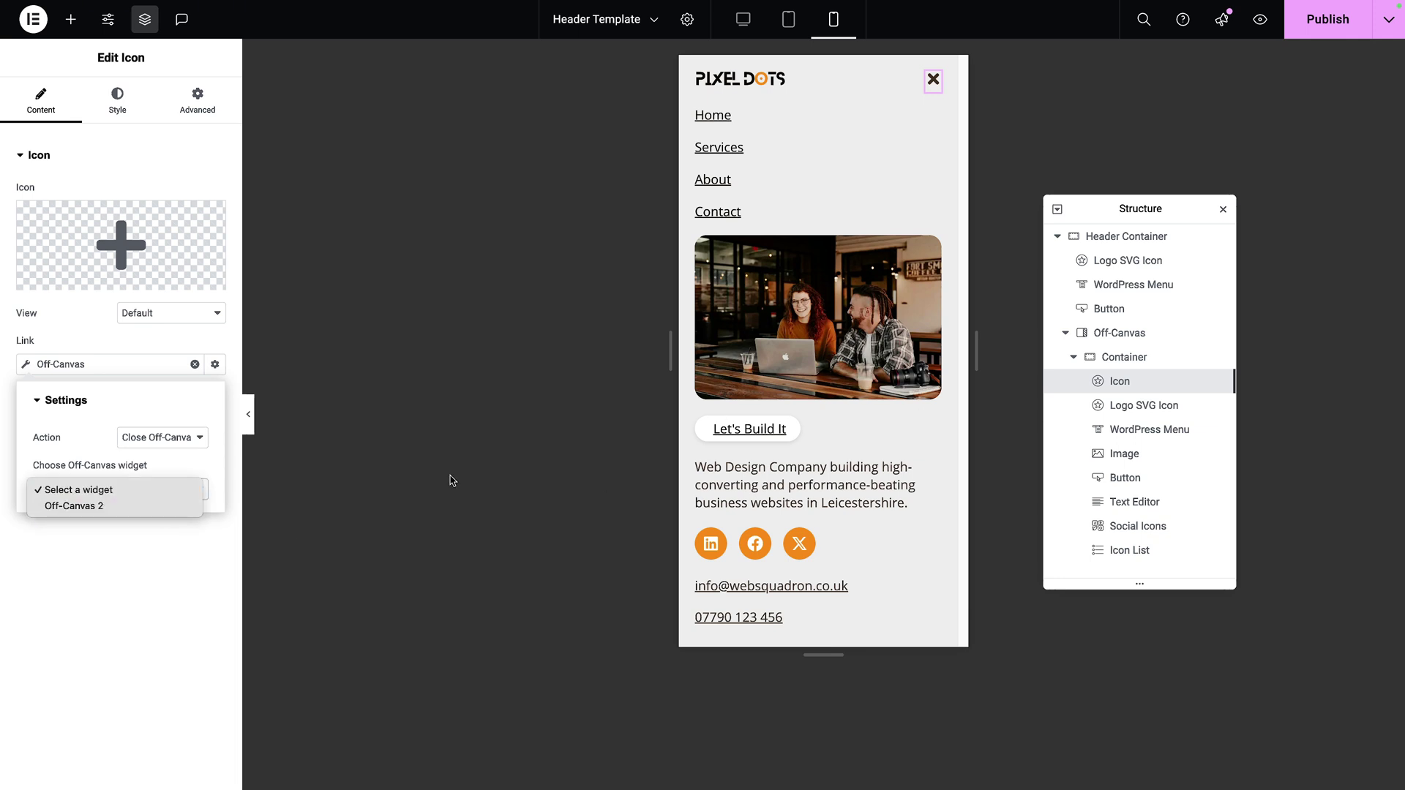
click(139, 507)
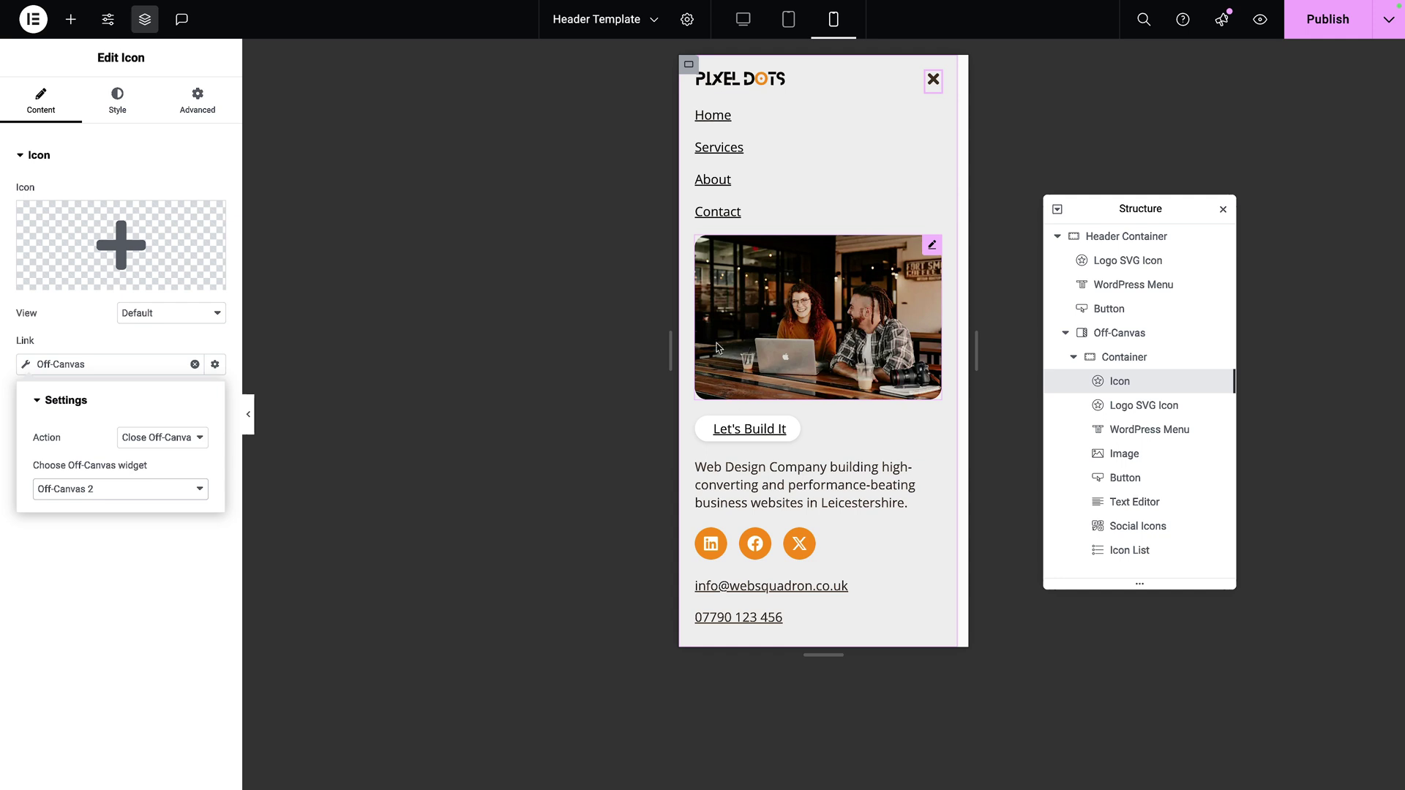
key(ctrl+s)
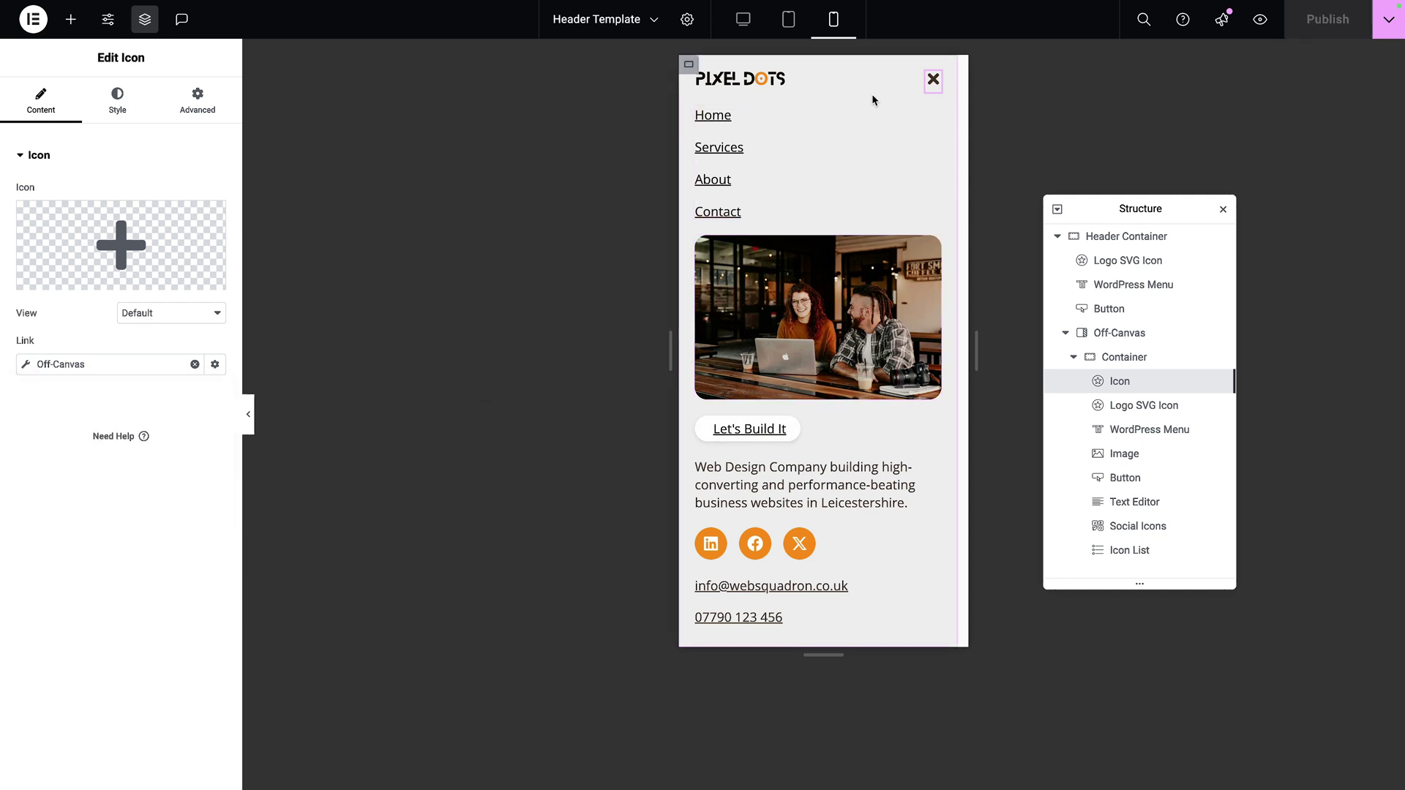
Turn off the Off-Canvas widget's Editing Mode and preview the header in the mobile view
click(743, 22)
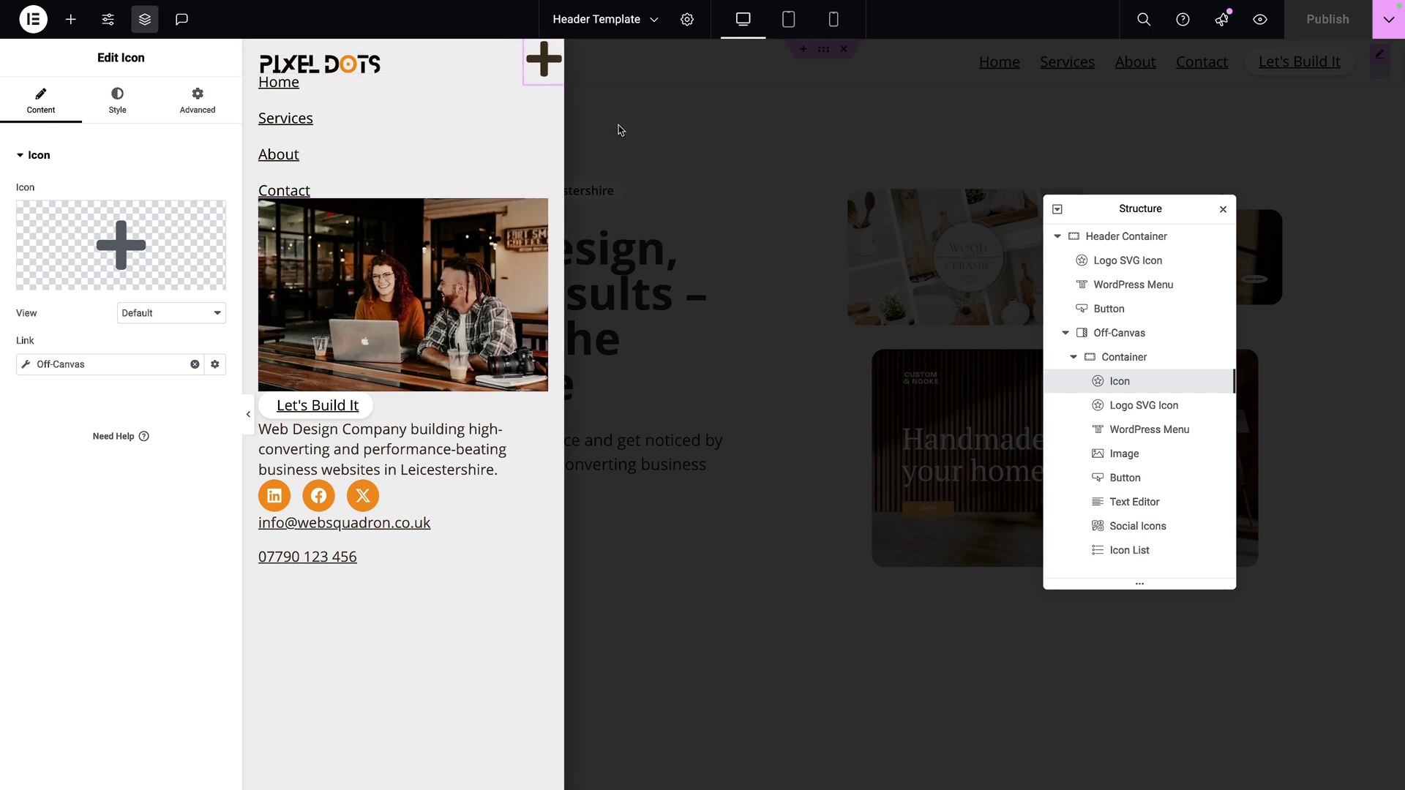
click(863, 50)
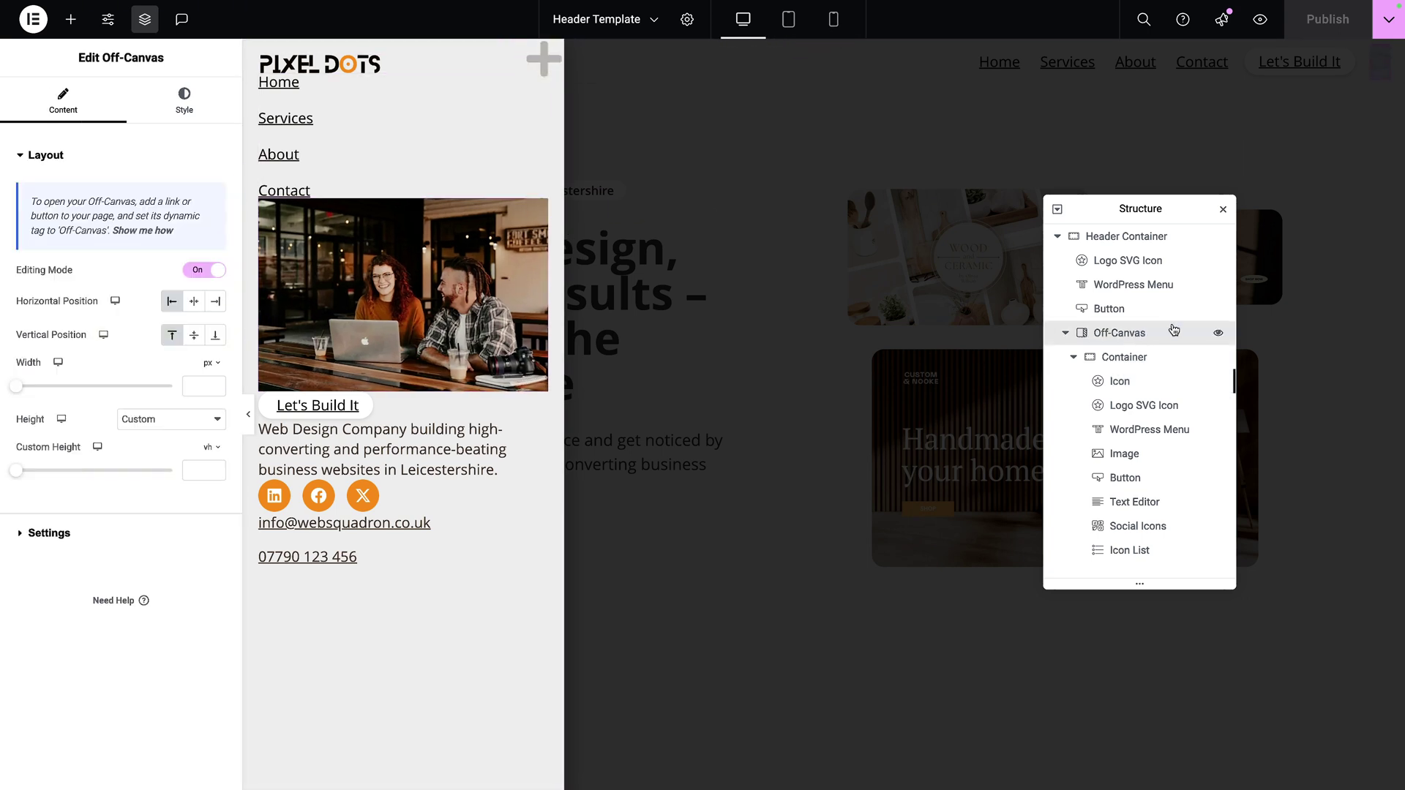
click(199, 270)
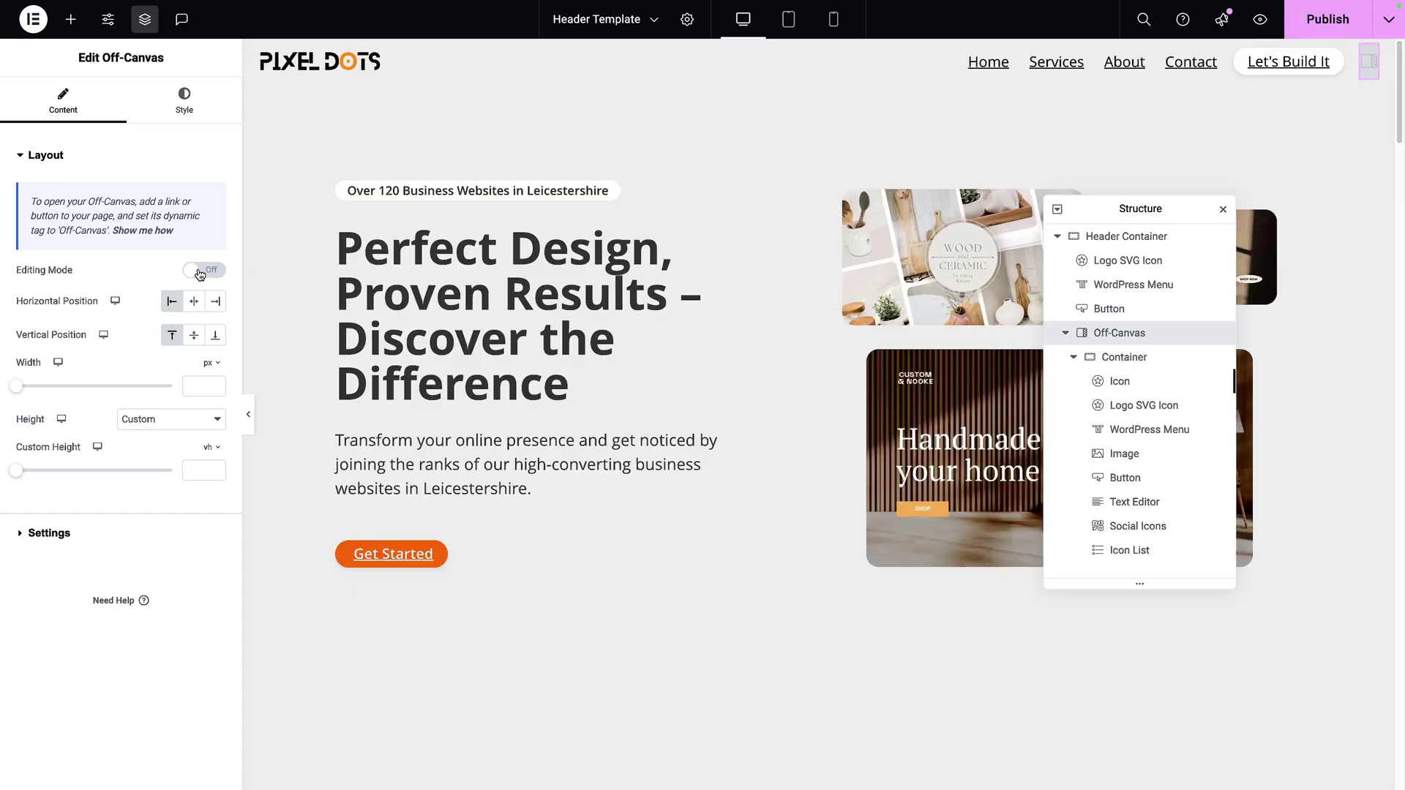
click(833, 19)
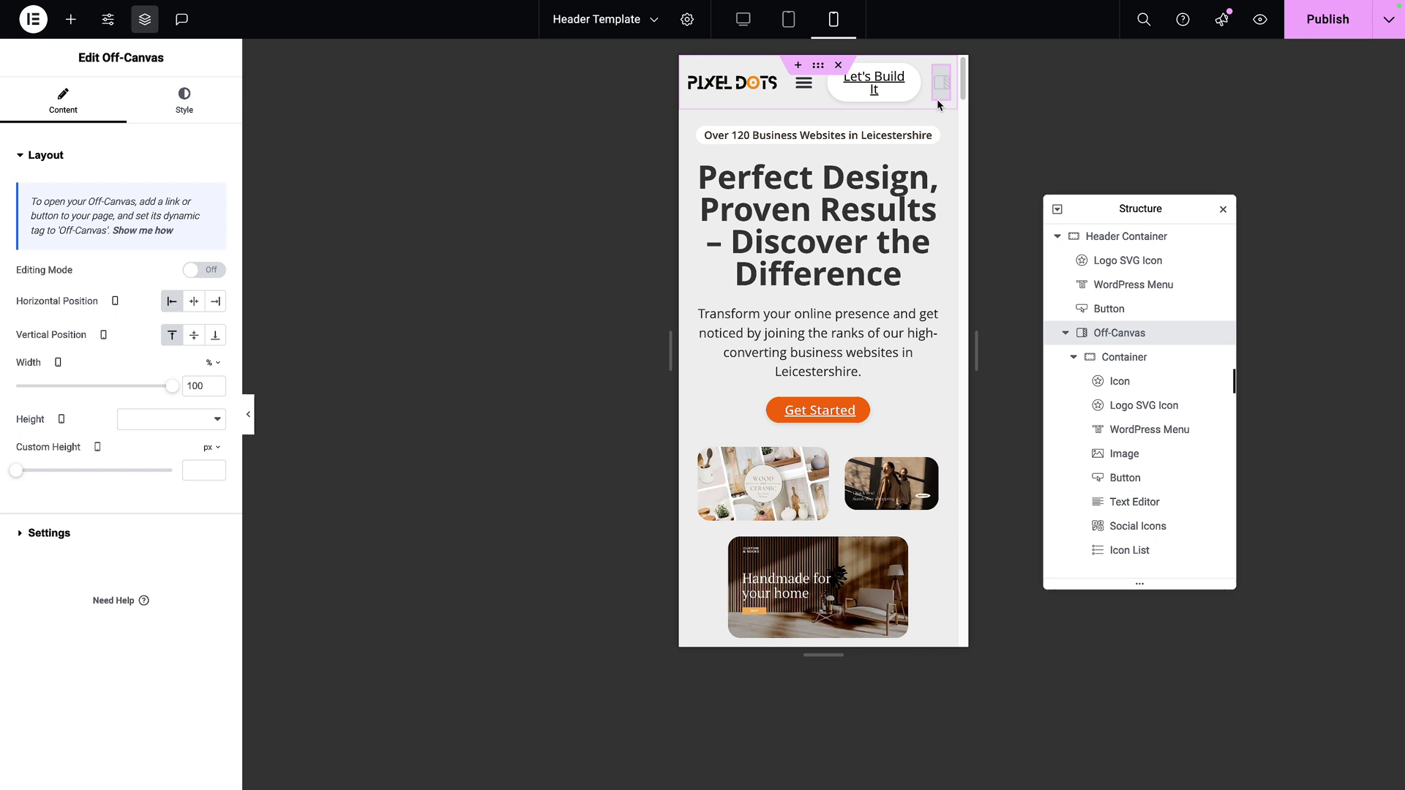
mouse_move(943, 103)
click(248, 414)
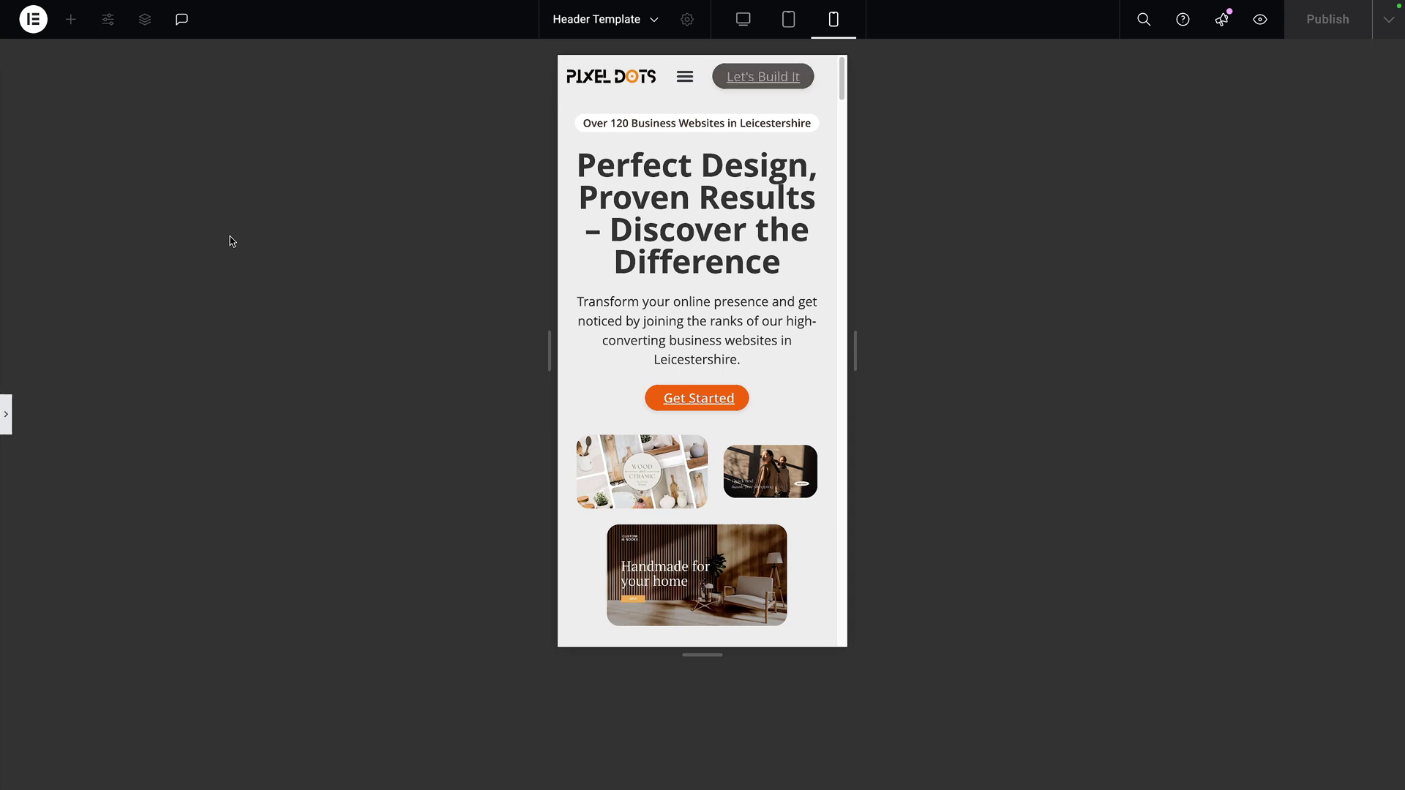
key(ctrl+p)
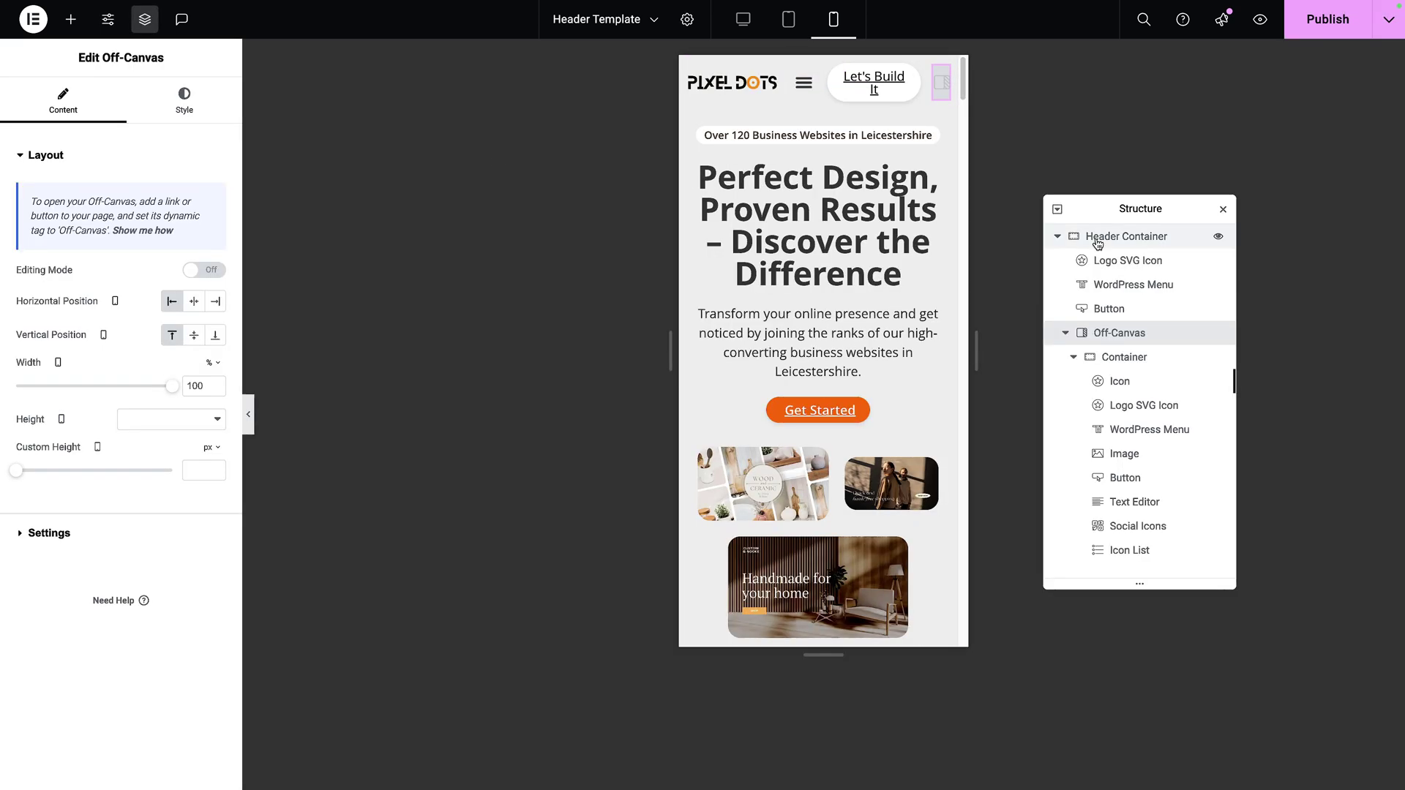
Add an Icon widget to the Header Container and place it between the Logo SVG Icon and the WordPress Menu
click(1142, 285)
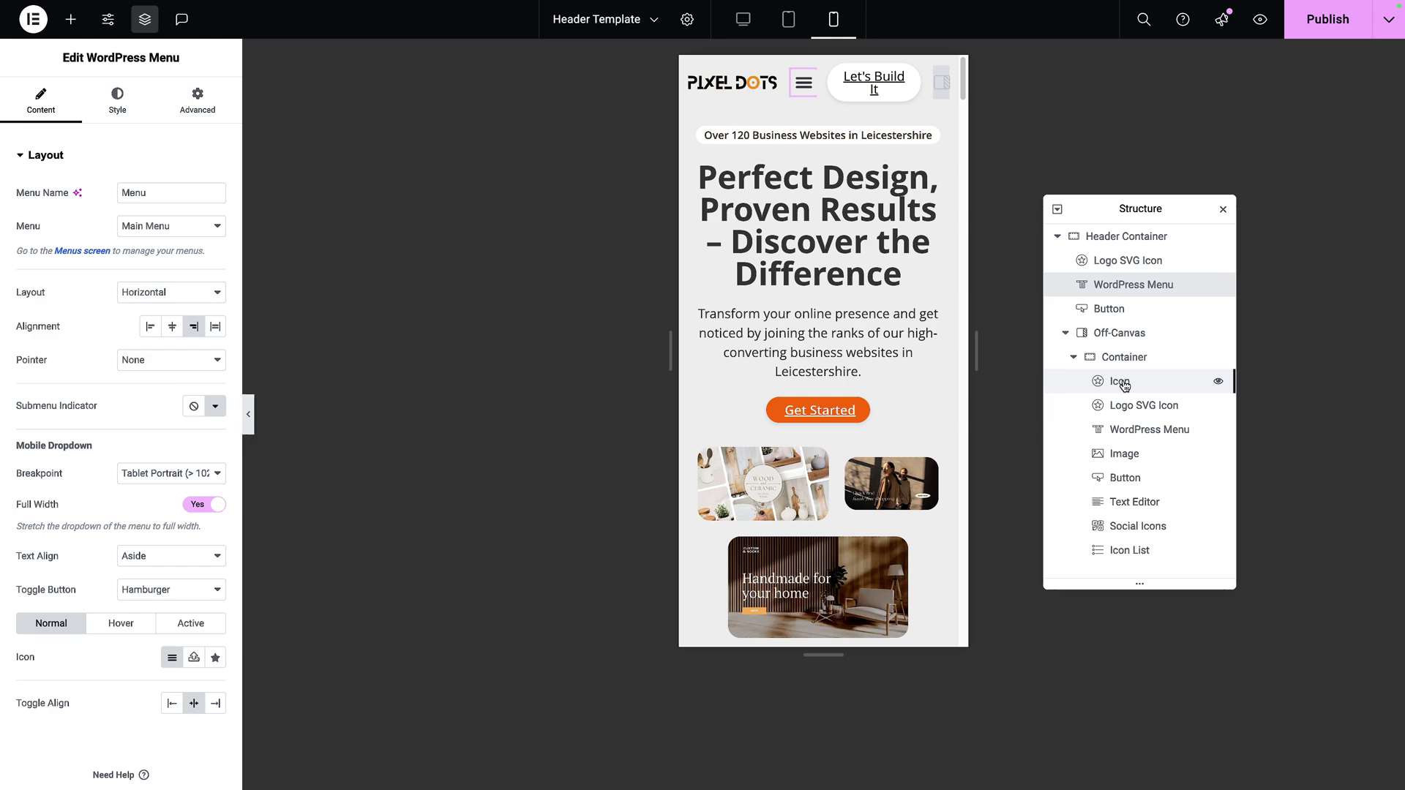
click(70, 19)
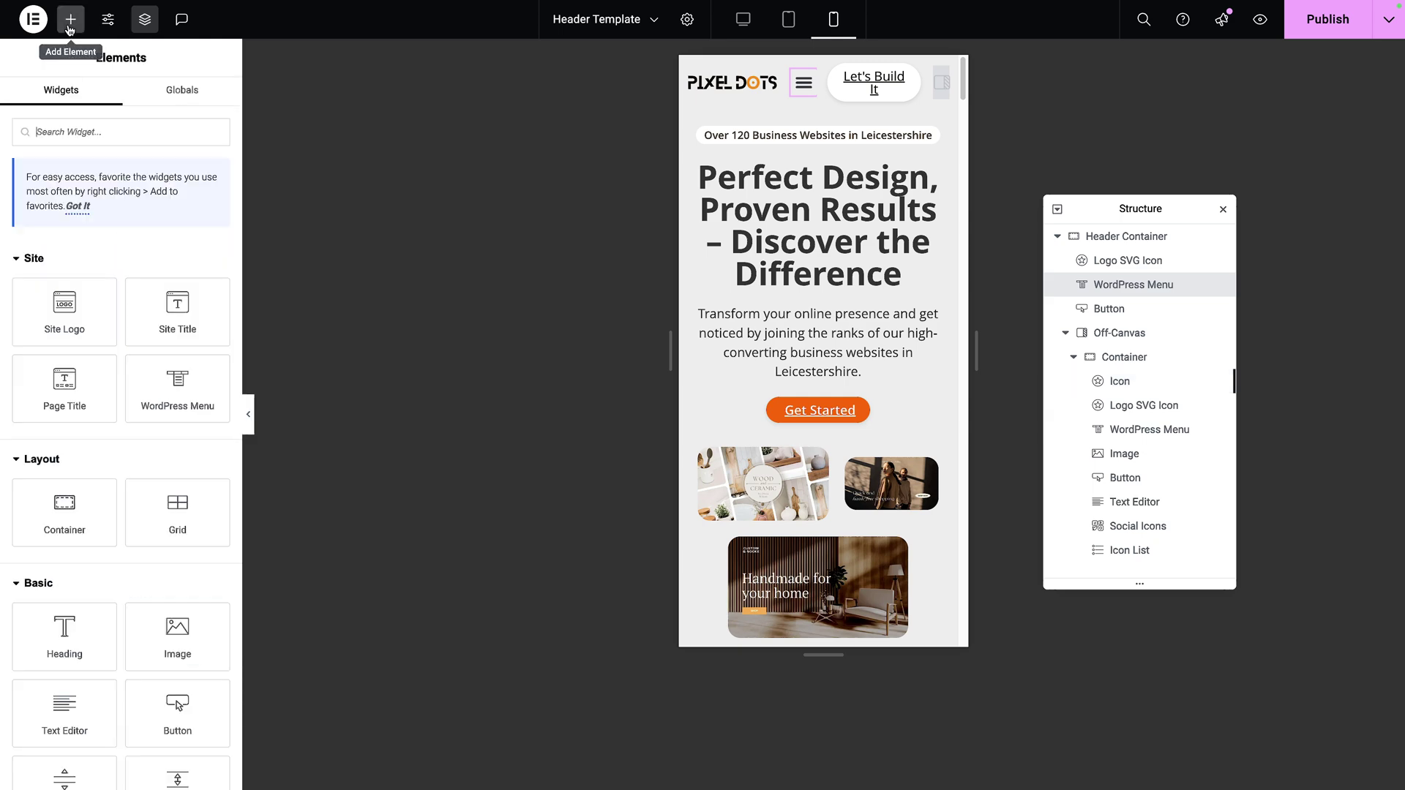
click(1130, 236)
key(ctrl+v)
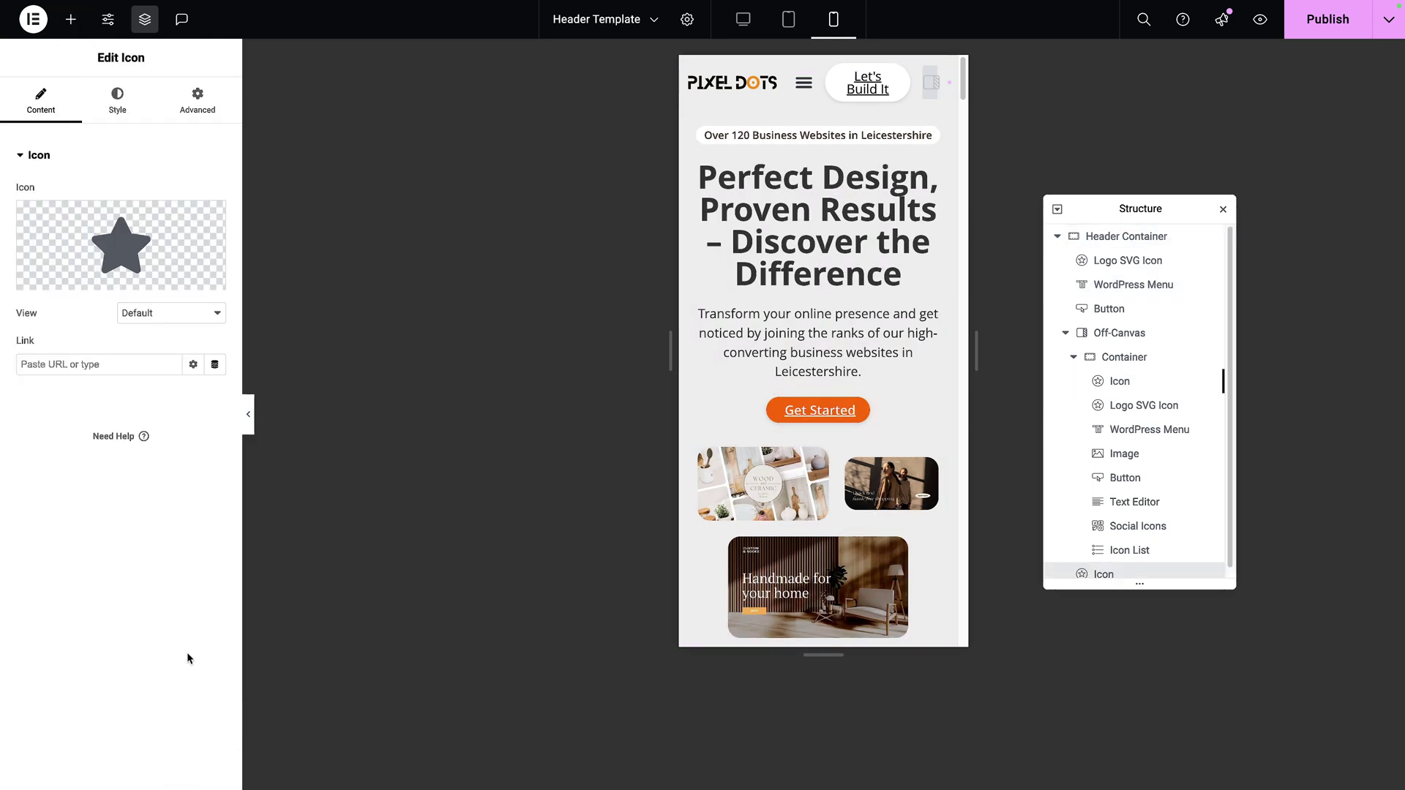
drag(1104, 573, 1131, 287)
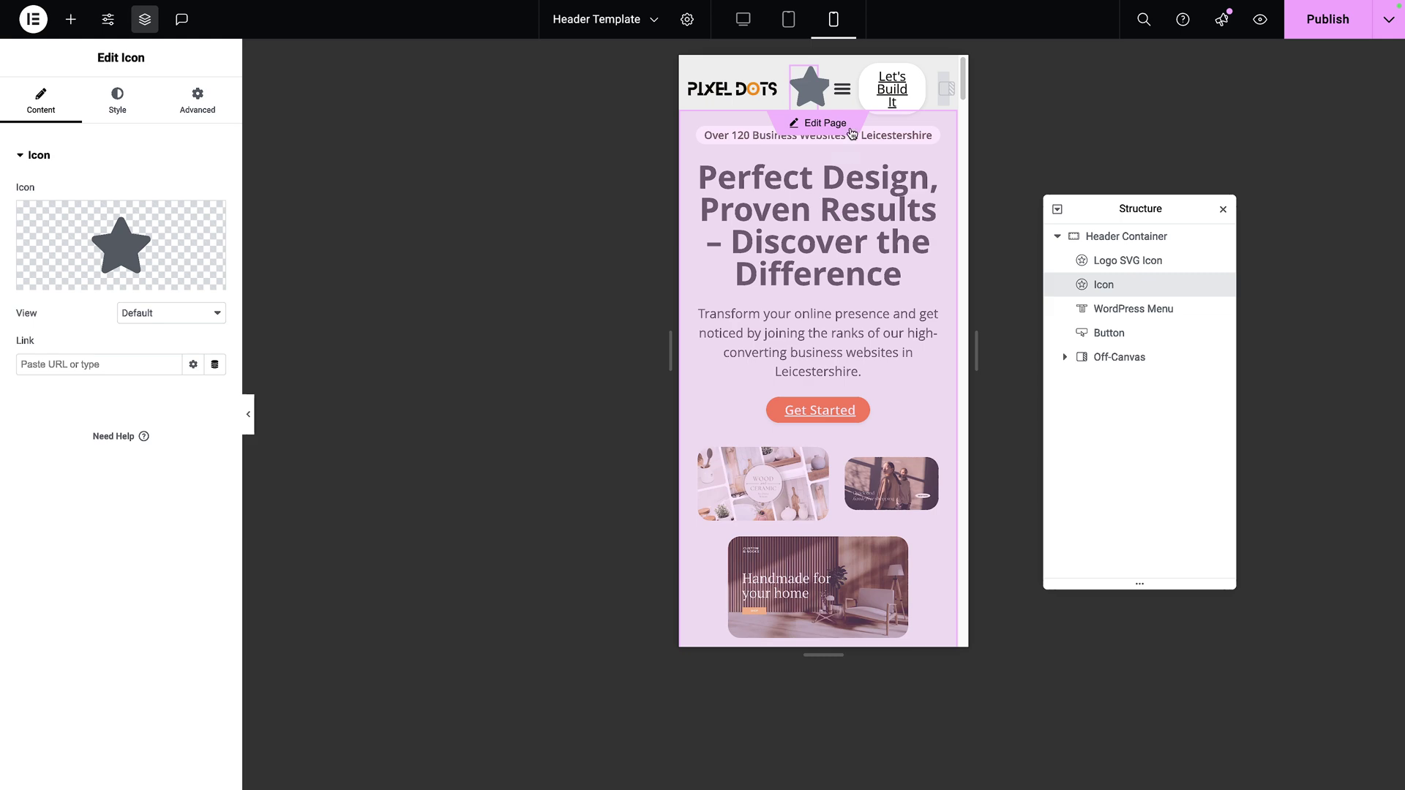
Replace the header icon's star with the Bars icon from the icon library
click(120, 272)
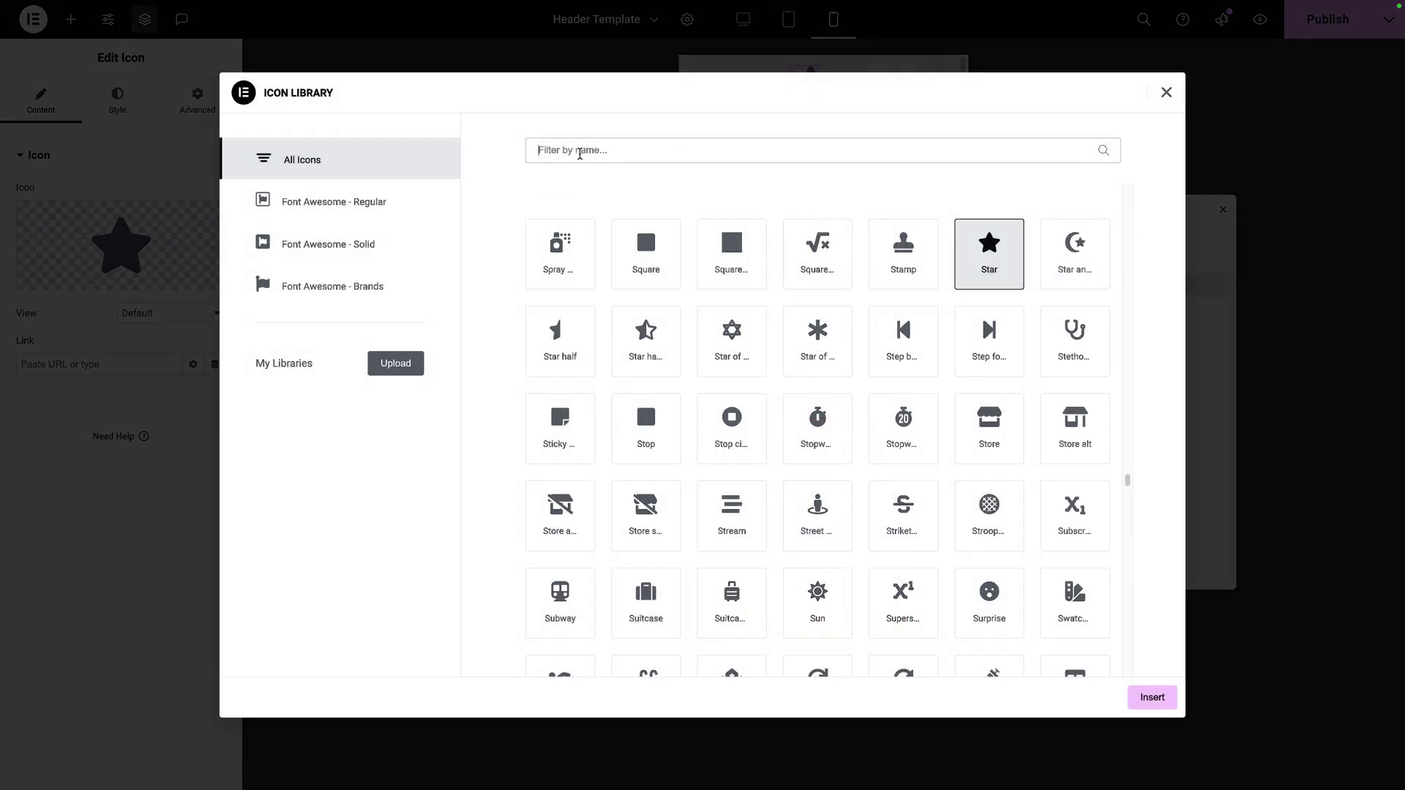
text(bar)
click(743, 260)
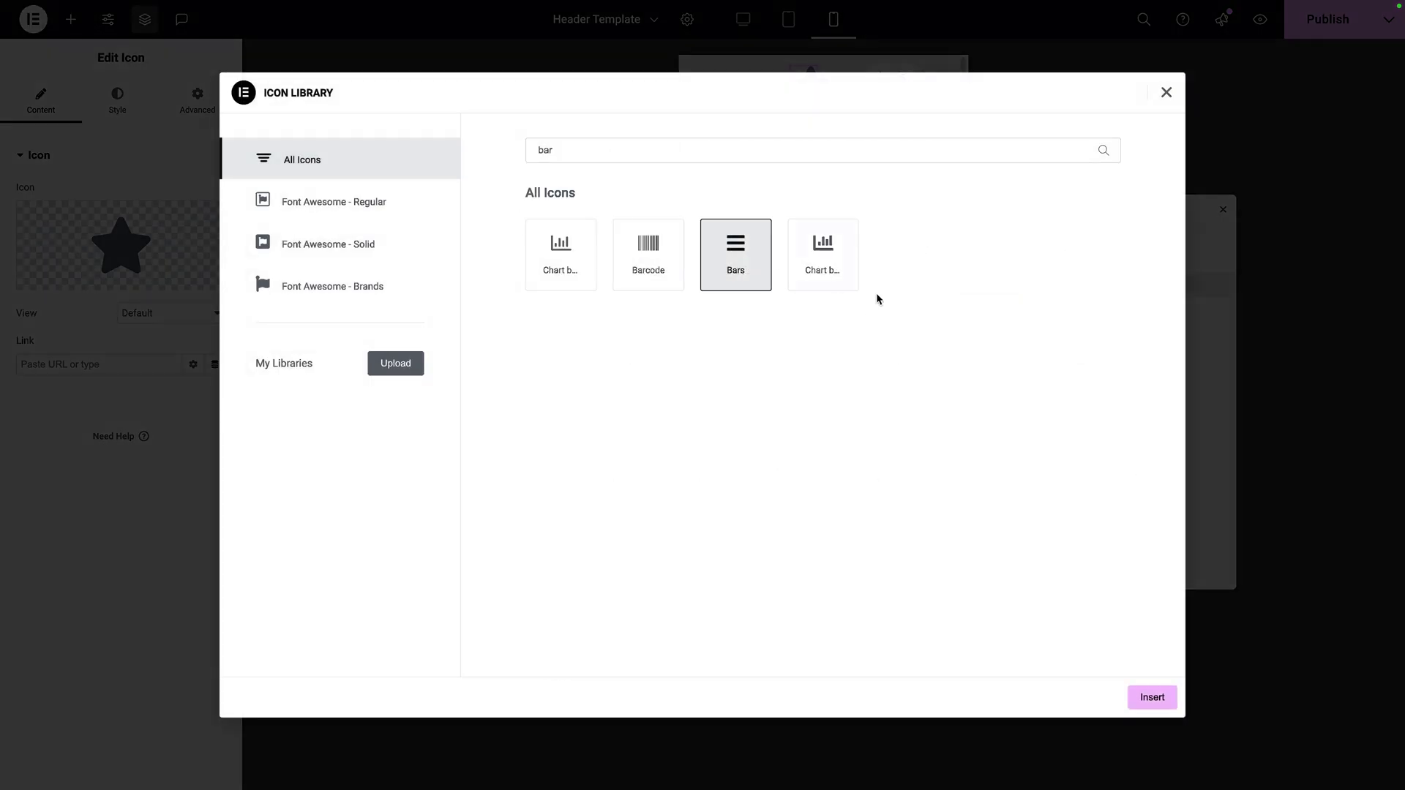
click(1151, 697)
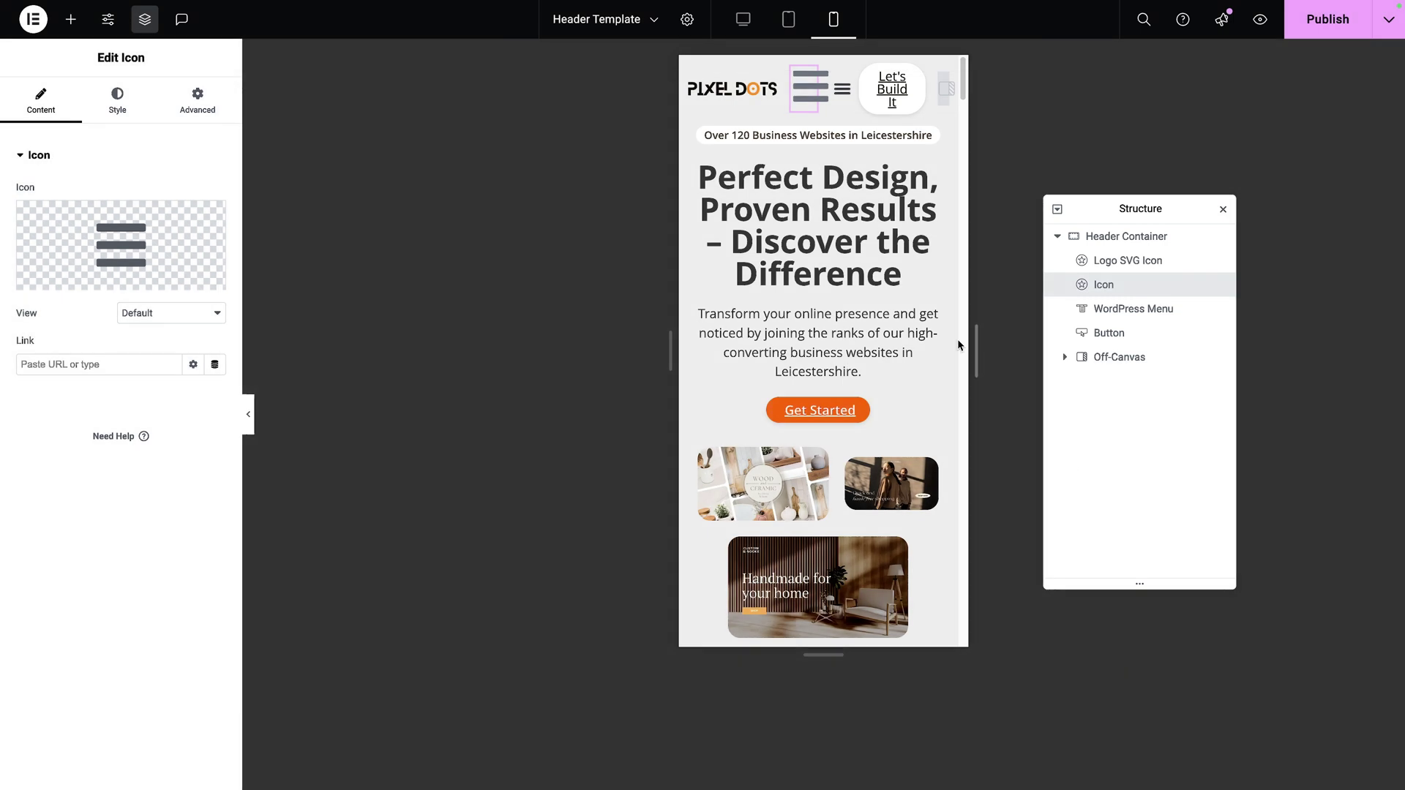
Style the bars icon with the global Text color and a size of 20 px
click(117, 100)
click(193, 261)
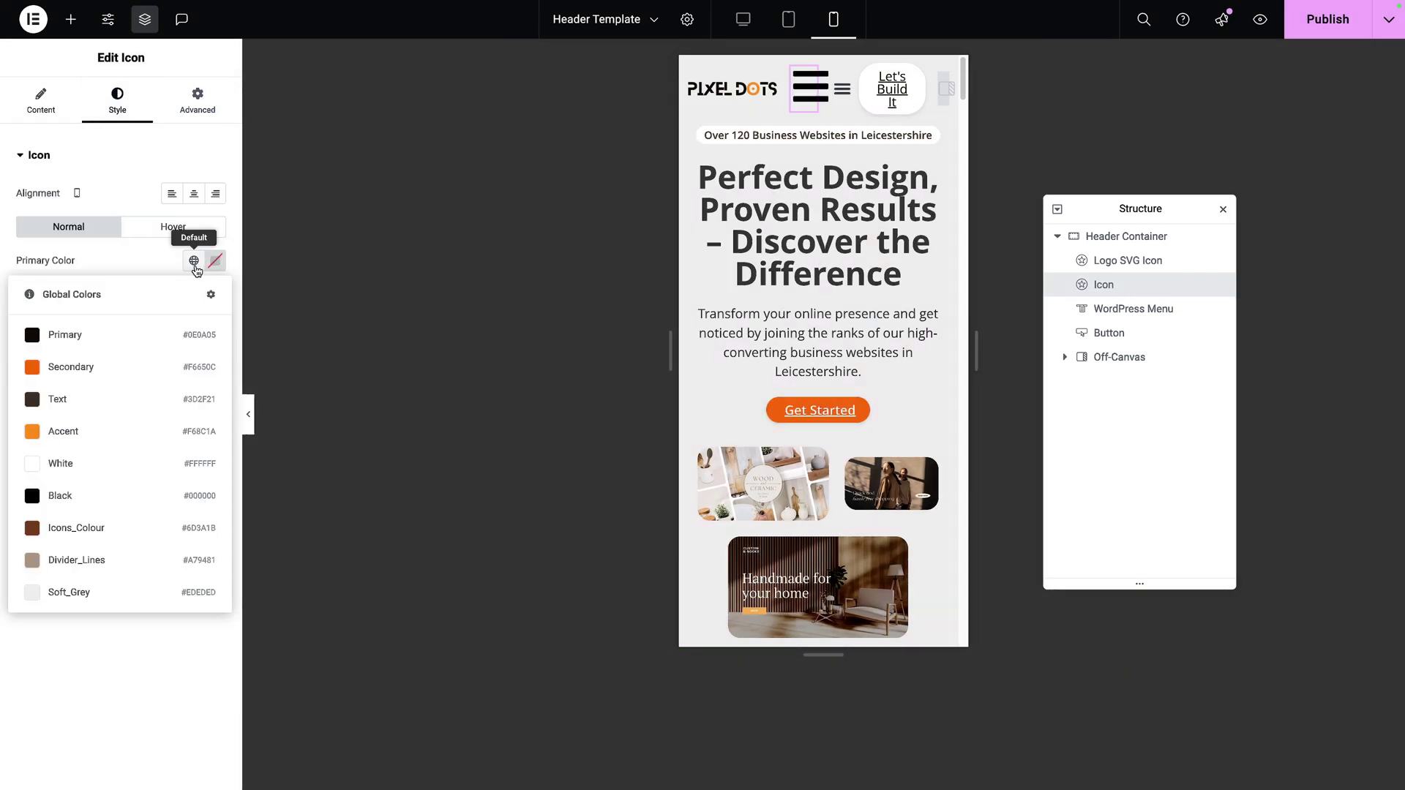
click(150, 412)
click(192, 323)
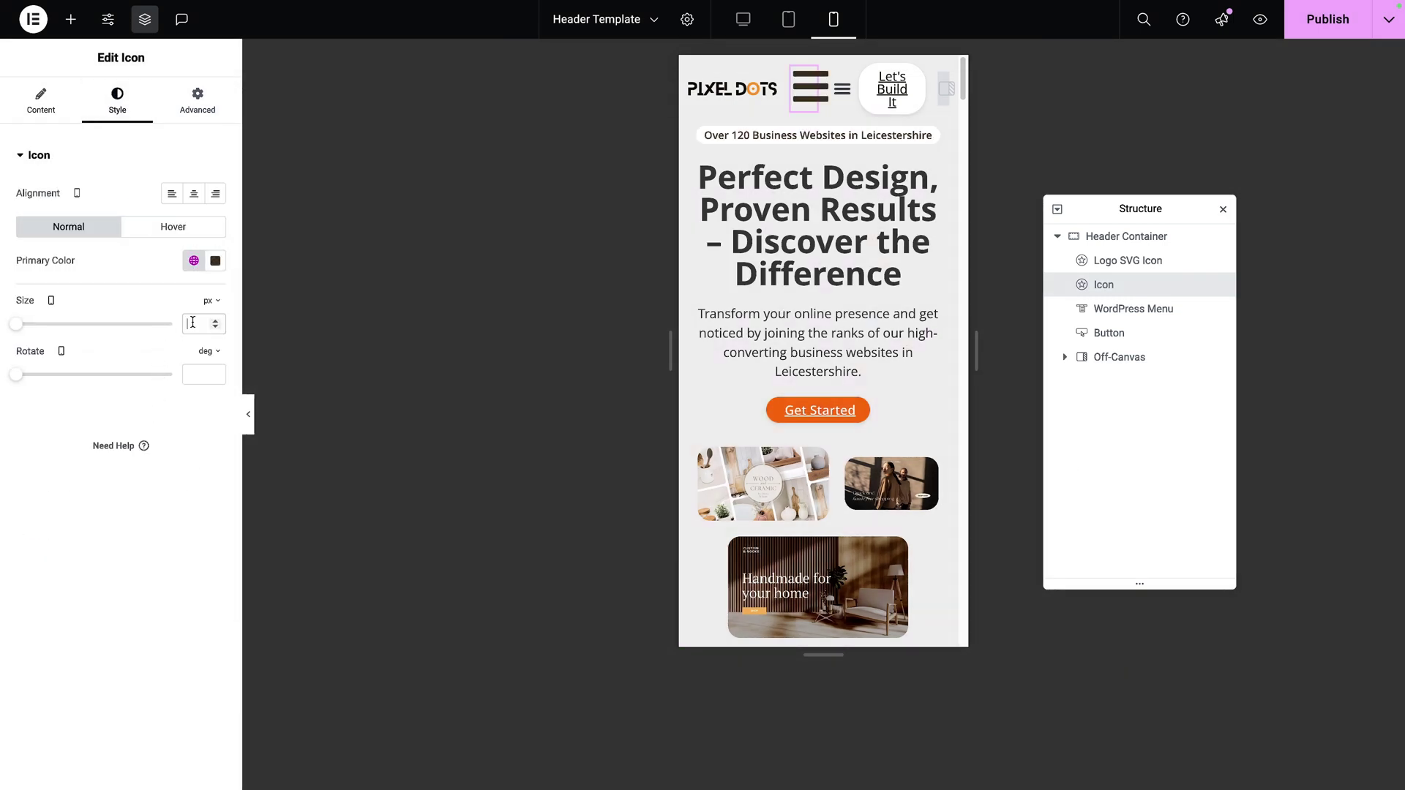
text(20)
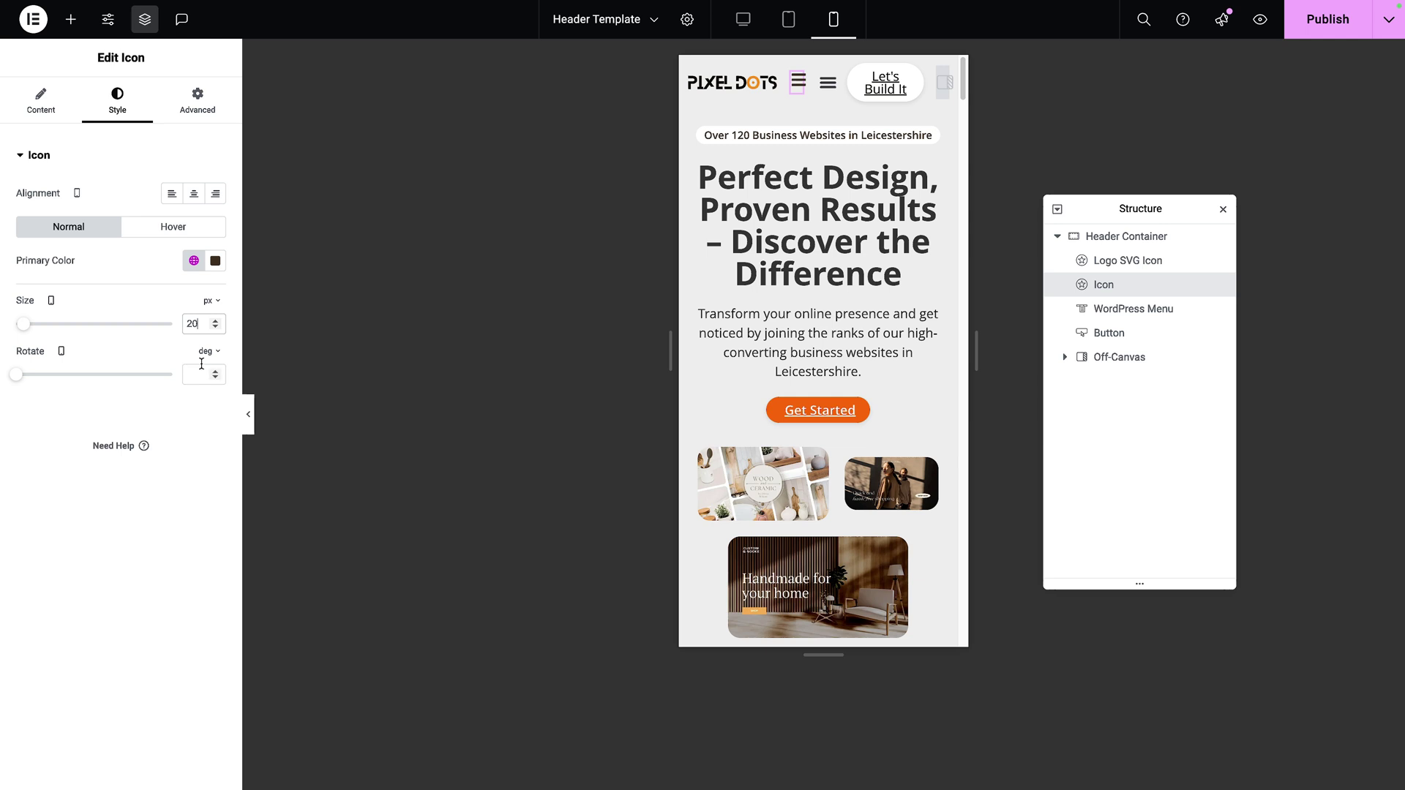
Set the bars icon's Align Self to Center within the Header Container
click(41, 102)
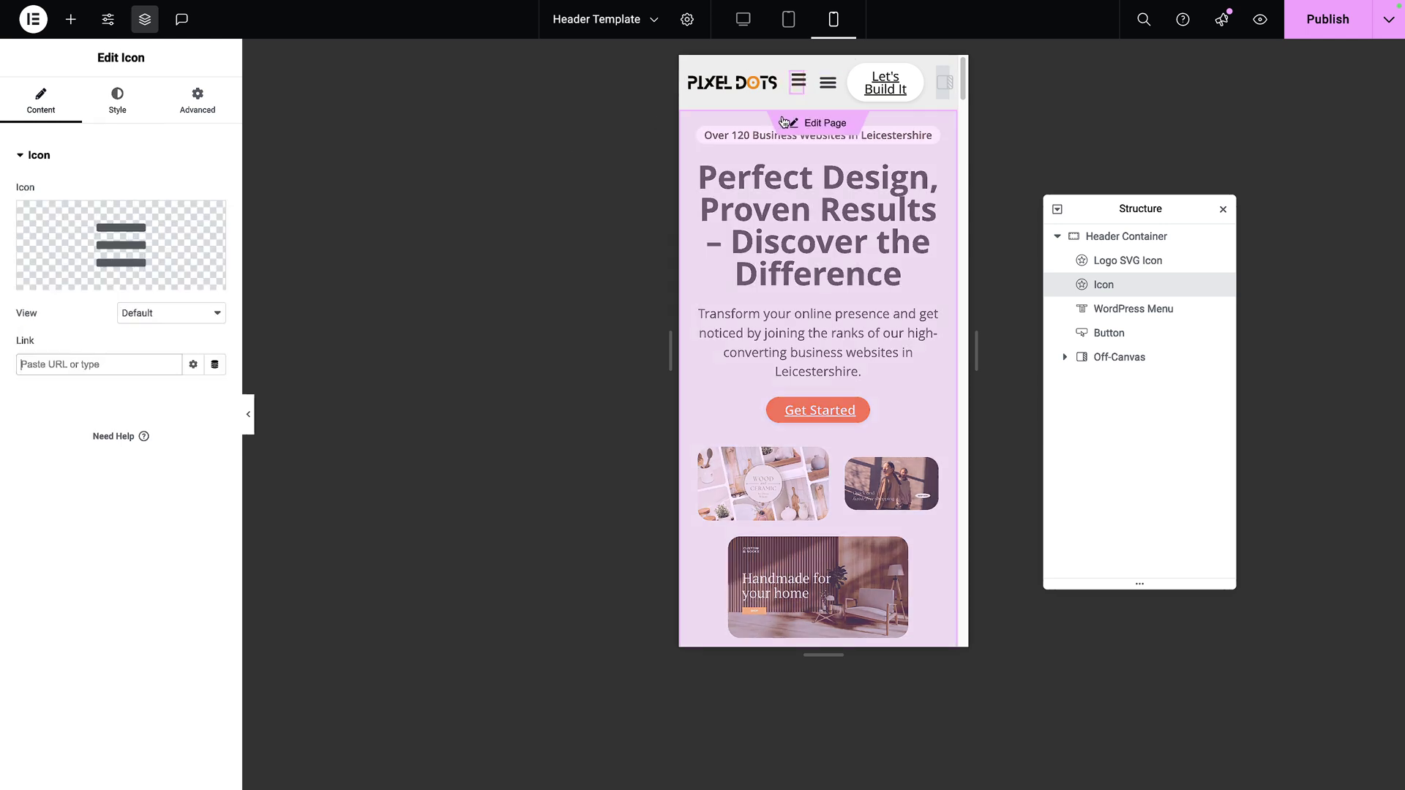
click(196, 103)
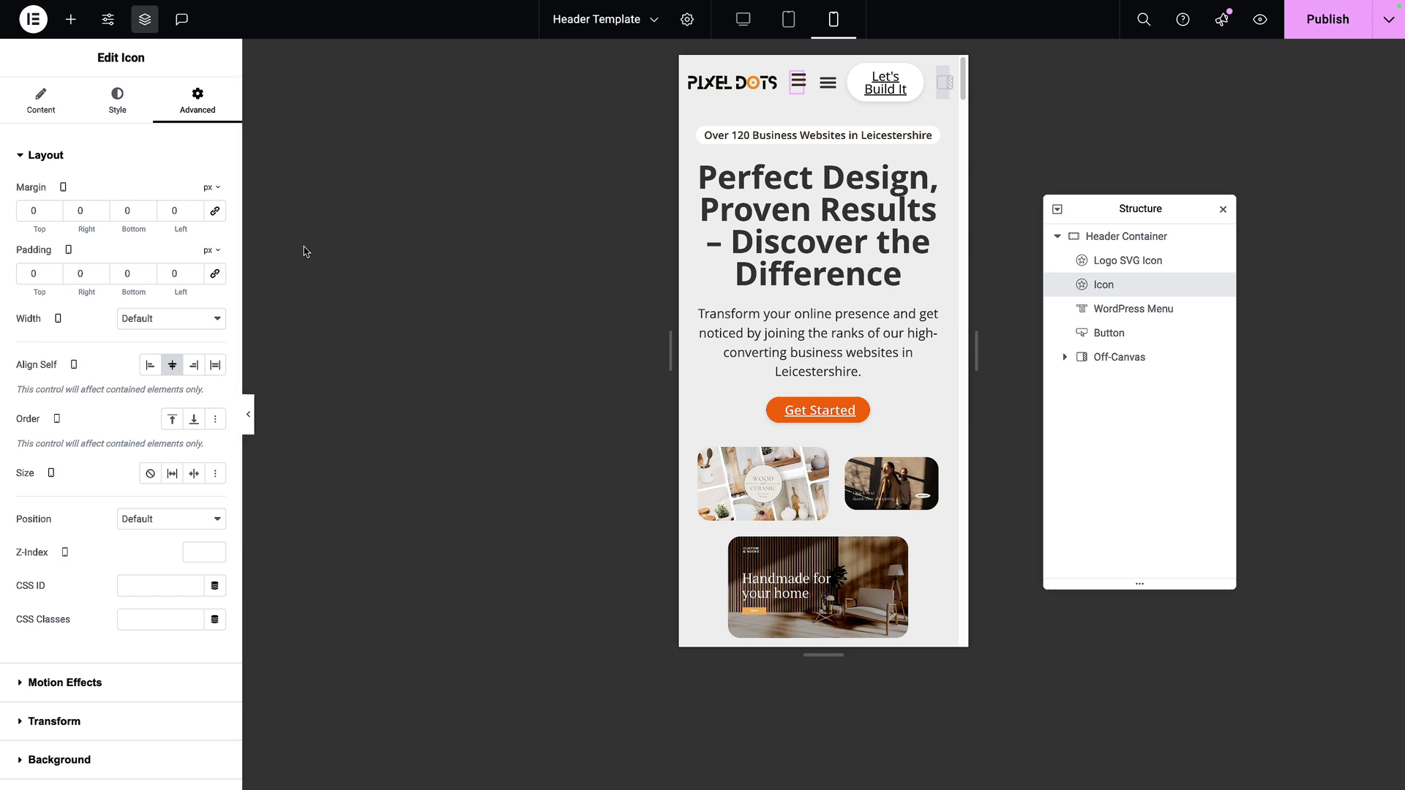
Set the bars icon's bottom margin to -7 px in the mobile view
click(147, 216)
click(148, 215)
click(148, 215)
click(148, 215)
click(147, 215)
click(148, 215)
click(147, 215)
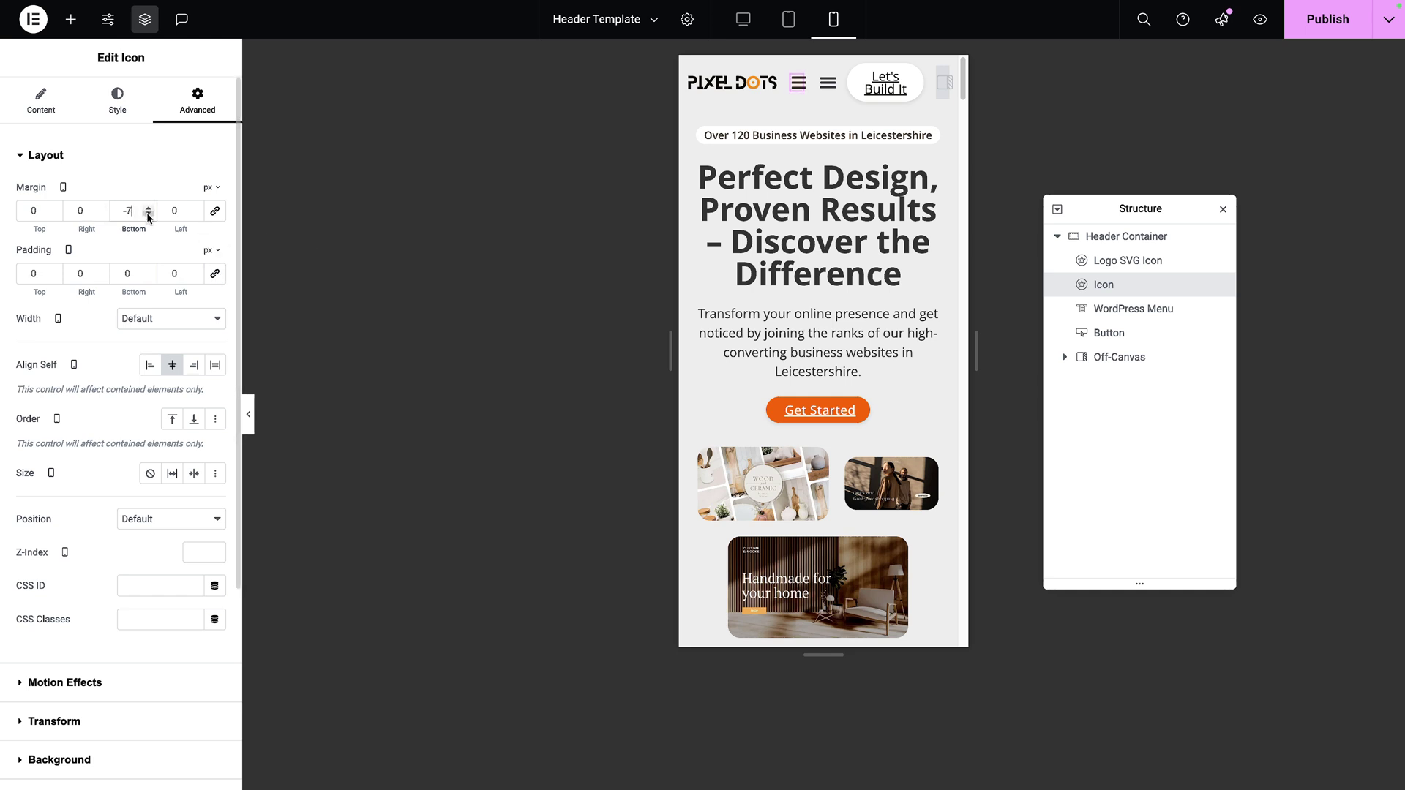
Link the header's bars icon to the Off-Canvas action through a dynamic tag
click(1114, 292)
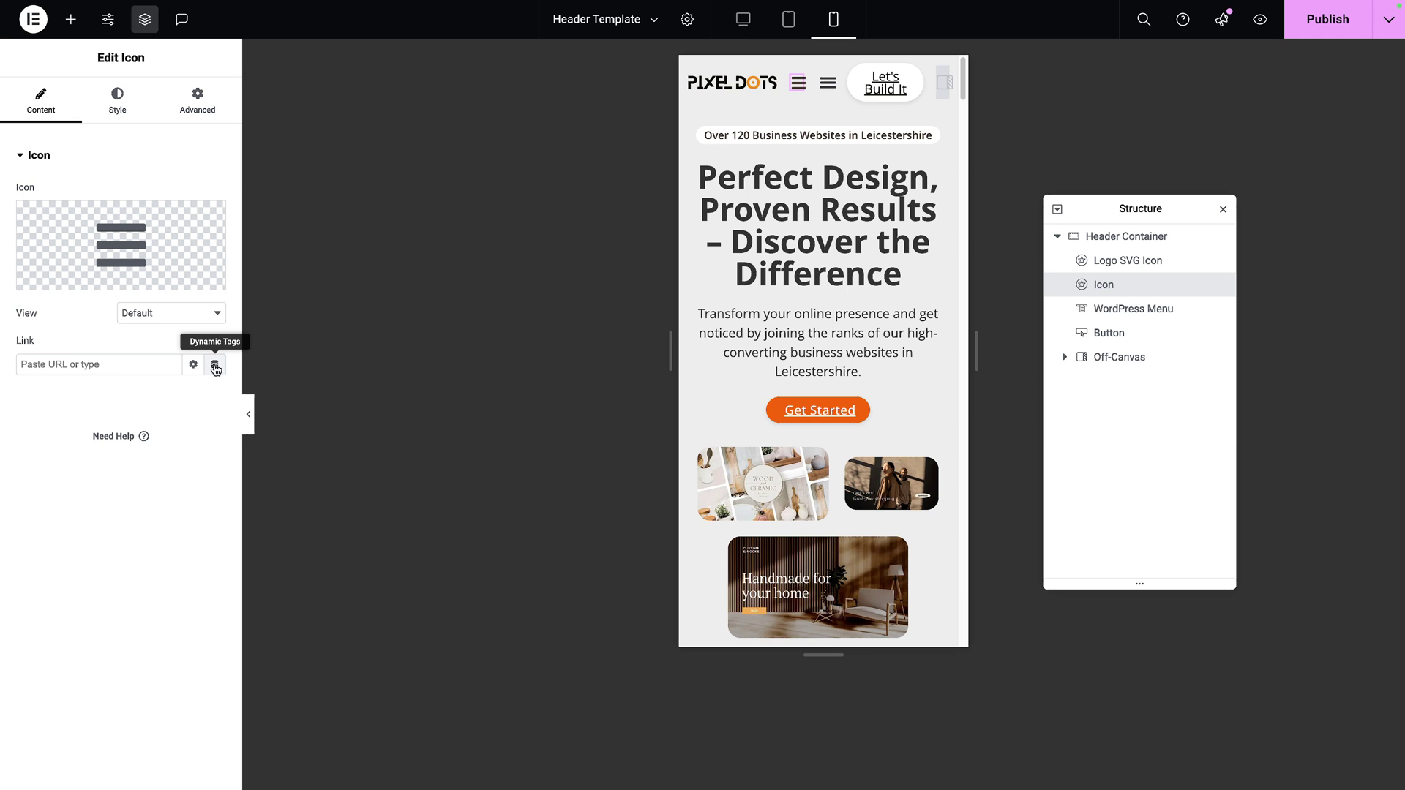
click(215, 367)
scroll(220, 423, down, 1)
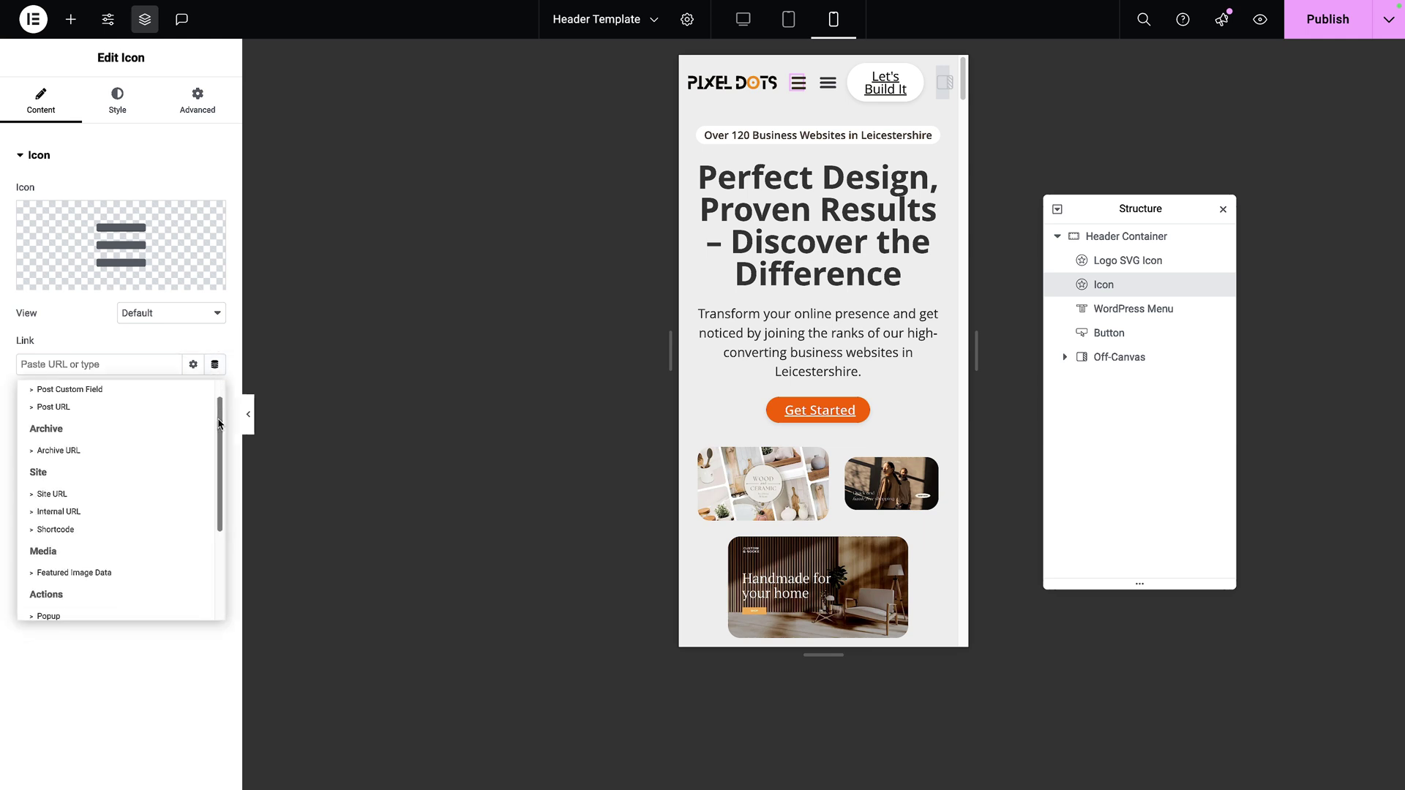
scroll(218, 422, down, 3)
click(86, 487)
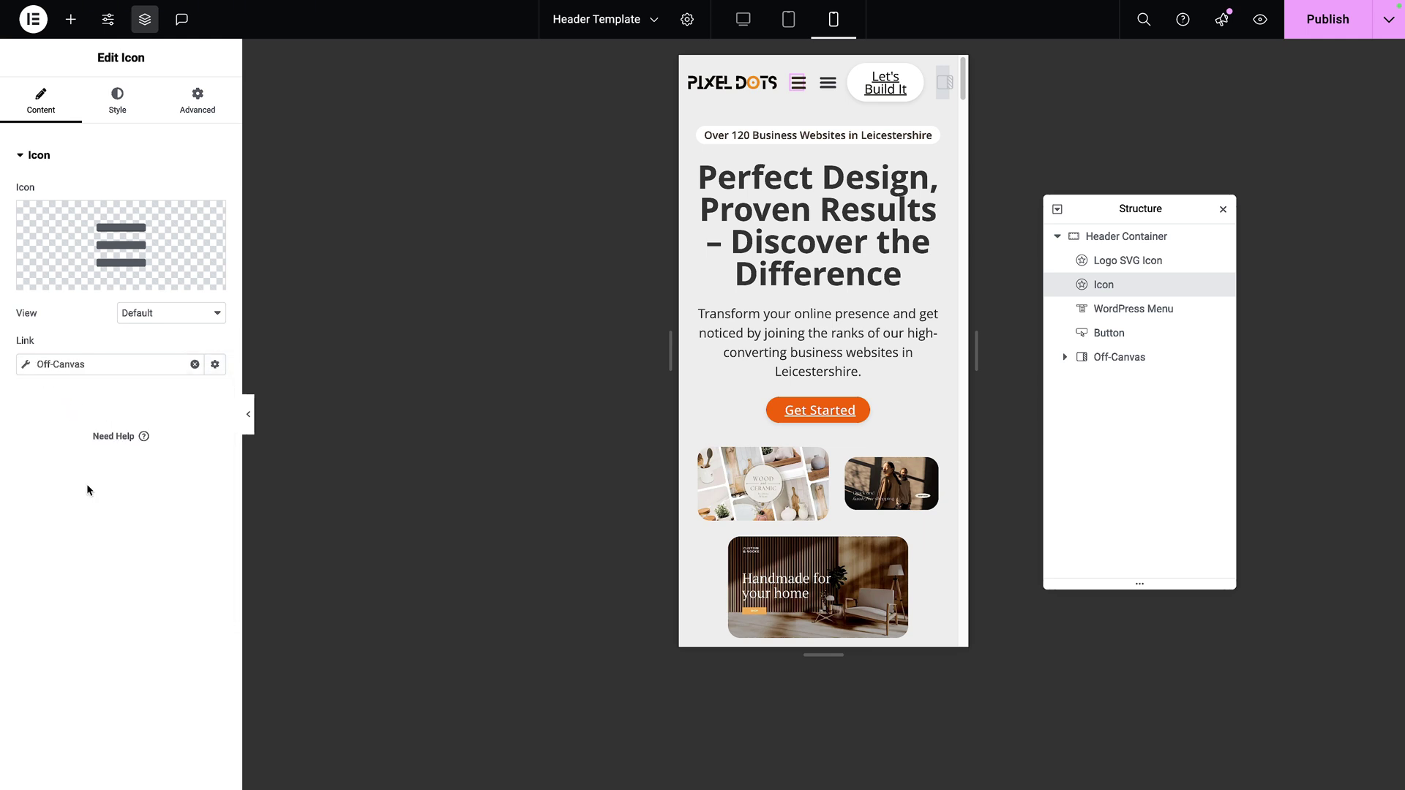
Set the icon link's action to Open Off-Canvas with Off-Canvas 2 as its widget, and briefly preview the mobile header
click(28, 365)
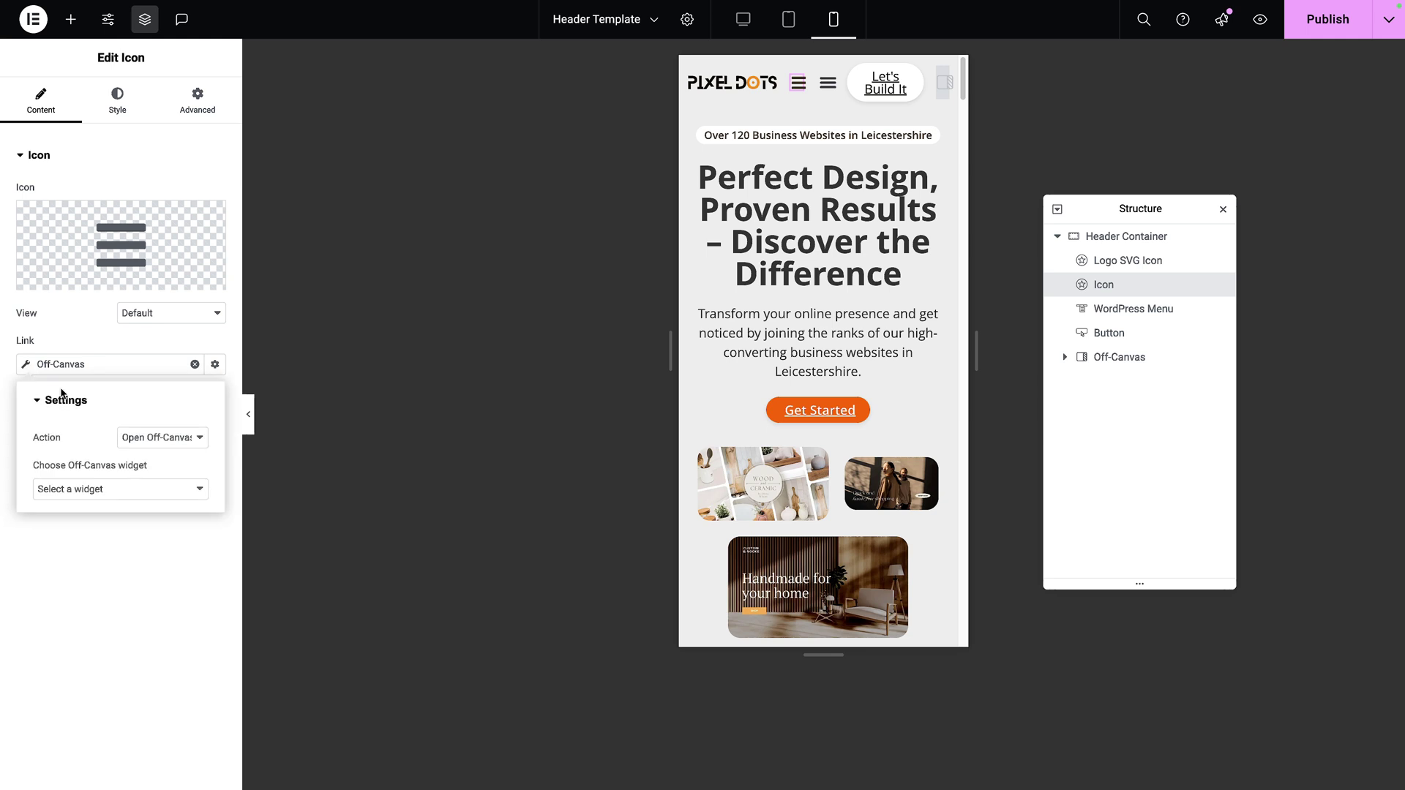
click(174, 438)
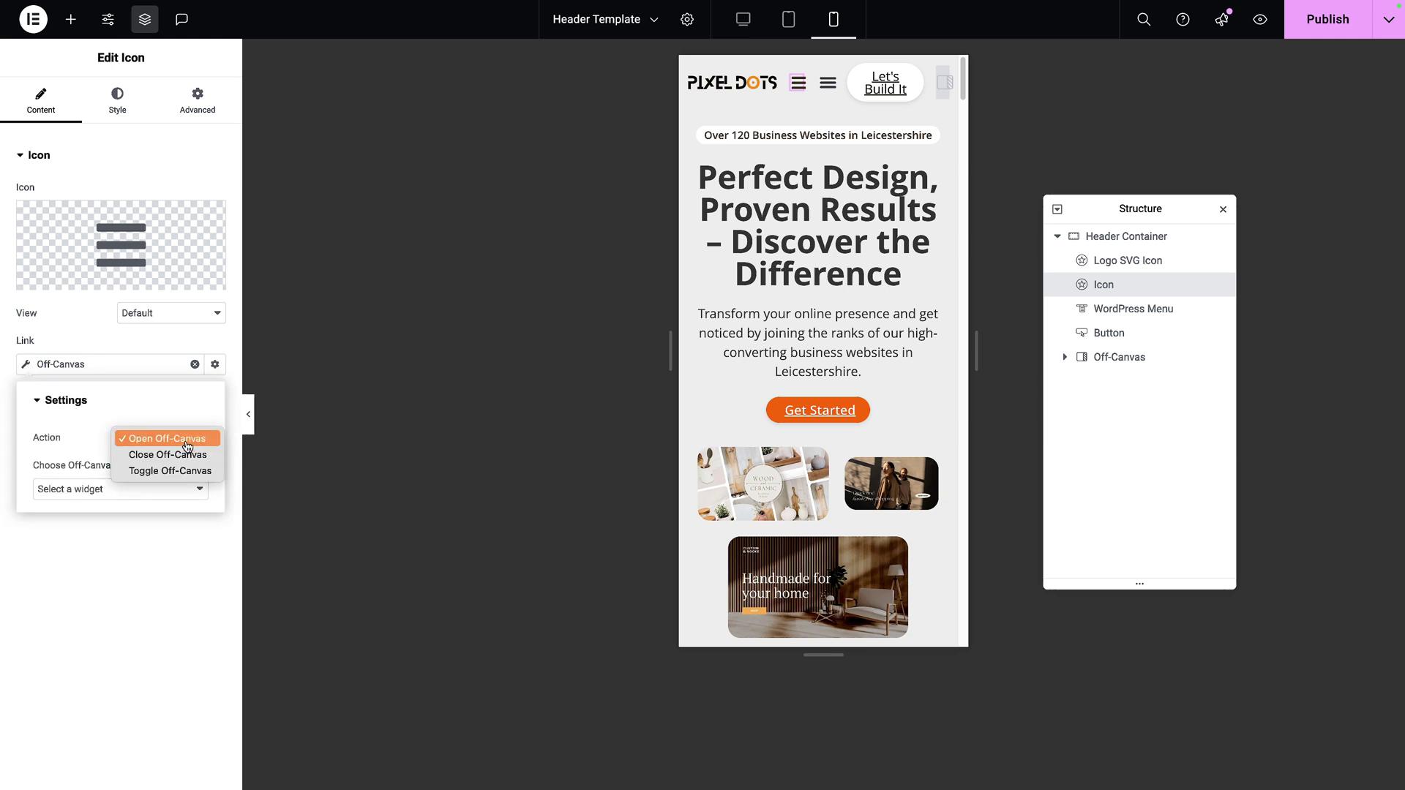
click(187, 442)
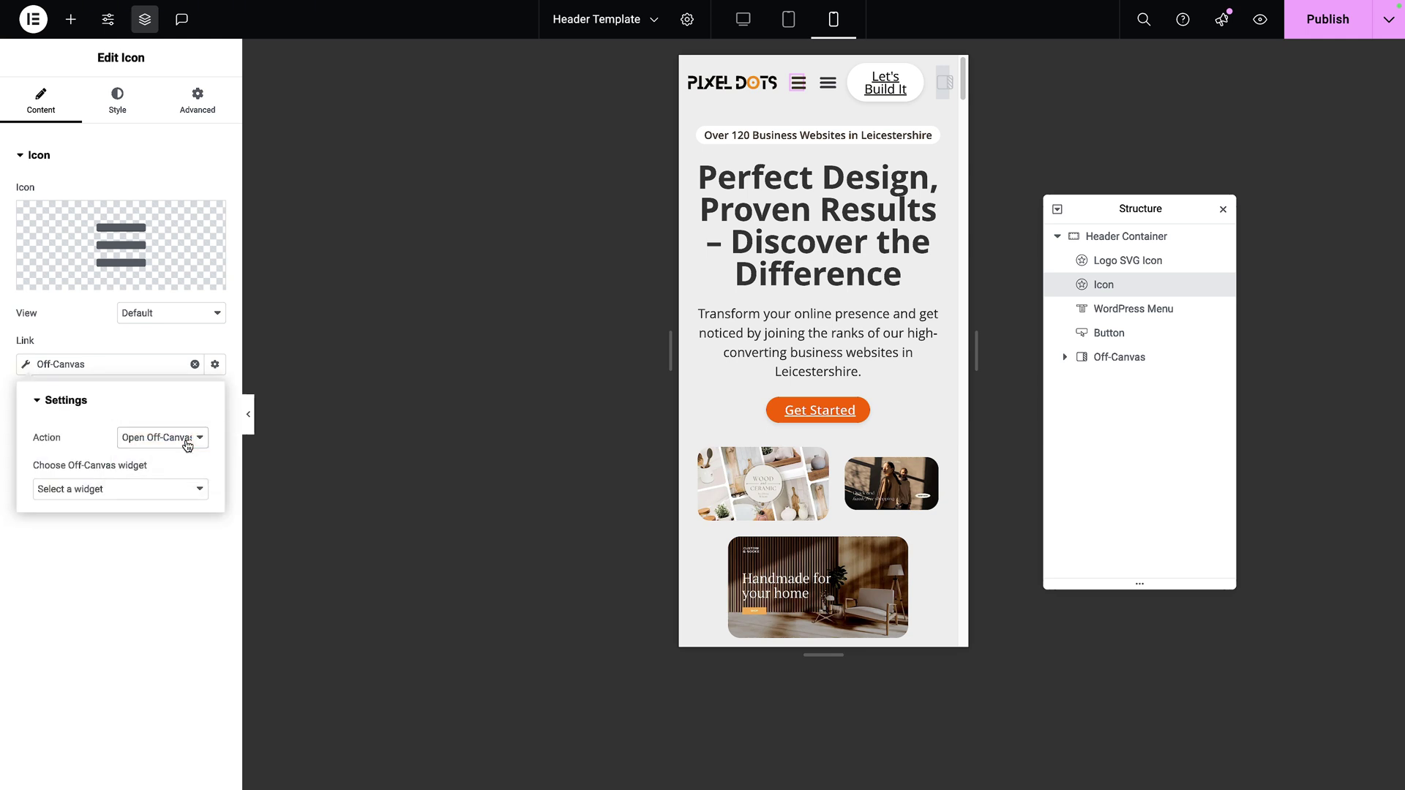
click(178, 489)
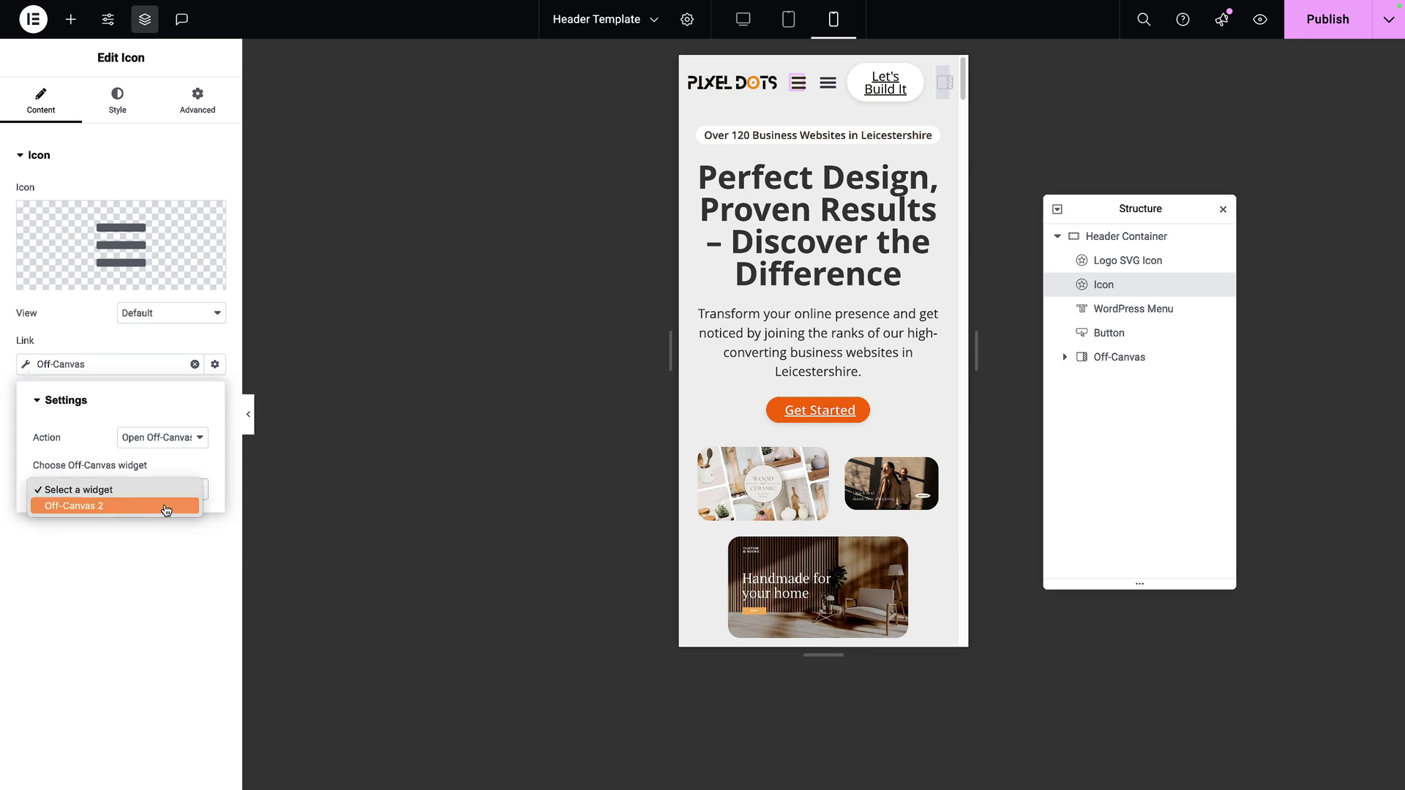
click(166, 506)
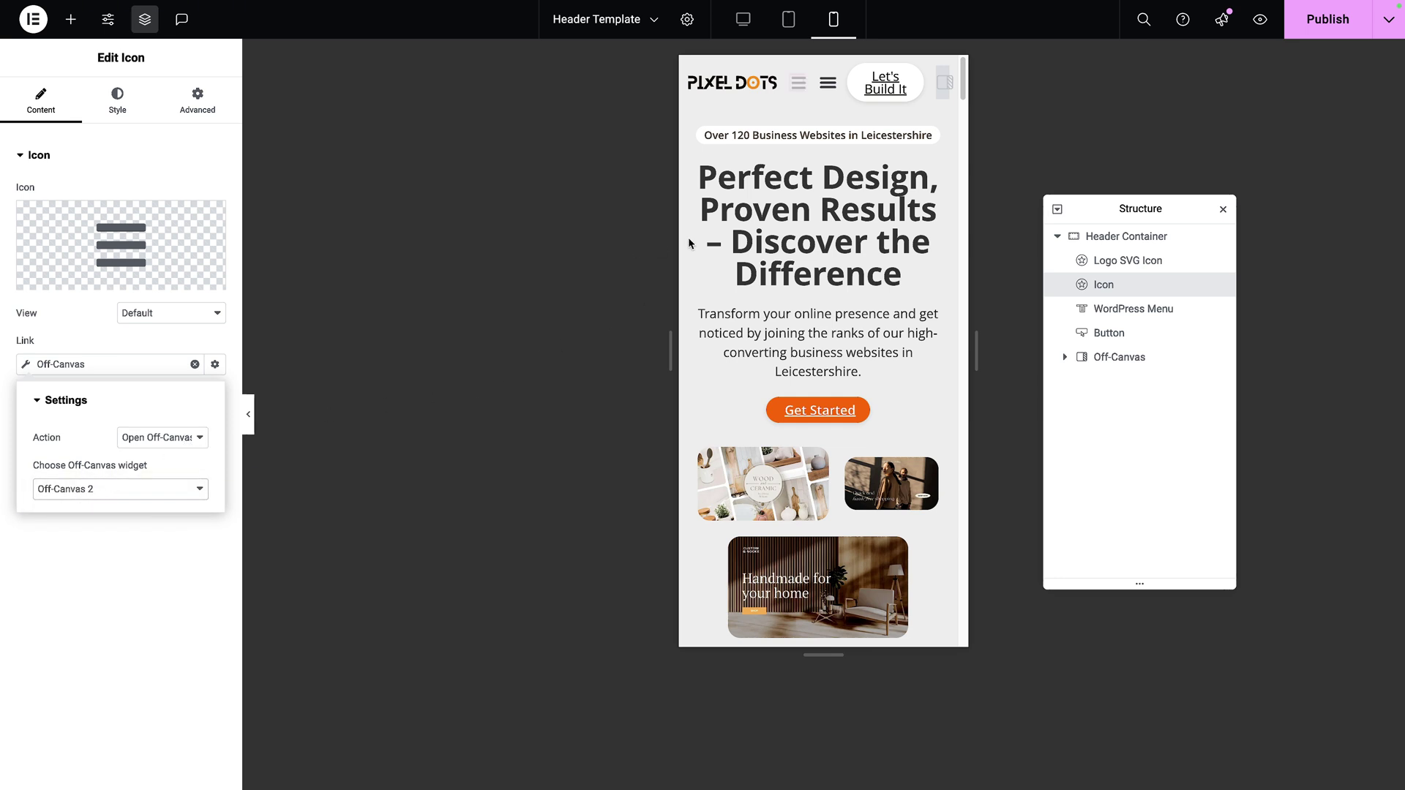
key(ctrl+p)
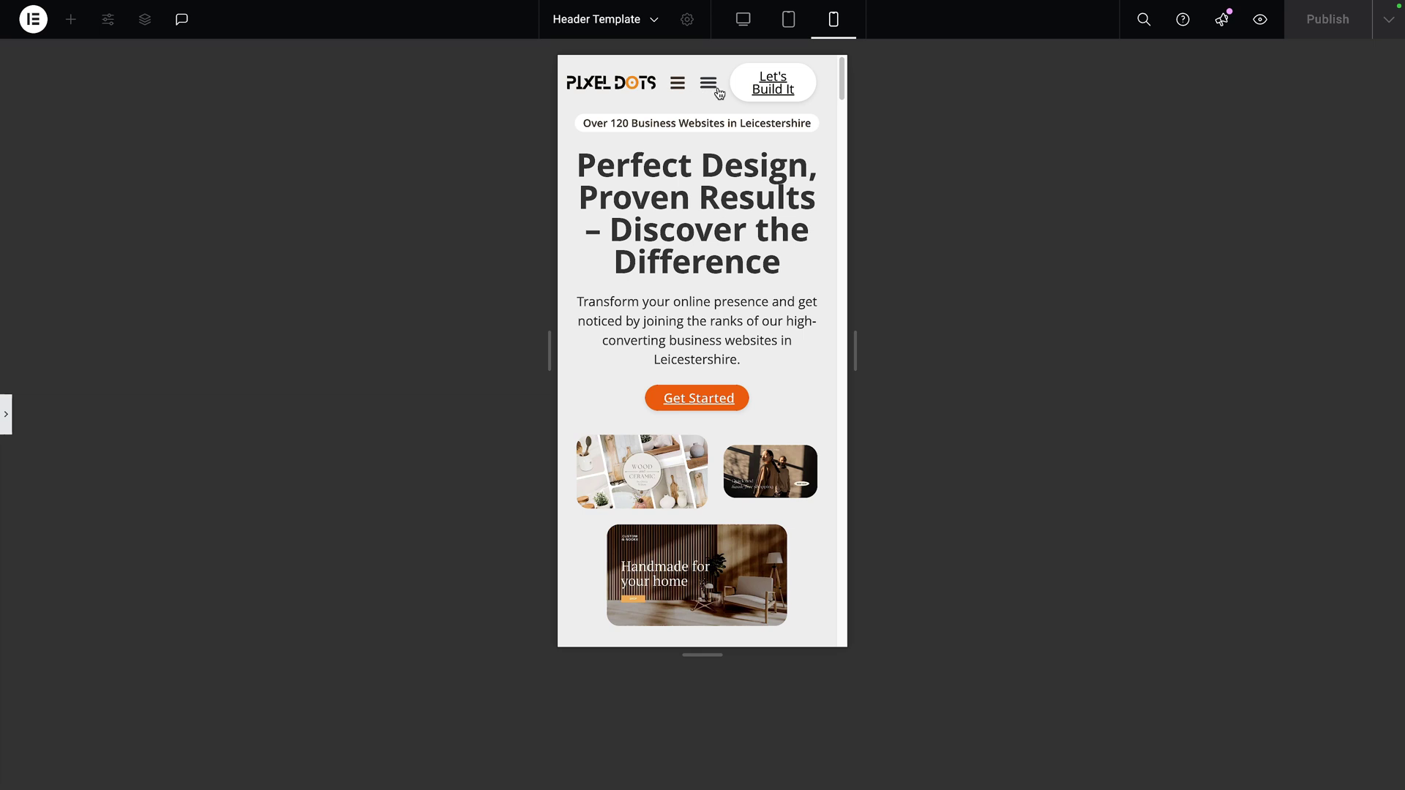
key(ctrl+p)
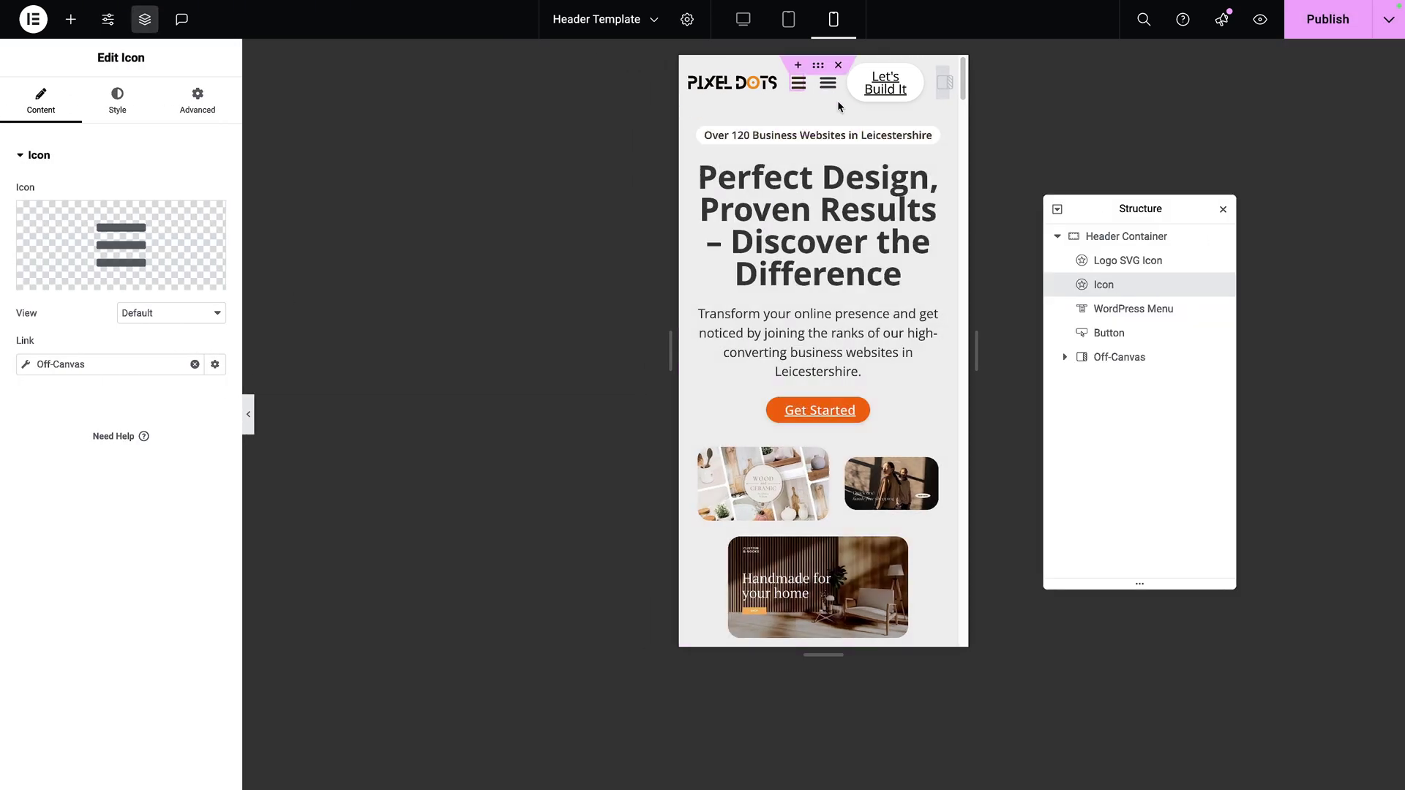
Hide the header's WordPress Menu on mobile portrait
click(1151, 311)
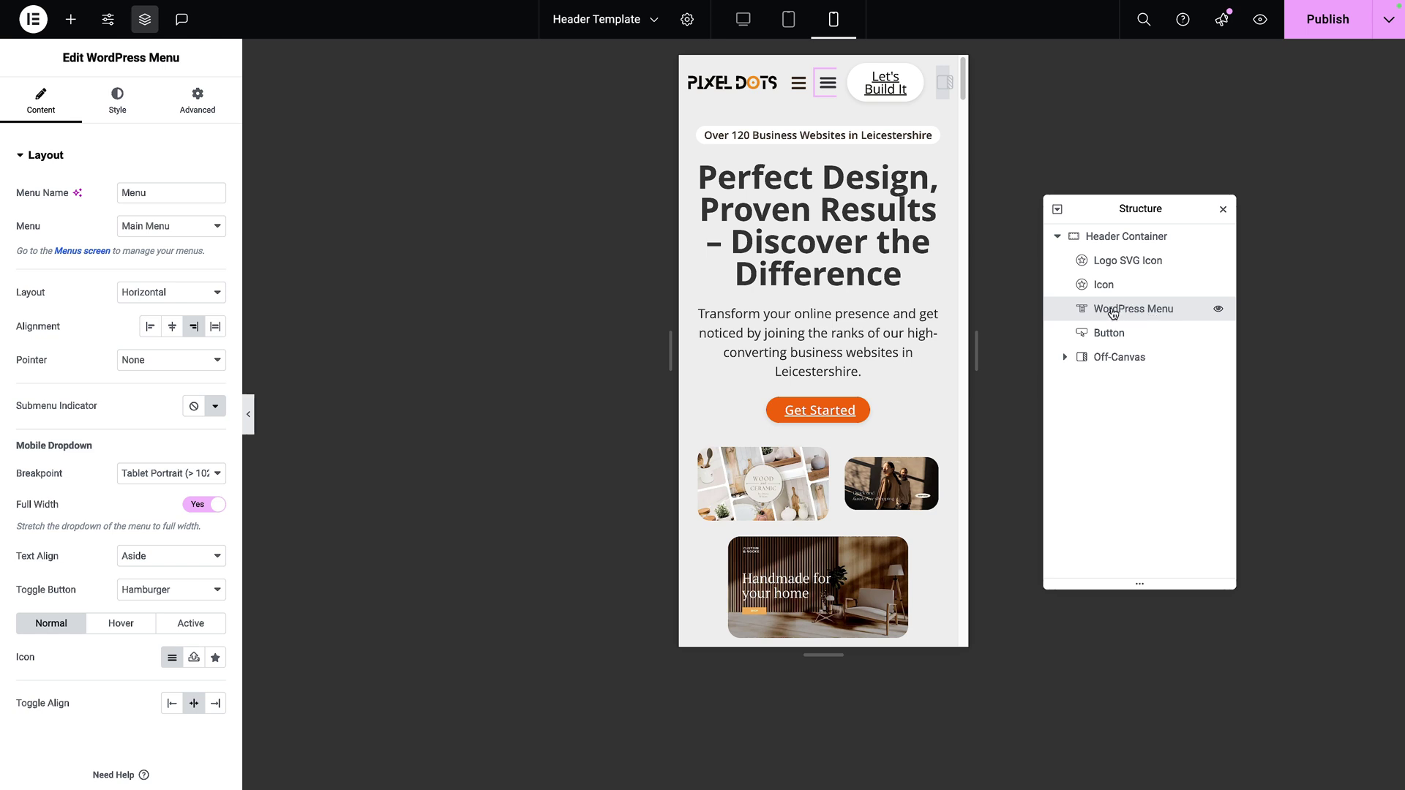
click(203, 111)
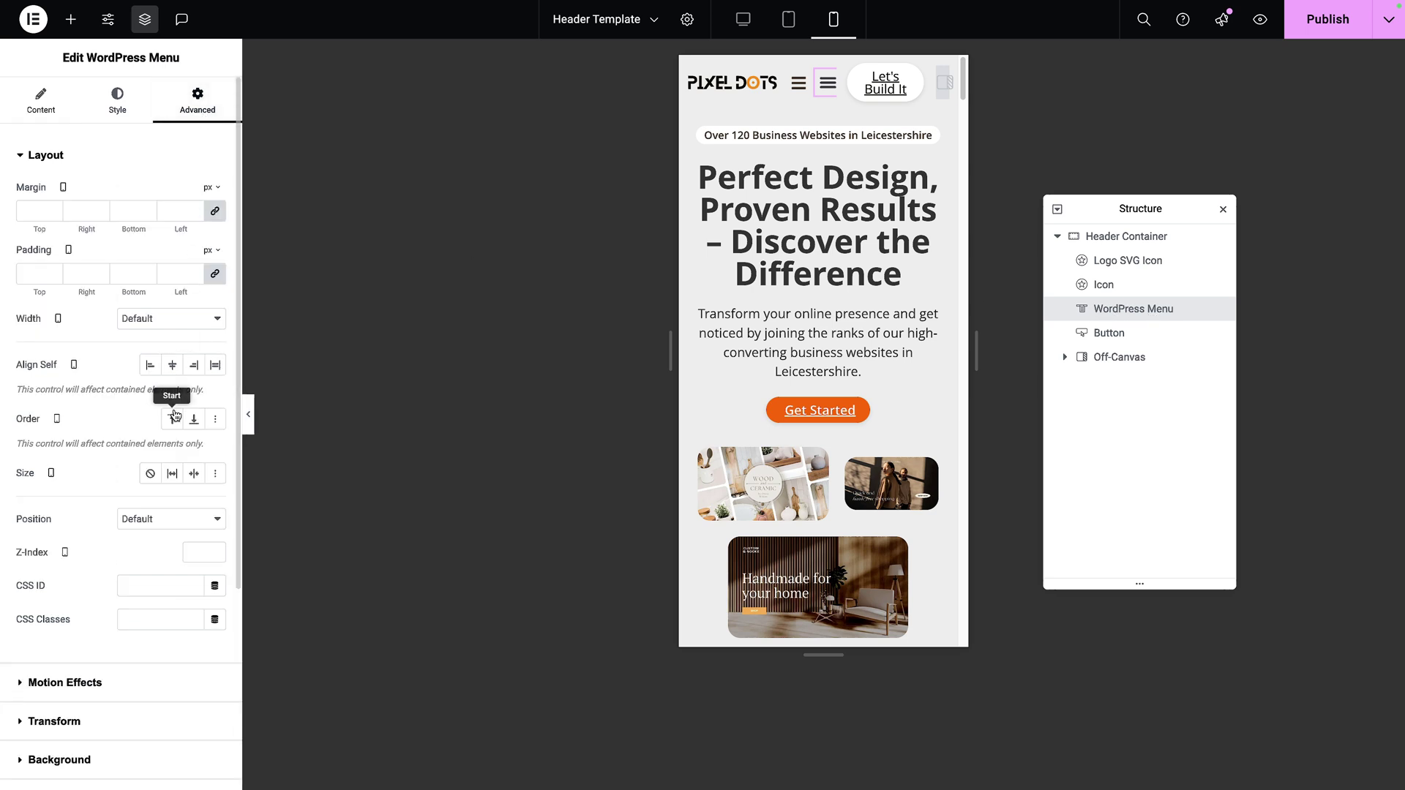
scroll(176, 410, down, 4)
click(142, 600)
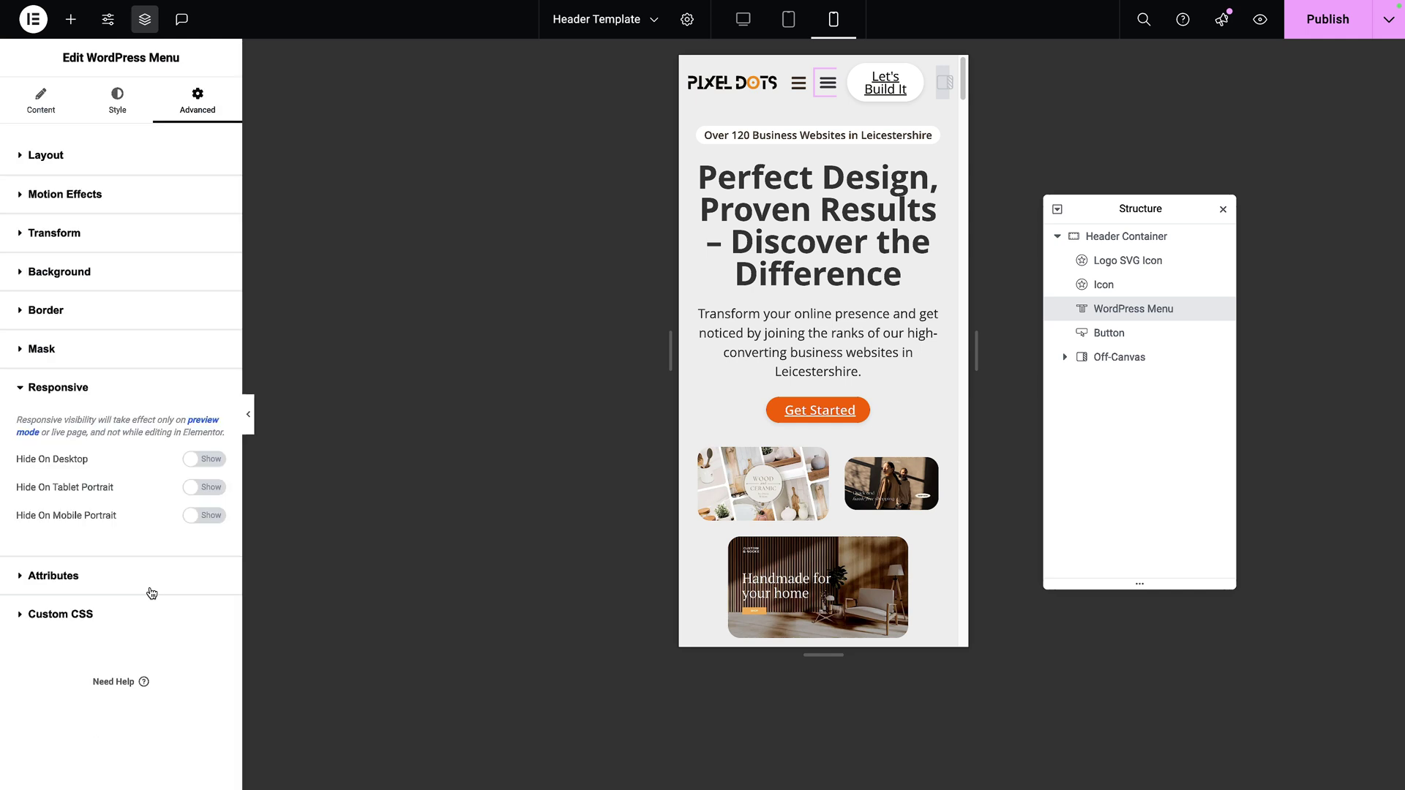
click(210, 519)
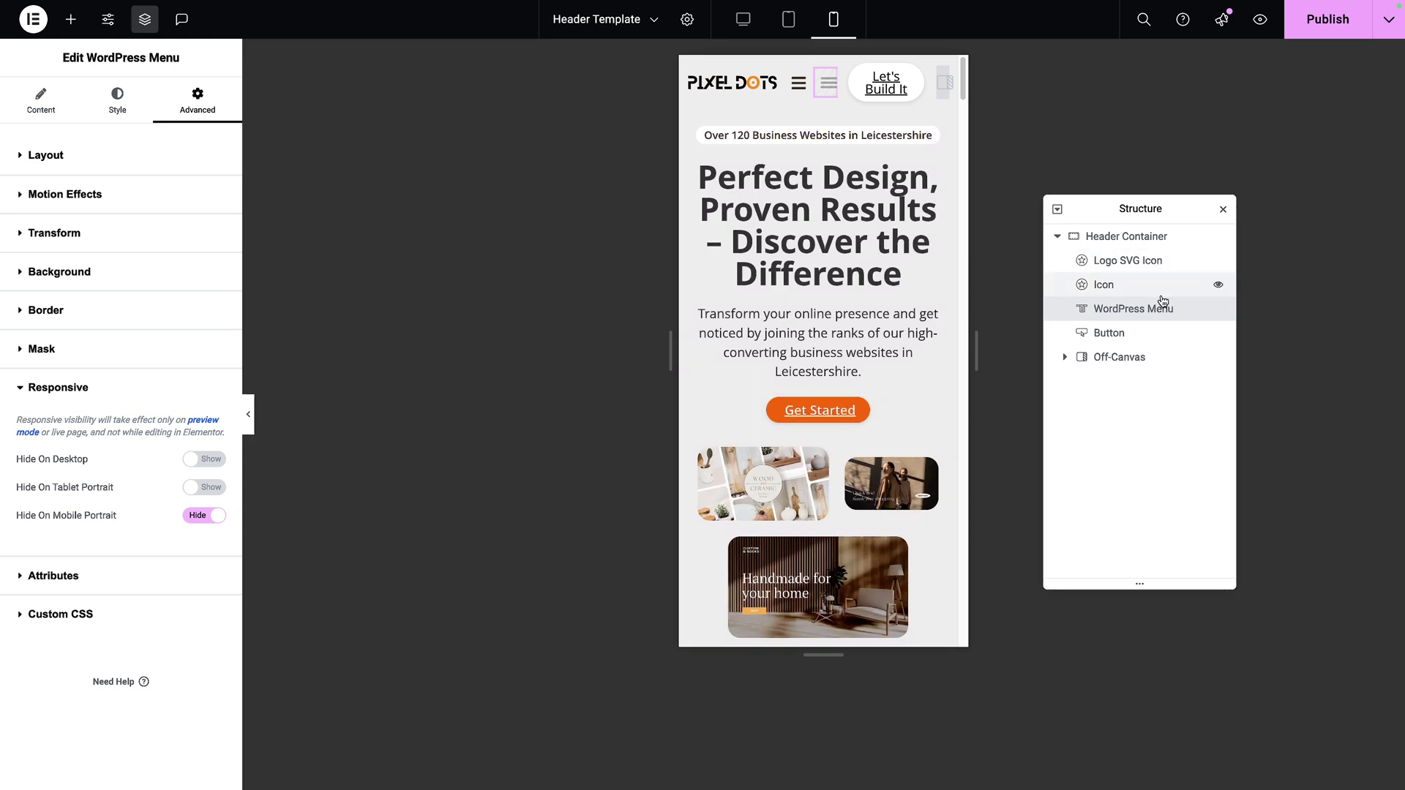
In the desktop view, hide the header's bars icon on desktop and tablet portrait
click(743, 22)
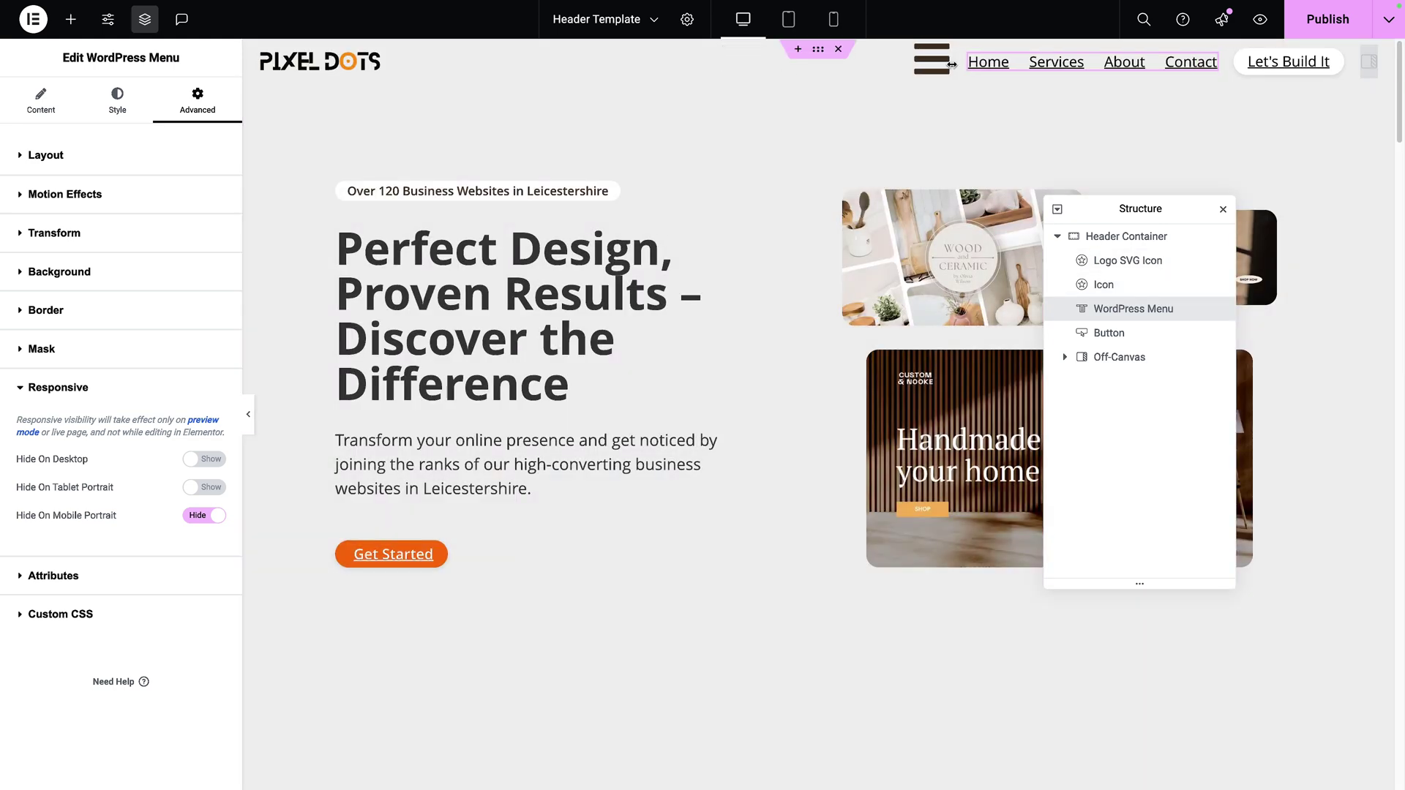
click(1104, 284)
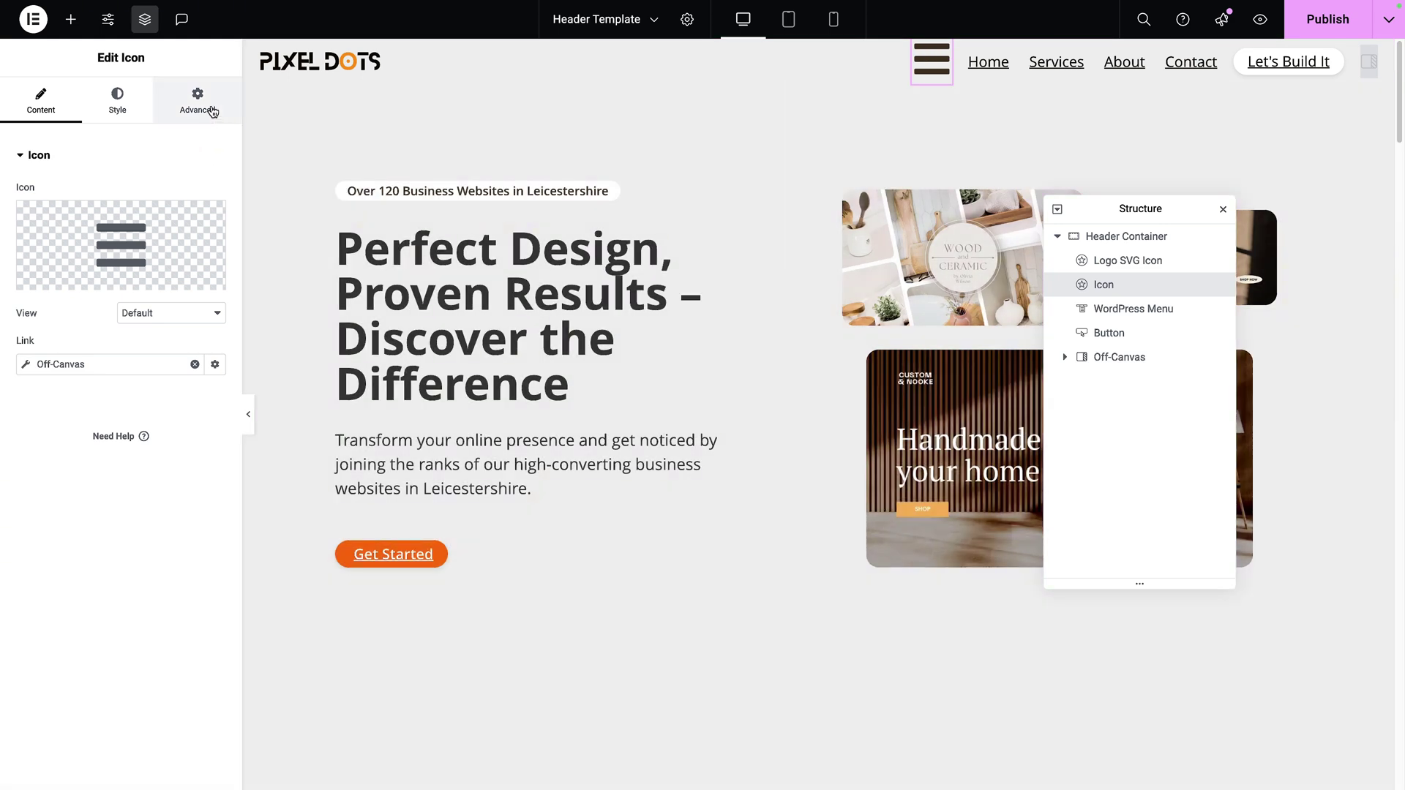
click(212, 111)
scroll(215, 531, down, 5)
click(127, 640)
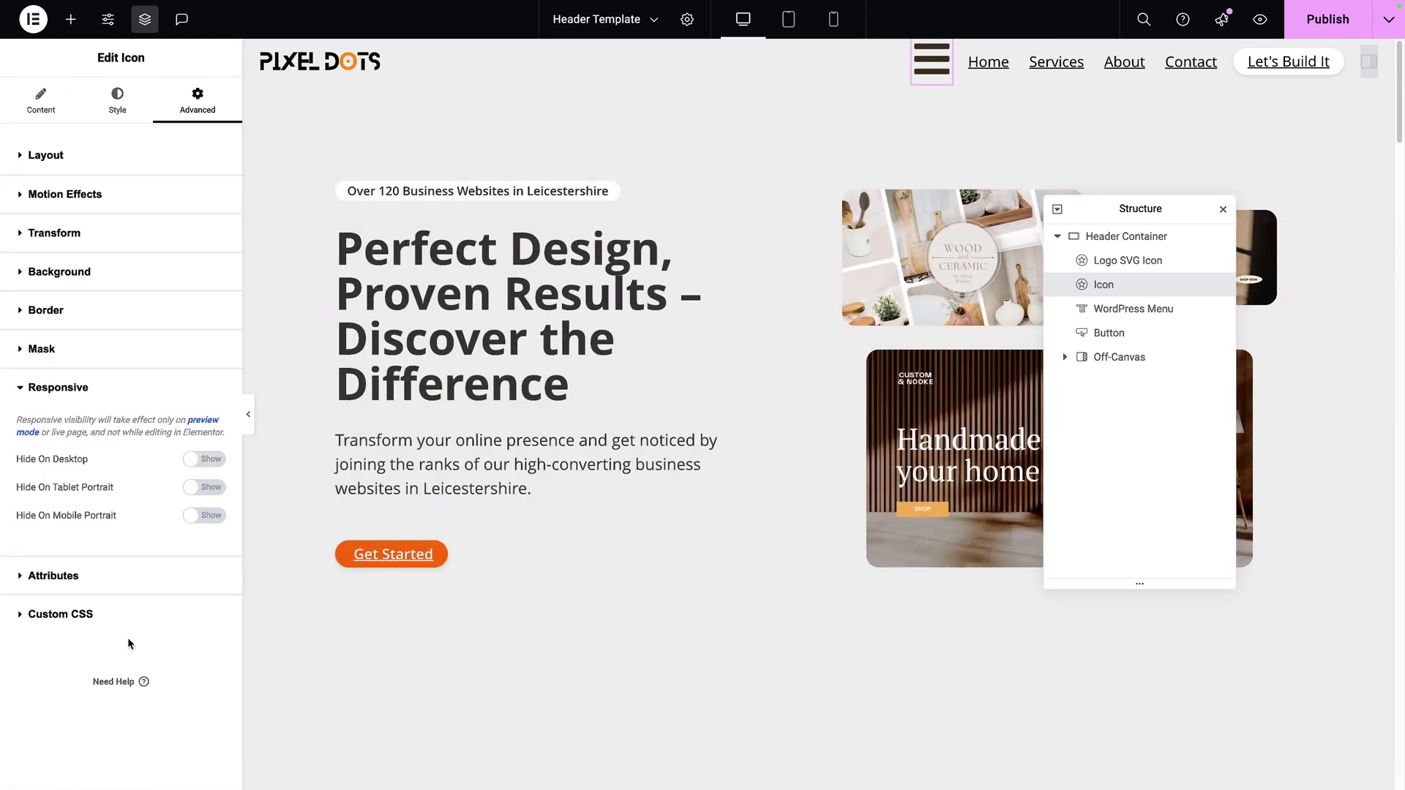
click(208, 461)
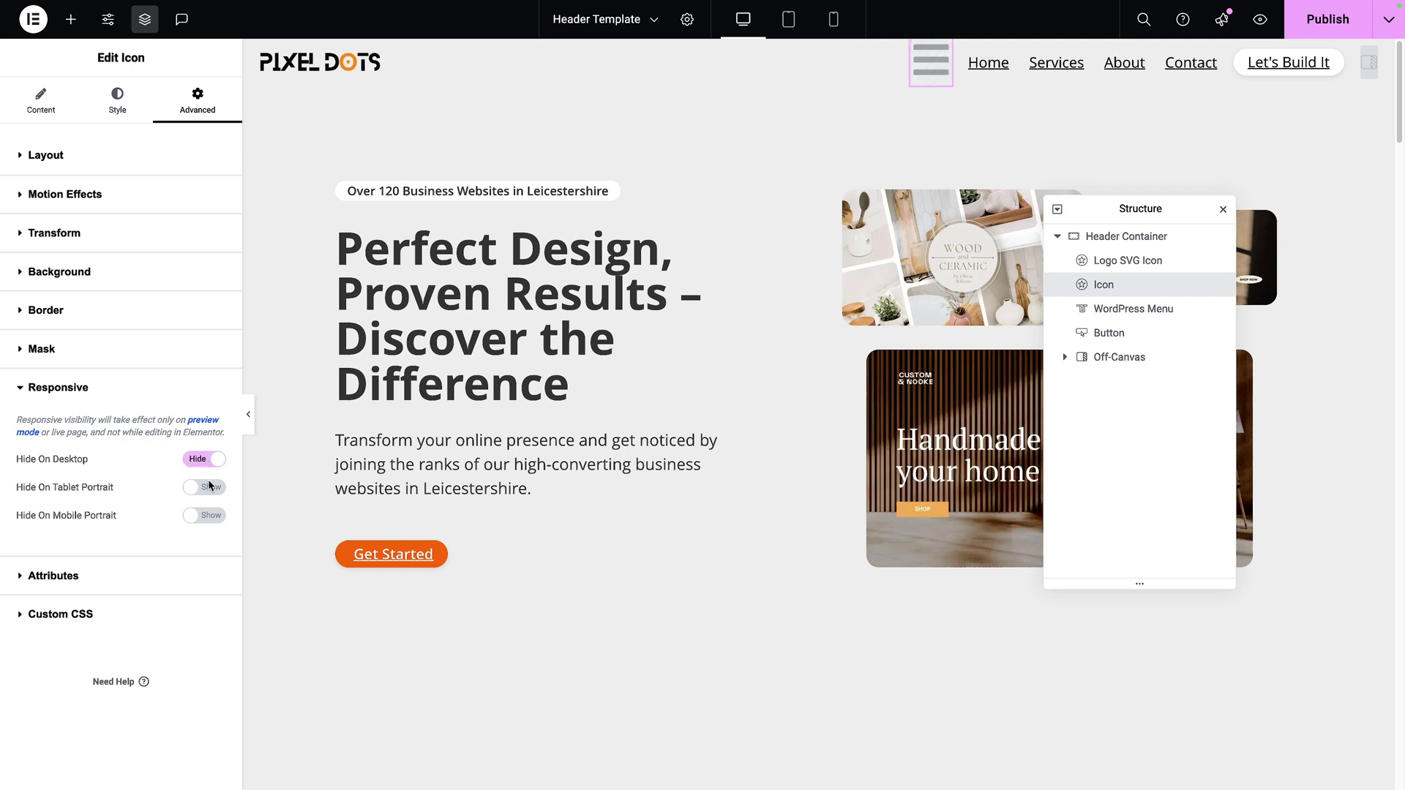
click(212, 488)
Preview the header and compare its desktop and mobile versions
click(202, 420)
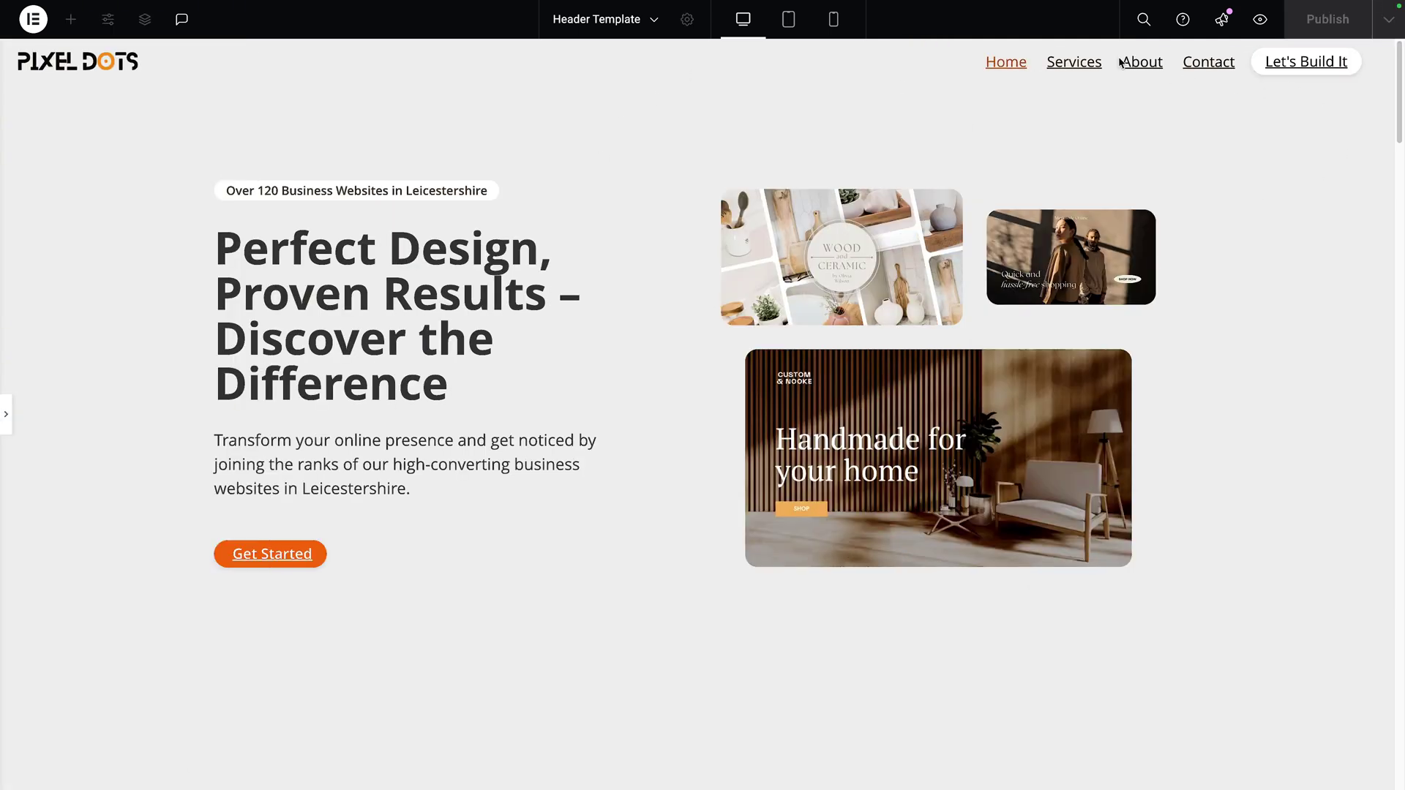
click(834, 22)
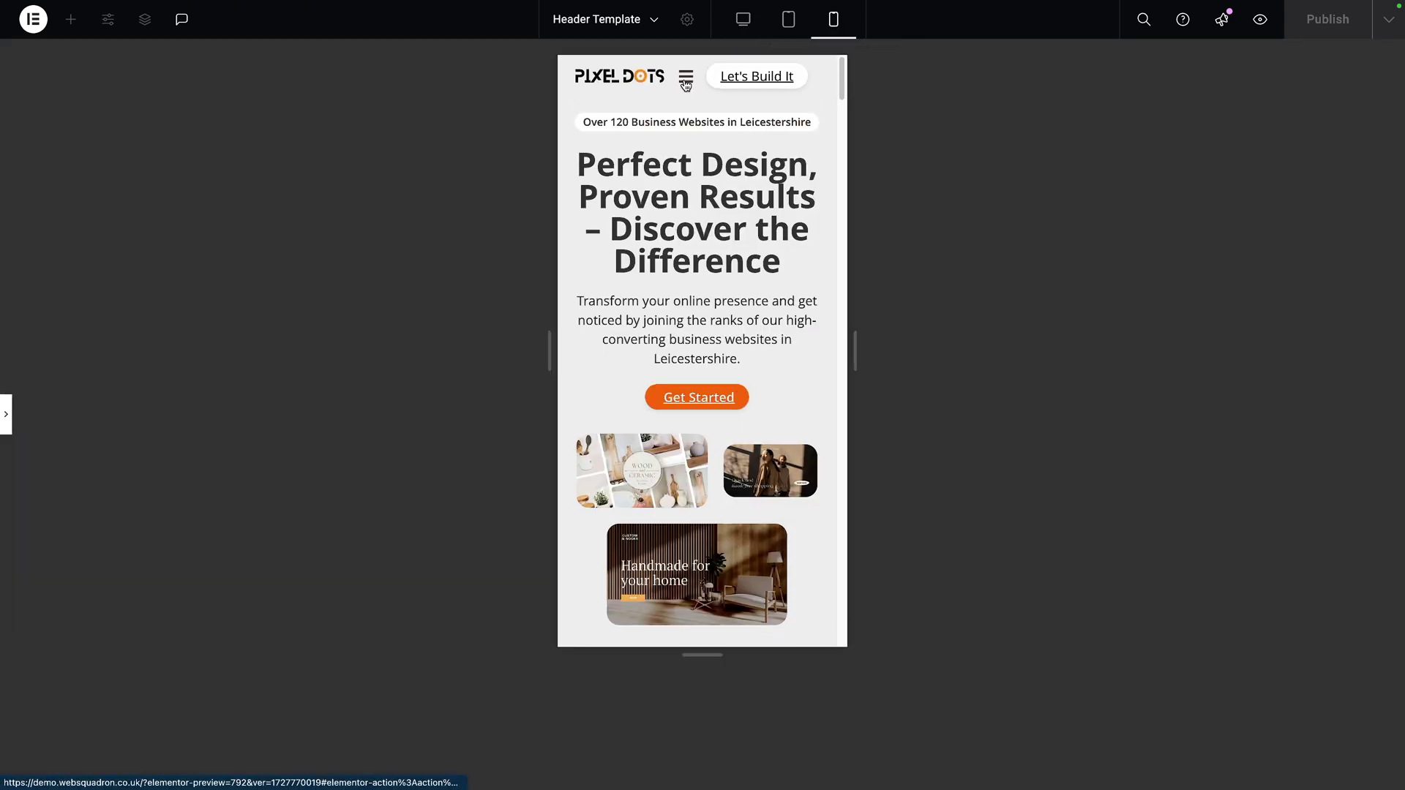
click(743, 19)
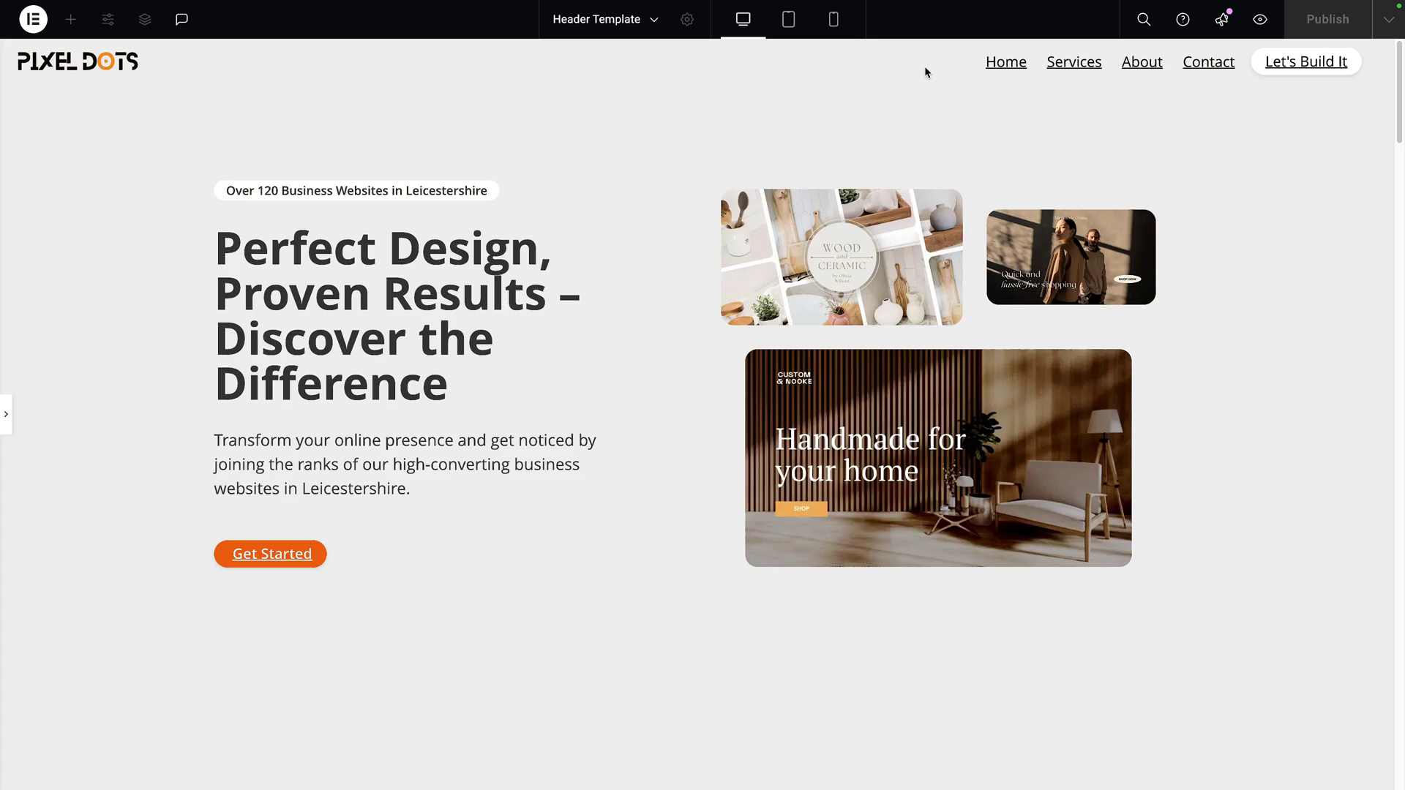
click(833, 19)
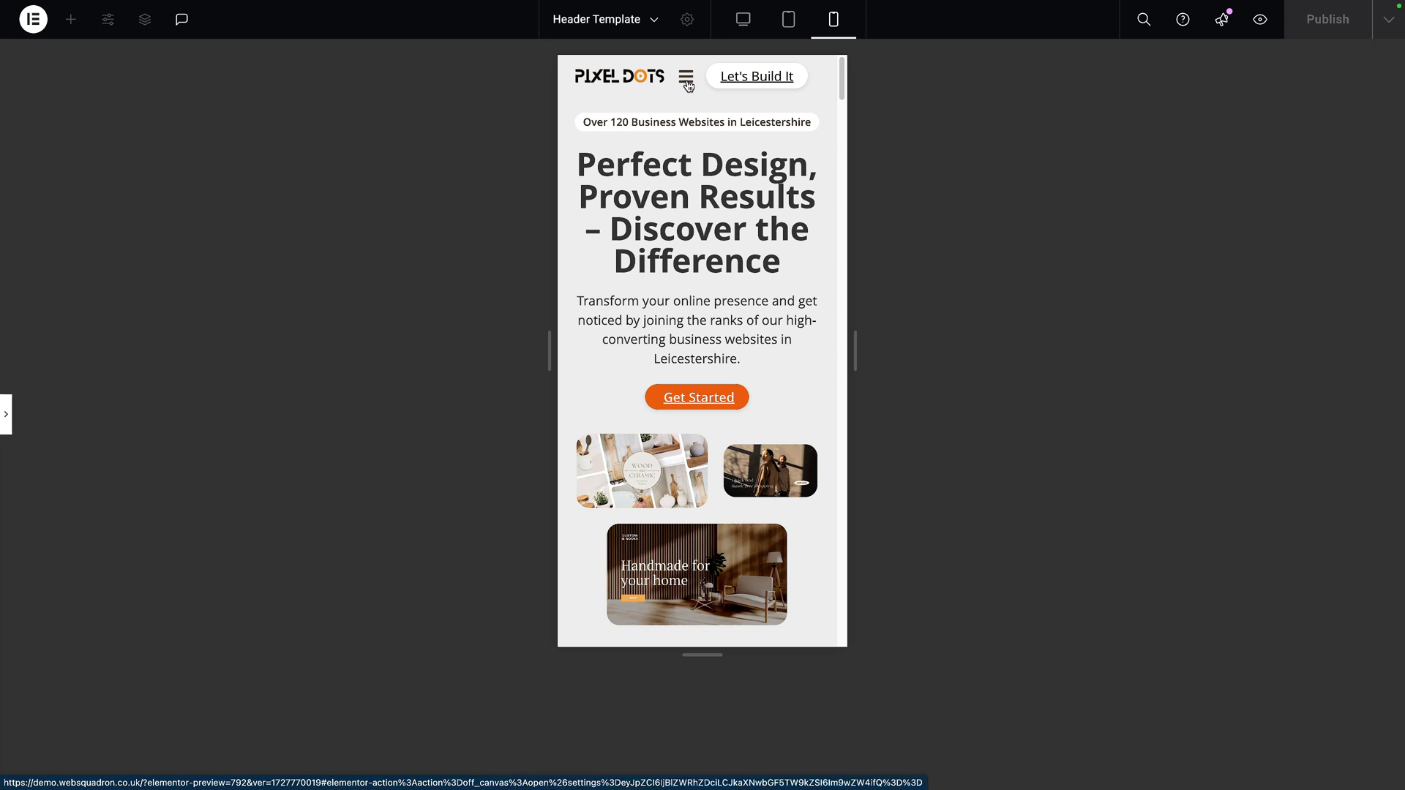
Test opening the mobile off-canvas menu with the bars icon and closing it with the close icon, then return to the desktop preview
click(687, 81)
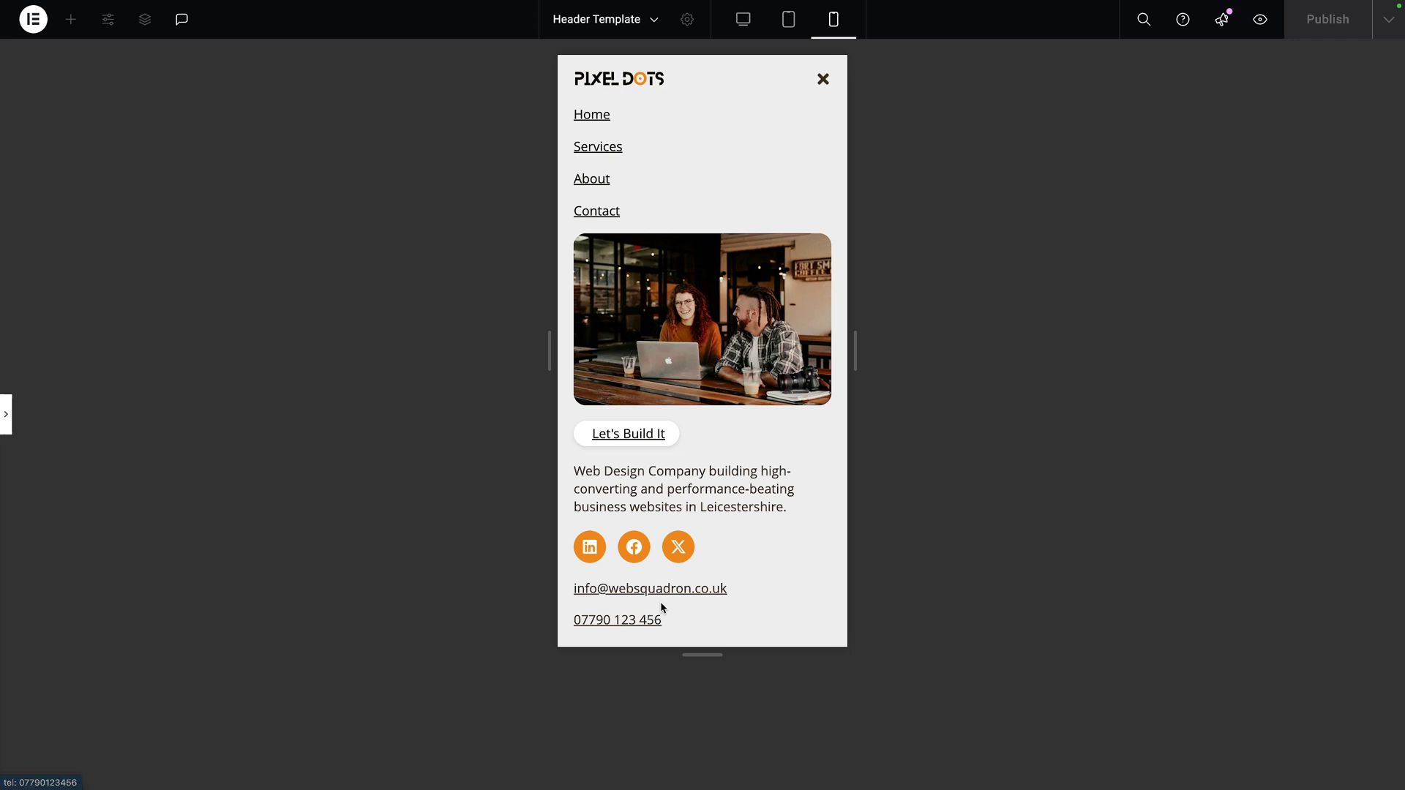
click(824, 84)
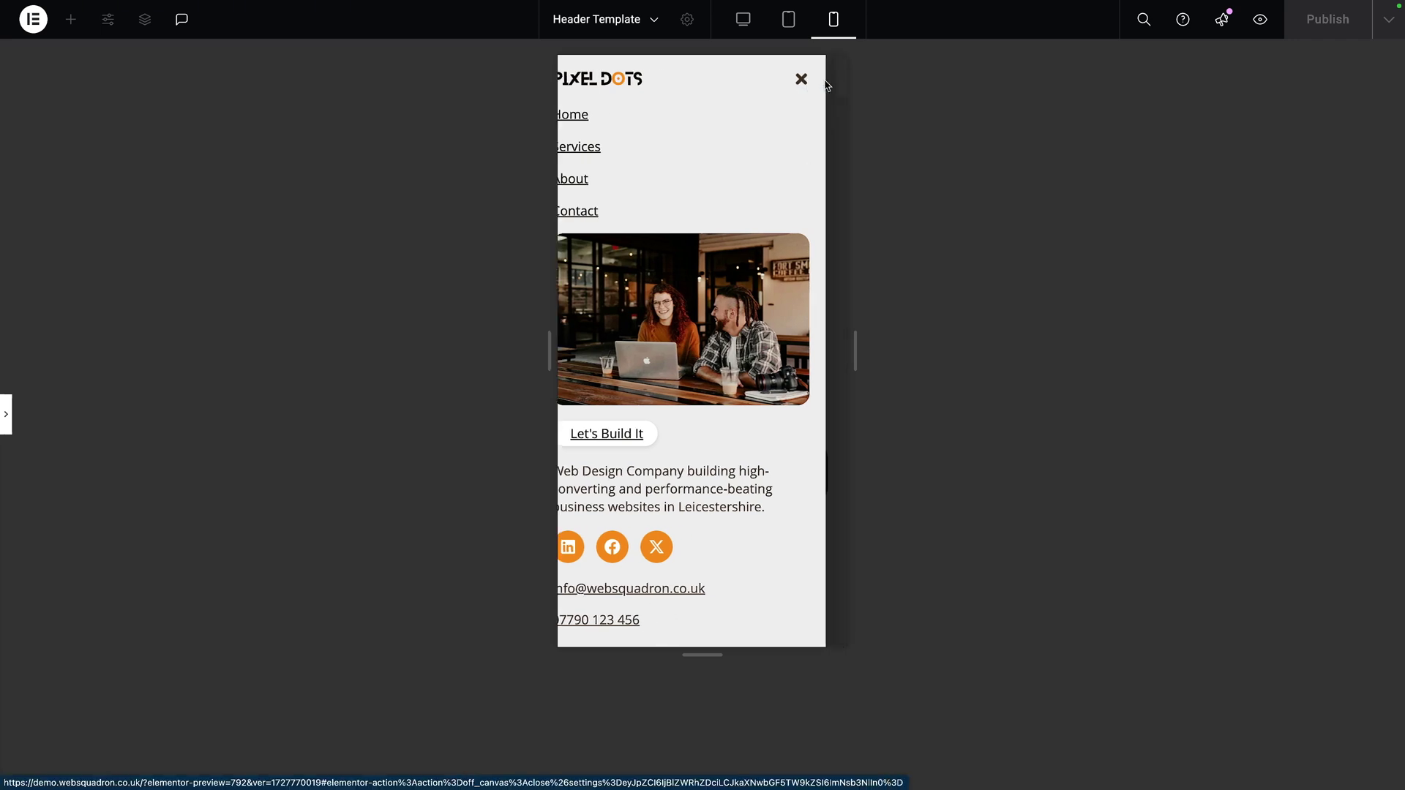
scroll(790, 205, down, 10)
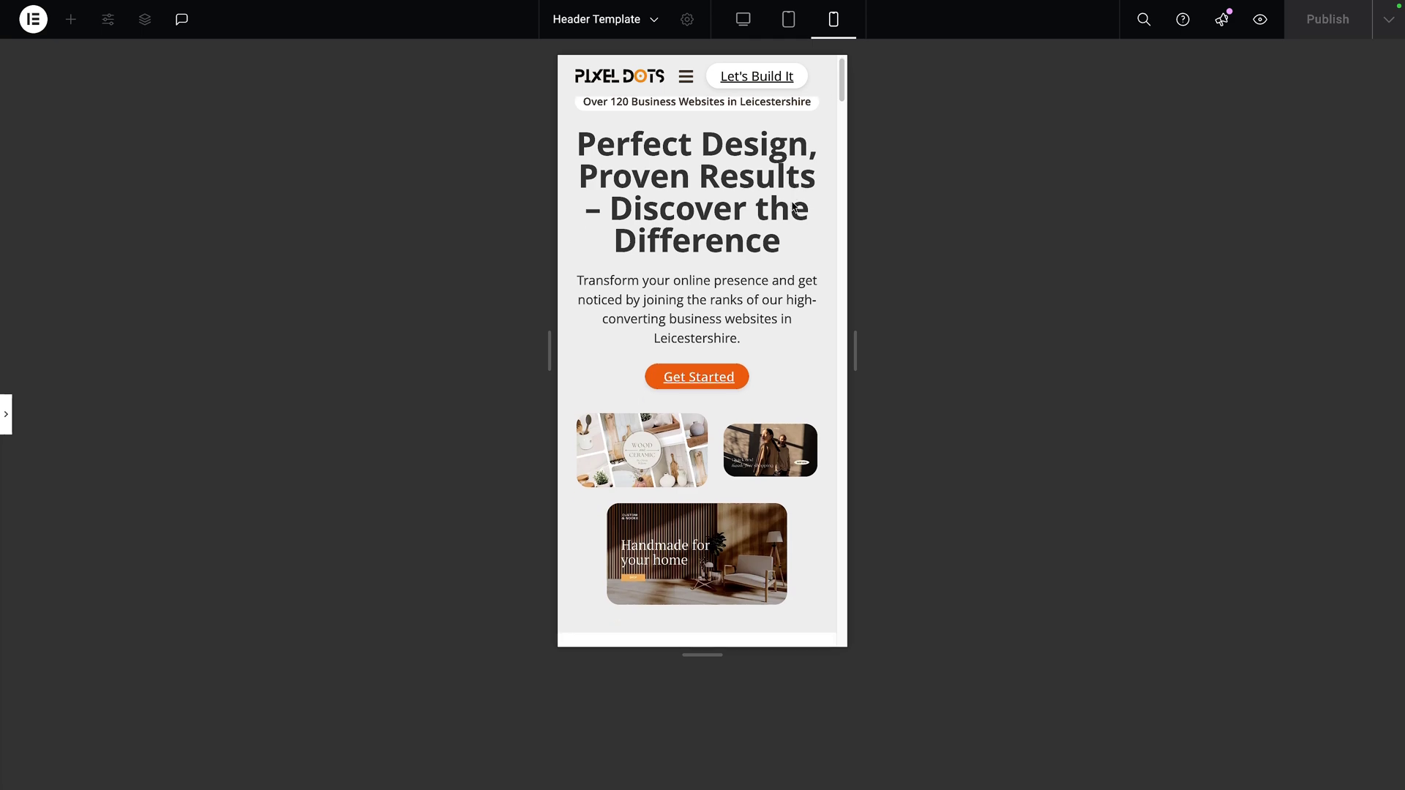
scroll(790, 207, up, 10)
click(682, 81)
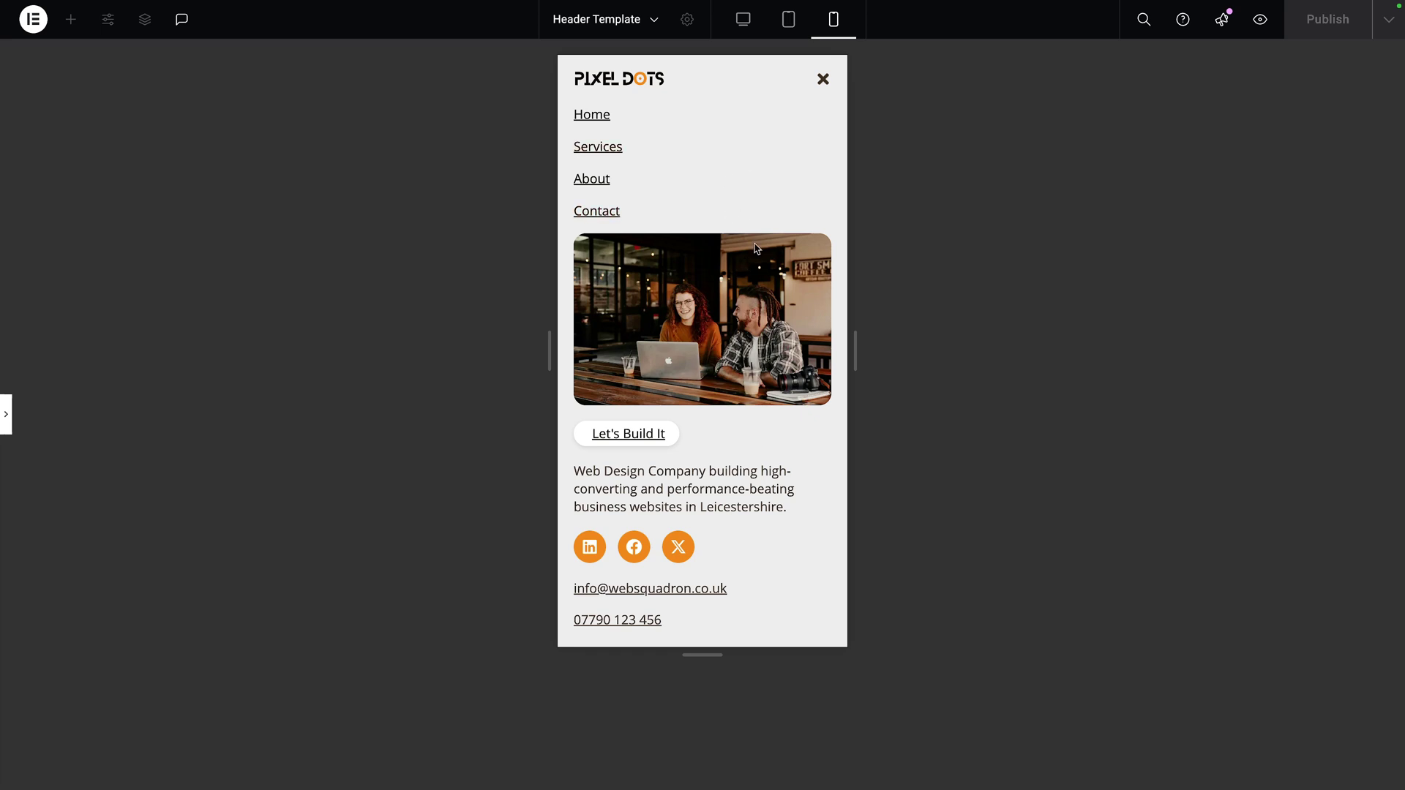
click(823, 81)
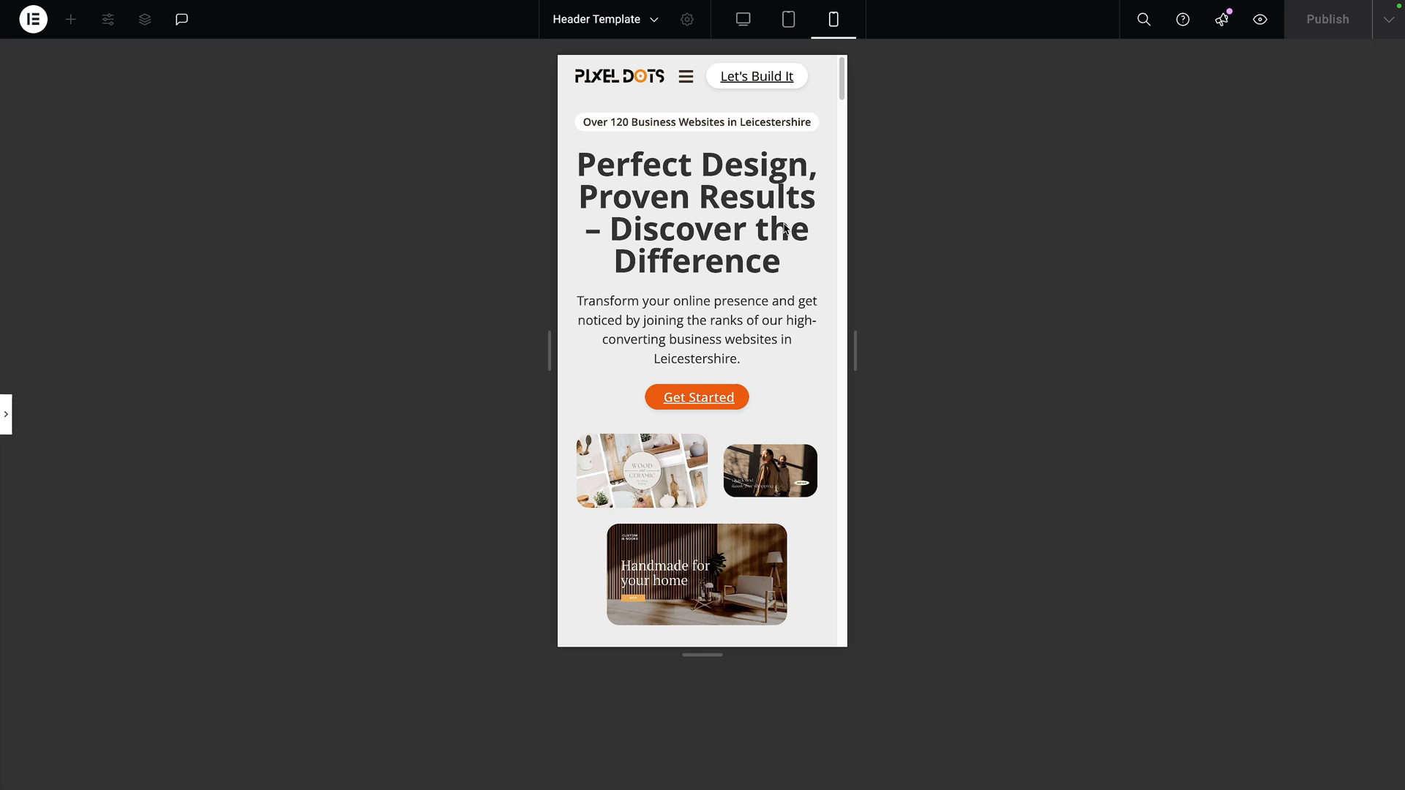
click(742, 19)
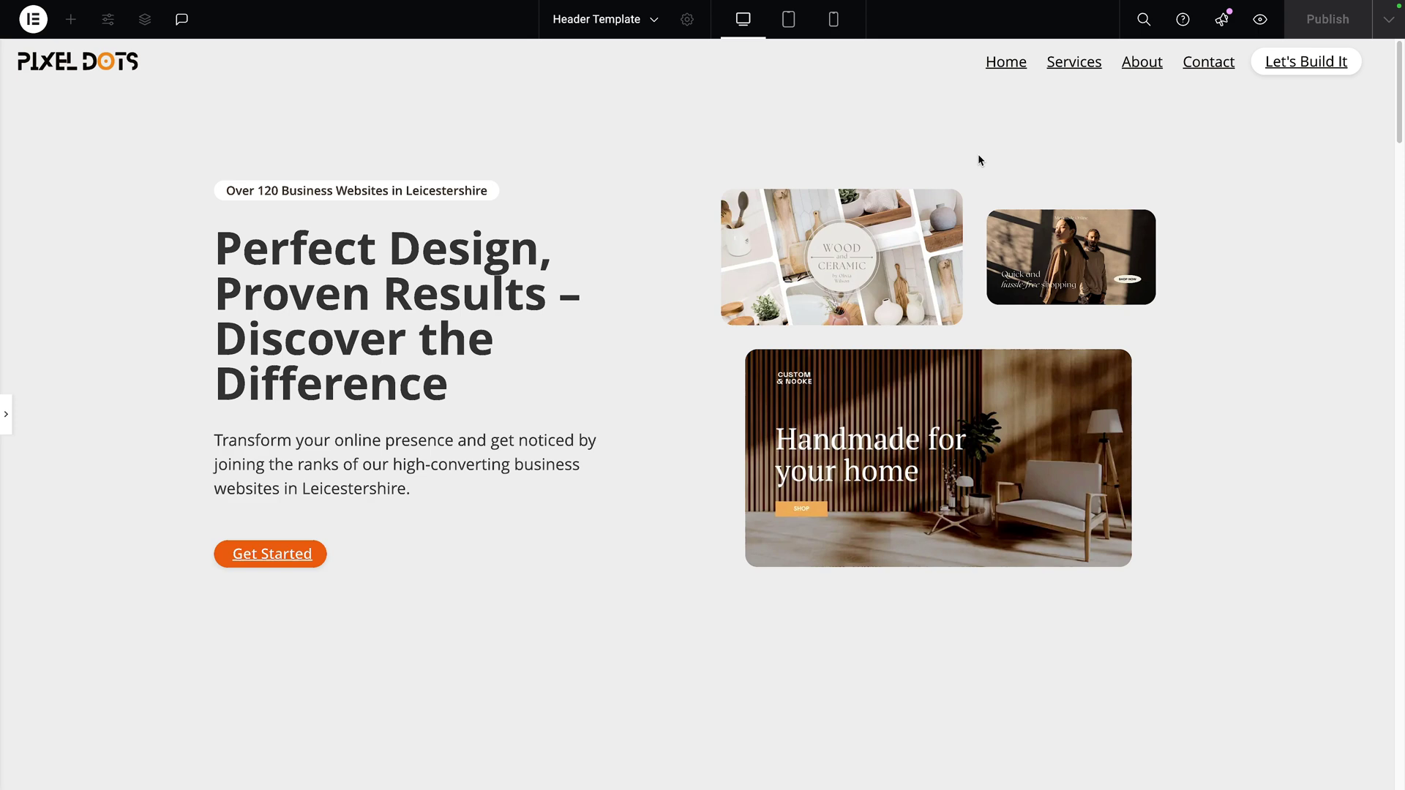